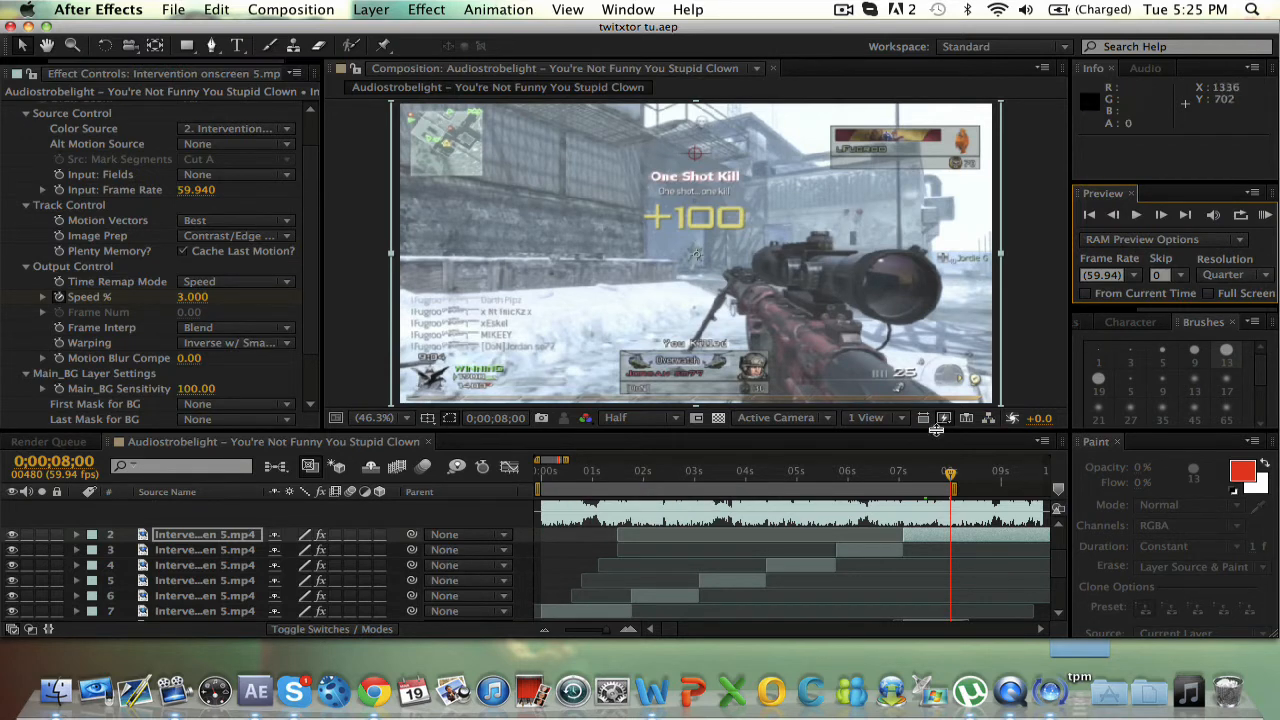
# Step: Lower the system volume and play a RAM preview of the finished gameplay edit
pyautogui.press('XF86AudioLowerVolume')
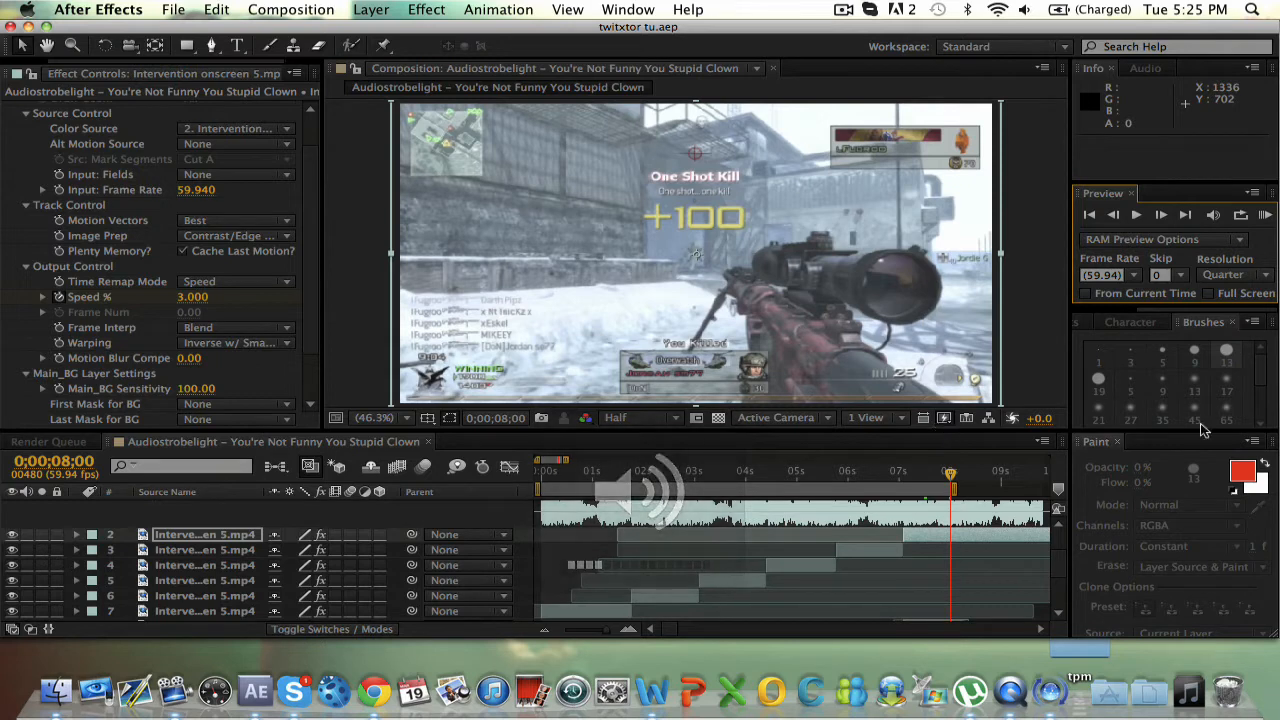
pyautogui.click(1266, 218)
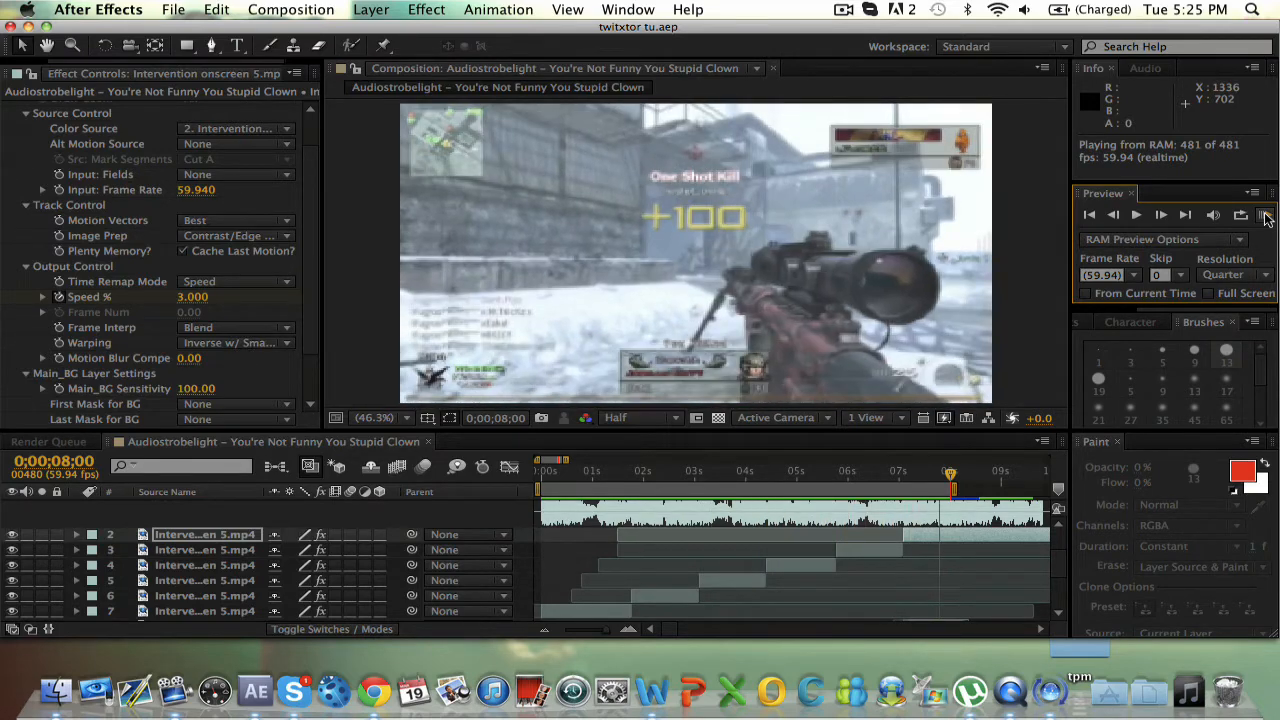
pyautogui.click(1266, 218)
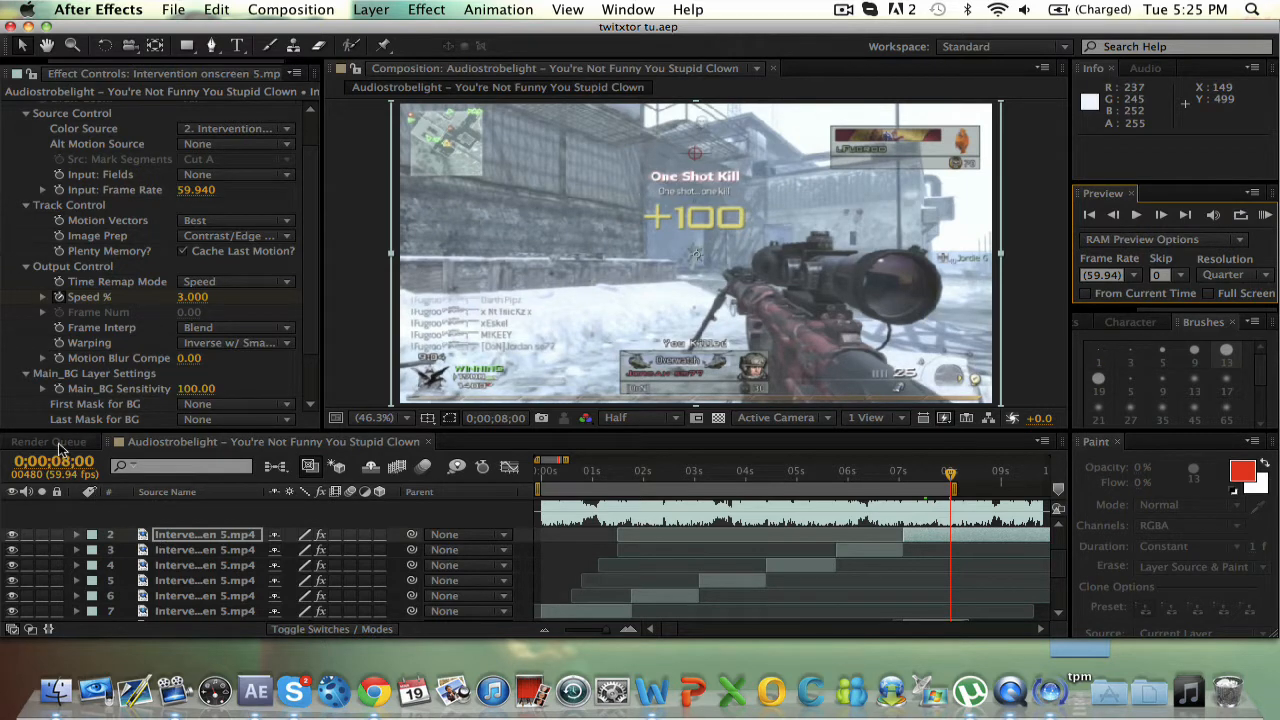
# Step: Show the project items and create a new composition from the Audiostrobelight mp4 footage
pyautogui.moveTo(110, 62); pyautogui.dragTo(6, 66)
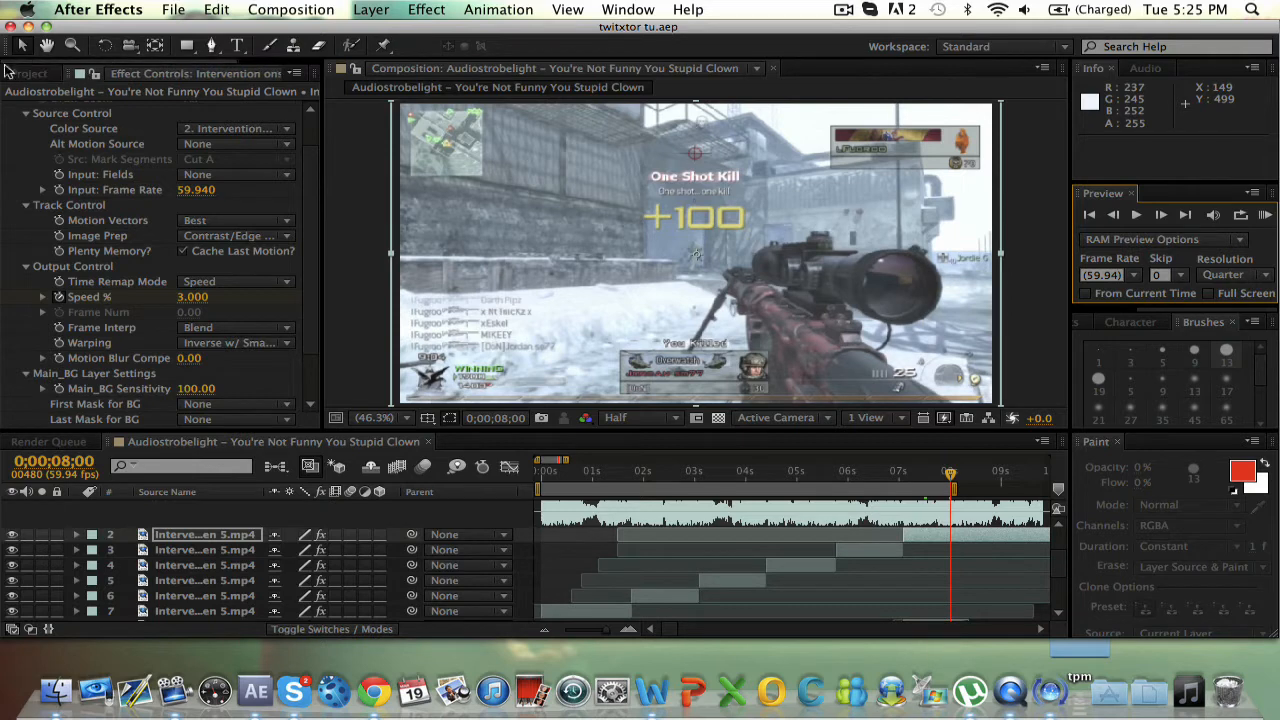
pyautogui.click(8, 73)
pyautogui.click(92, 255)
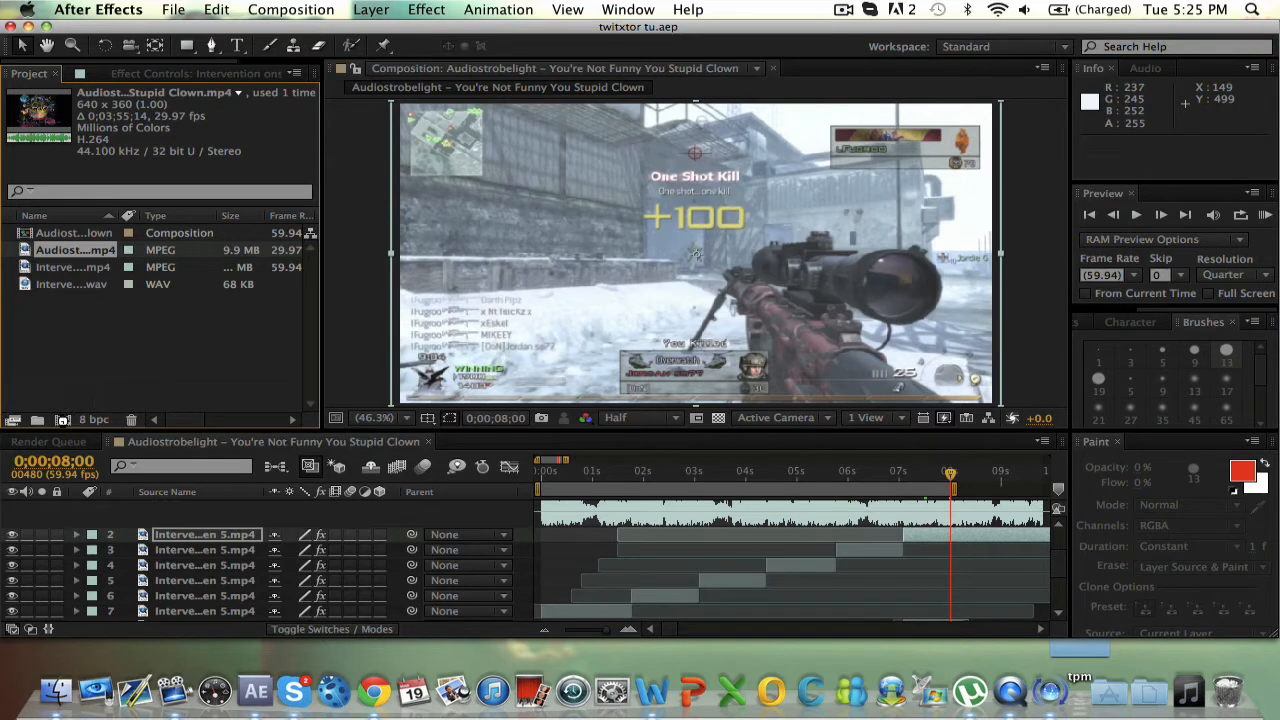
pyautogui.click(62, 419)
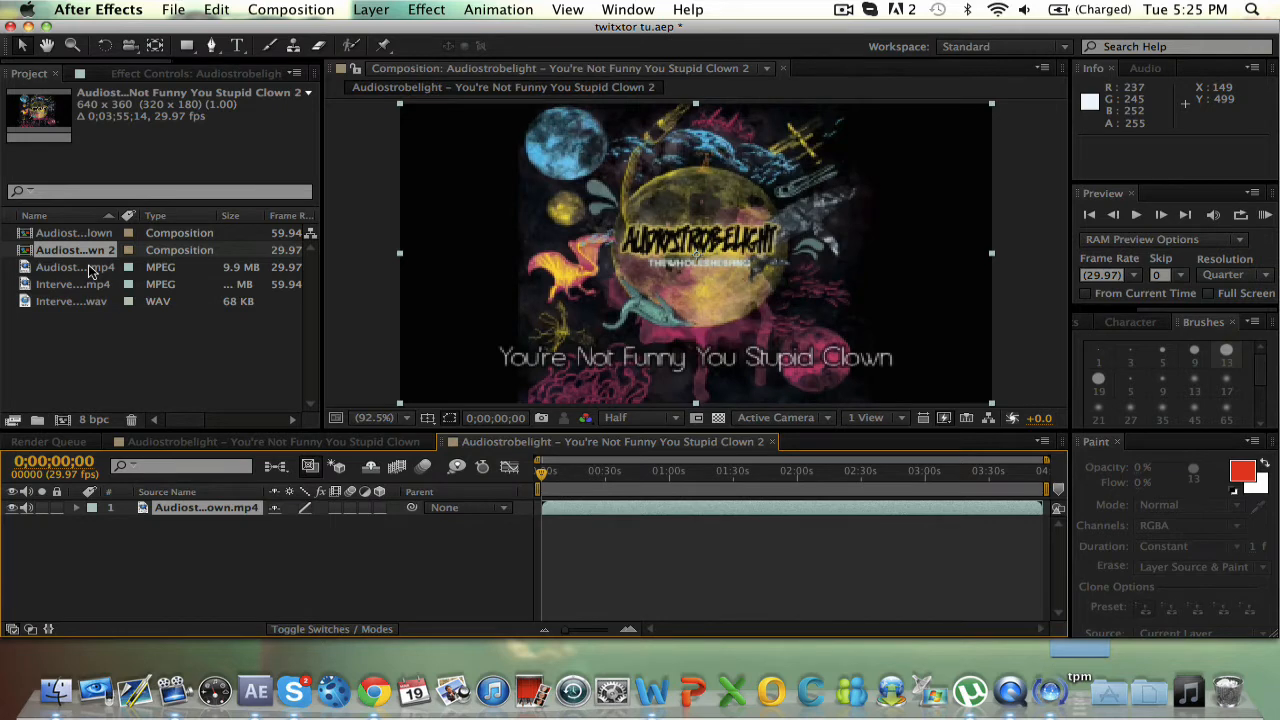
pyautogui.click(90, 268)
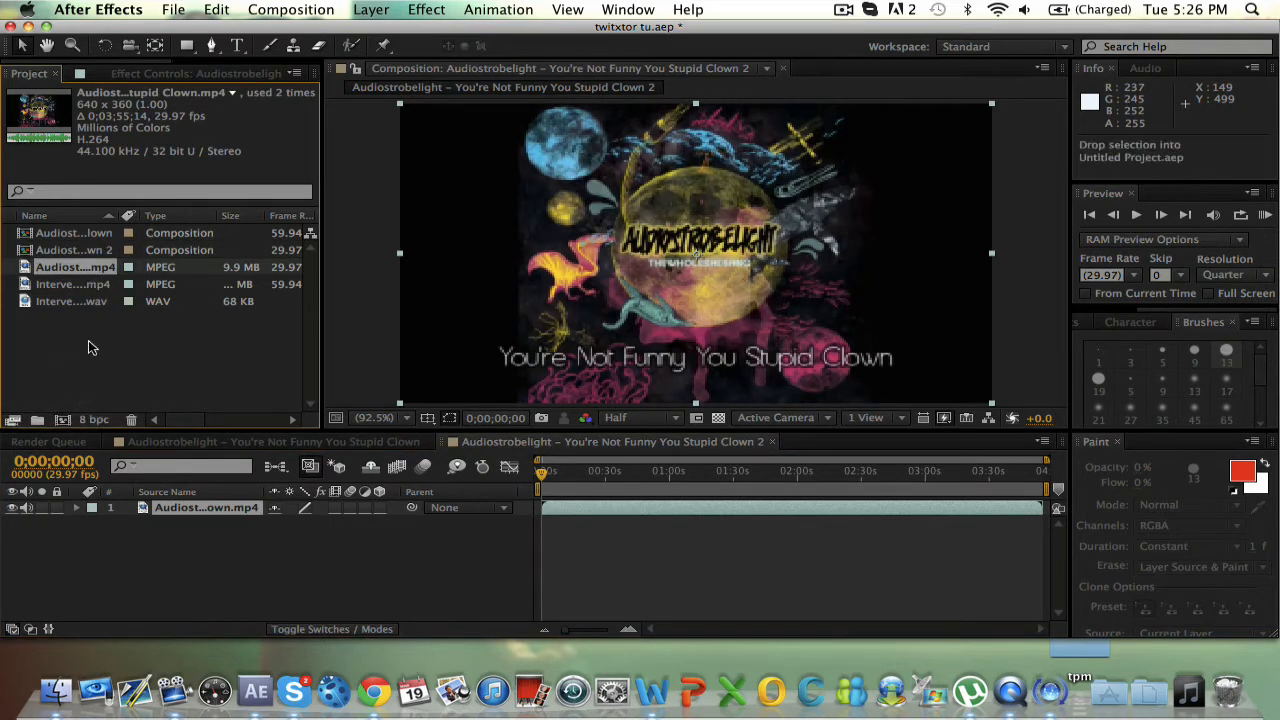
pyautogui.moveTo(90, 340); pyautogui.dragTo(78, 268)
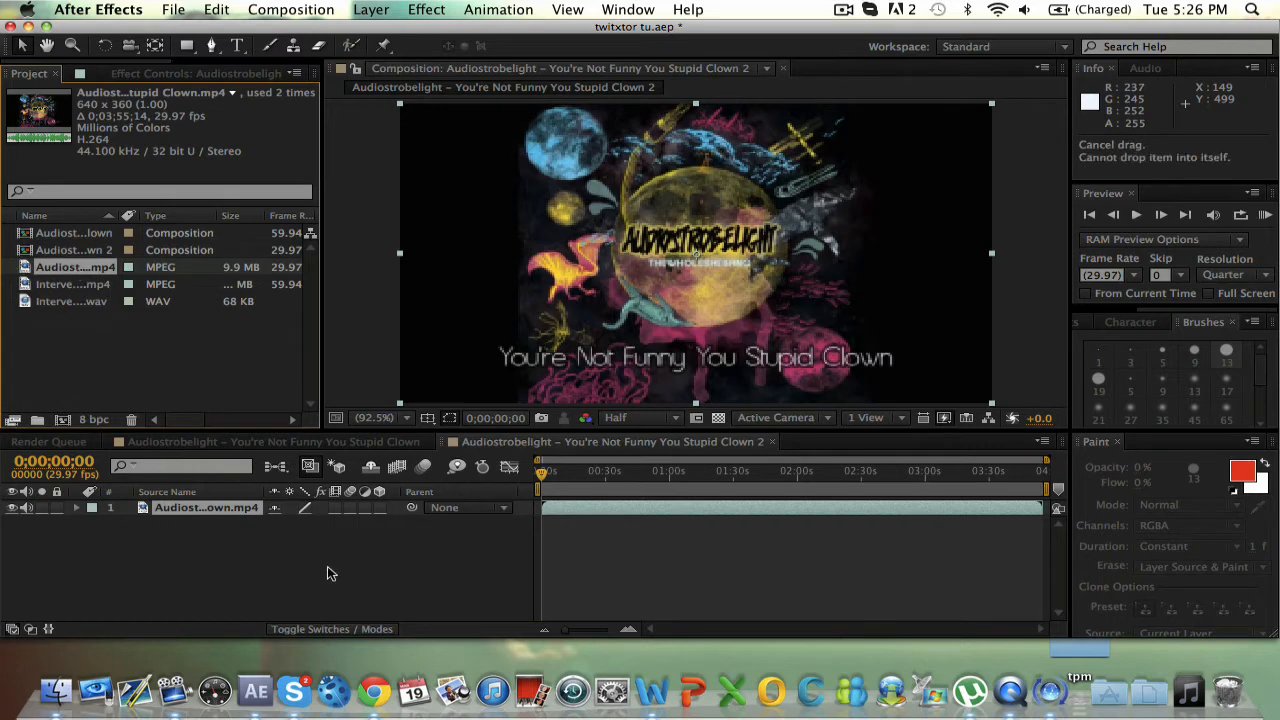
pyautogui.moveTo(219, 510); pyautogui.dragTo(218, 510)
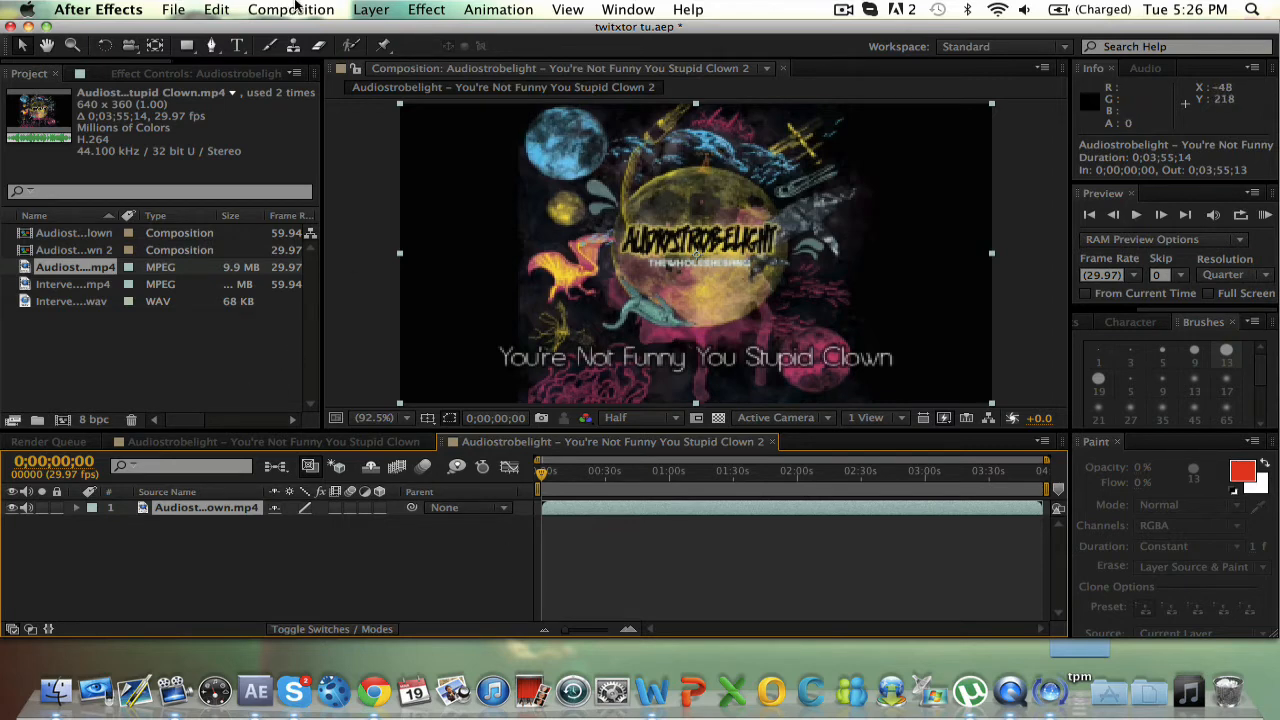
# Step: Change the new composition's settings to the 720p 59.94 fps preset
pyautogui.click(296, 8)
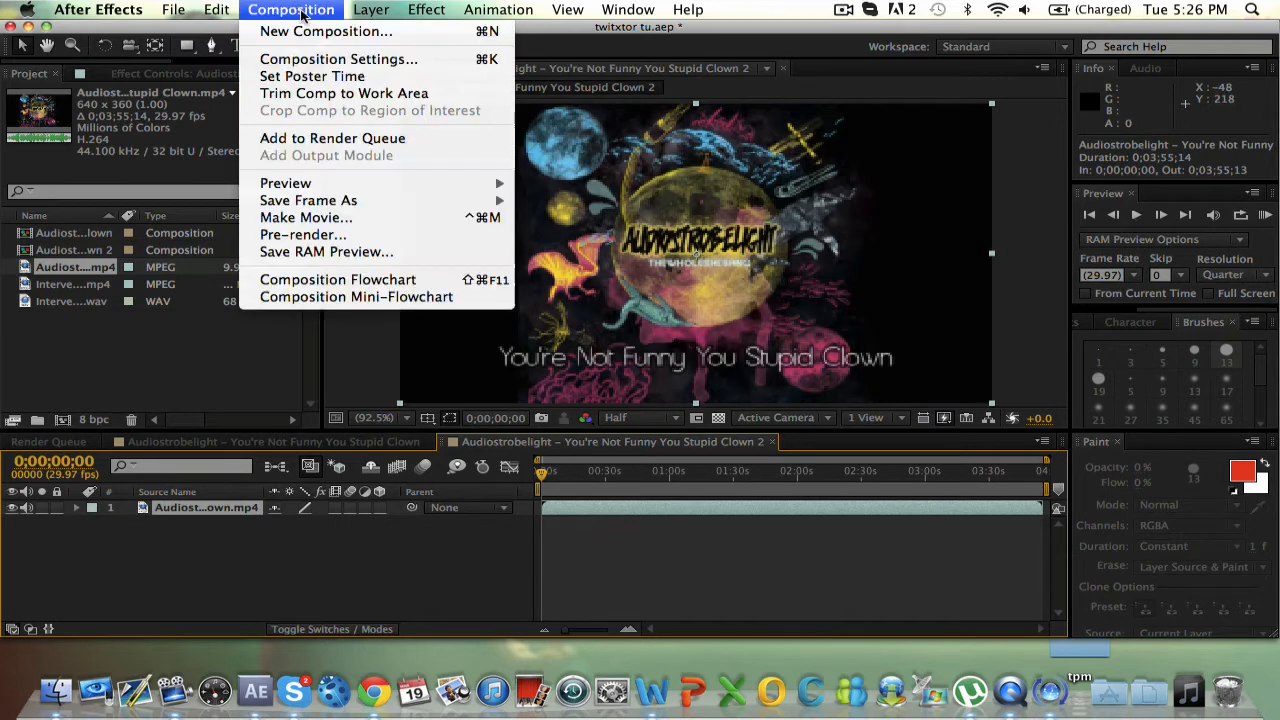
pyautogui.click(334, 58)
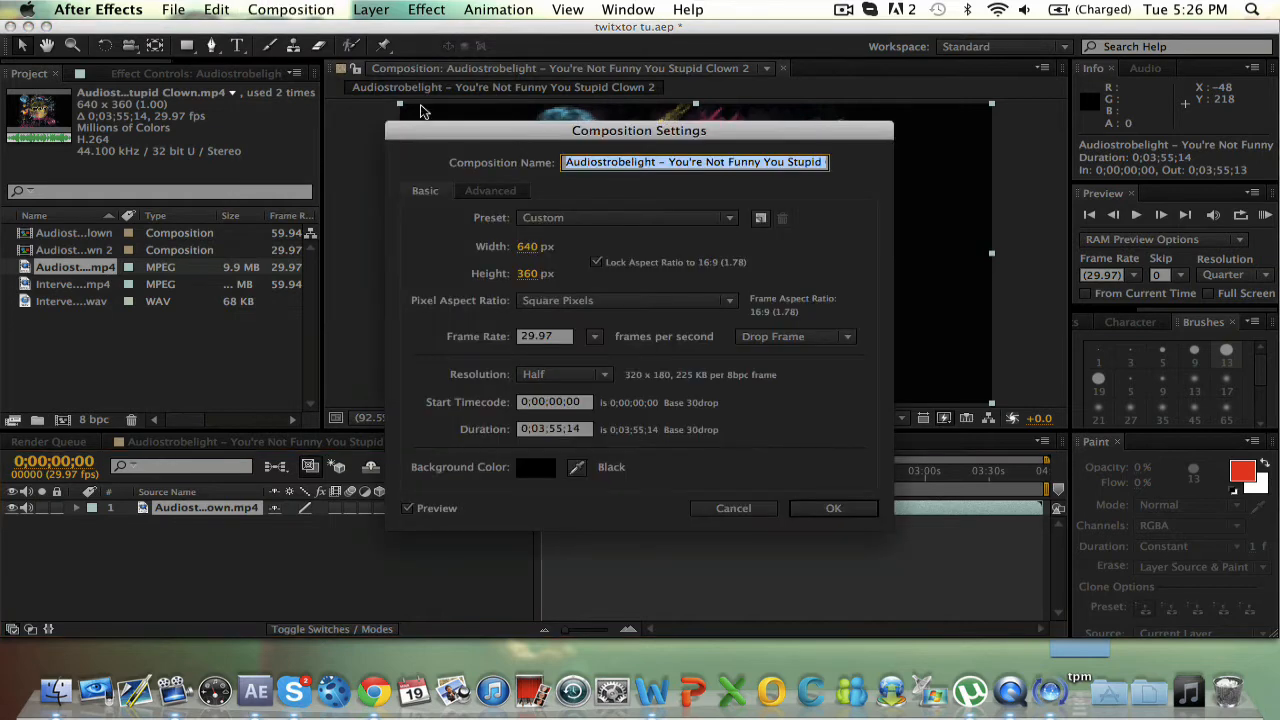
pyautogui.click(605, 218)
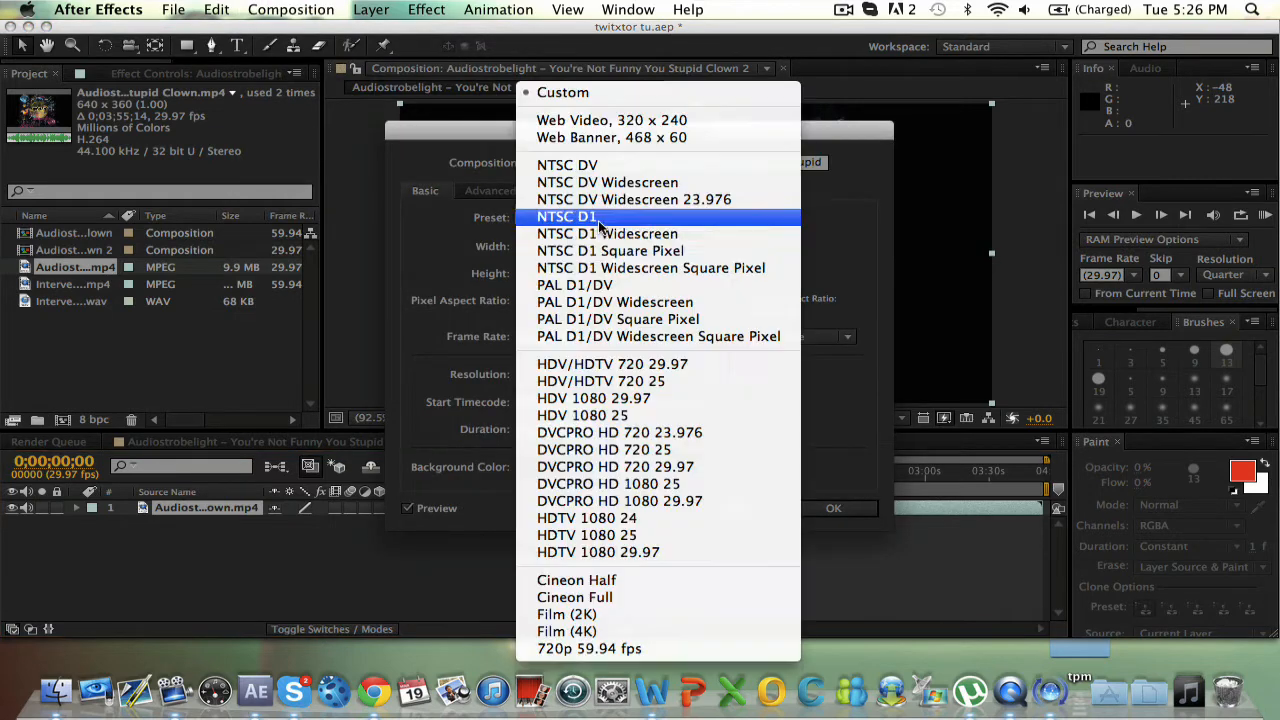
pyautogui.click(569, 652)
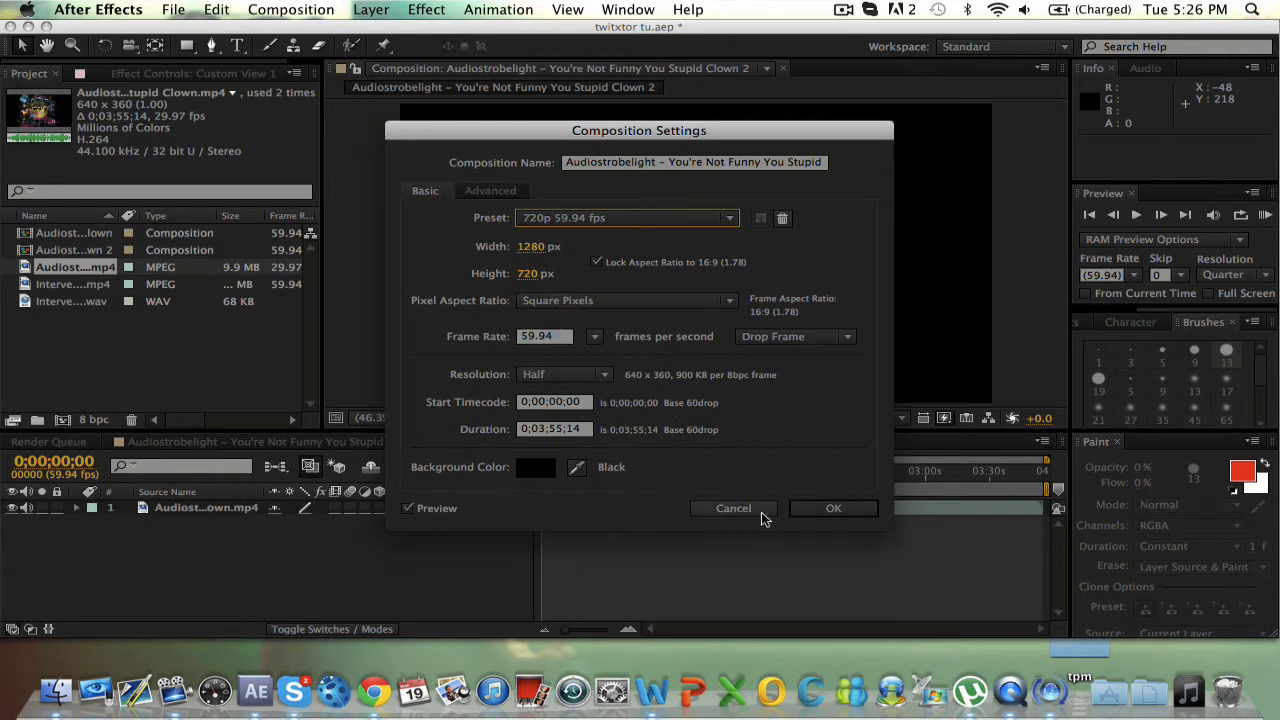
pyautogui.click(836, 509)
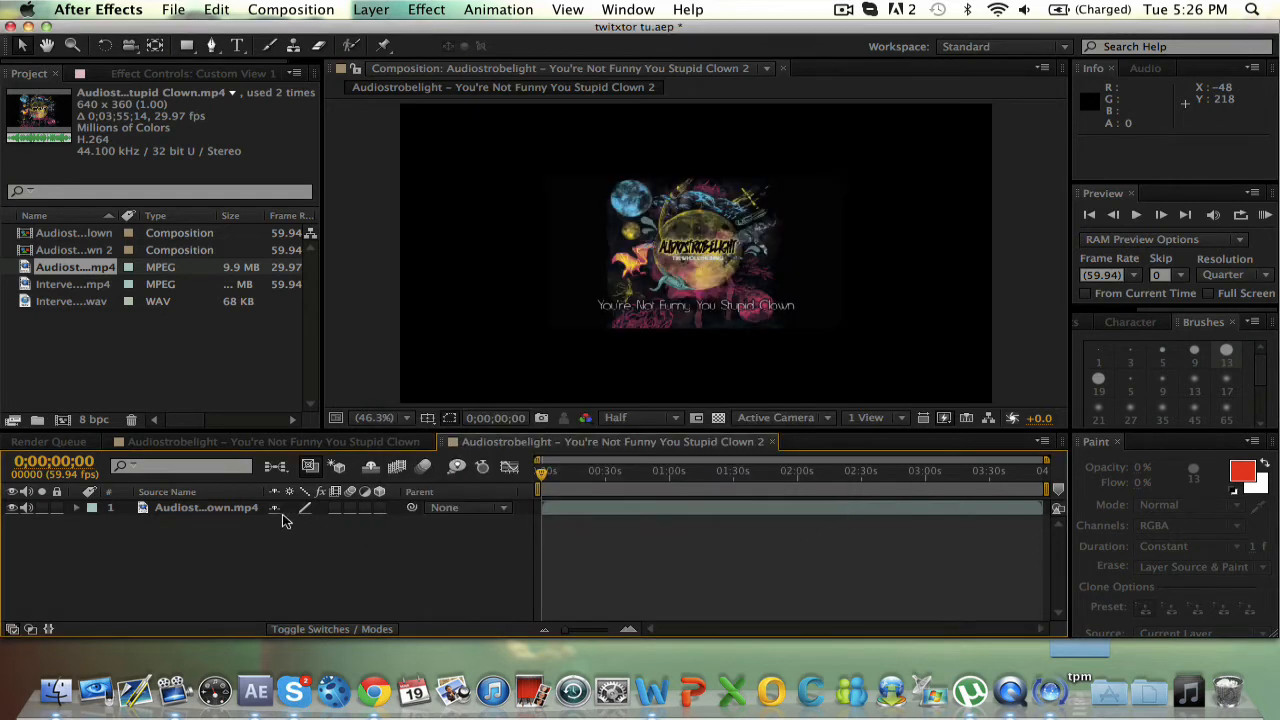
# Step: Hide the Audiostrobelight layer's video and move the current time to 0;02;16;51
pyautogui.click(212, 507)
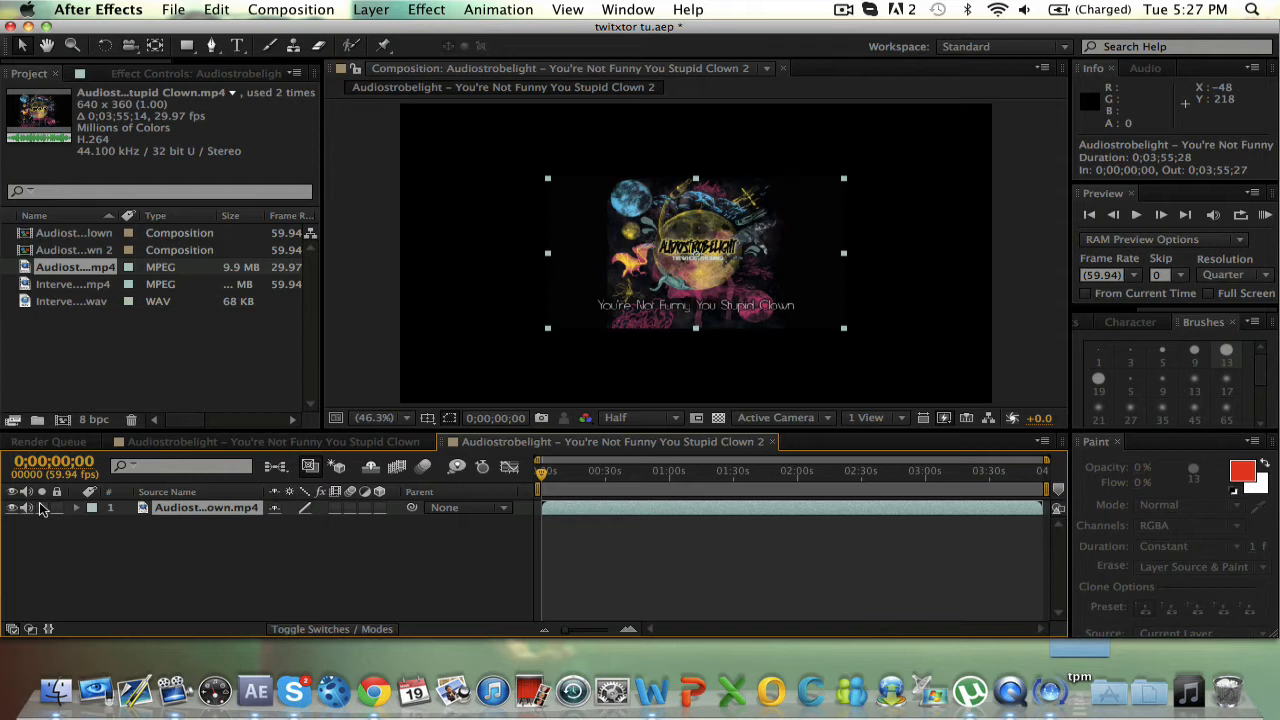
pyautogui.click(835, 470)
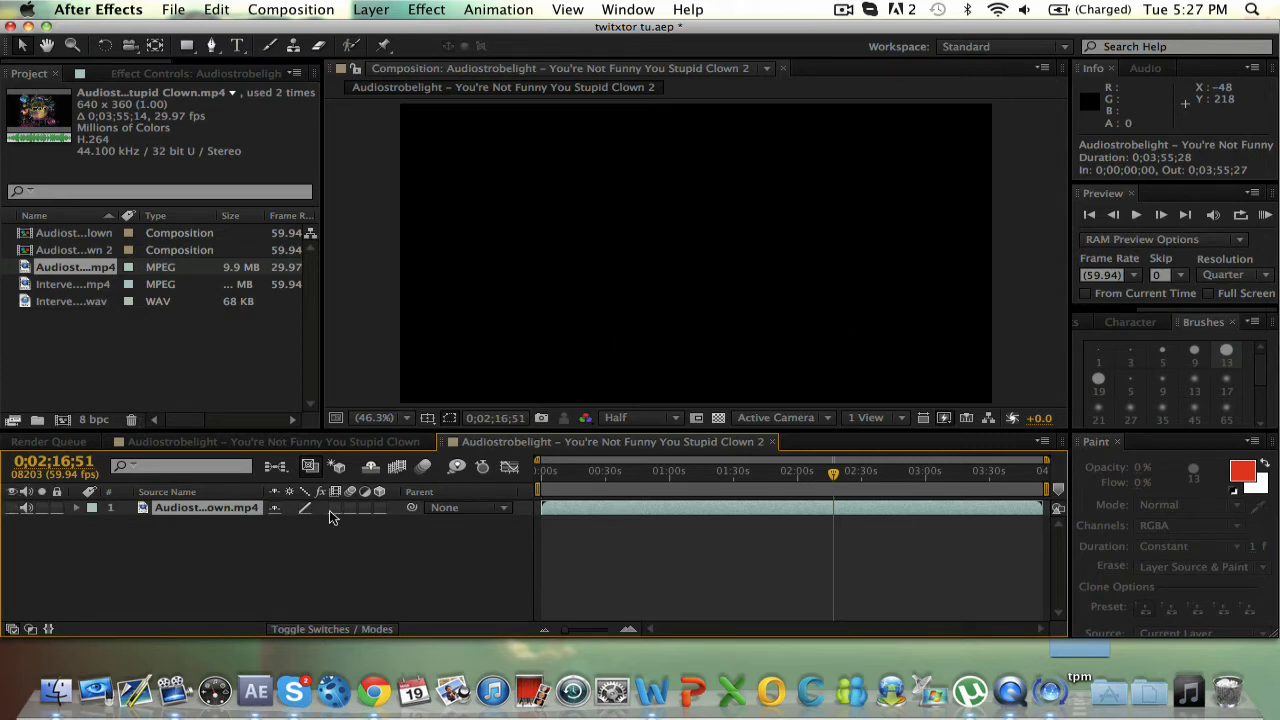
# Step: Copy the trimmed Audiostrobelight music layer from the original "You're Not Funny You Stupid Clown" composition
pyautogui.click(218, 444)
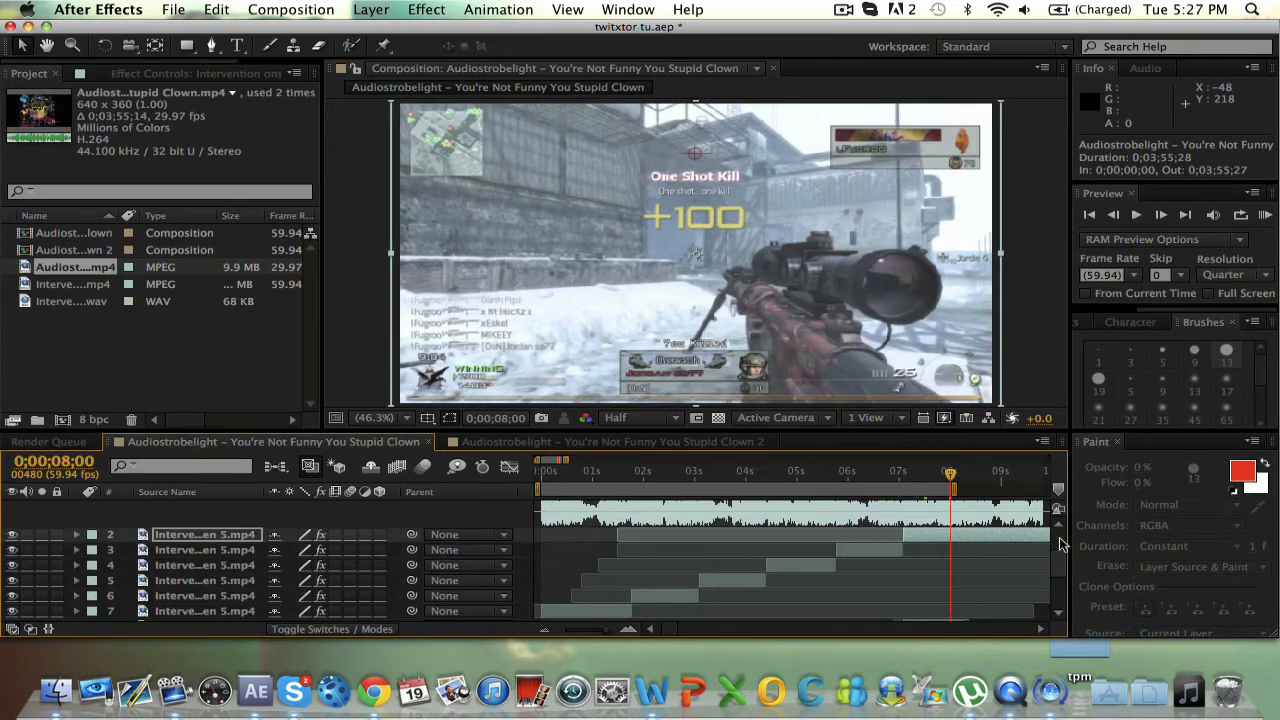
pyautogui.moveTo(1059, 543); pyautogui.dragTo(1034, 466)
pyautogui.click(197, 509)
pyautogui.press('super+c')
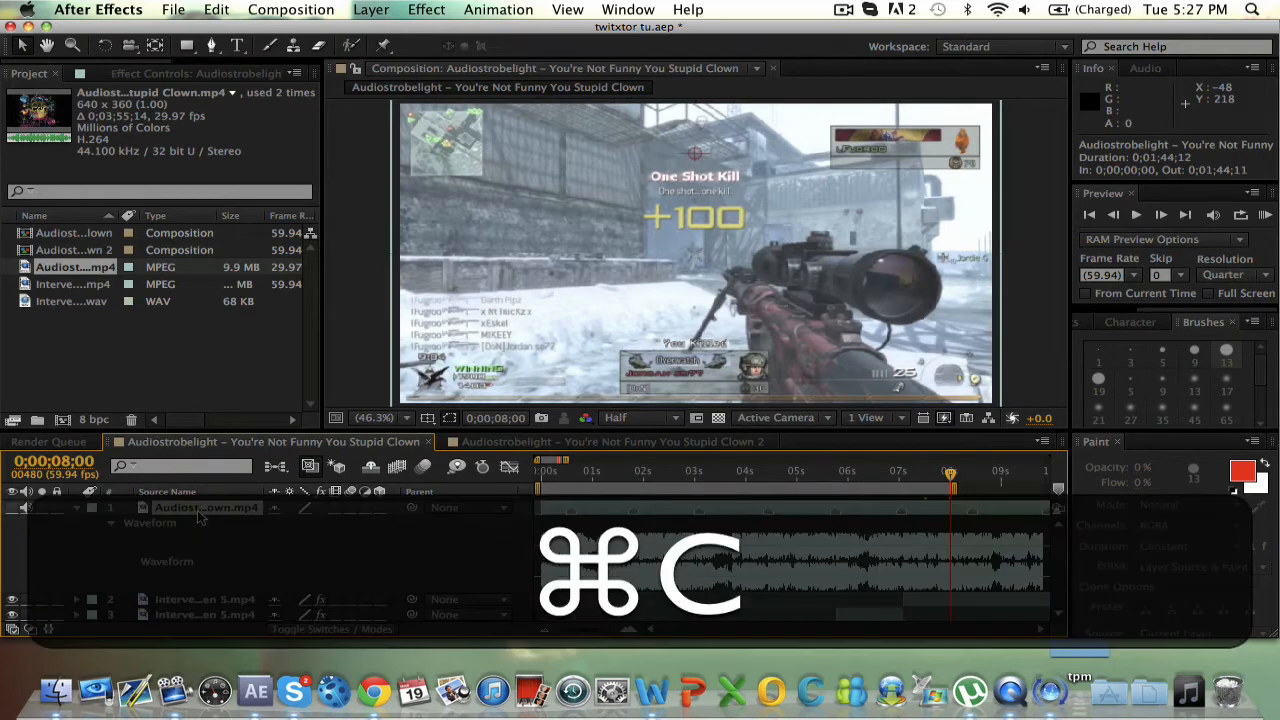
# Step: Clear the existing layer from the "You're Not Funny You Stupid Clown 2" composition and paste the copied music layer in its place
pyautogui.click(488, 442)
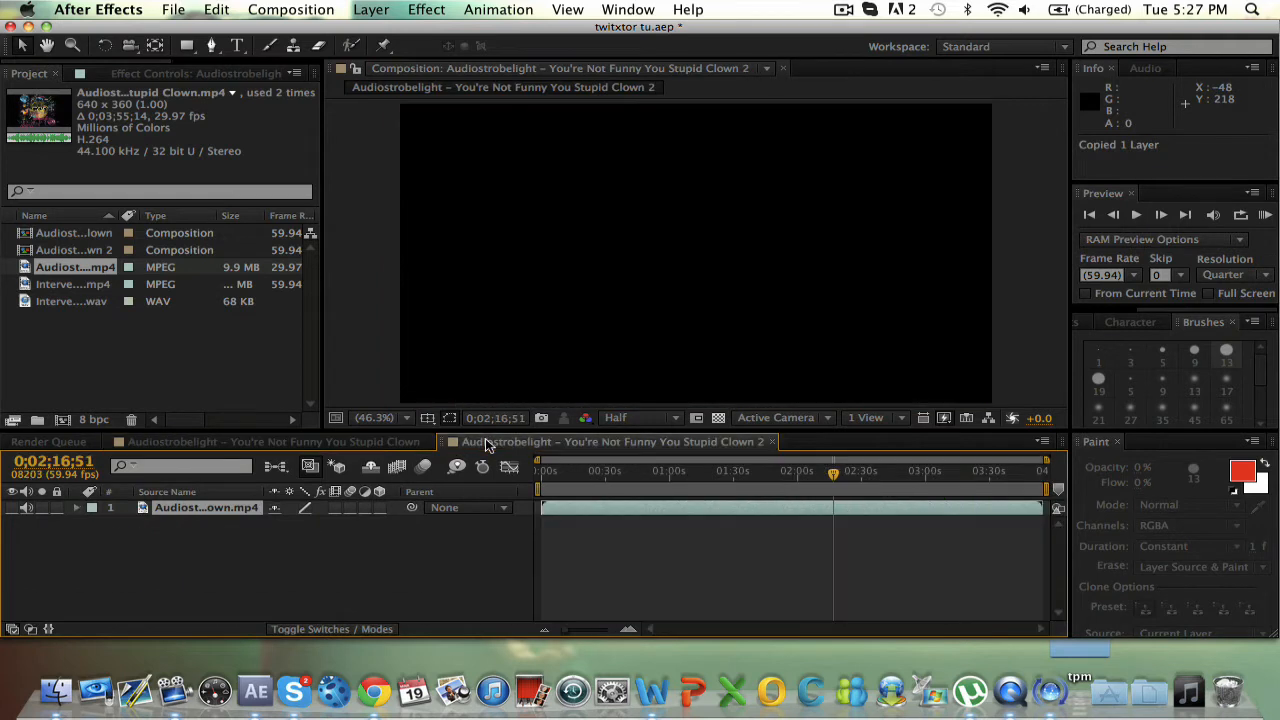
pyautogui.click(220, 9)
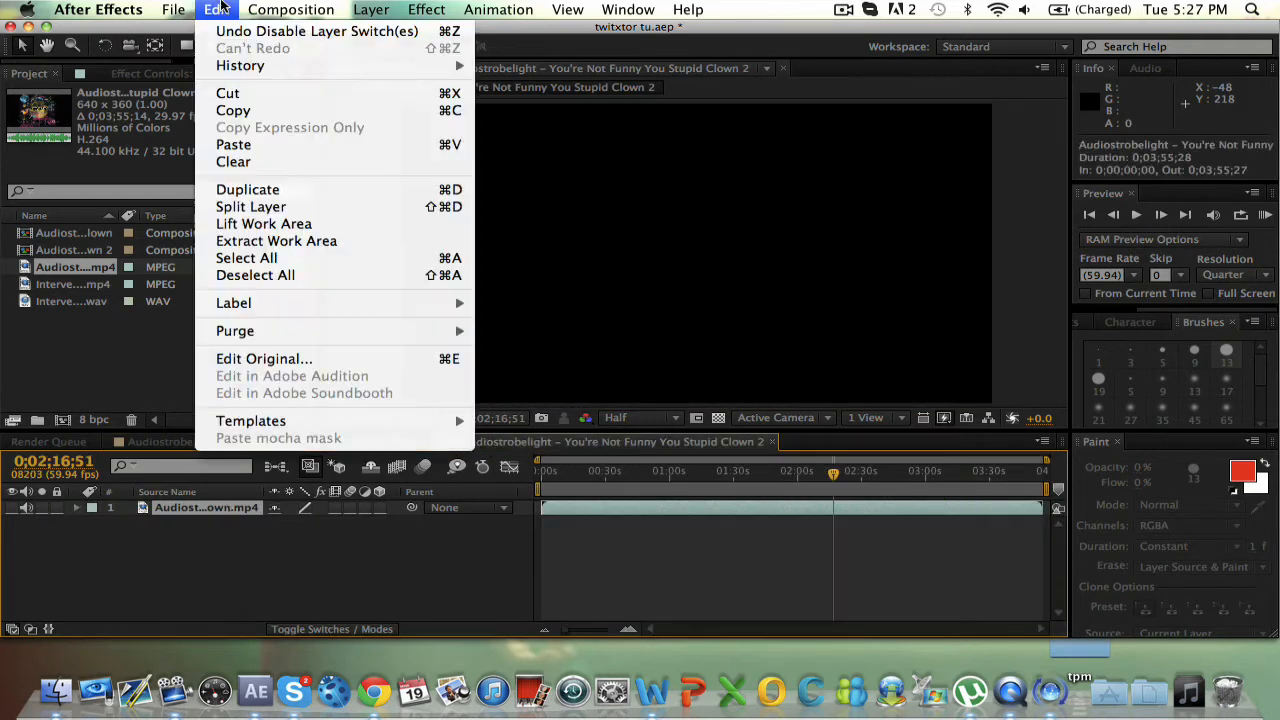
pyautogui.click(250, 161)
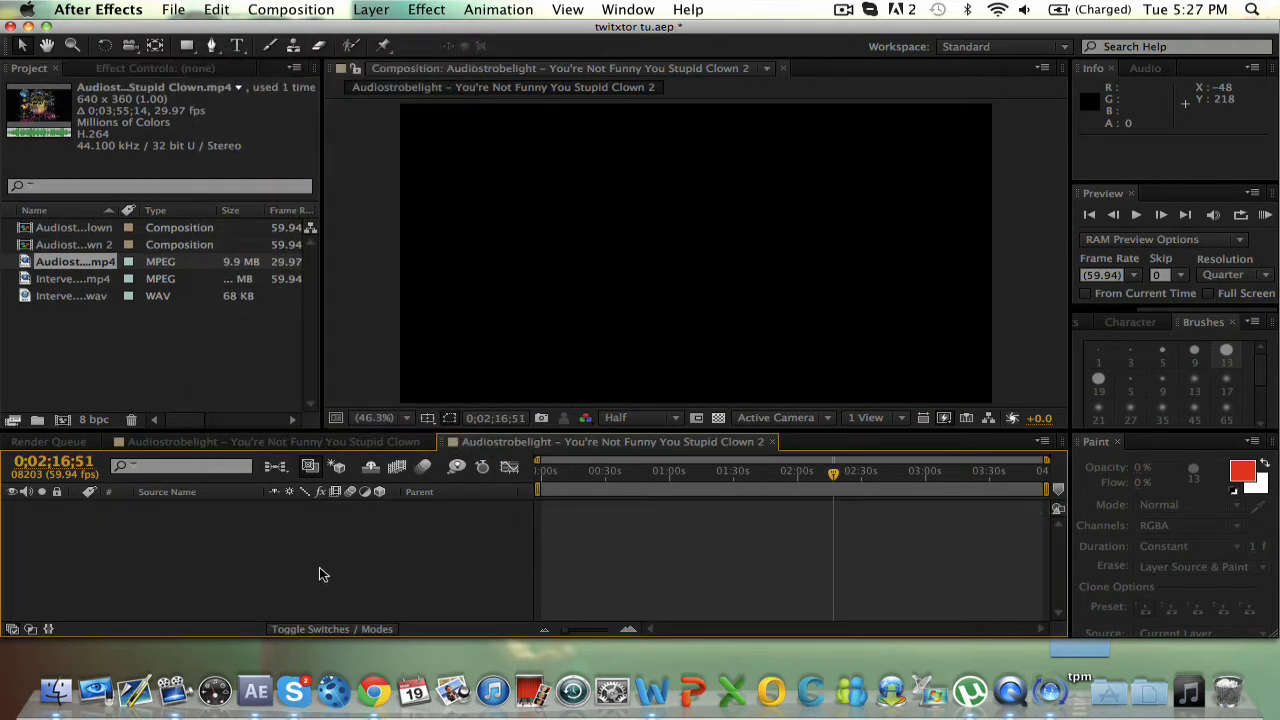
pyautogui.press('super+v')
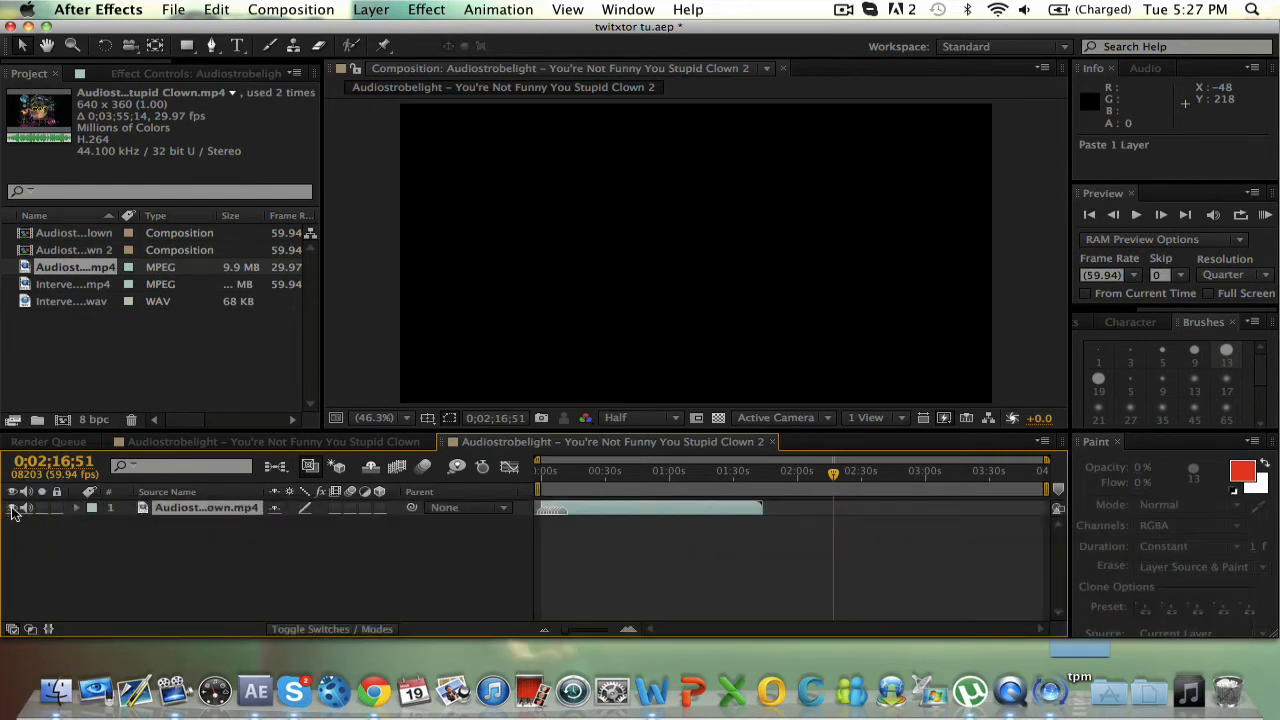
# Step: Return the current time to 0;00;00;00 and hide the pasted music layer's video
pyautogui.click(549, 472)
pyautogui.moveTo(549, 472); pyautogui.dragTo(527, 488)
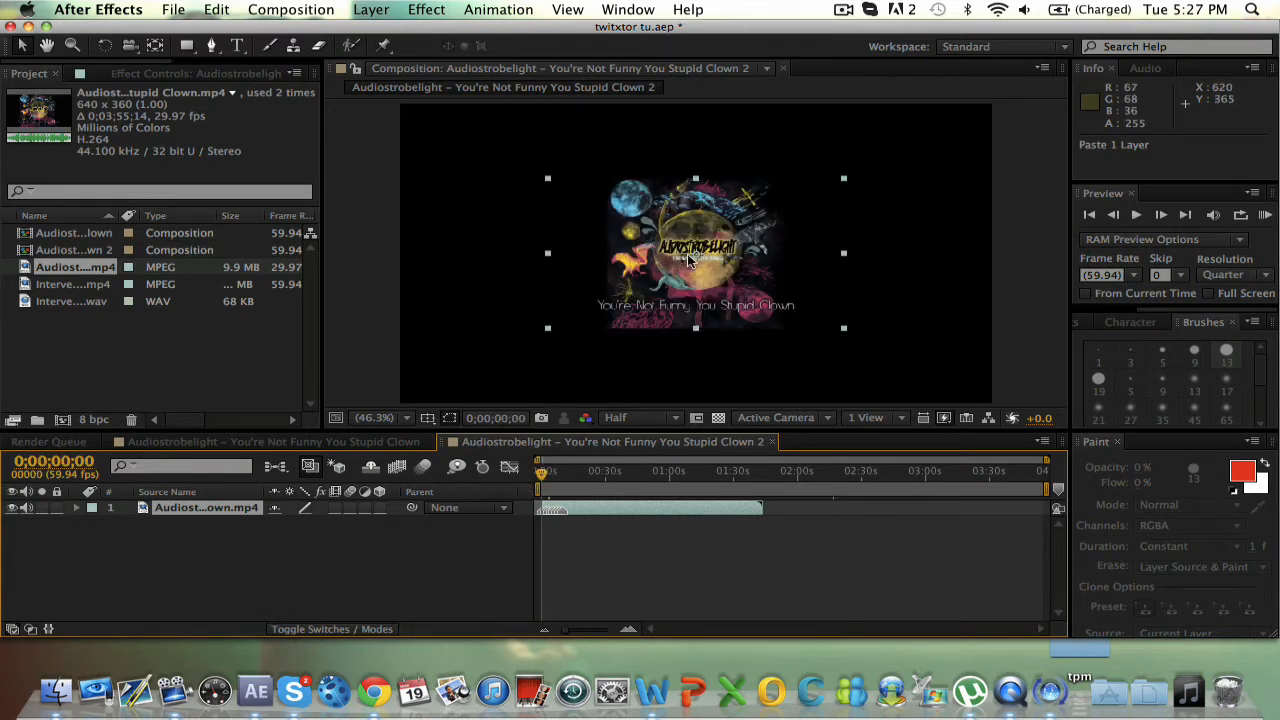
pyautogui.click(13, 508)
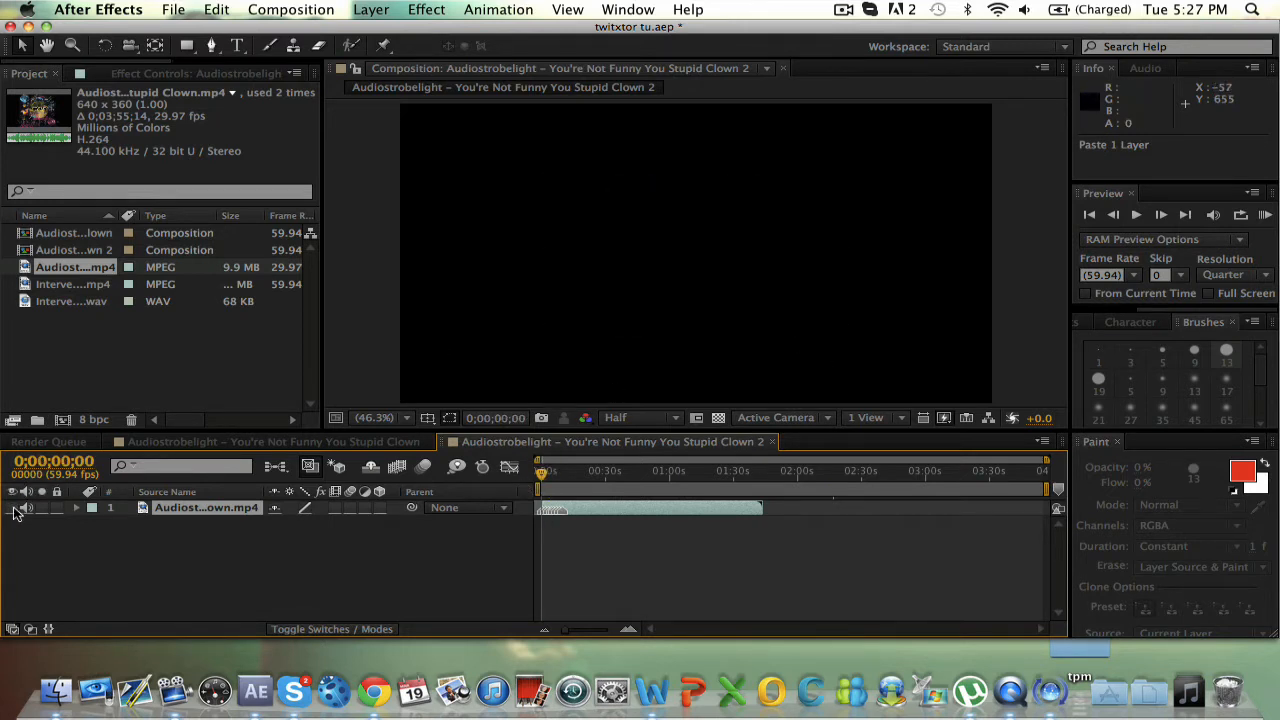
# Step: Delete all markers from the pasted music layer
pyautogui.click(630, 628)
pyautogui.click(630, 628)
pyautogui.click(630, 628)
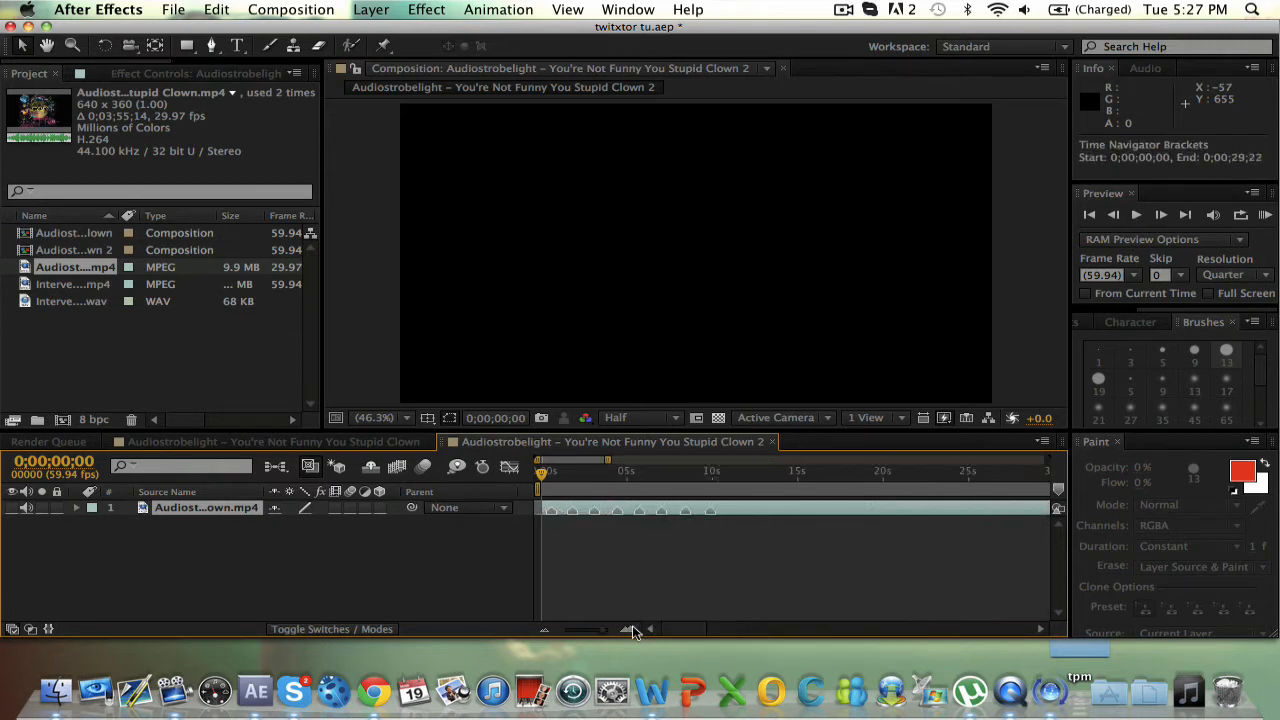
pyautogui.click(630, 628)
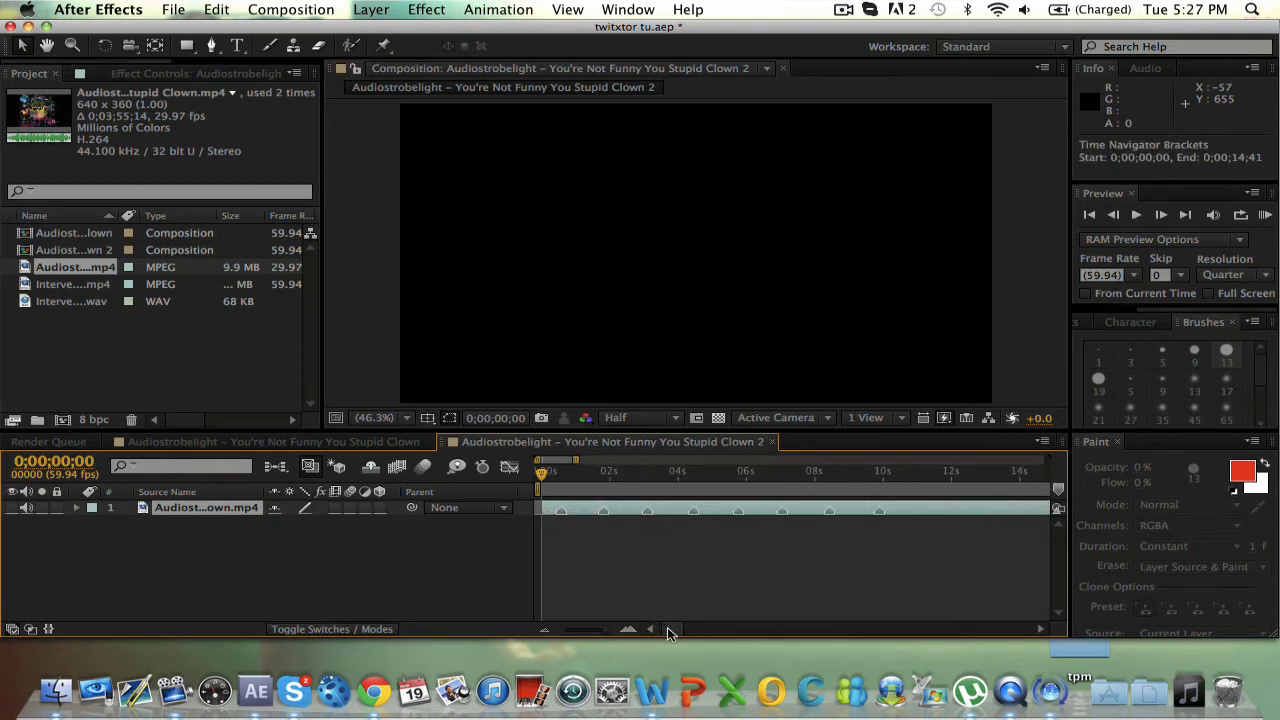
pyautogui.doubleClick(893, 509)
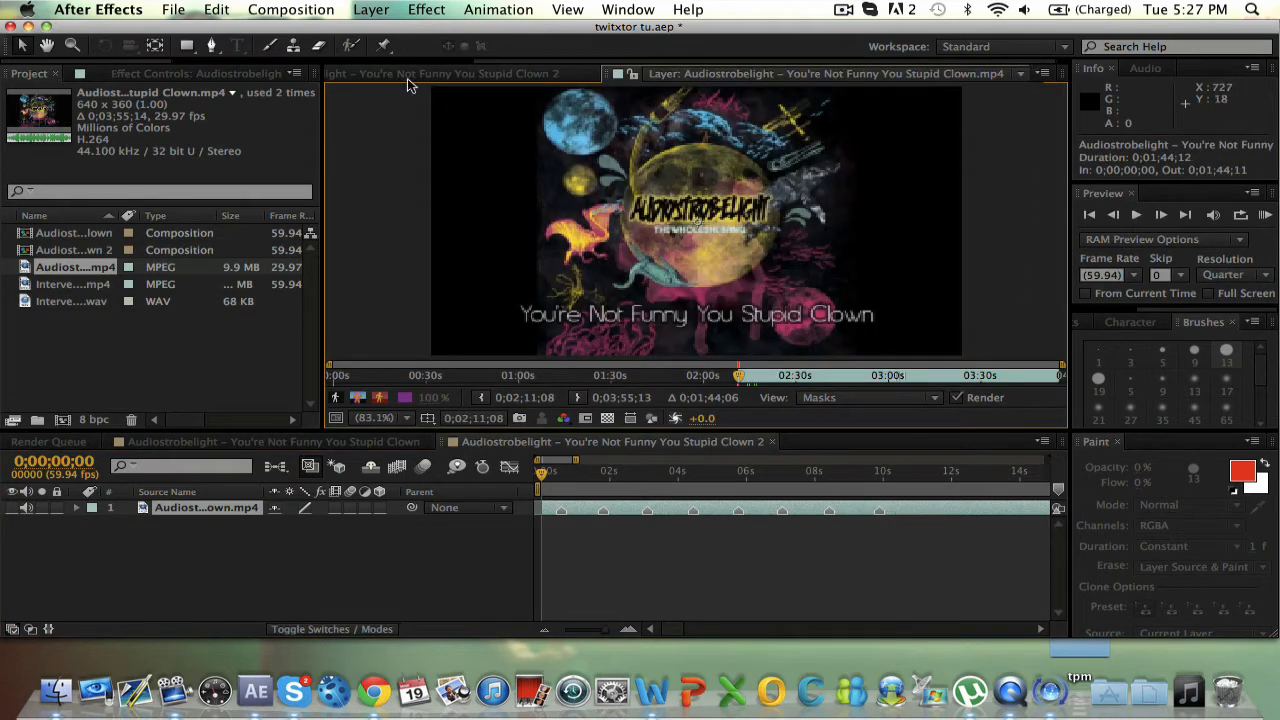
pyautogui.click(440, 75)
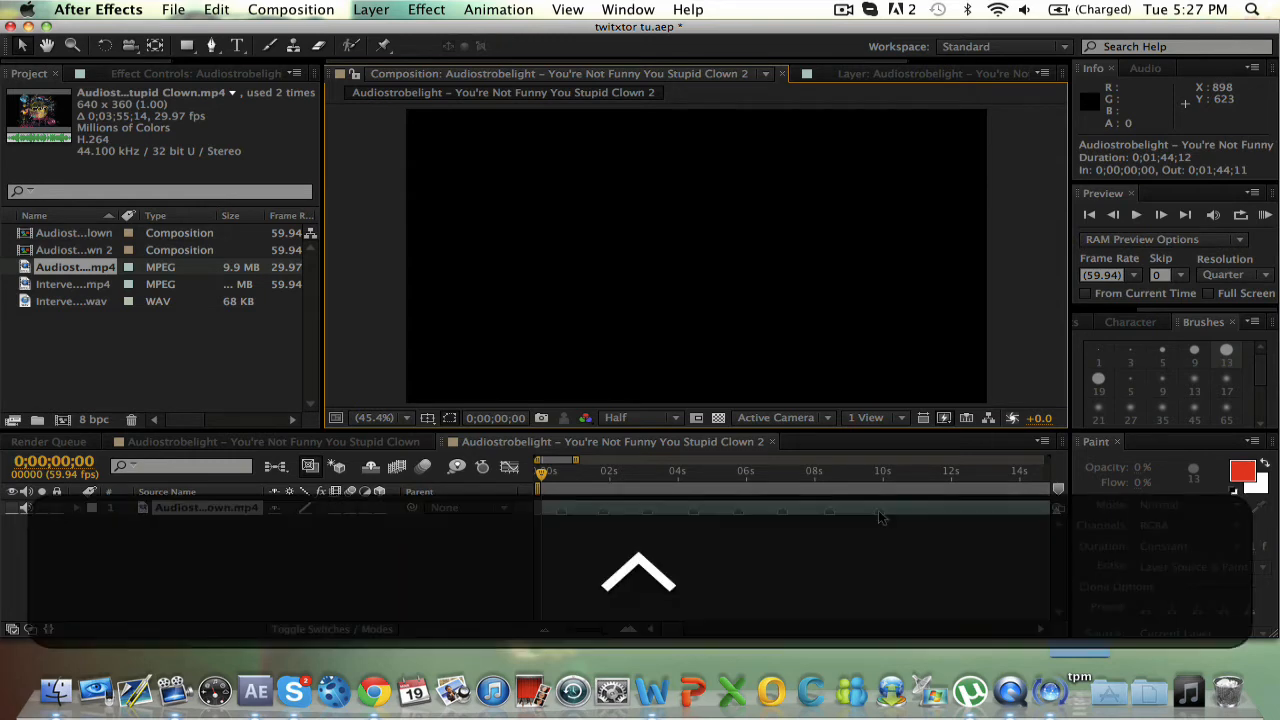
pyautogui.keyDown('ctrl'); pyautogui.click(880, 517); pyautogui.keyUp('ctrl')
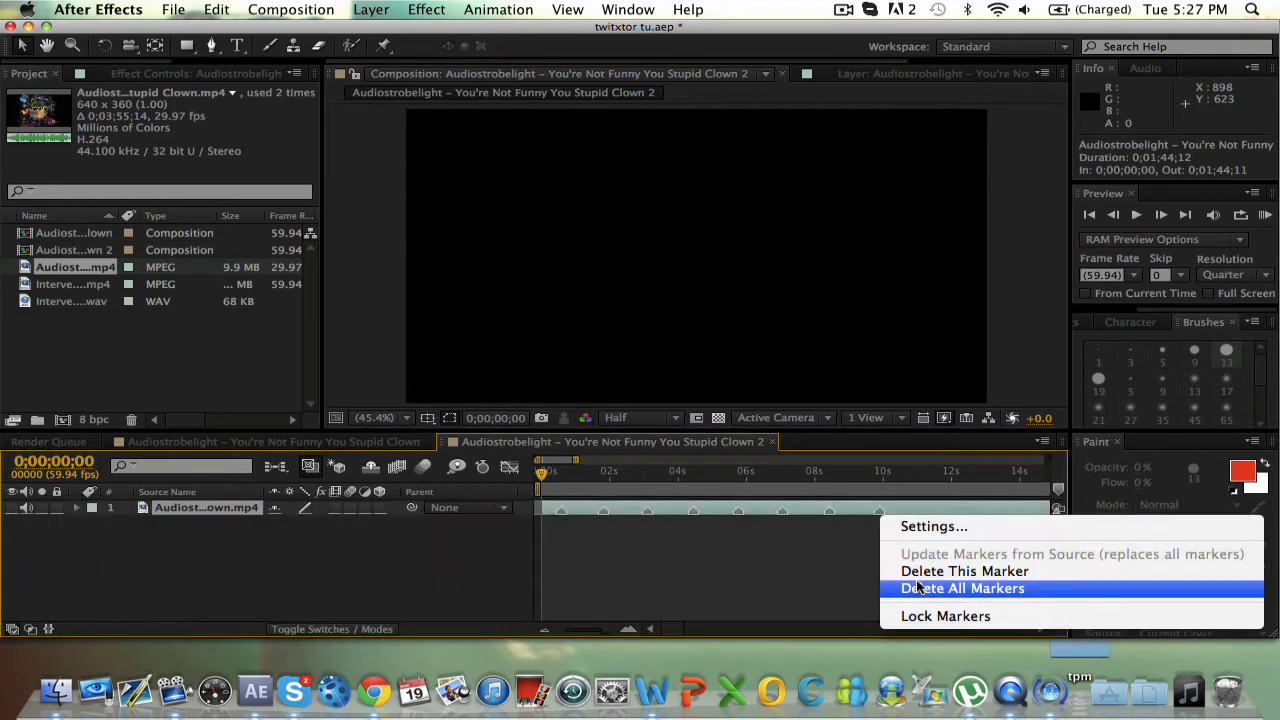
pyautogui.click(914, 588)
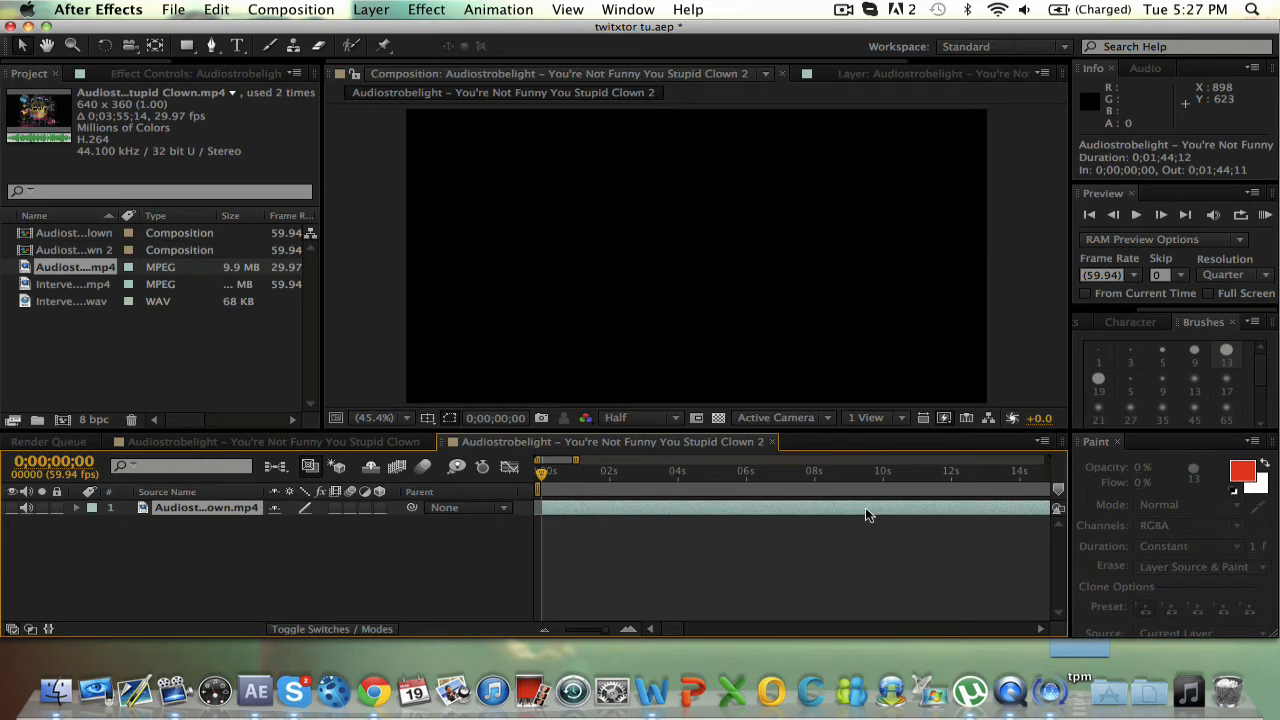
# Step: Reveal the music layer's audio waveform and end the work area at 0;00;12;45
pyautogui.press('l')
pyautogui.press('l')
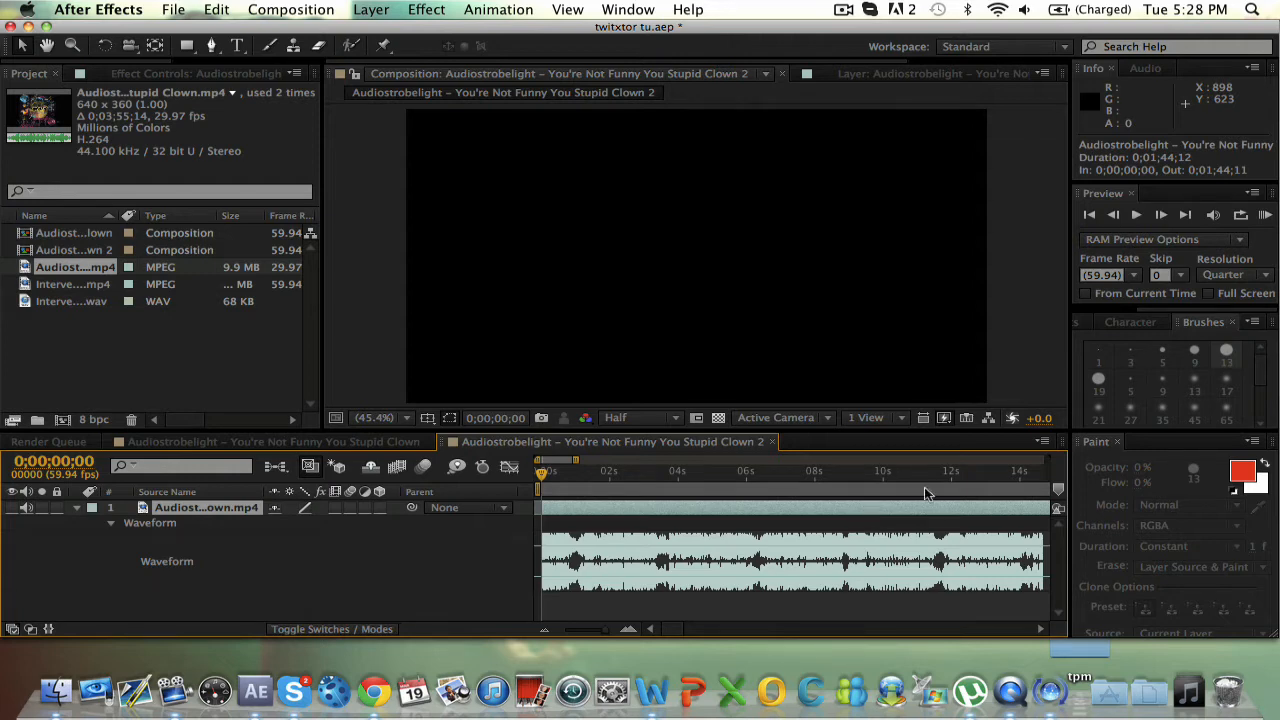
pyautogui.moveTo(970, 487); pyautogui.dragTo(977, 484)
pyautogui.press('n')
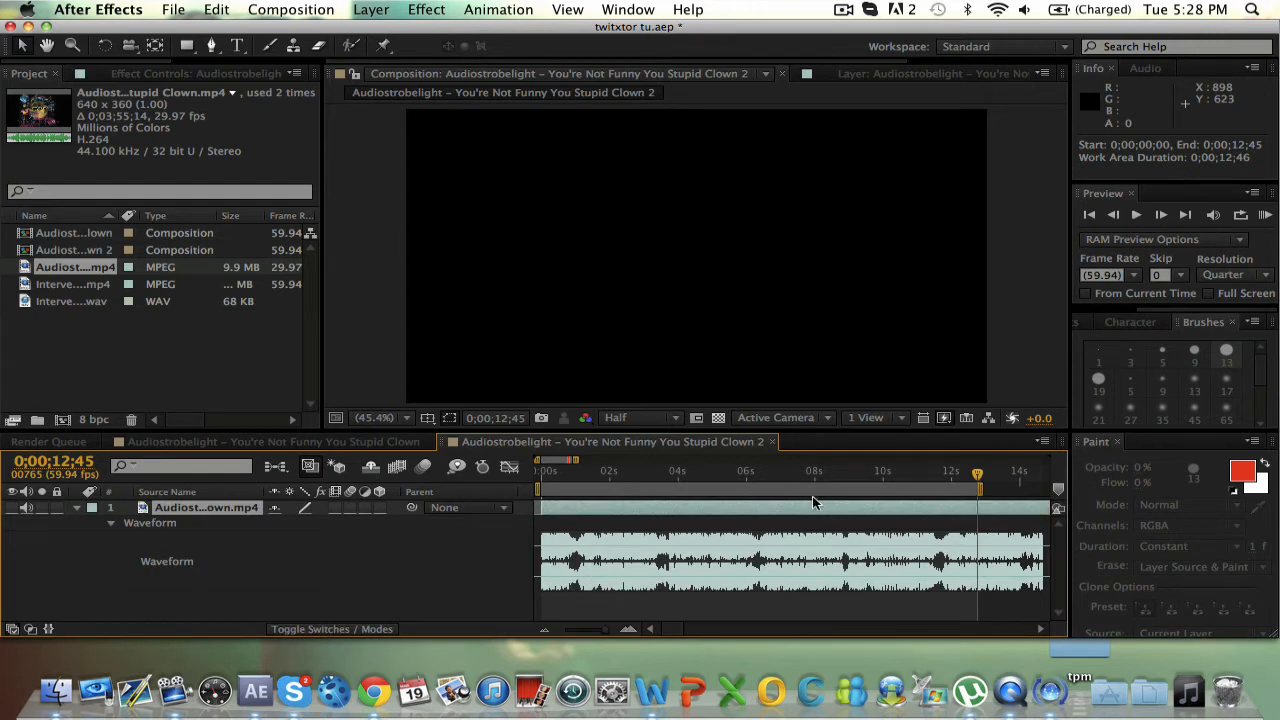
# Step: Try out a marker on the music layer at 0;00;05;18 and delete it
pyautogui.click(722, 470)
pyautogui.press('ctrl')
pyautogui.hotkey('ctrl', '8')
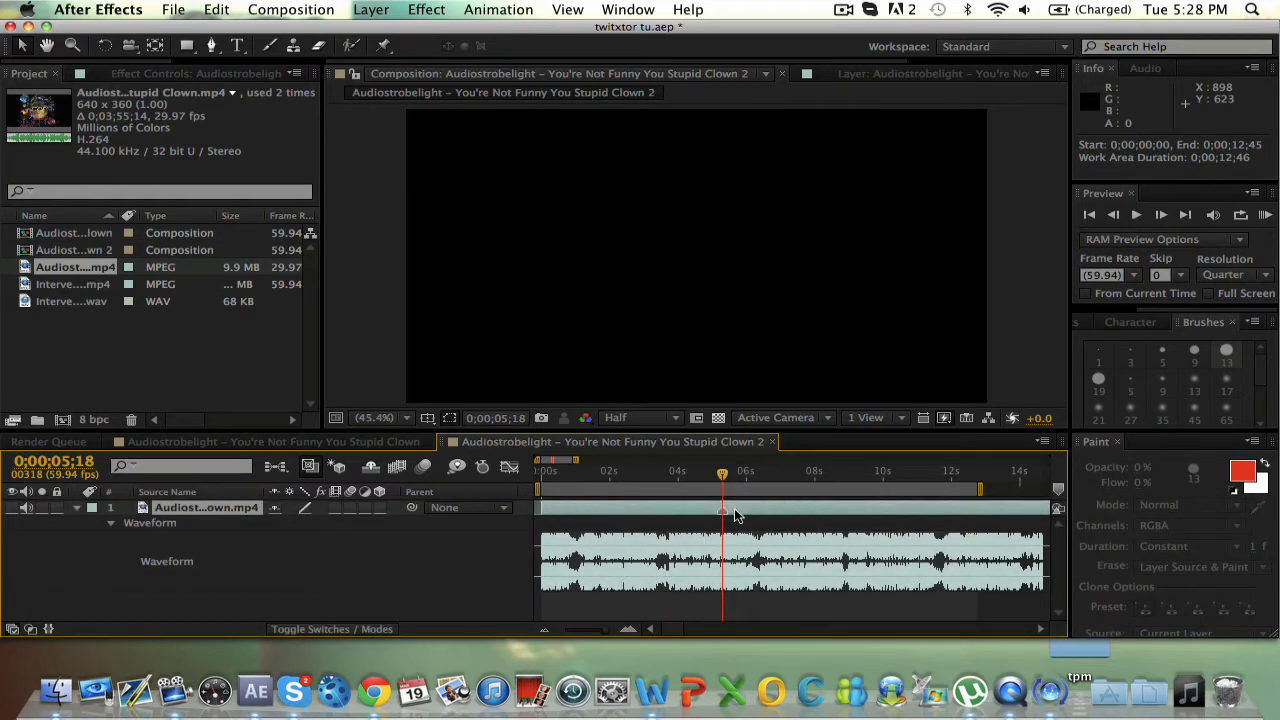
pyautogui.keyDown('ctrl'); pyautogui.click(725, 513); pyautogui.keyUp('ctrl')
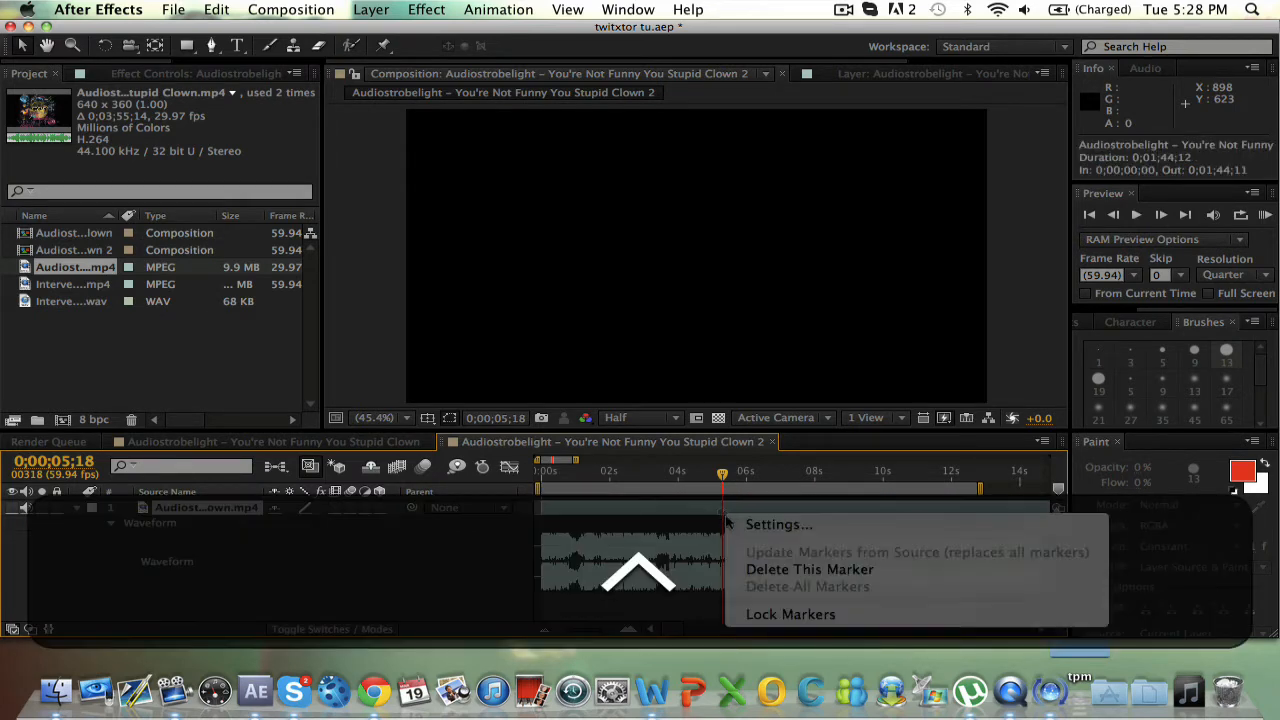
pyautogui.click(748, 569)
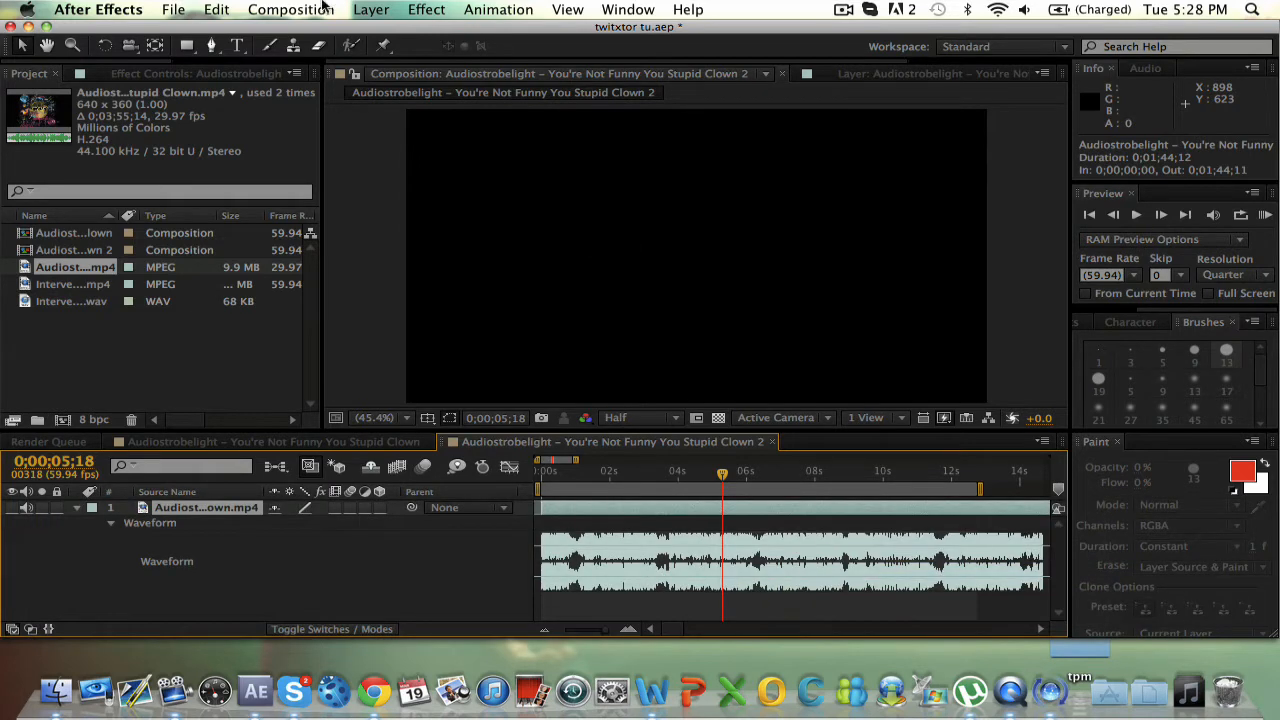
pyautogui.click(392, 6)
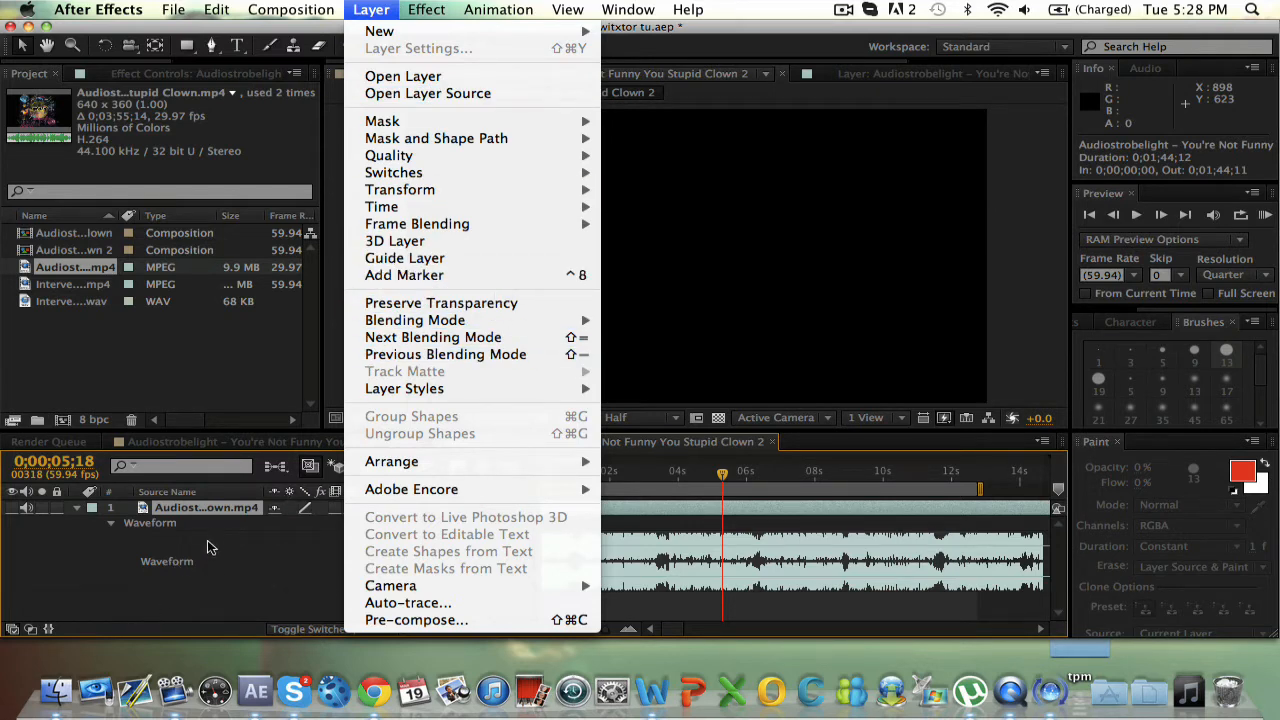
pyautogui.click(213, 514)
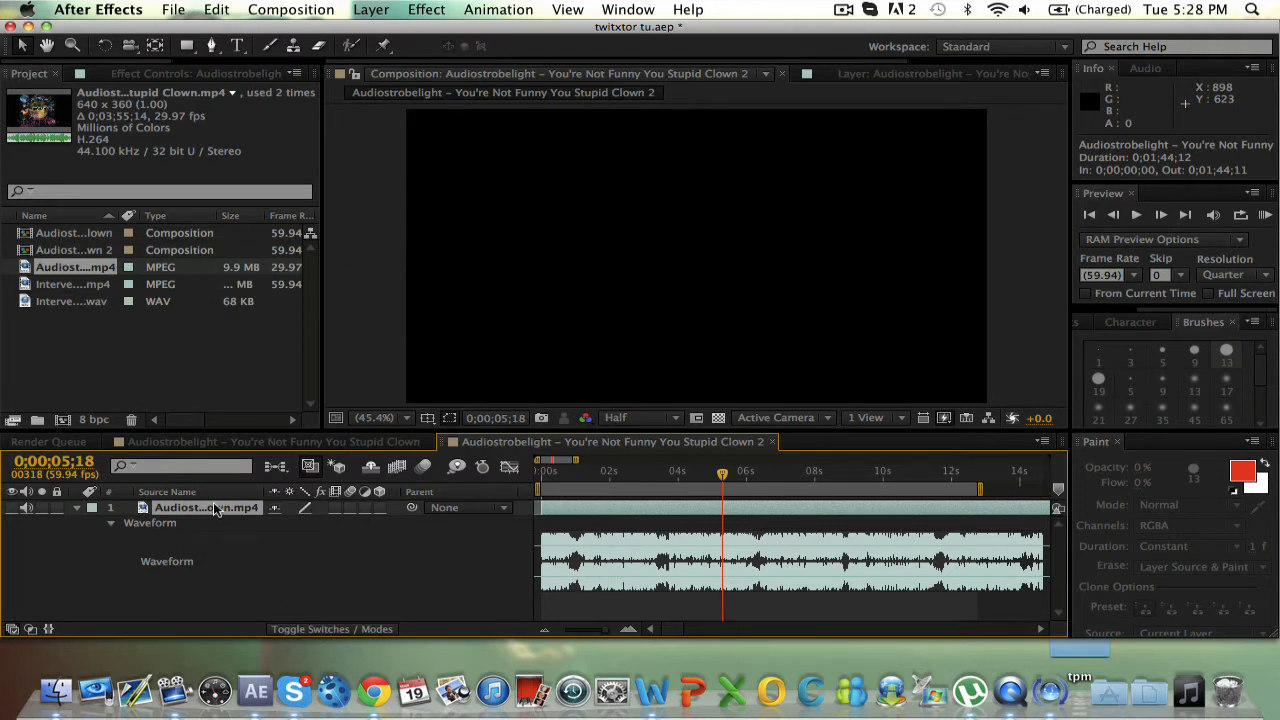
pyautogui.press('XF86AudioLowerVolume')
pyautogui.press('XF86AudioRaiseVolume')
pyautogui.press('XF86AudioLowerVolume')
pyautogui.press('XF86AudioRaiseVolume')
pyautogui.press('ctrl')
pyautogui.hotkey('ctrl', 'alt')
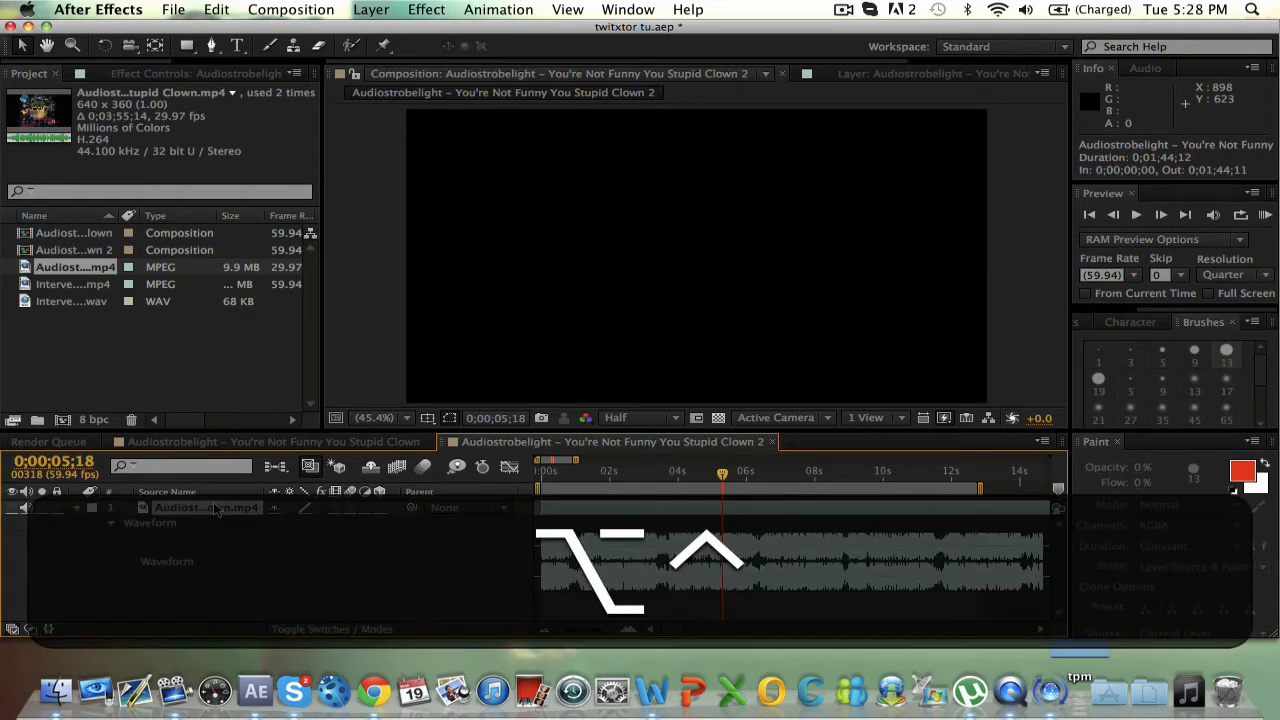
pyautogui.hotkey('ctrl', 'alt')
# Step: Play an audio preview and add seven beat markers to the music layer, from about 0;00;01;45 to 0;00;09;49
pyautogui.hotkey('ctrl', 'alt', '.')
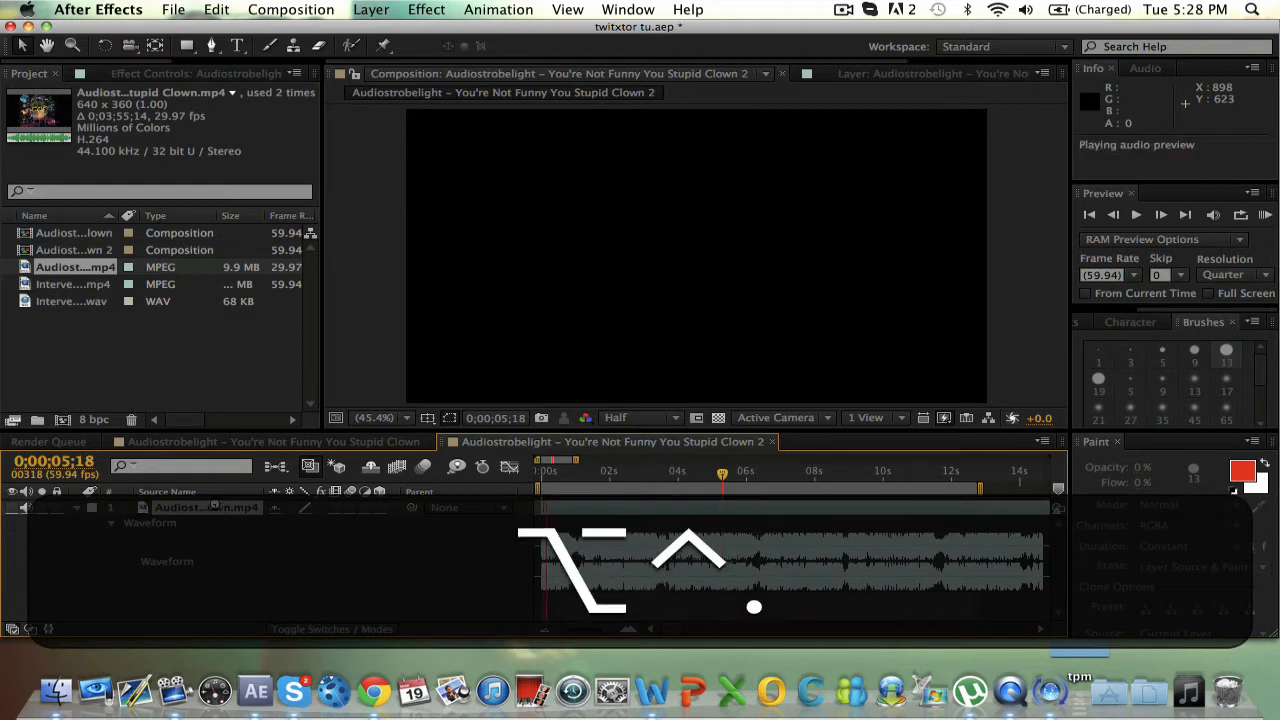
pyautogui.hotkey('ctrl', '8')
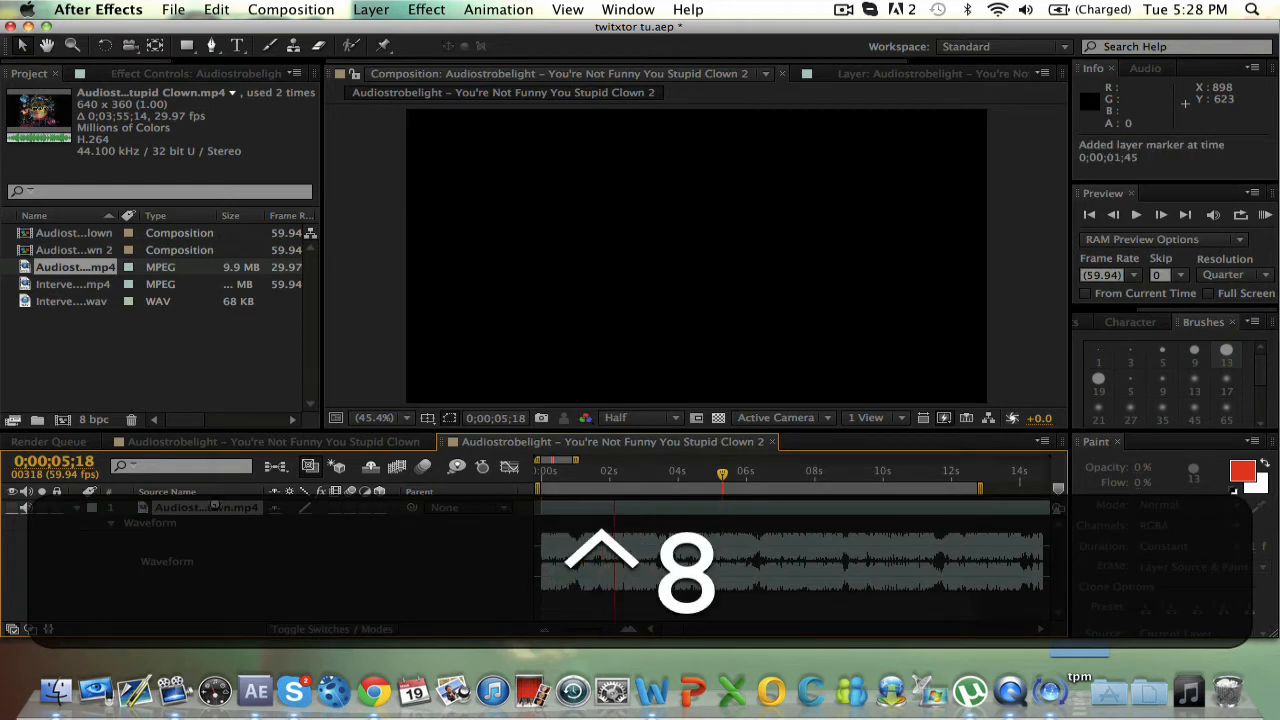
pyautogui.hotkey('ctrl', '8')
pyautogui.hotkey('ctrl', '8')
pyautogui.hotkey('ctrl', '8')
pyautogui.hotkey('ctrl', '8')
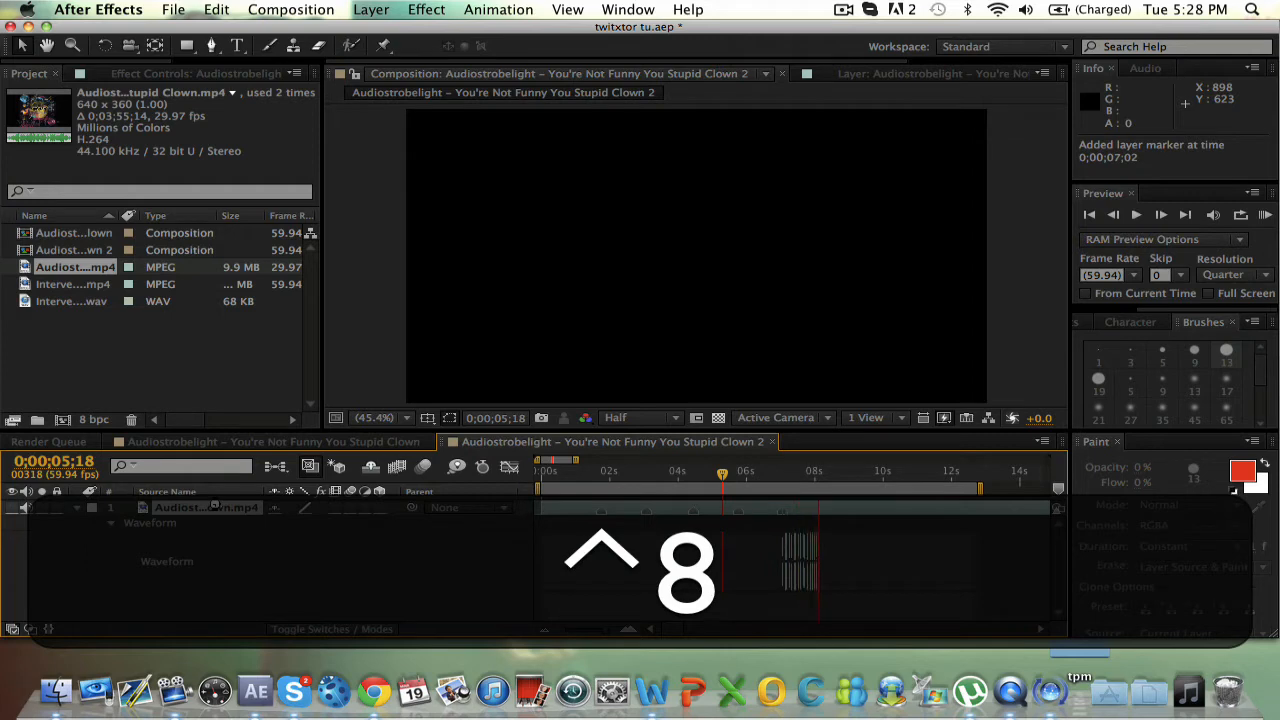
pyautogui.hotkey('ctrl', '8')
pyautogui.hotkey('ctrl', '8')
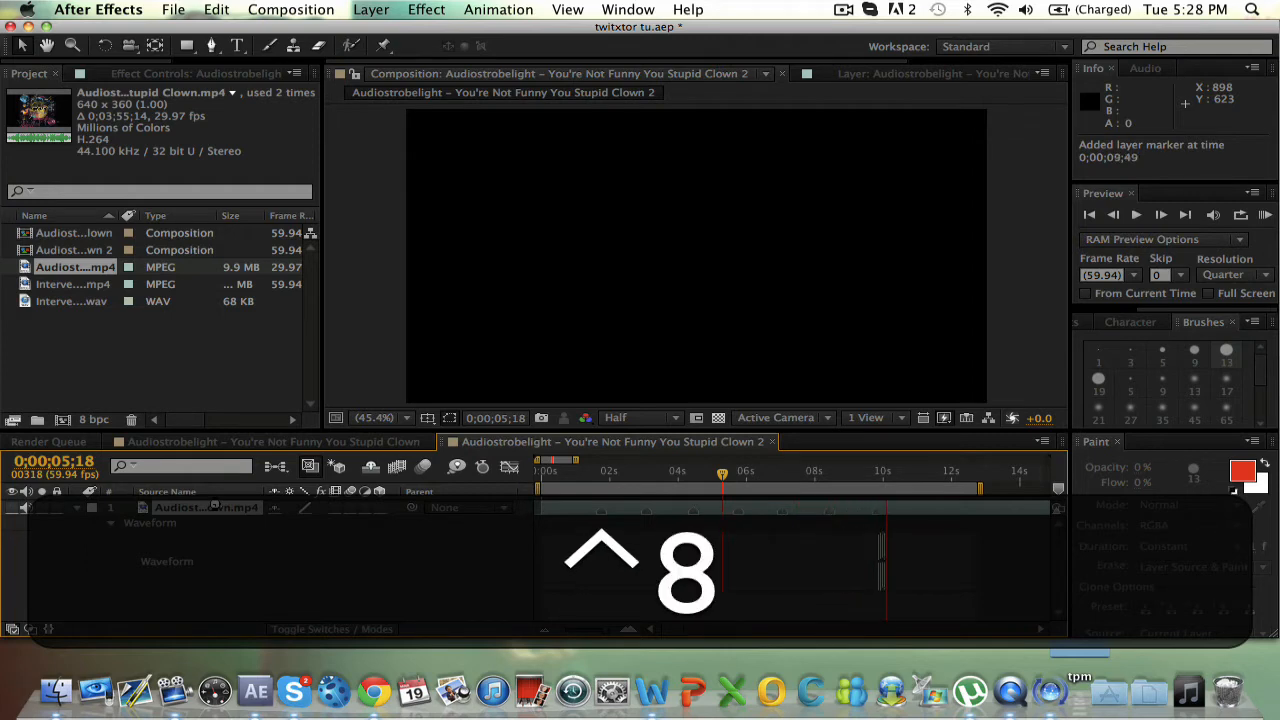
pyautogui.press('space')
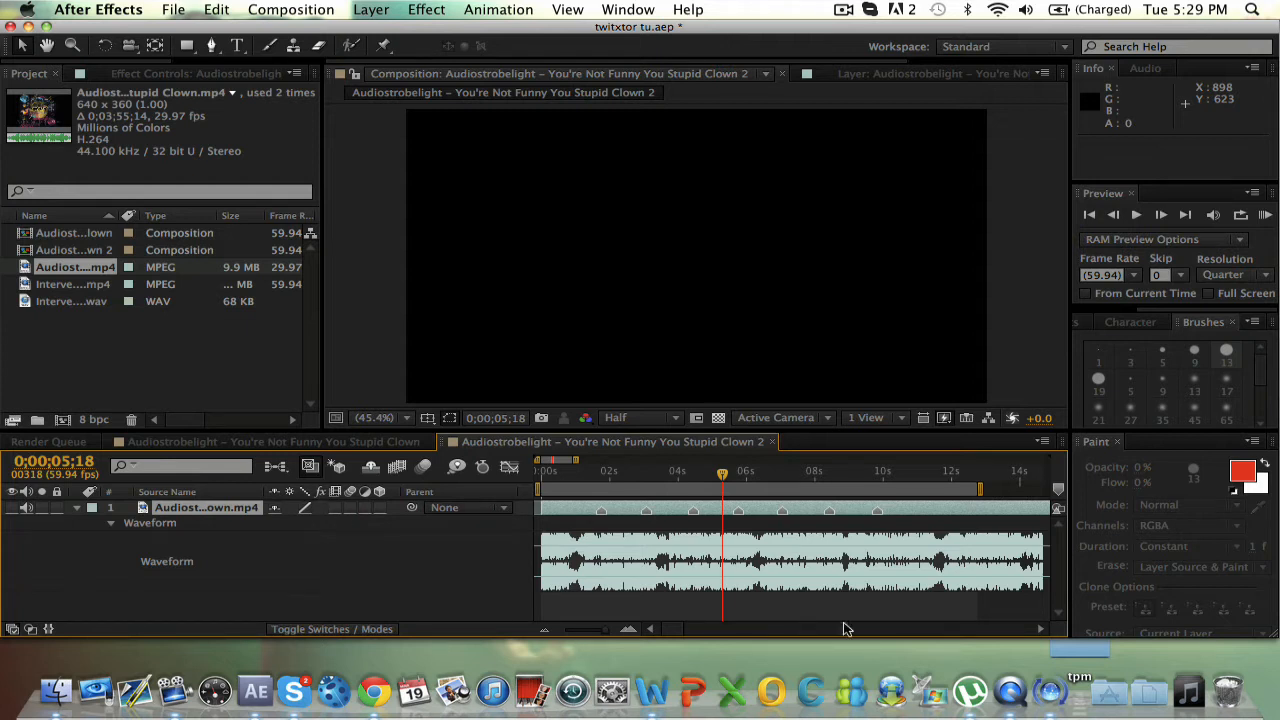
# Step: Add Intervetion.wav below the music layer, starting at the first beat marker at 0;00;01;46, and reveal its waveform
pyautogui.click(622, 630)
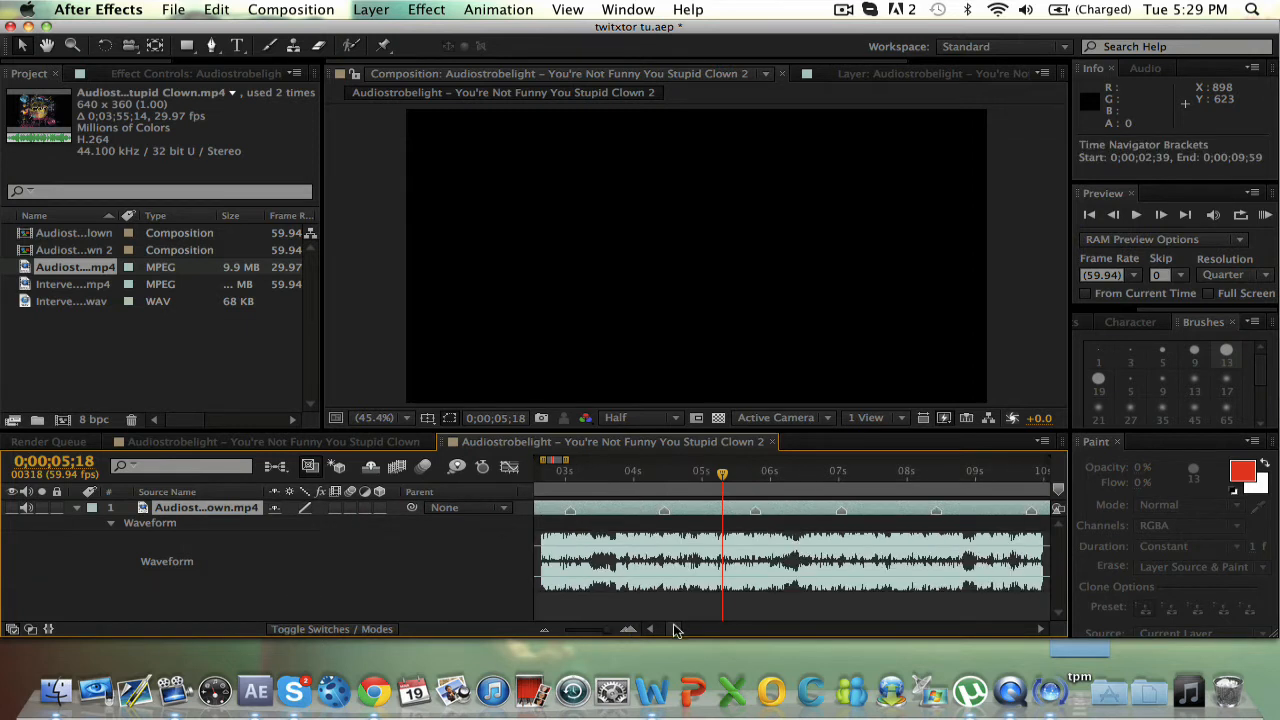
pyautogui.moveTo(674, 629); pyautogui.dragTo(668, 629)
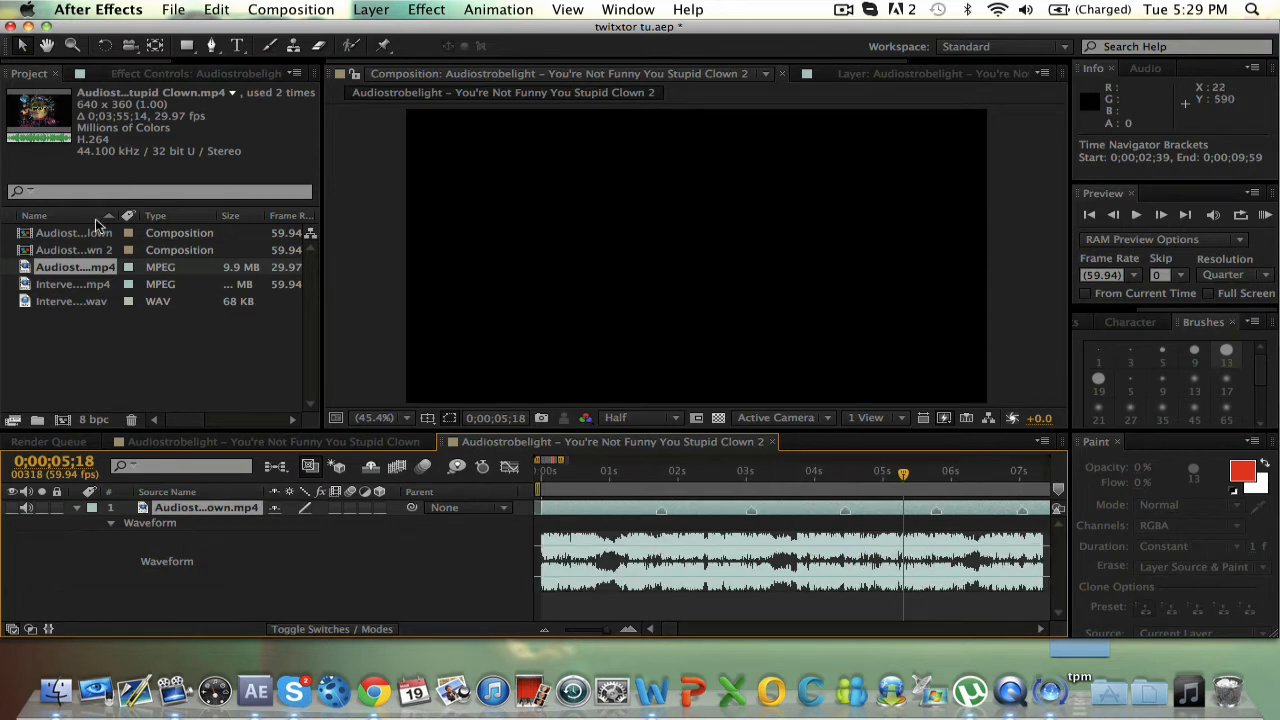
pyautogui.click(61, 285)
pyautogui.click(66, 301)
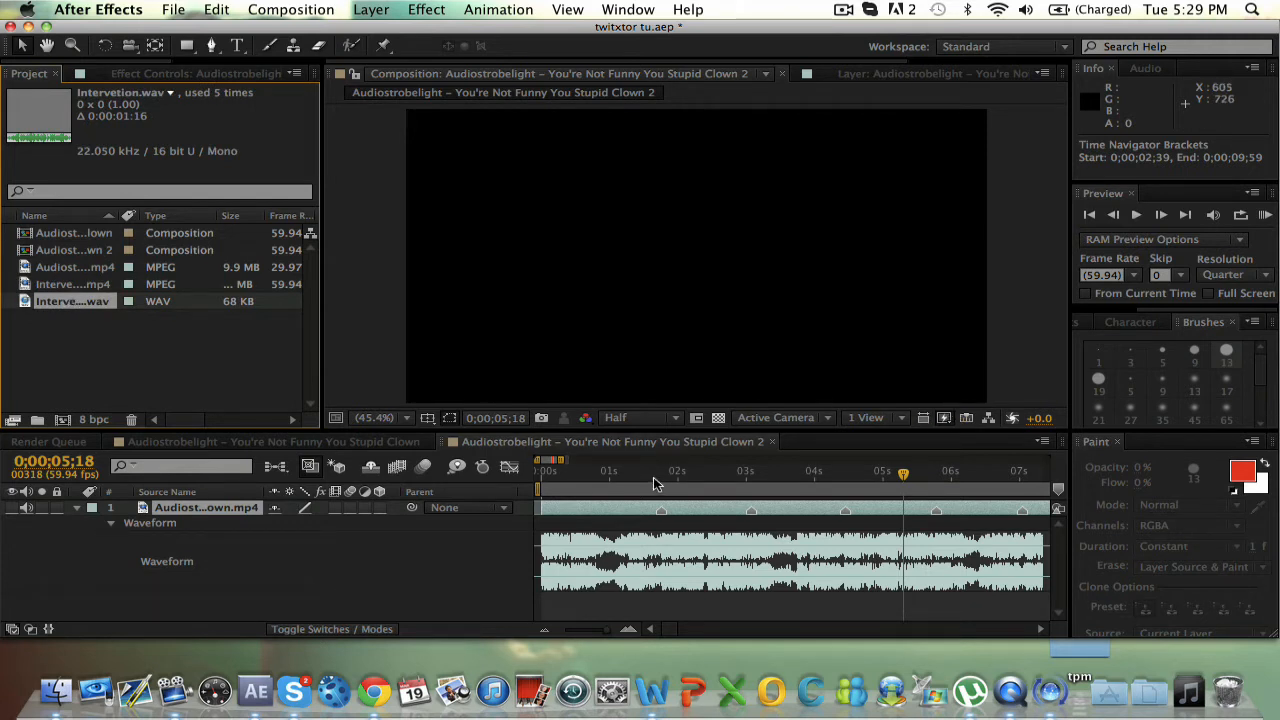
pyautogui.click(653, 477)
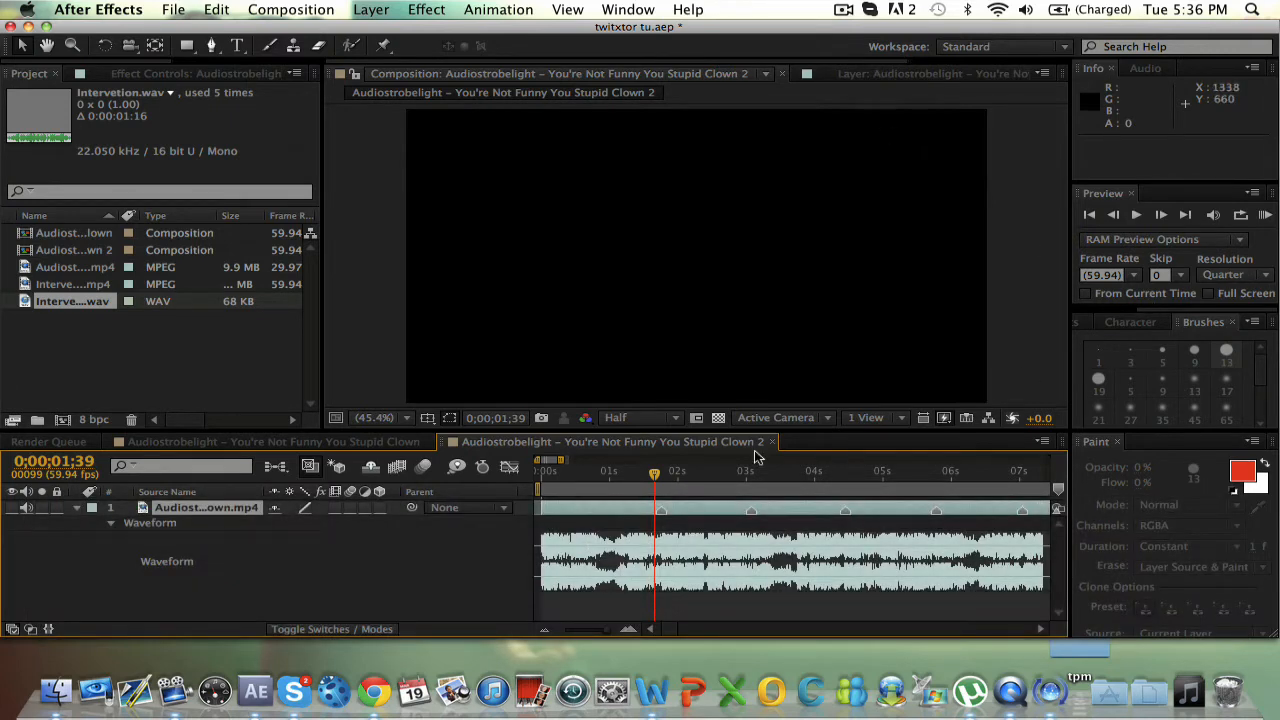
pyautogui.moveTo(654, 476); pyautogui.dragTo(648, 477)
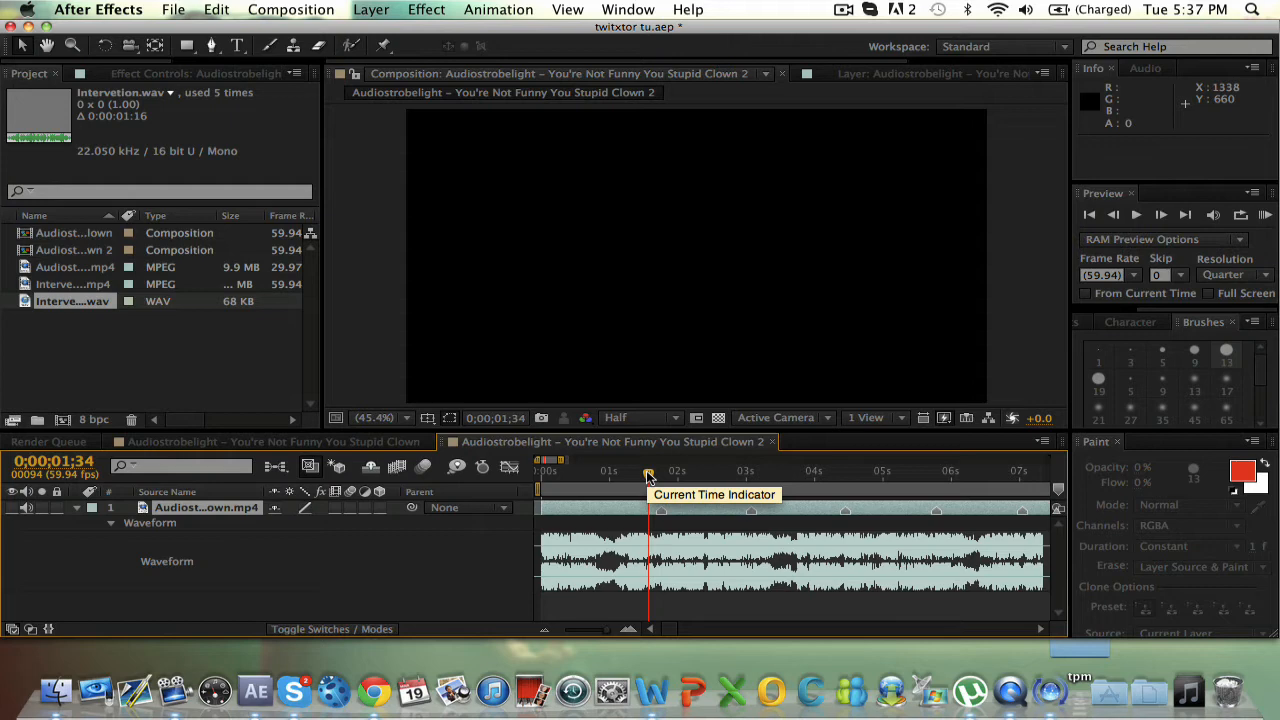
pyautogui.moveTo(648, 476); pyautogui.dragTo(661, 476)
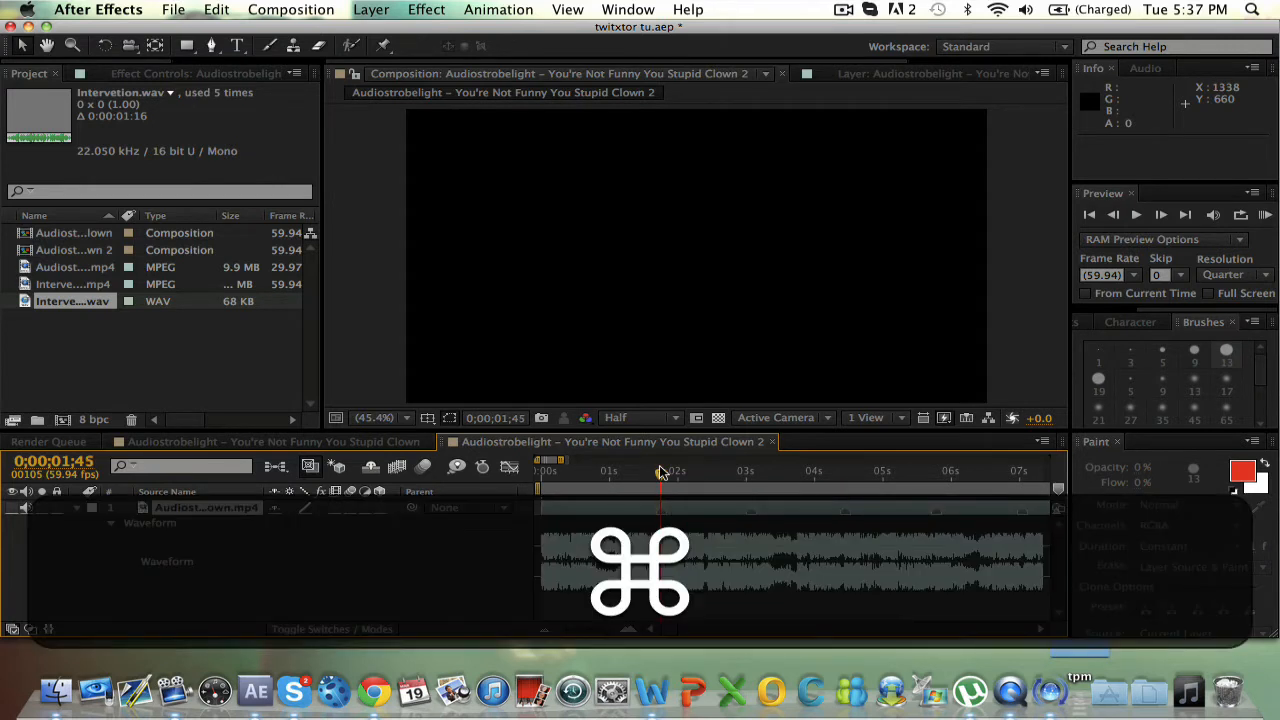
pyautogui.press('super+Right')
pyautogui.moveTo(663, 467); pyautogui.dragTo(660, 466)
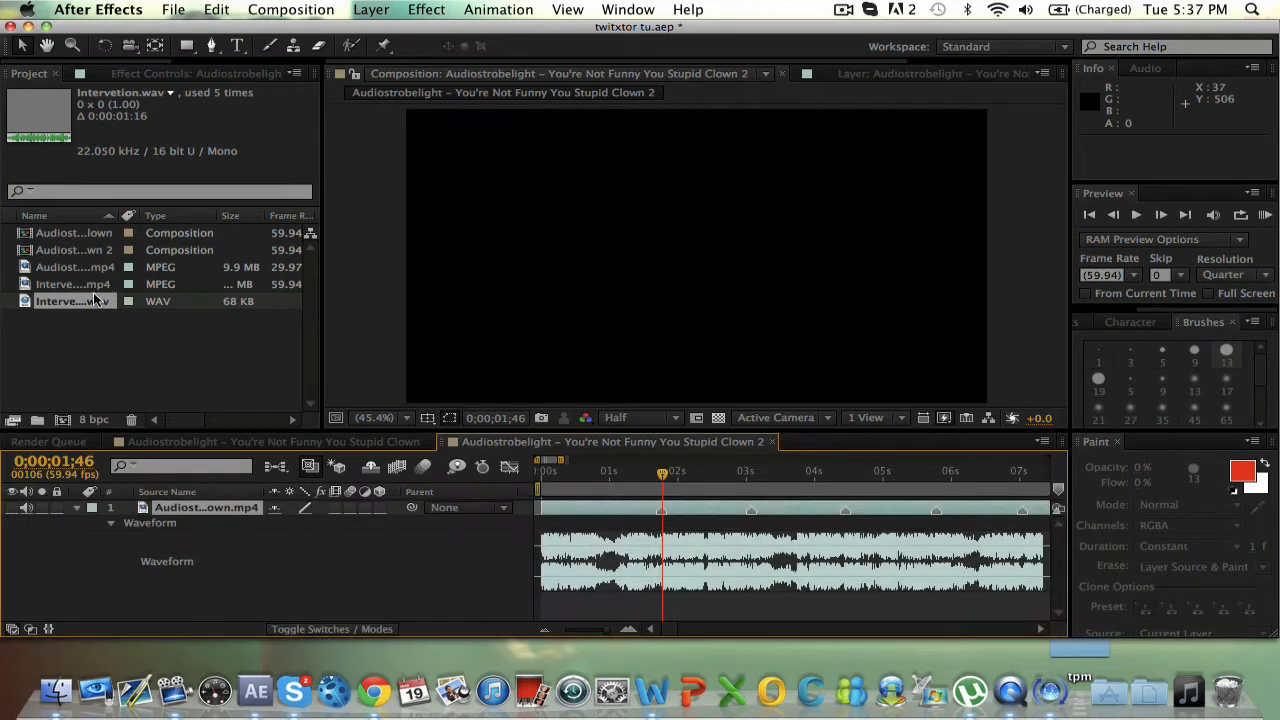
pyautogui.moveTo(97, 300); pyautogui.dragTo(159, 578)
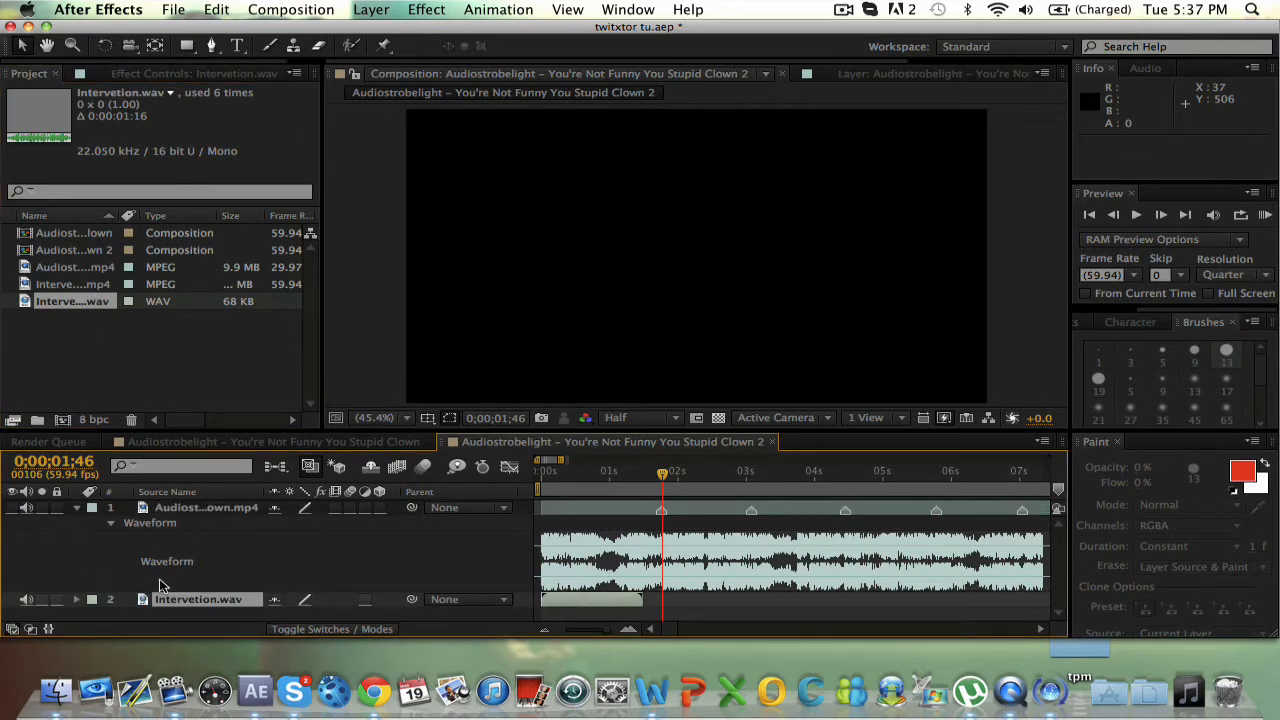
pyautogui.press('[')
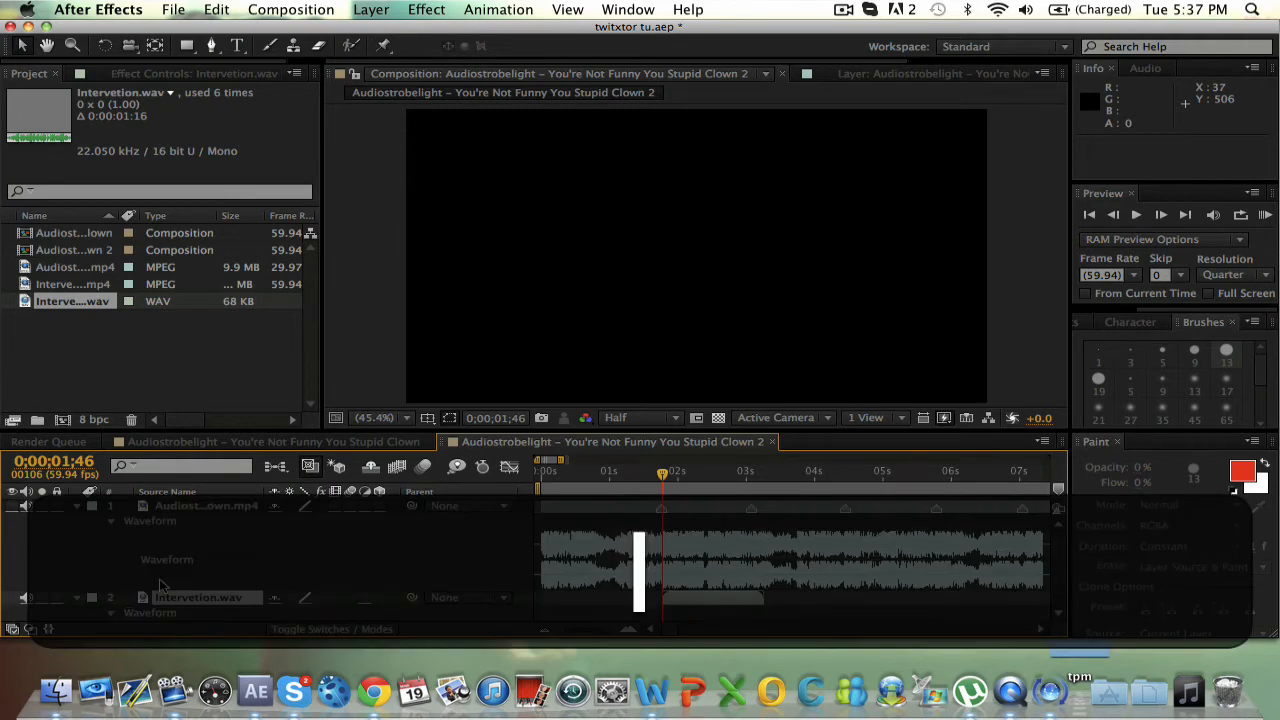
pyautogui.scroll(-2, 1062, 556)
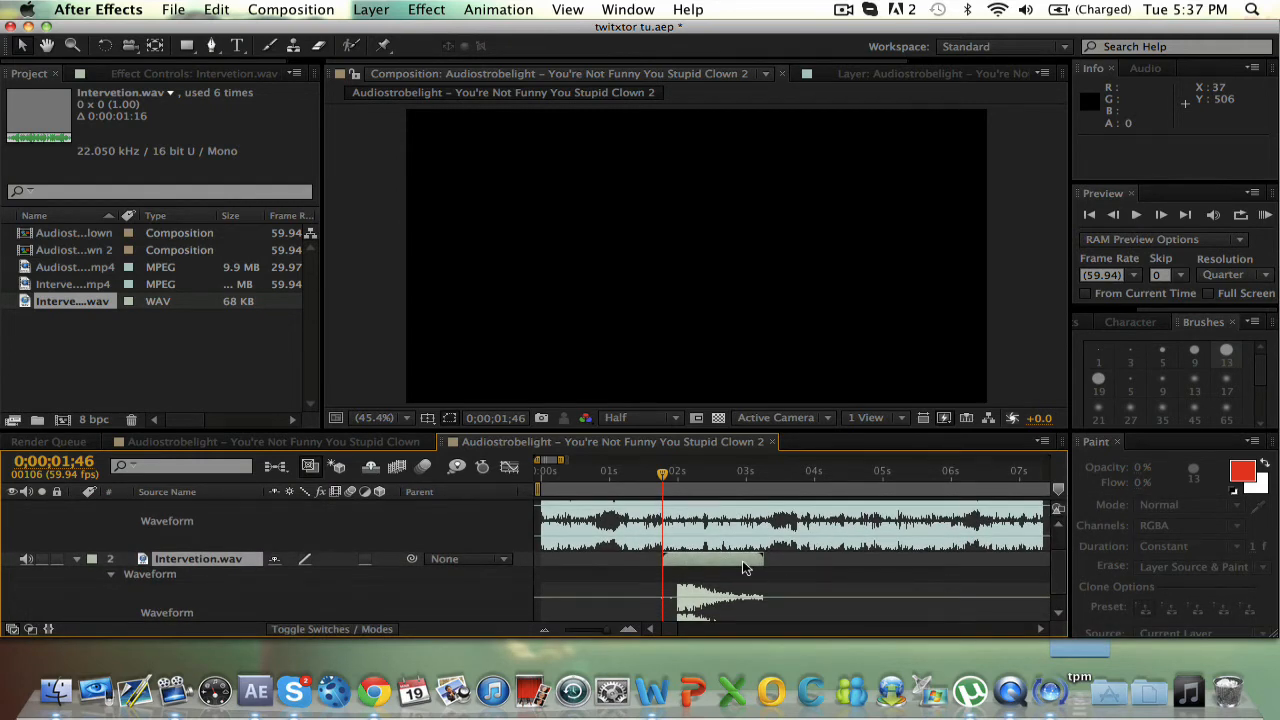
# Step: Slide the Intervetion.wav layer 12 frames earlier so its hit meets the current time, and trim off the silence before it
pyautogui.moveTo(742, 560); pyautogui.dragTo(722, 565)
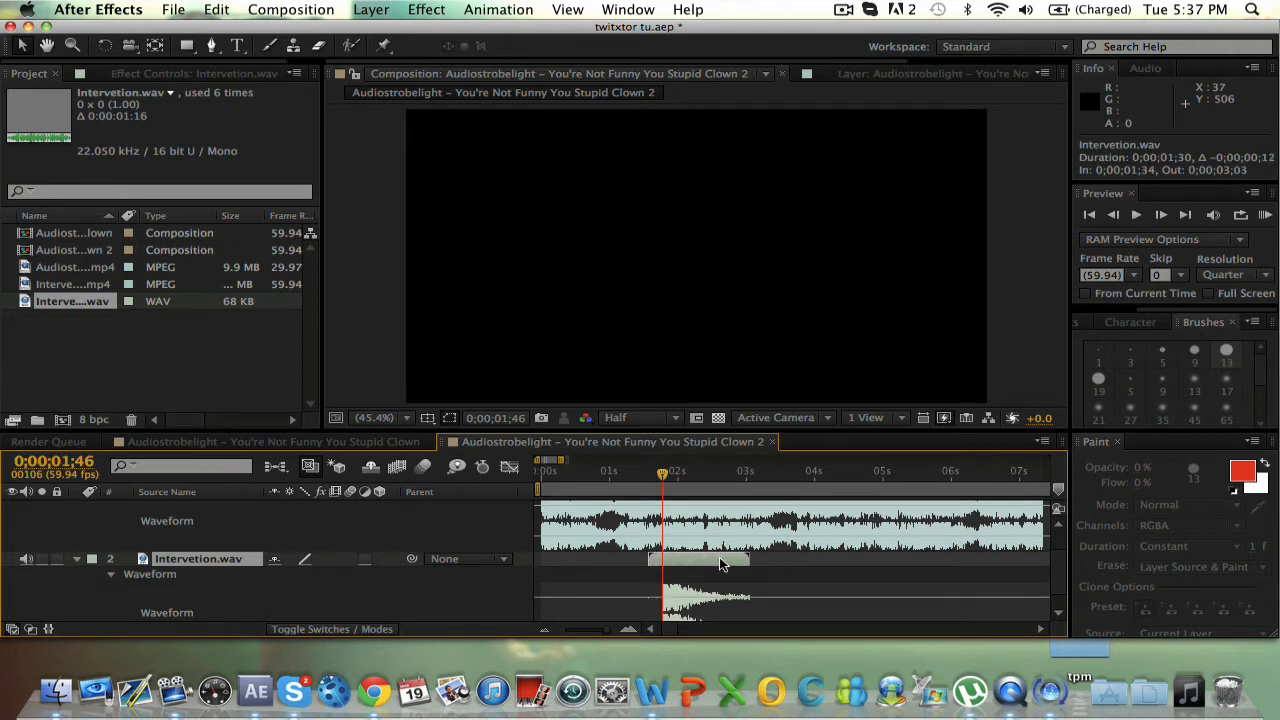
pyautogui.press('alt')
pyautogui.hotkey('alt', '[')
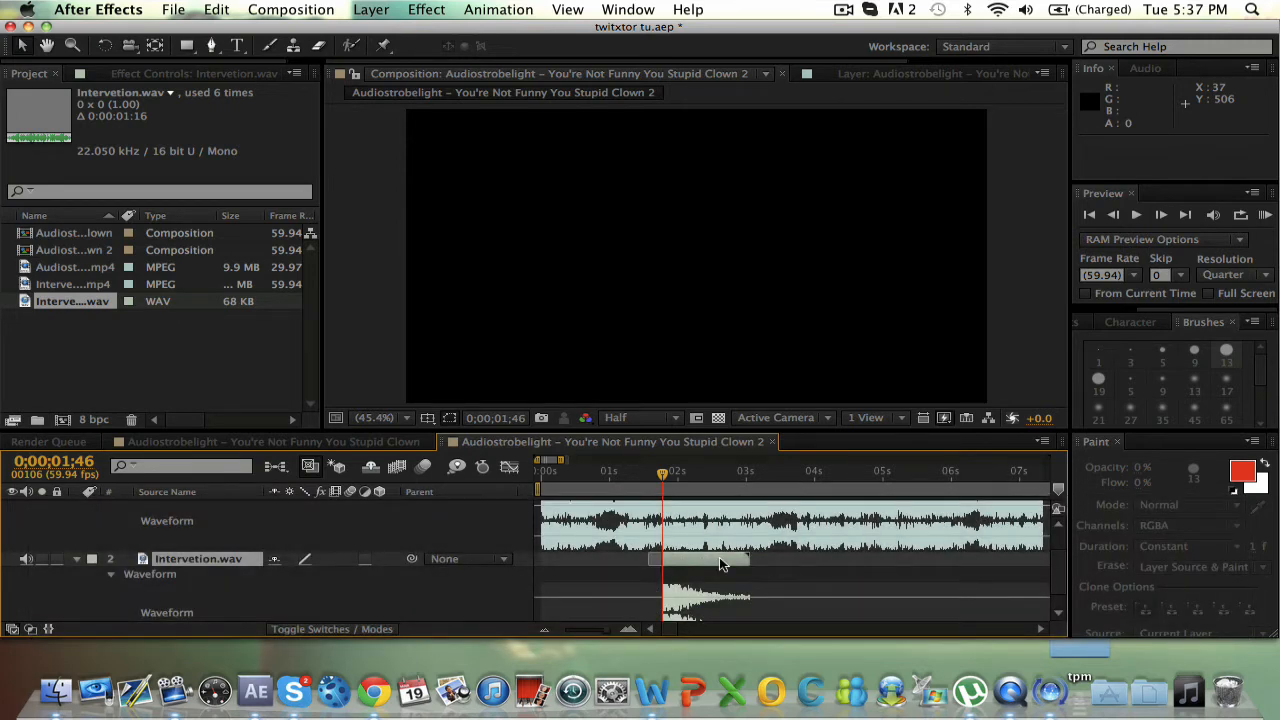
# Step: Set the Intervetion.wav layer's audio level to -5 dB, collapse its properties and preview the audio
pyautogui.press('l')
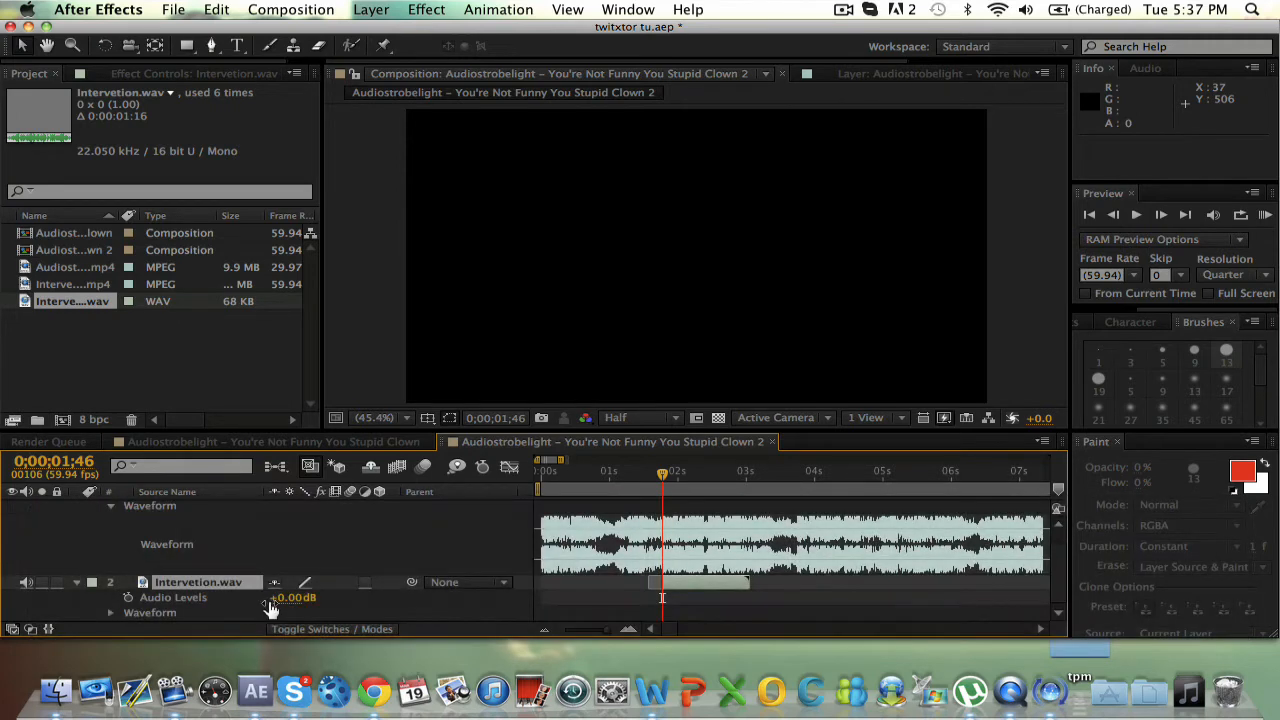
pyautogui.click(281, 599)
pyautogui.write('-3')
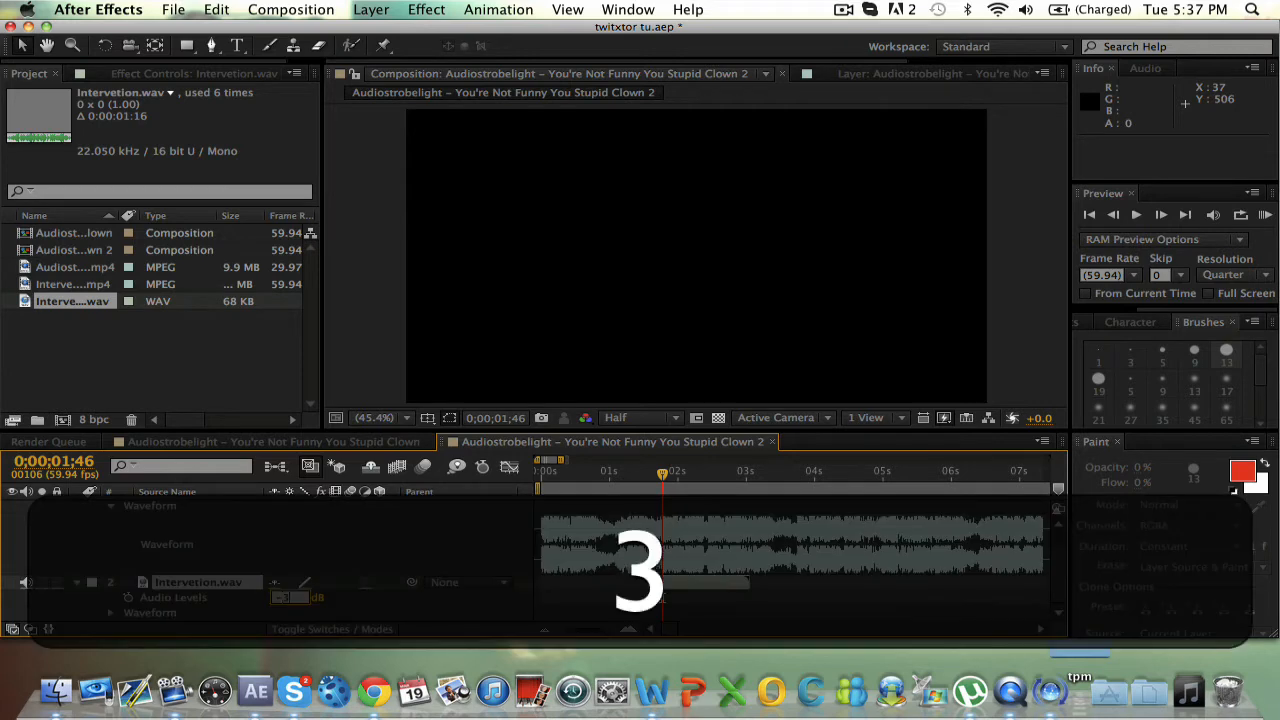
pyautogui.press('Return')
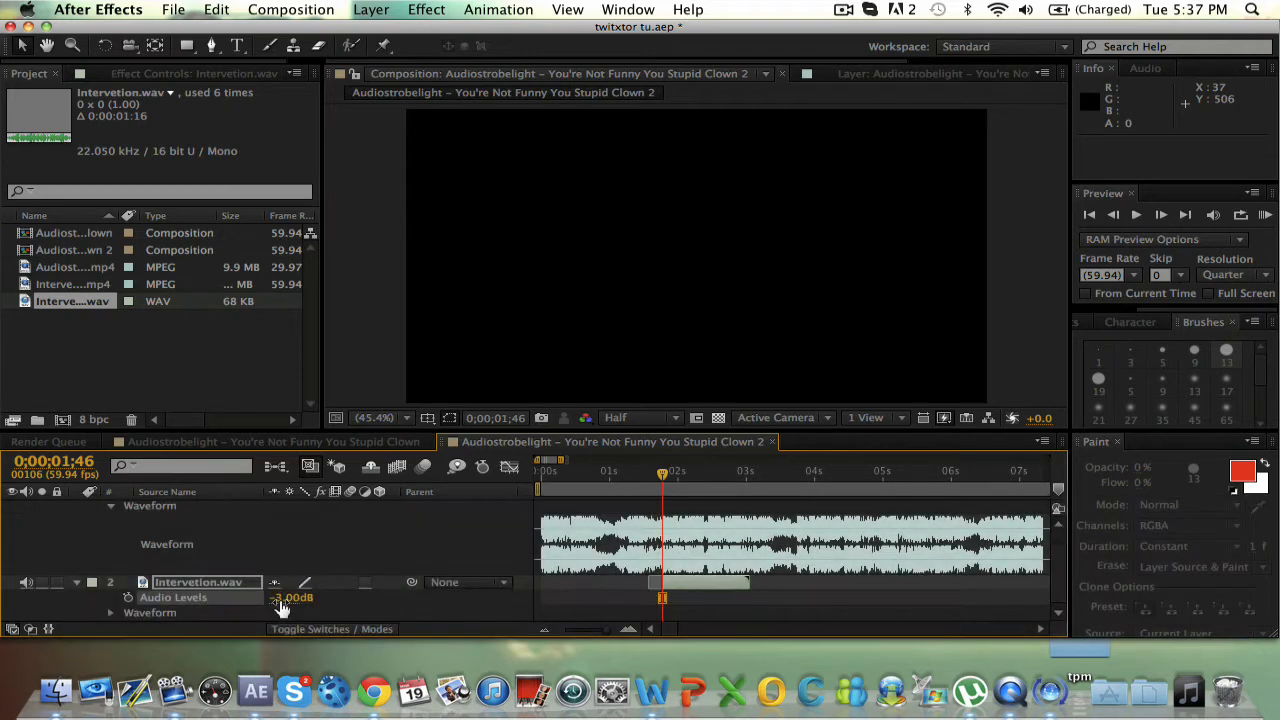
pyautogui.click(282, 598)
pyautogui.write('-')
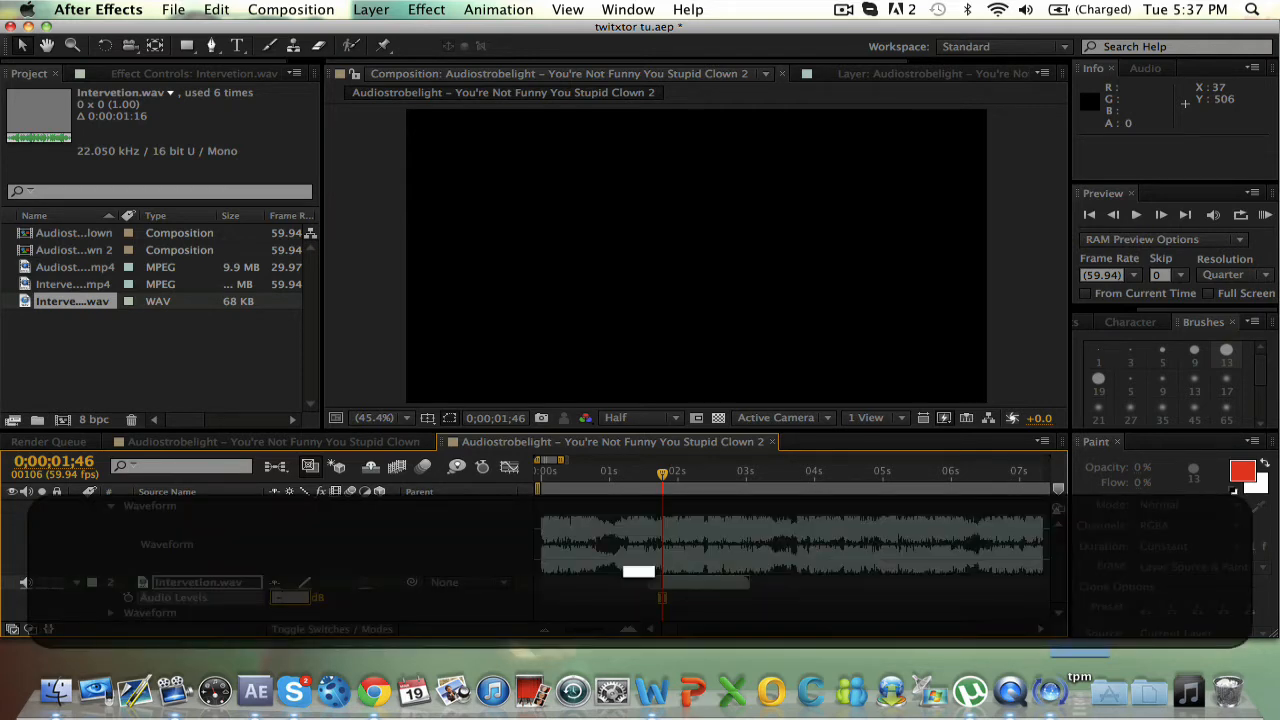
pyautogui.write('5')
pyautogui.press('Return')
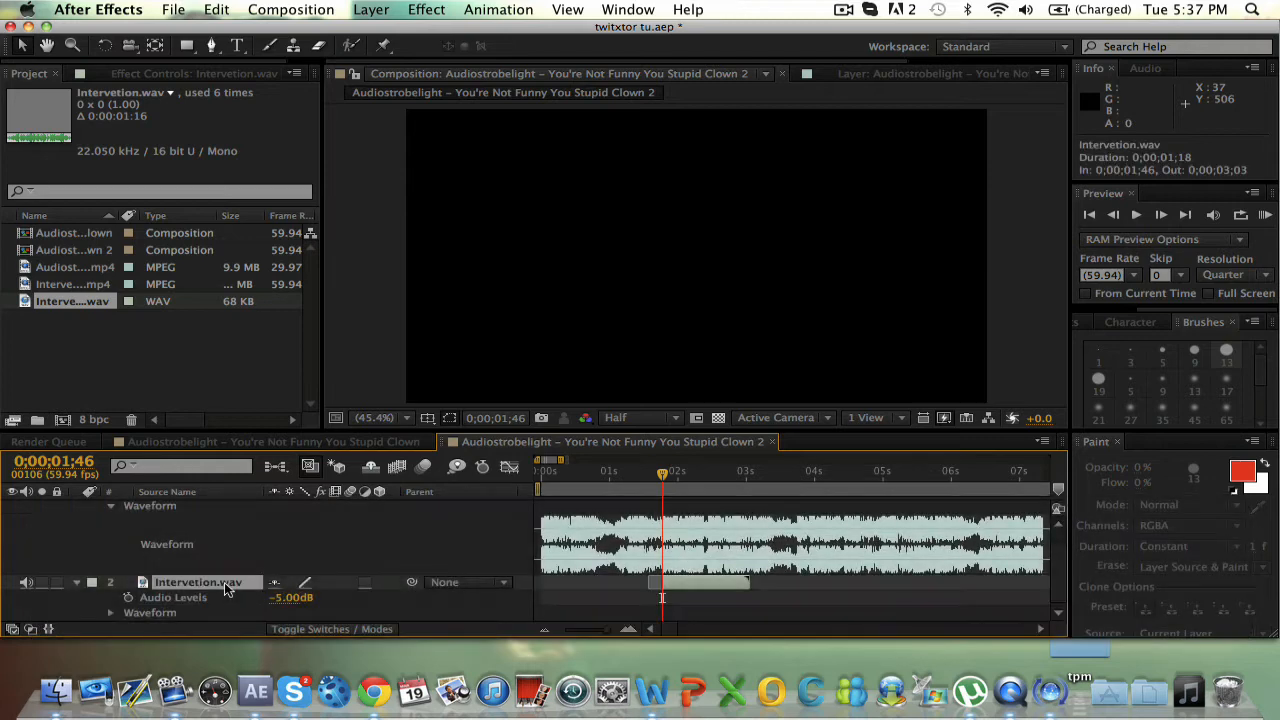
pyautogui.press('u')
pyautogui.hotkey('ctrl', 'alt', '.')
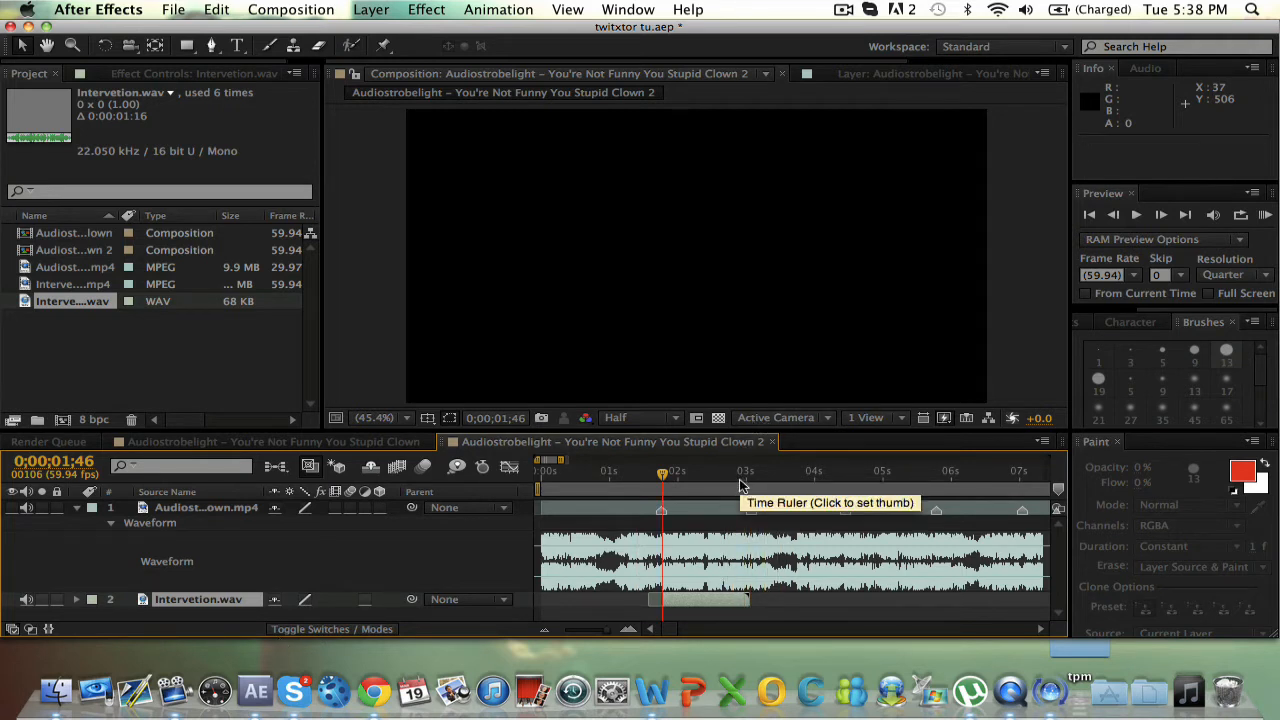
# Step: Duplicate the trimmed Intervetion.wav layer and start the copy at the second beat marker, at 0;00;03;06
pyautogui.moveTo(741, 485); pyautogui.dragTo(751, 485)
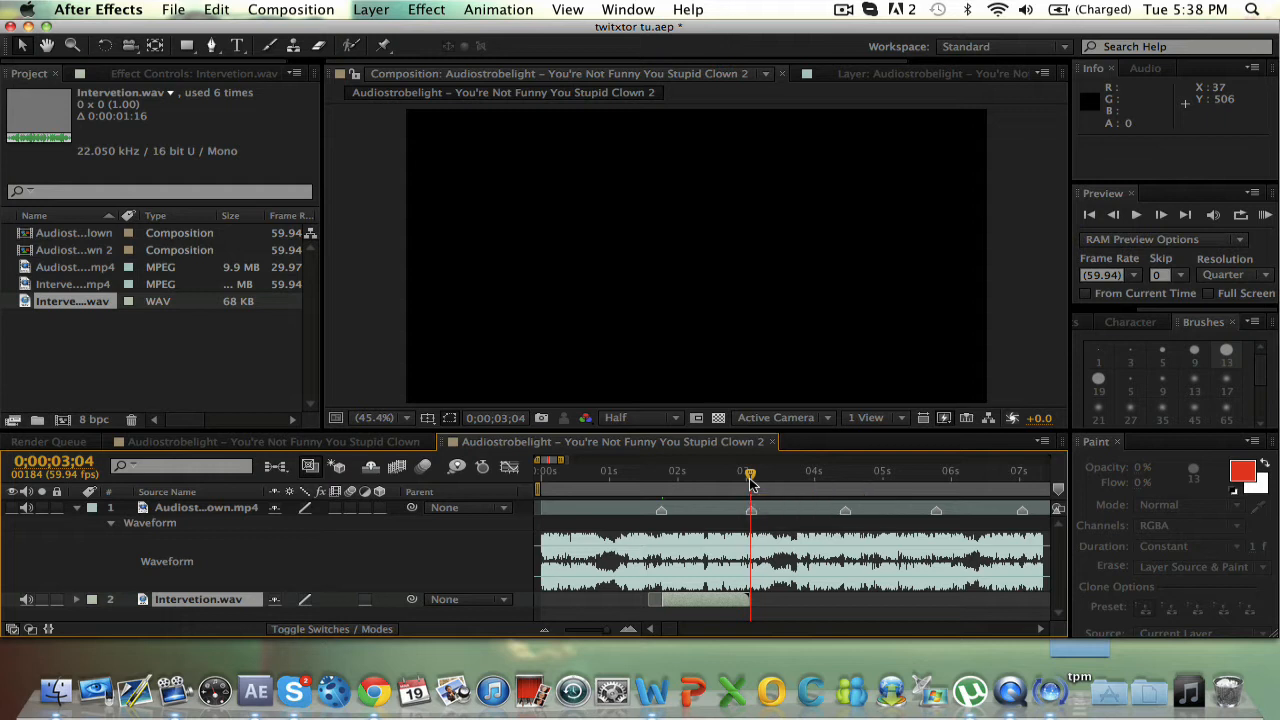
pyautogui.press('super')
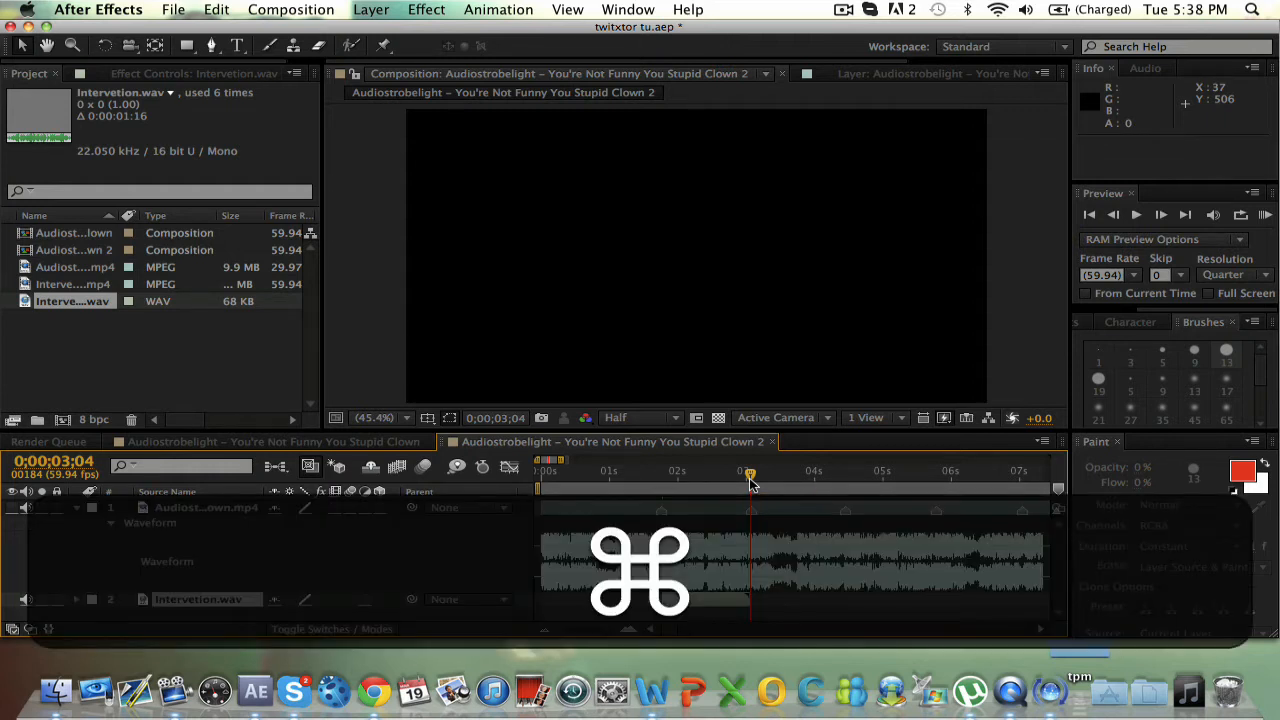
pyautogui.moveTo(751, 484); pyautogui.dragTo(752, 481)
pyautogui.press('super+equal')
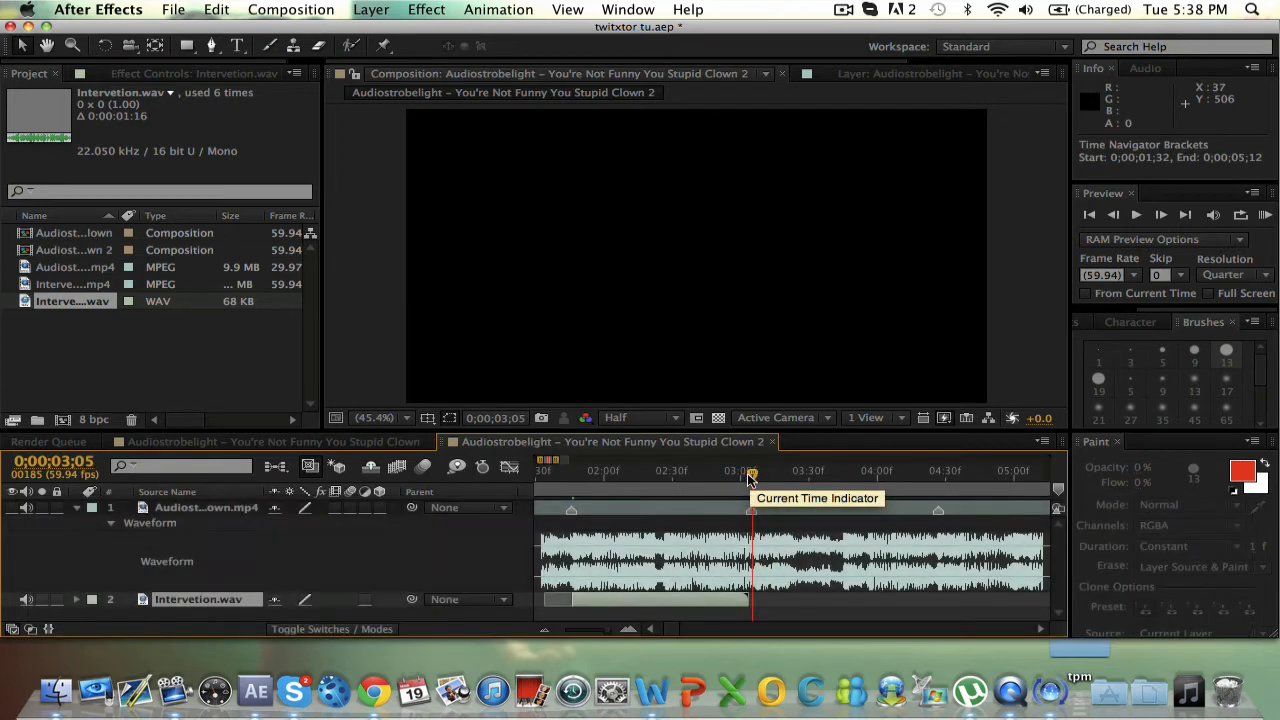
pyautogui.press('super+minus')
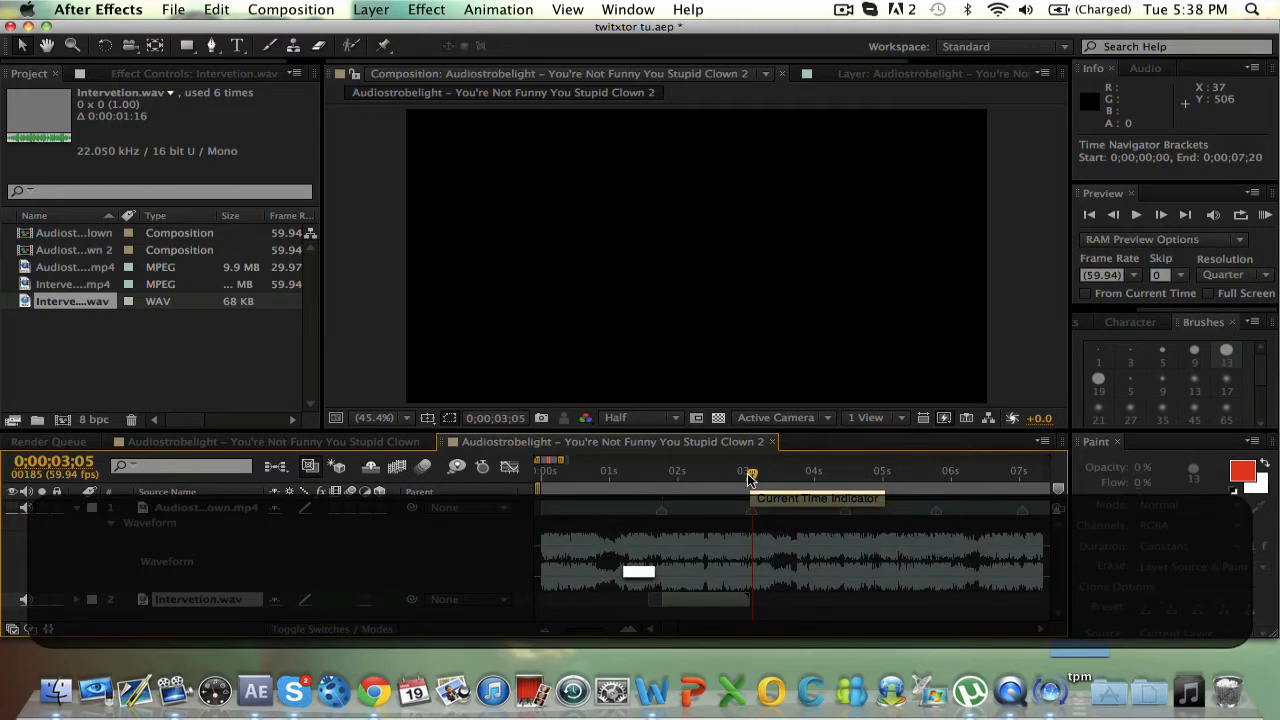
pyautogui.press('super+equal')
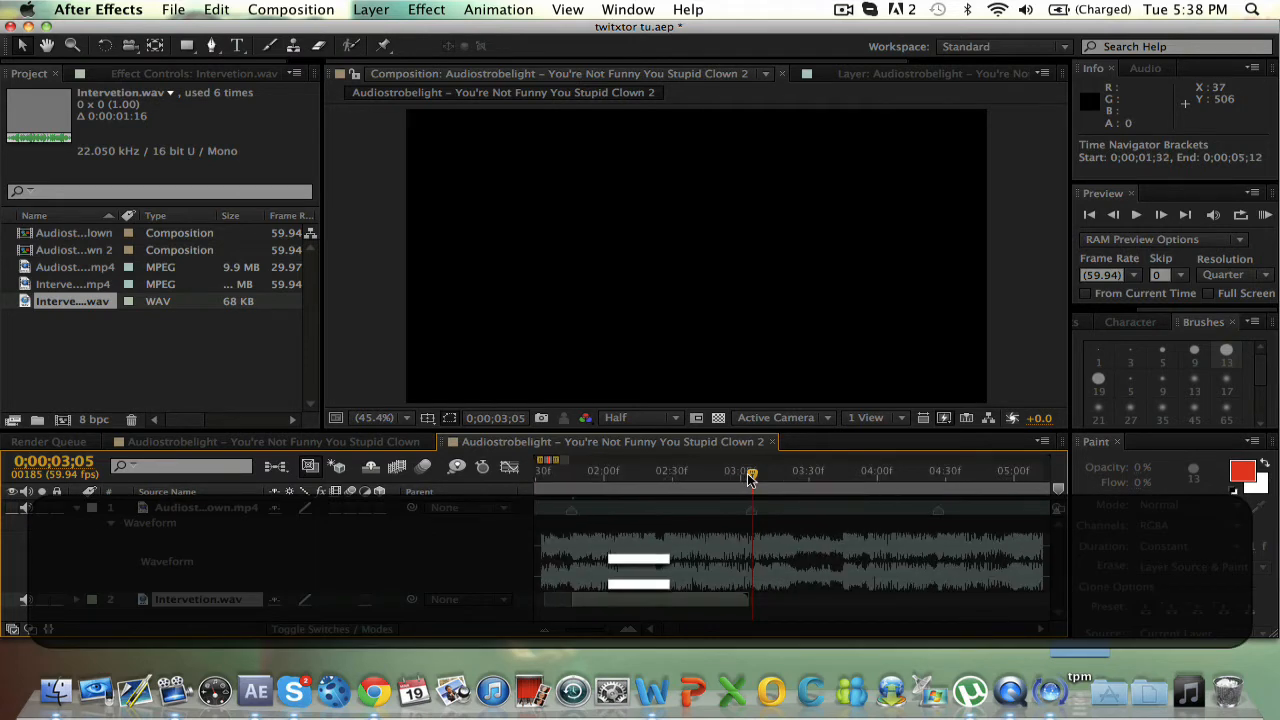
pyautogui.moveTo(751, 477); pyautogui.dragTo(753, 480)
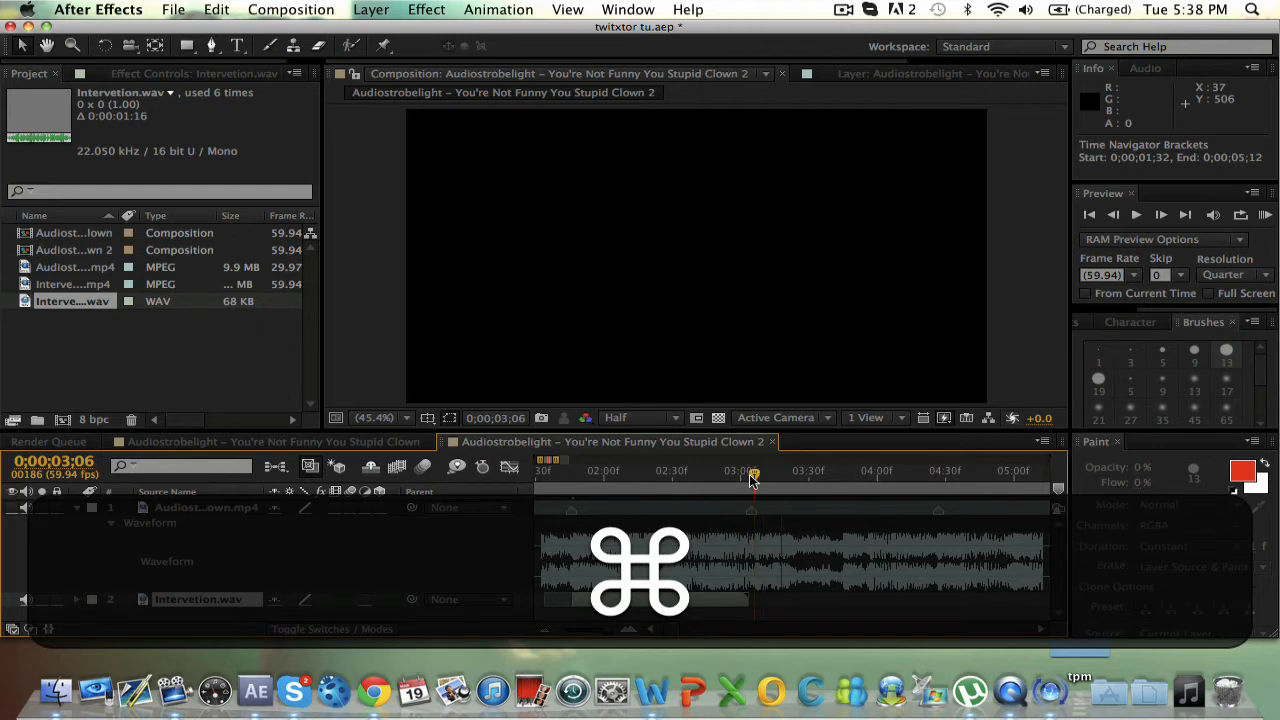
pyautogui.press('super+d')
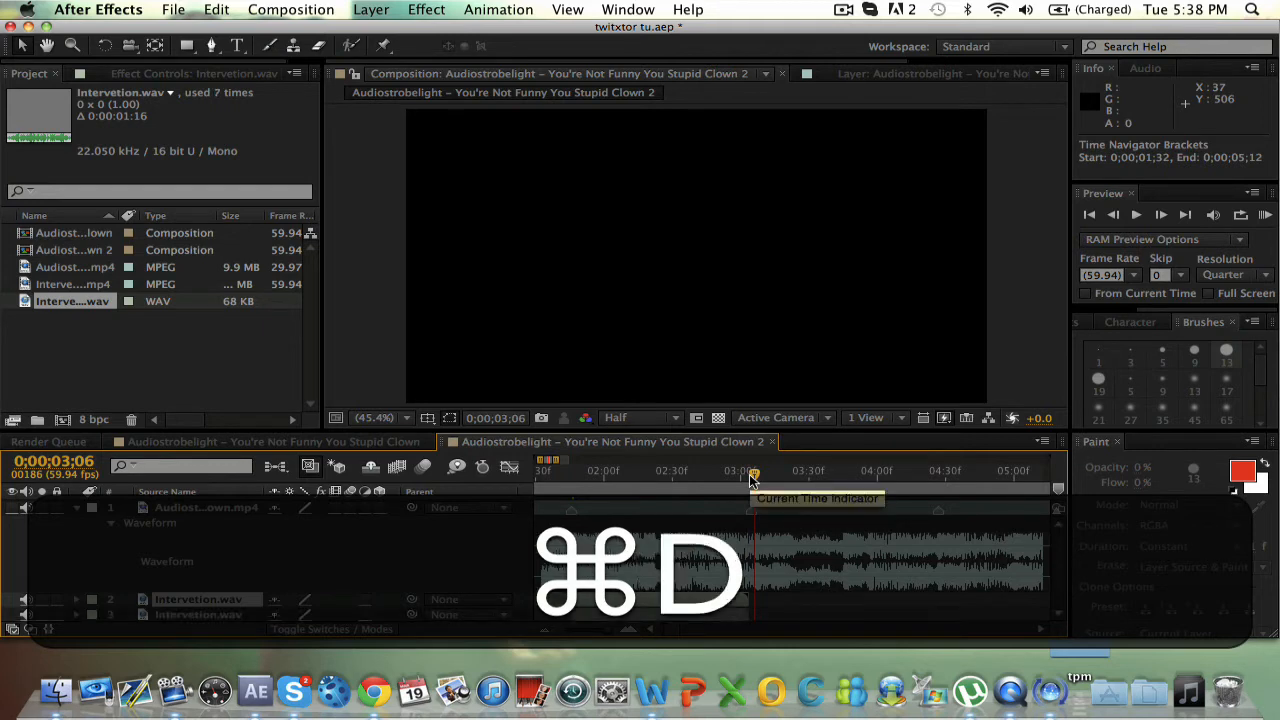
pyautogui.press('[')
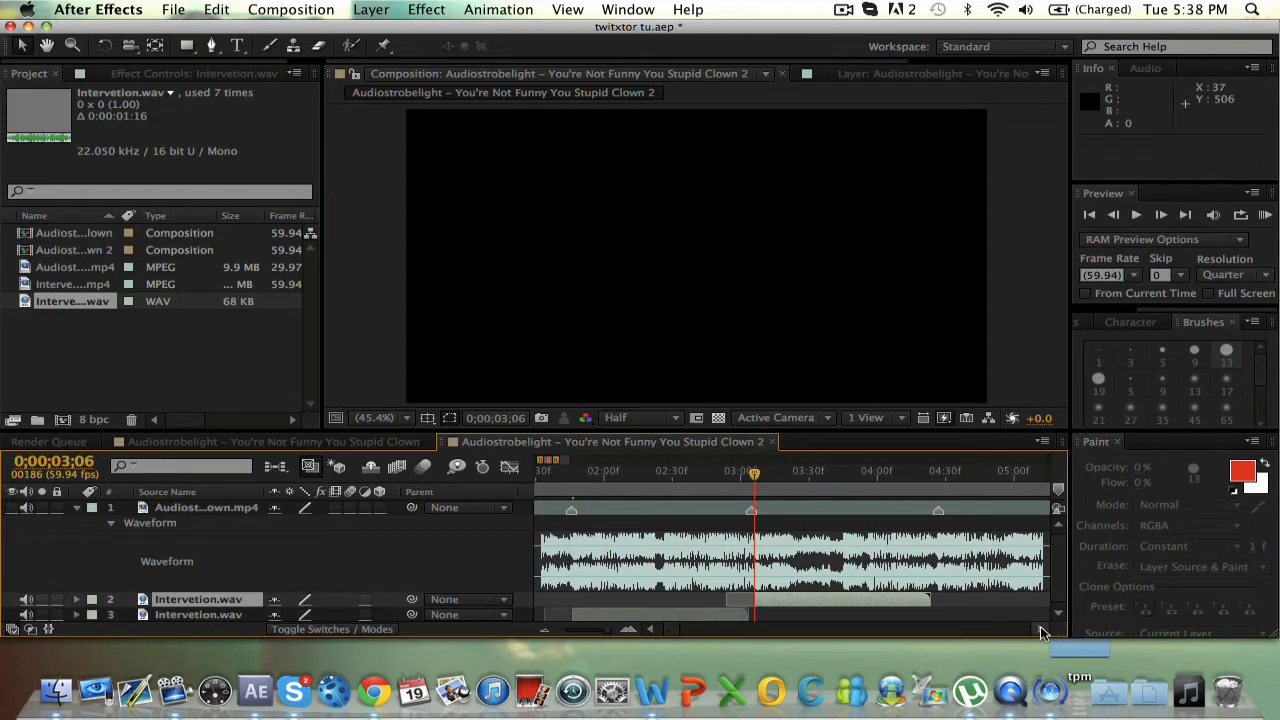
pyautogui.click(1040, 629)
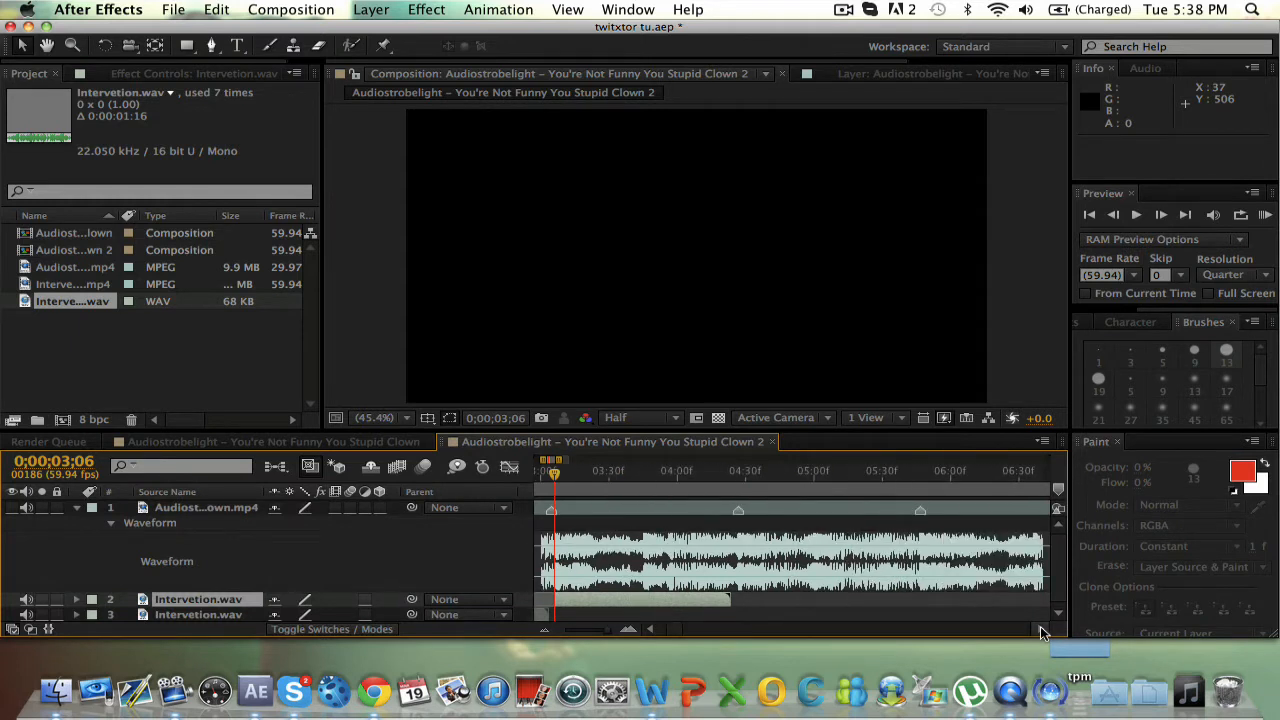
# Step: Duplicate the Intervetion.wav layer and start the copy's trimmed audio at the third beat marker, at 0;00;04;26
pyautogui.click(735, 476)
pyautogui.moveTo(735, 476); pyautogui.dragTo(737, 478)
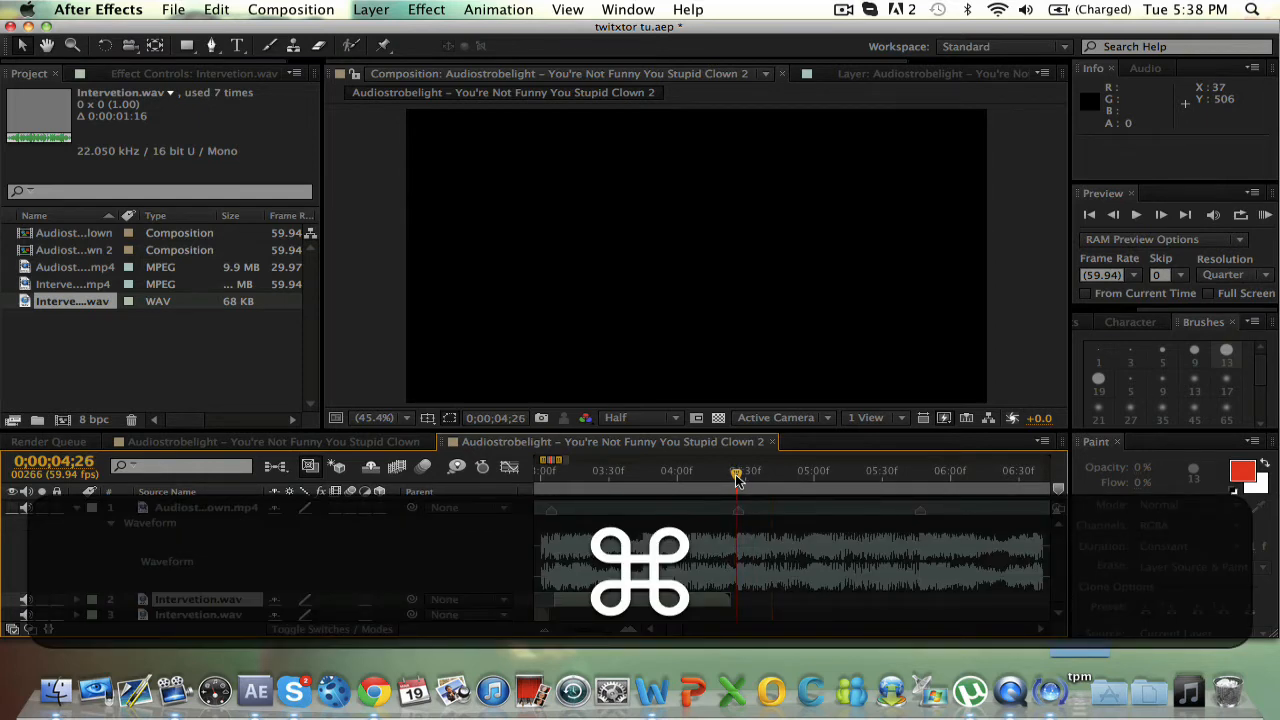
pyautogui.press('super+d')
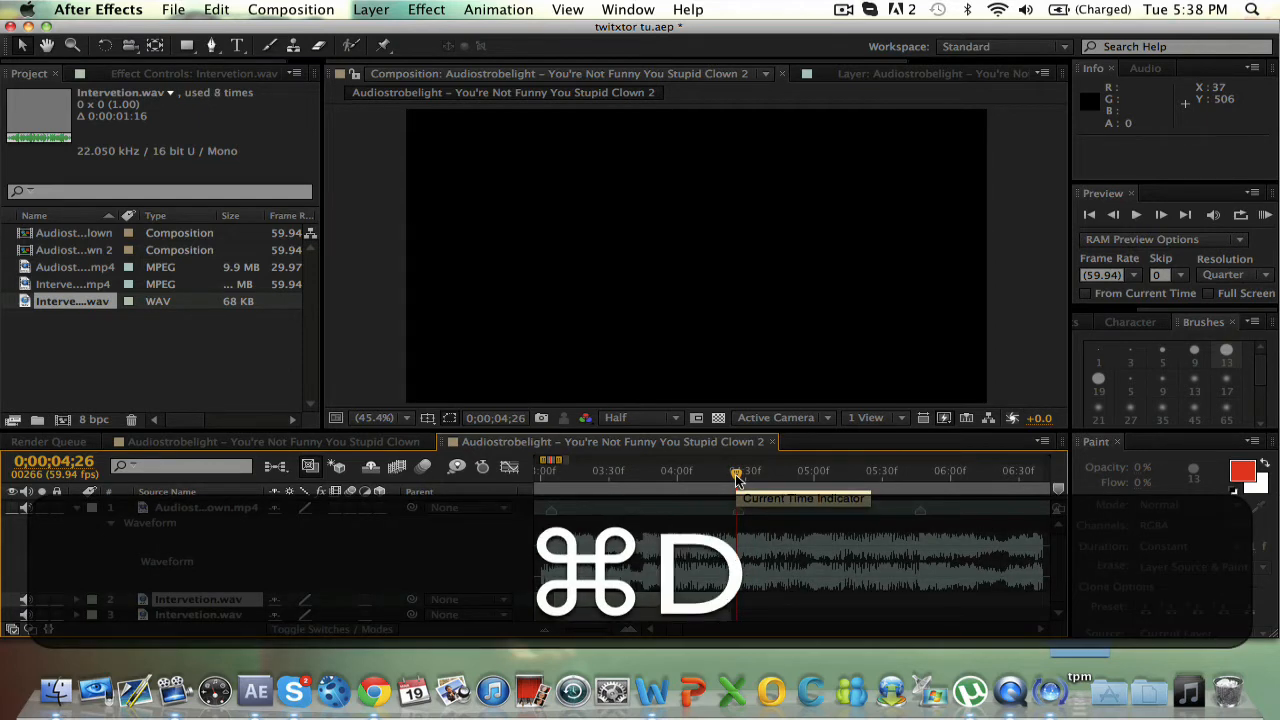
pyautogui.press('super+bracketleft')
pyautogui.press('[')
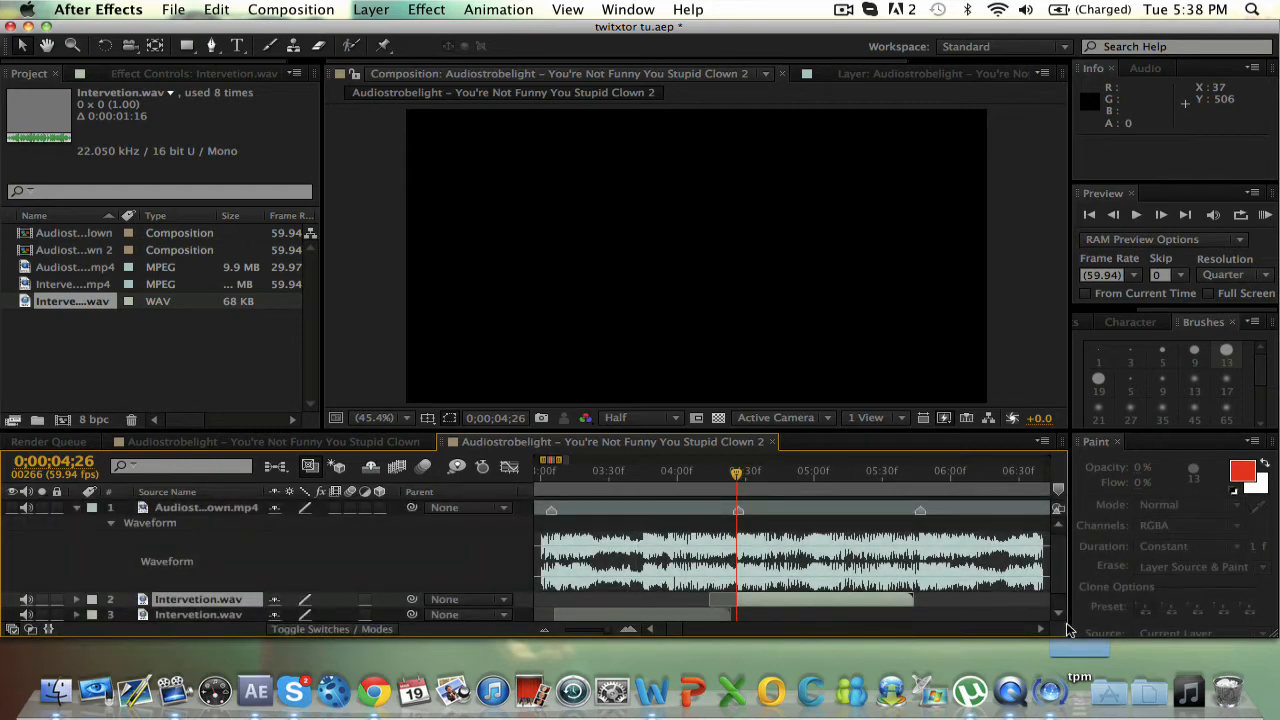
# Step: Duplicate the Intervetion.wav layer again and start the copy's trimmed audio at the fourth beat marker, at 0;00;05;46
pyautogui.click(1041, 629)
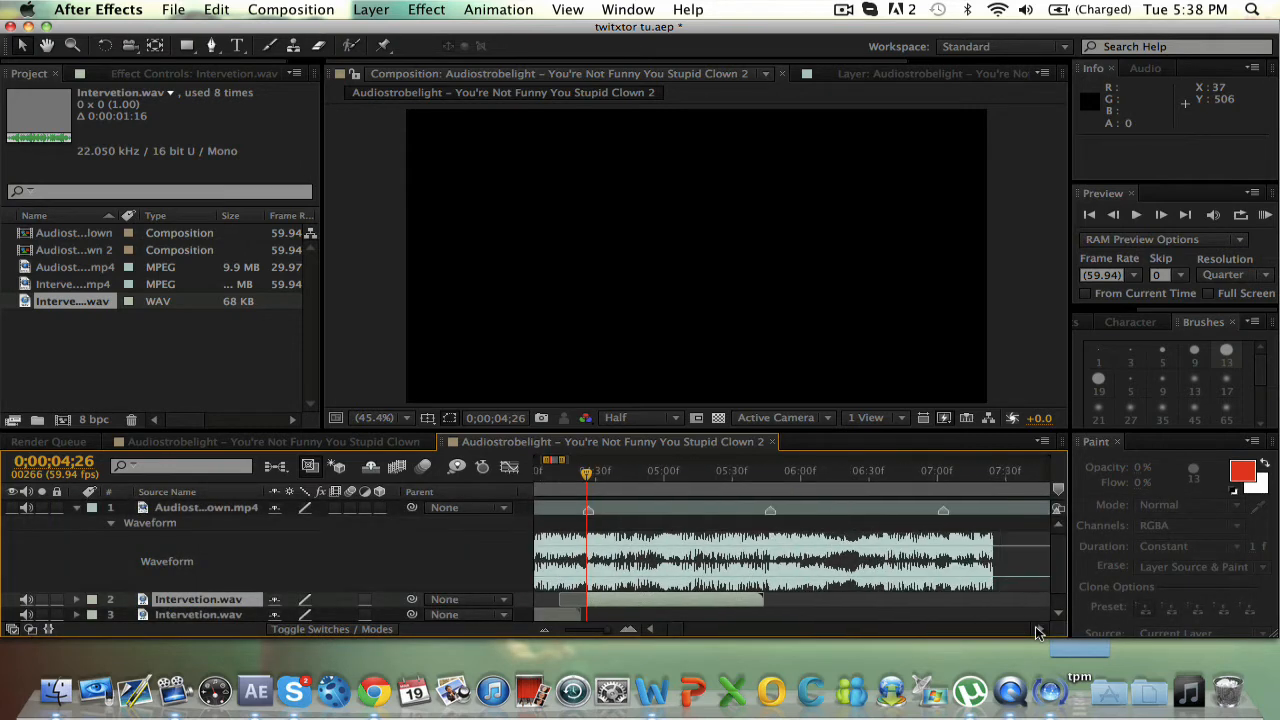
pyautogui.keyDown('super'); pyautogui.click(717, 477); pyautogui.keyUp('super')
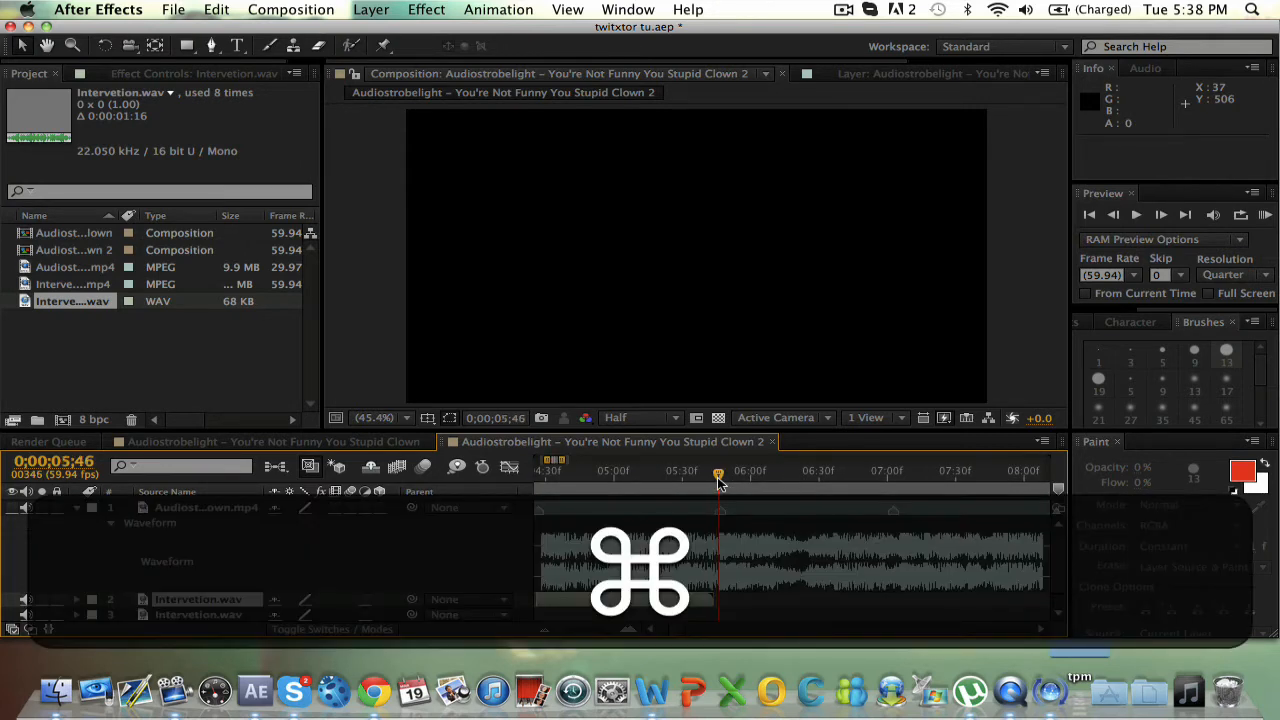
pyautogui.press('super+d')
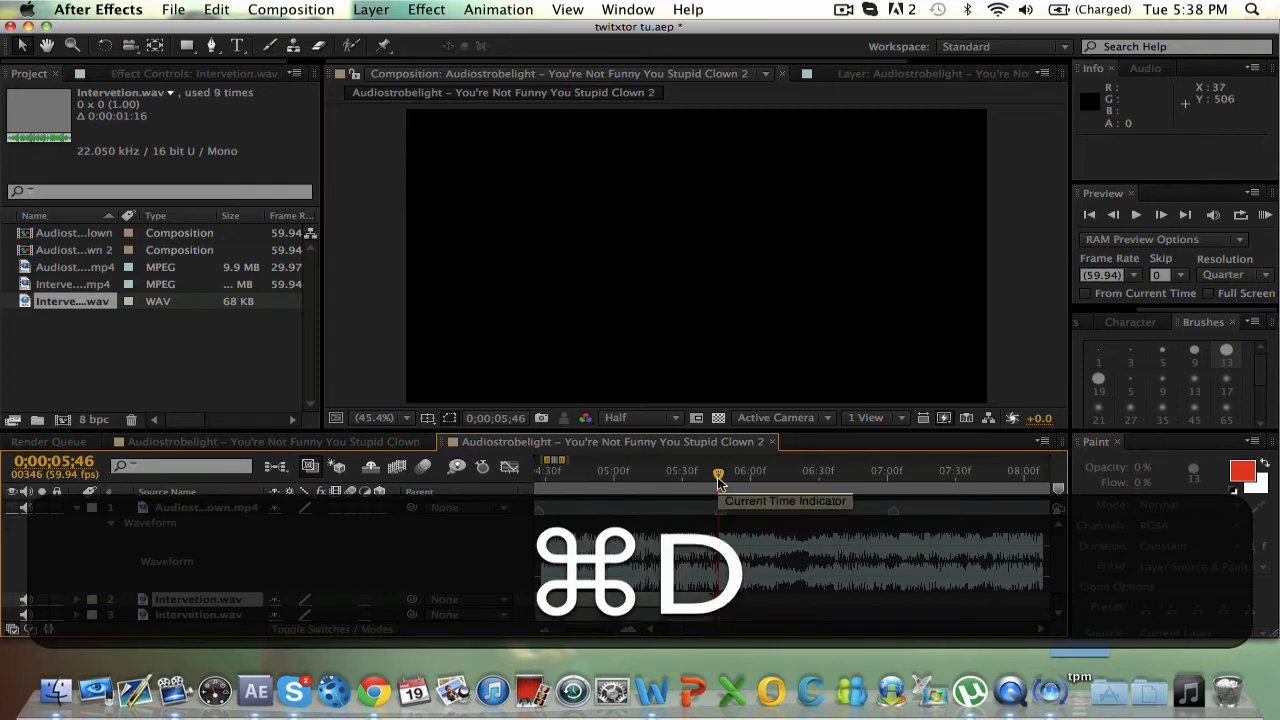
pyautogui.press('super+bracketleft')
pyautogui.press('[')
# Step: Place another duplicate of the Intervetion.wav layer at the fifth beat marker, with its trimmed audio starting at 0;00;07;05
pyautogui.moveTo(720, 480); pyautogui.dragTo(900, 482)
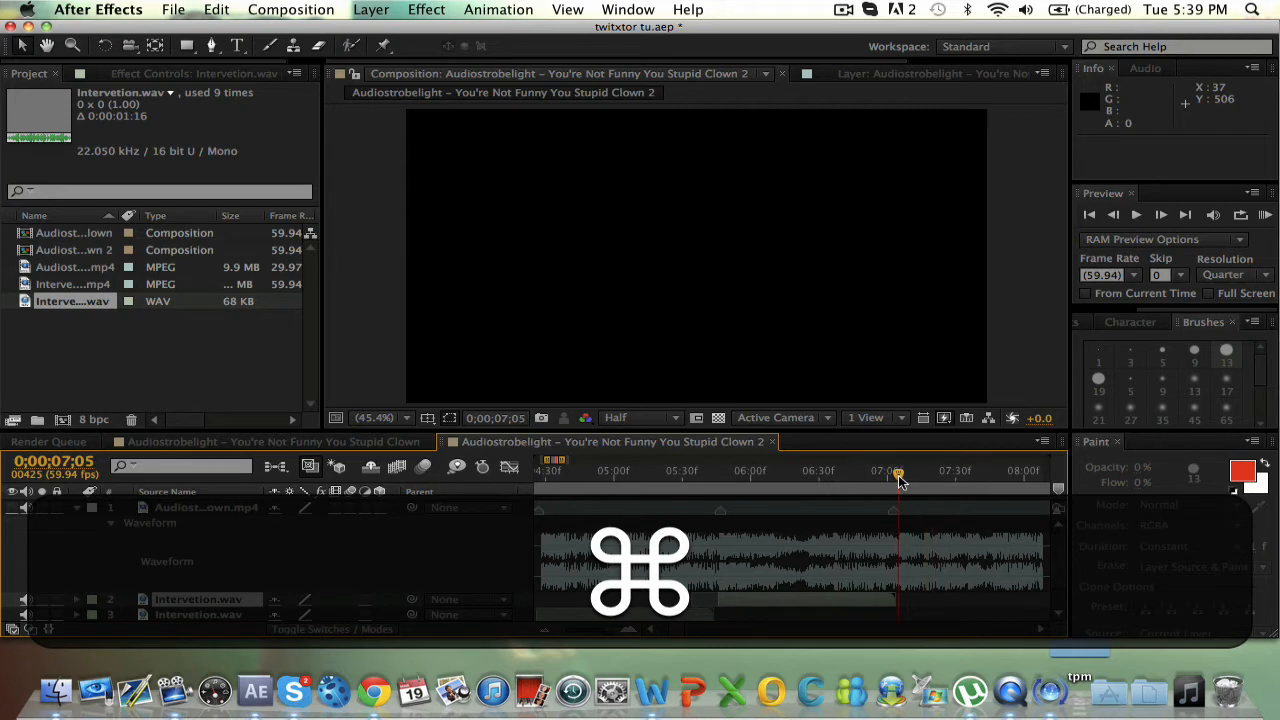
pyautogui.press('super+bracketleft')
pyautogui.press('-')
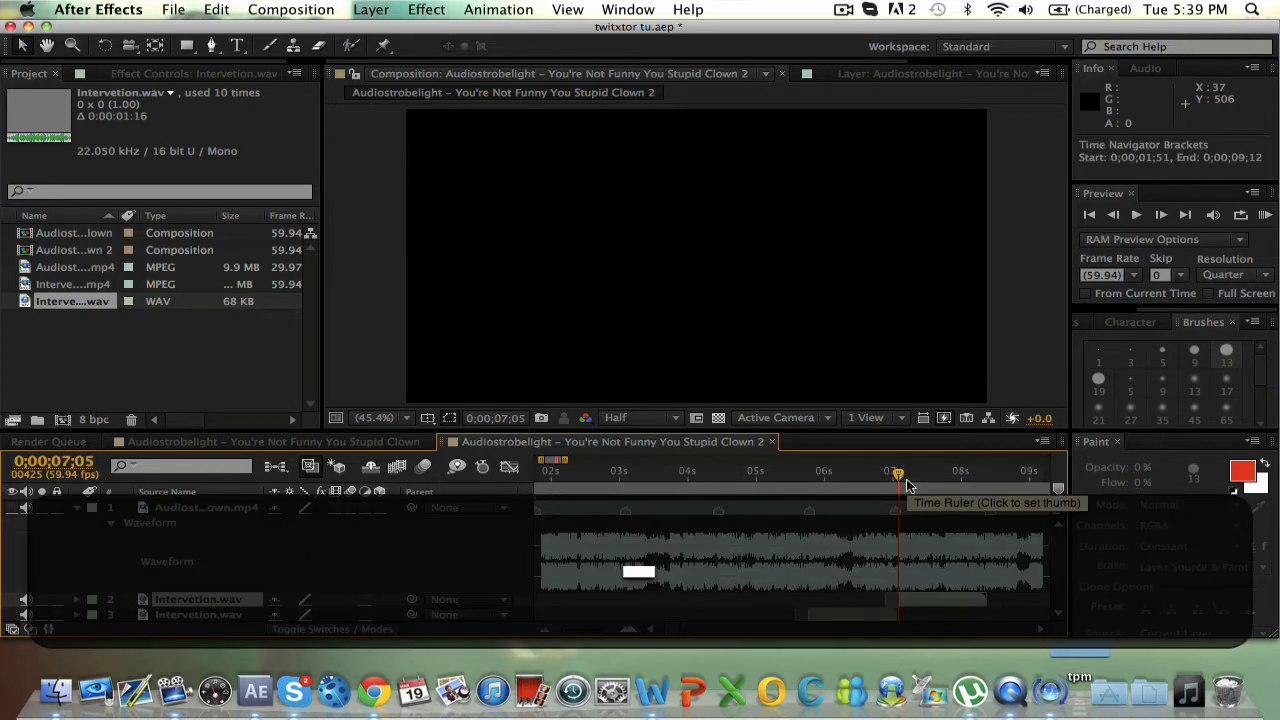
pyautogui.scroll(-3, 1065, 556)
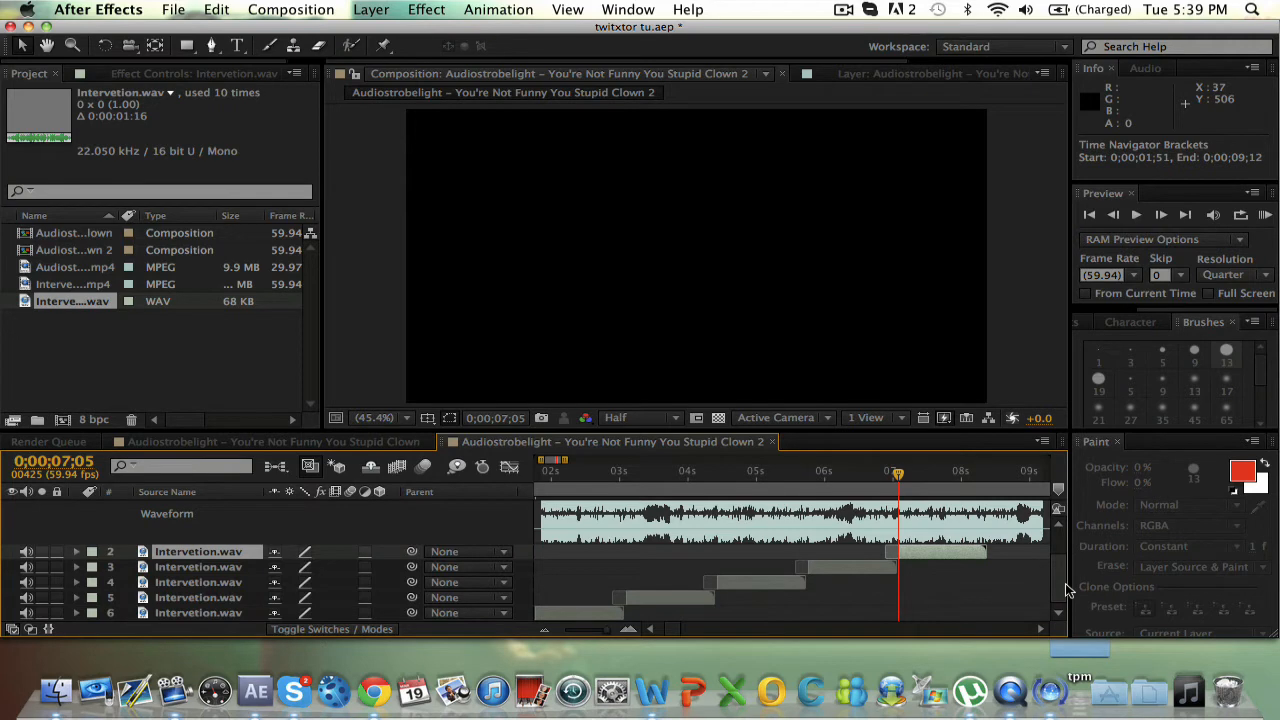
pyautogui.click(652, 629)
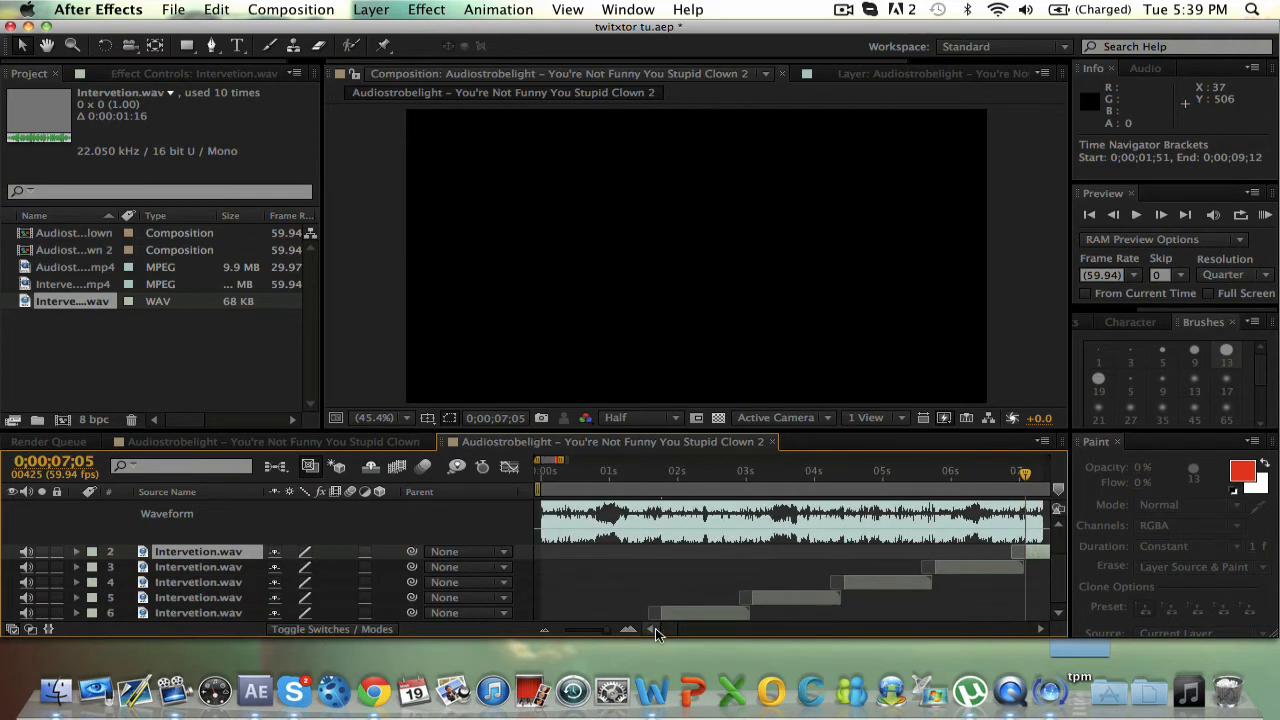
pyautogui.hotkey('ctrl', 'alt', '.')
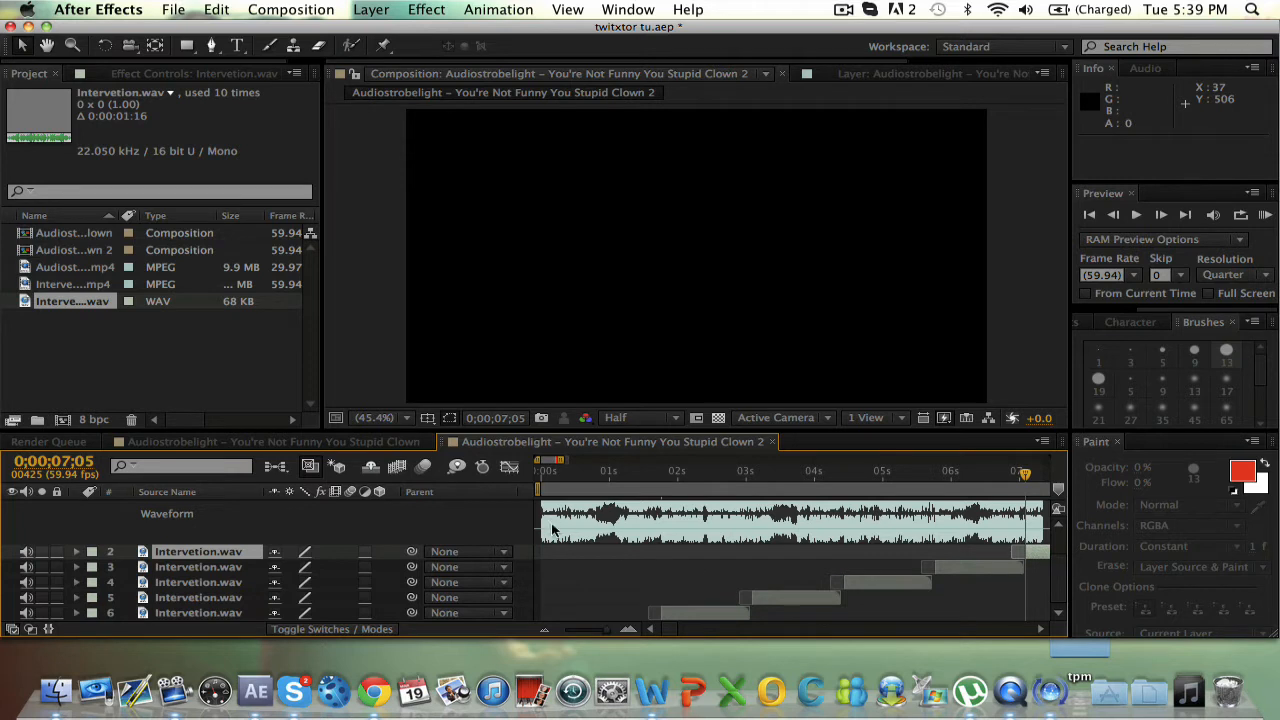
# Step: Add Intervention onscreen 5.mp4 directly below the music layer, return to the composition start and mute the clip's audio
pyautogui.click(49, 285)
pyautogui.moveTo(49, 281); pyautogui.dragTo(422, 510)
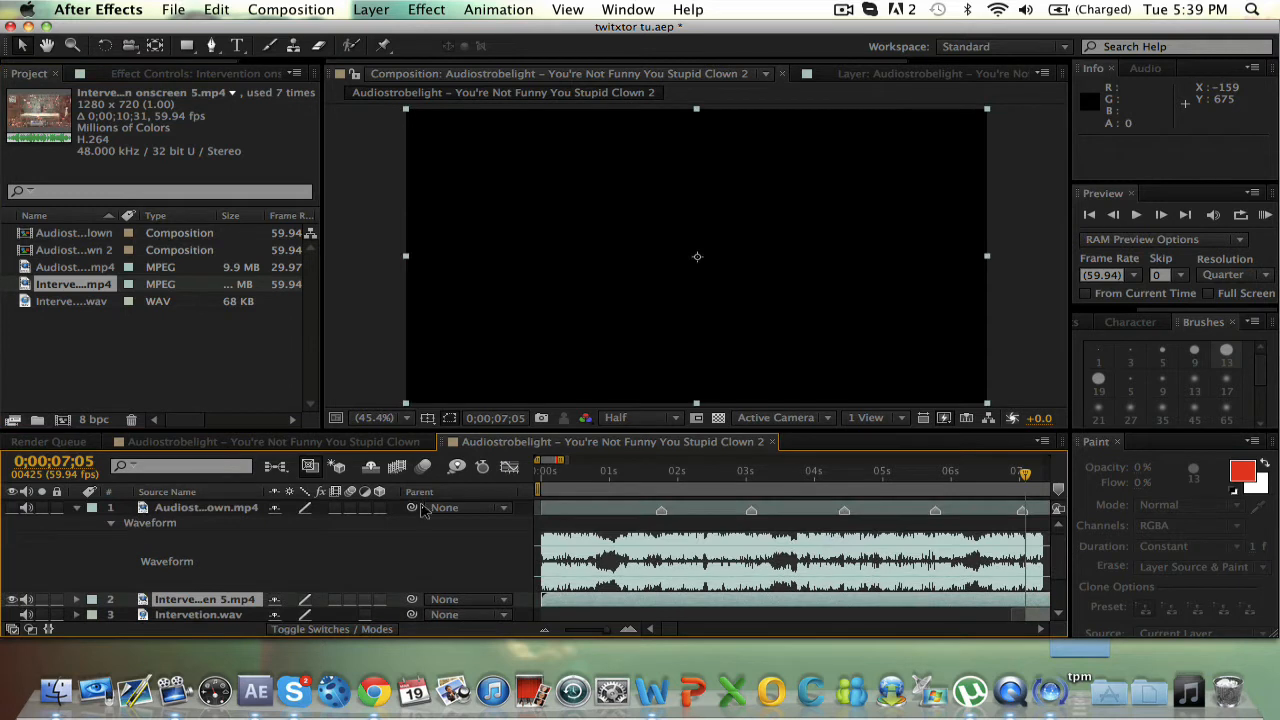
pyautogui.click(541, 482)
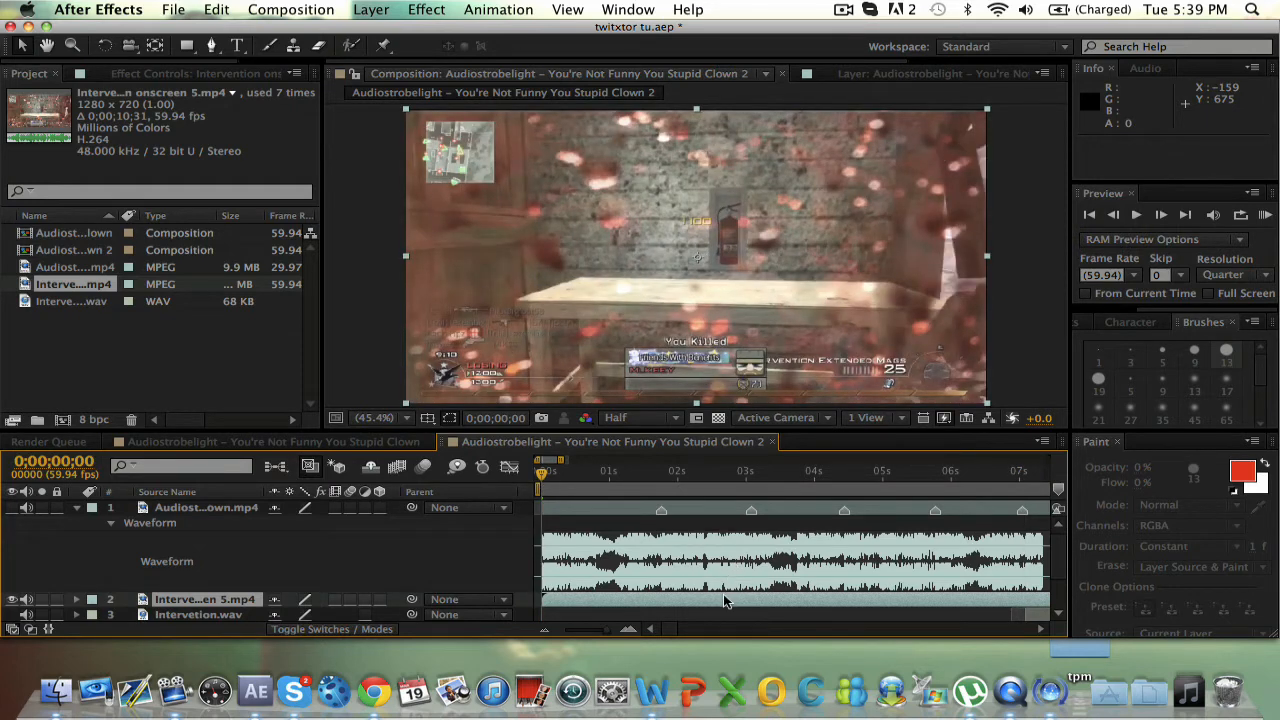
pyautogui.click(27, 600)
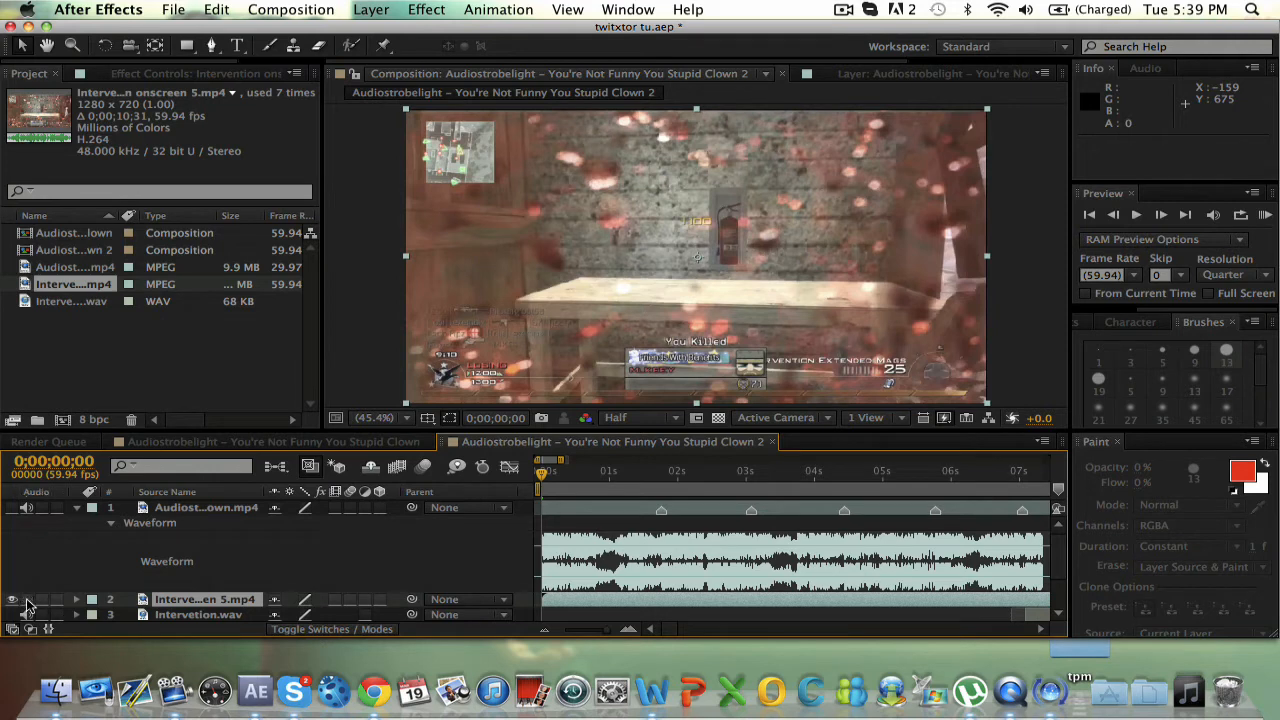
# Step: Set the scale of the Intervention onscreen 5.mp4 layer to 103% and collapse the property
pyautogui.click(242, 603)
pyautogui.press('s')
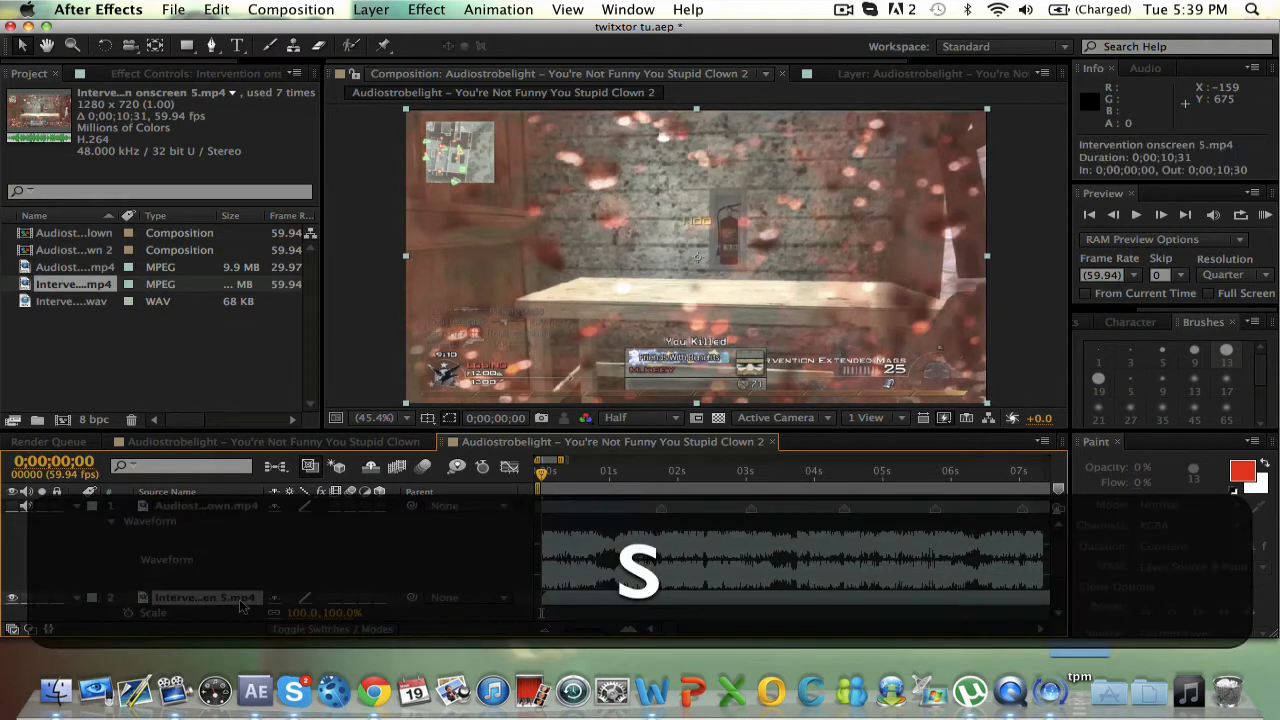
pyautogui.click(297, 613)
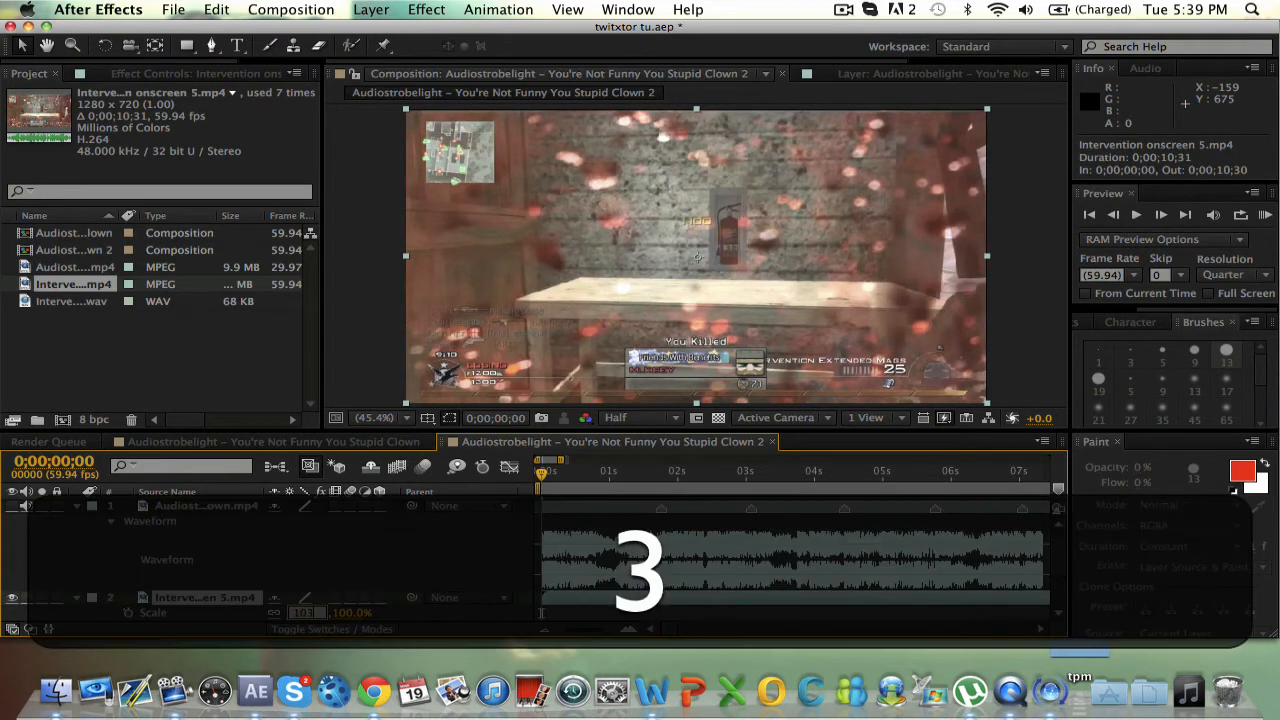
pyautogui.hotkey('shift', 'Return')
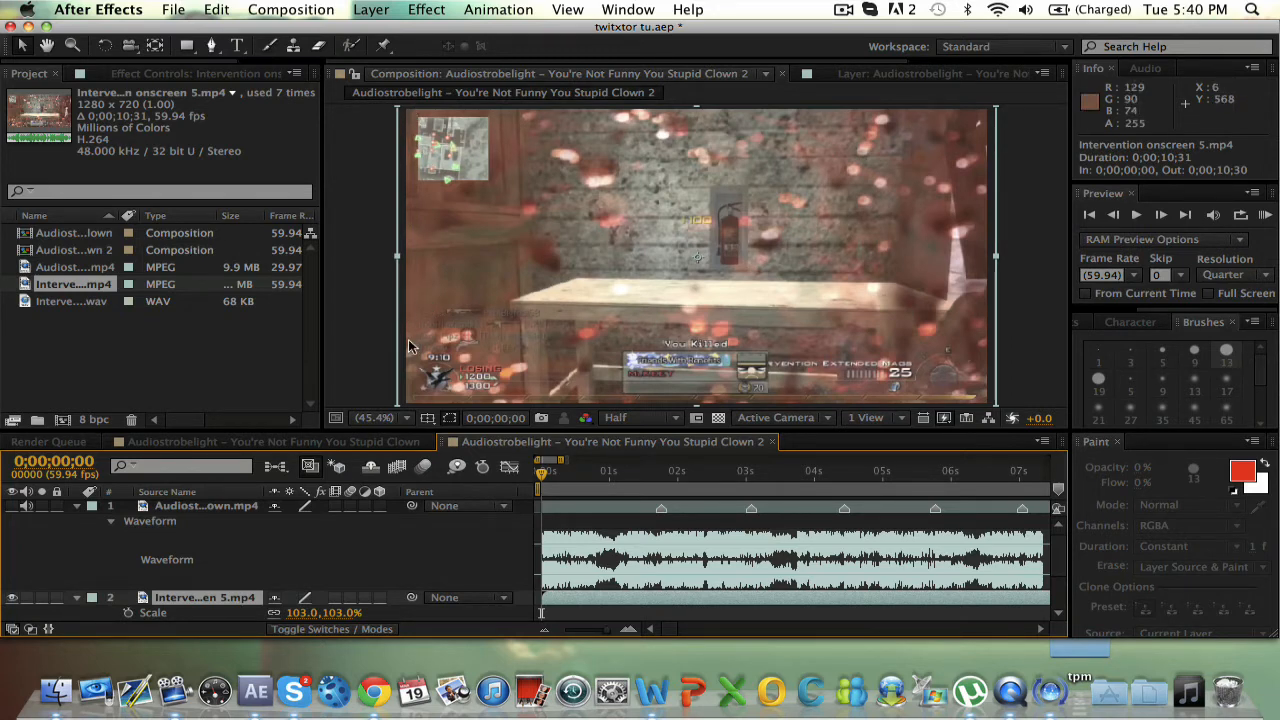
pyautogui.press('s')
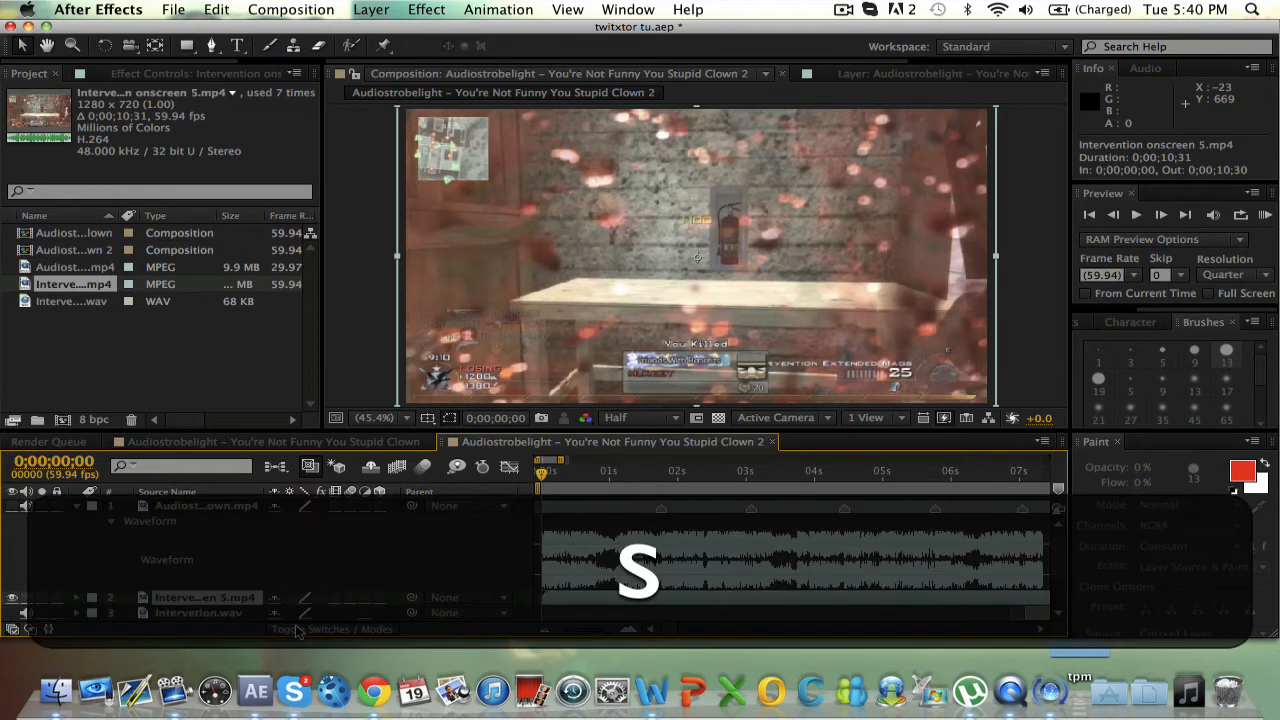
# Step: Slide the Intervention onscreen 5.mp4 layer 55 frames earlier and trim off the part before the composition start
pyautogui.scroll(-3, 1053, 549)
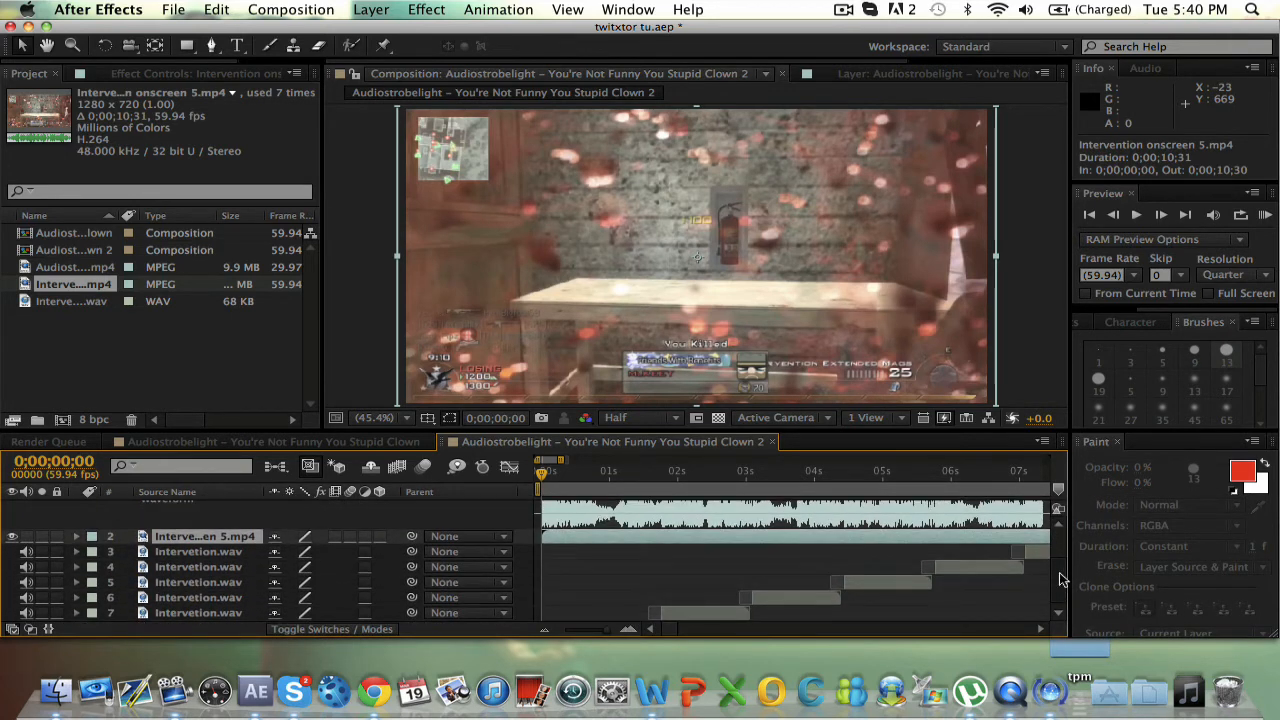
pyautogui.moveTo(1024, 538); pyautogui.dragTo(960, 534)
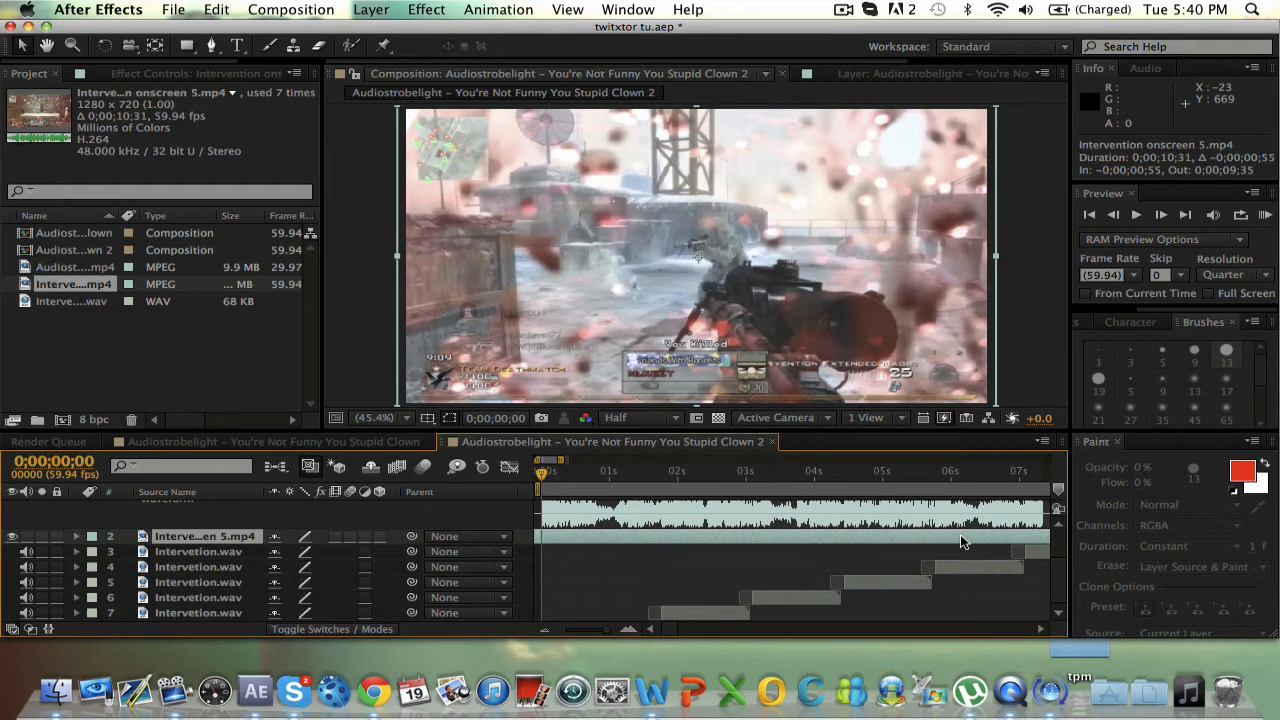
pyautogui.press('alt')
pyautogui.hotkey('alt', '[')
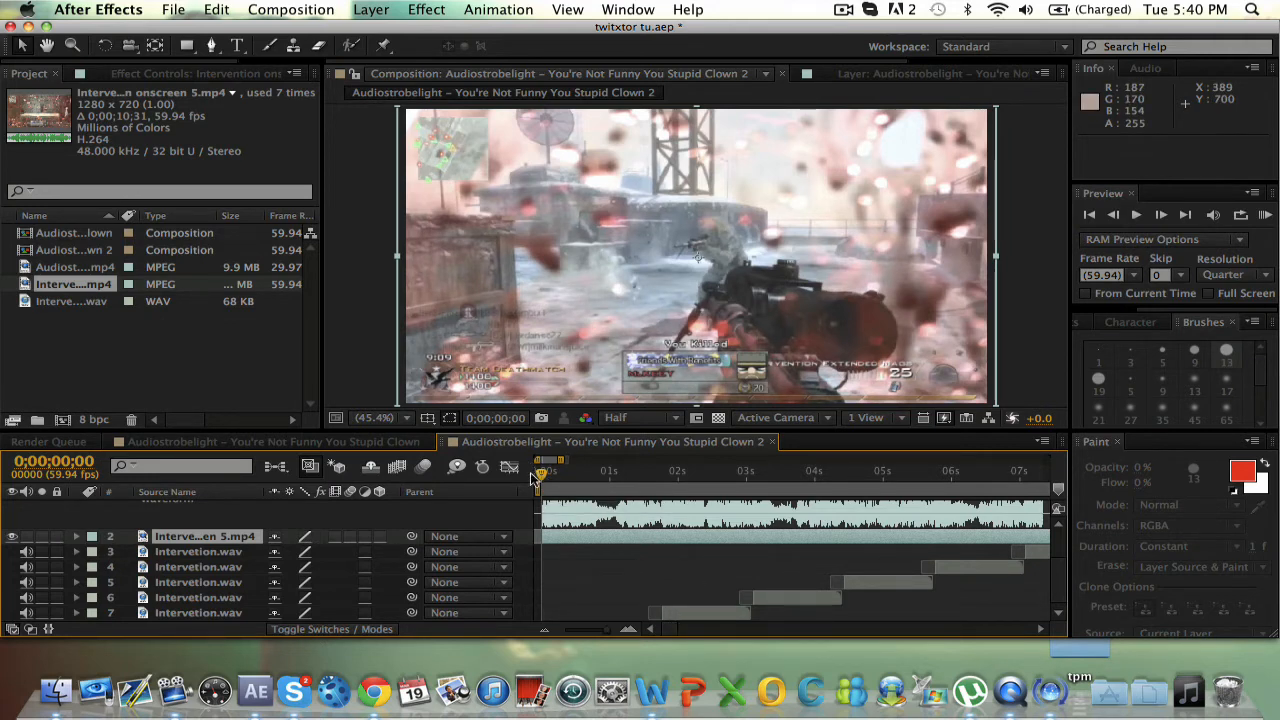
# Step: Split the Intervention onscreen 5.mp4 layer at 0;00;00;16, during the scoped shot
pyautogui.moveTo(543, 480); pyautogui.dragTo(561, 480)
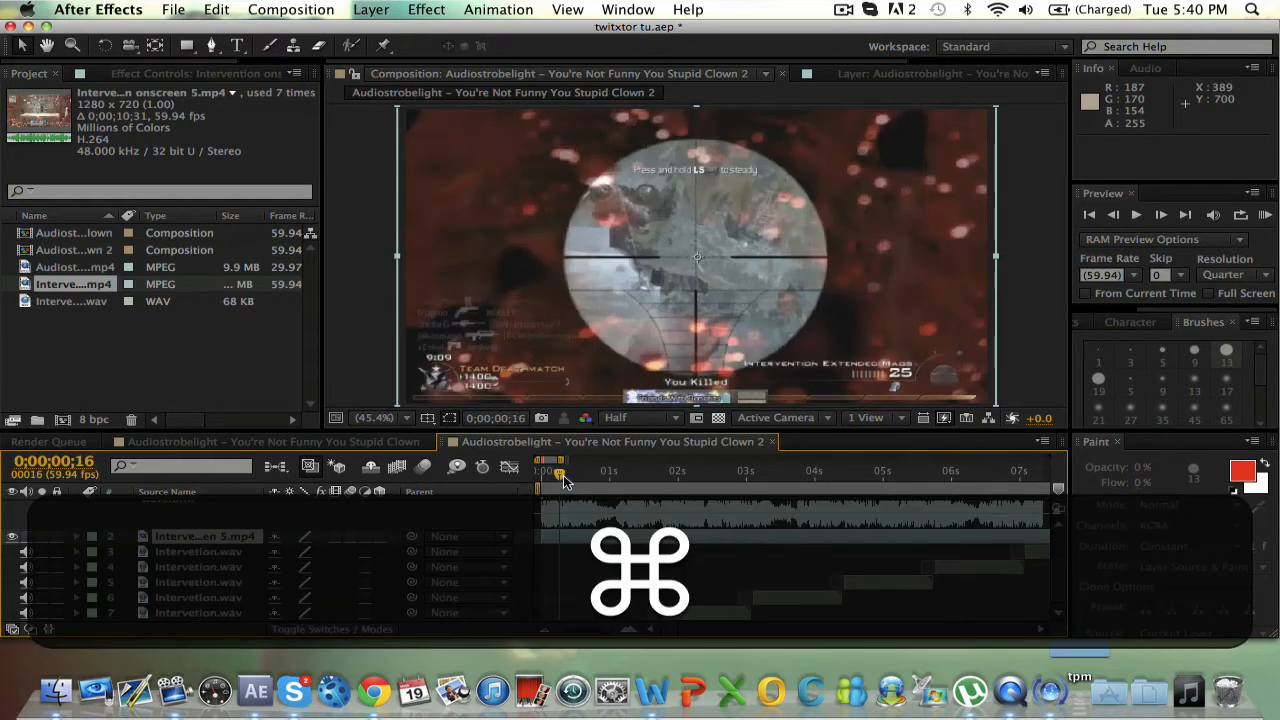
pyautogui.press('super+Left')
pyautogui.press('super+Right')
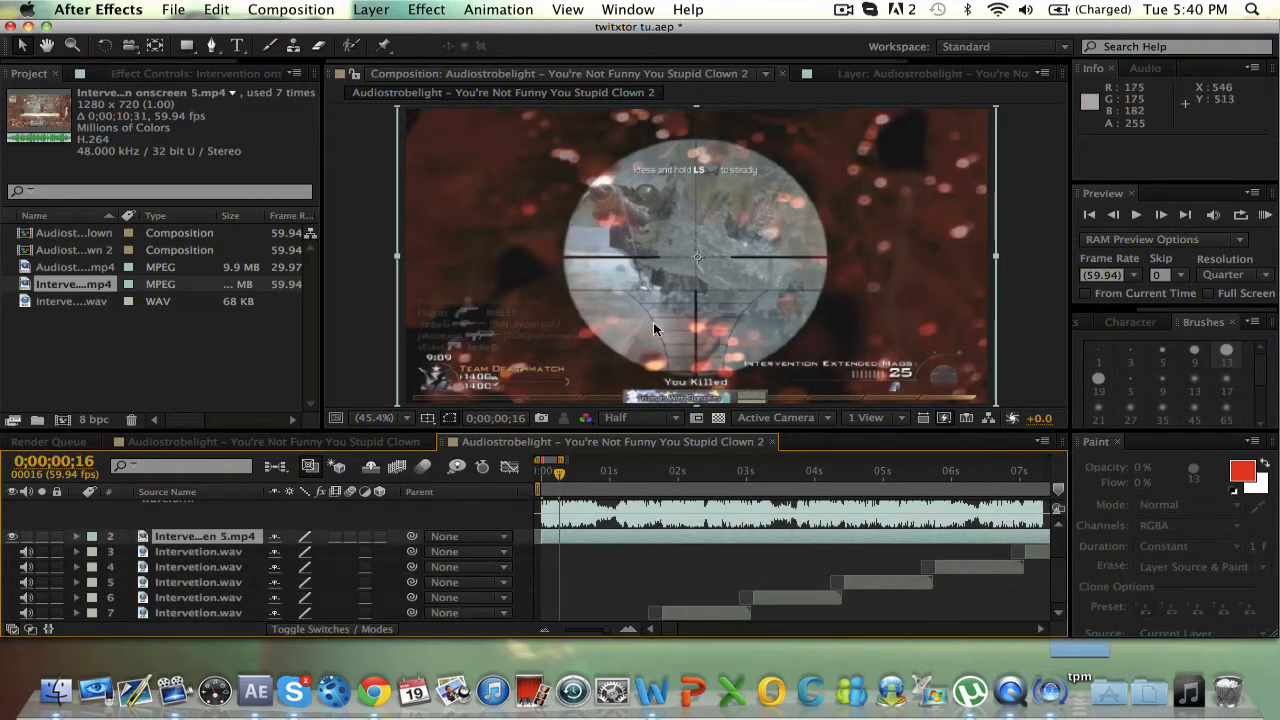
pyautogui.press('shift+super+d')
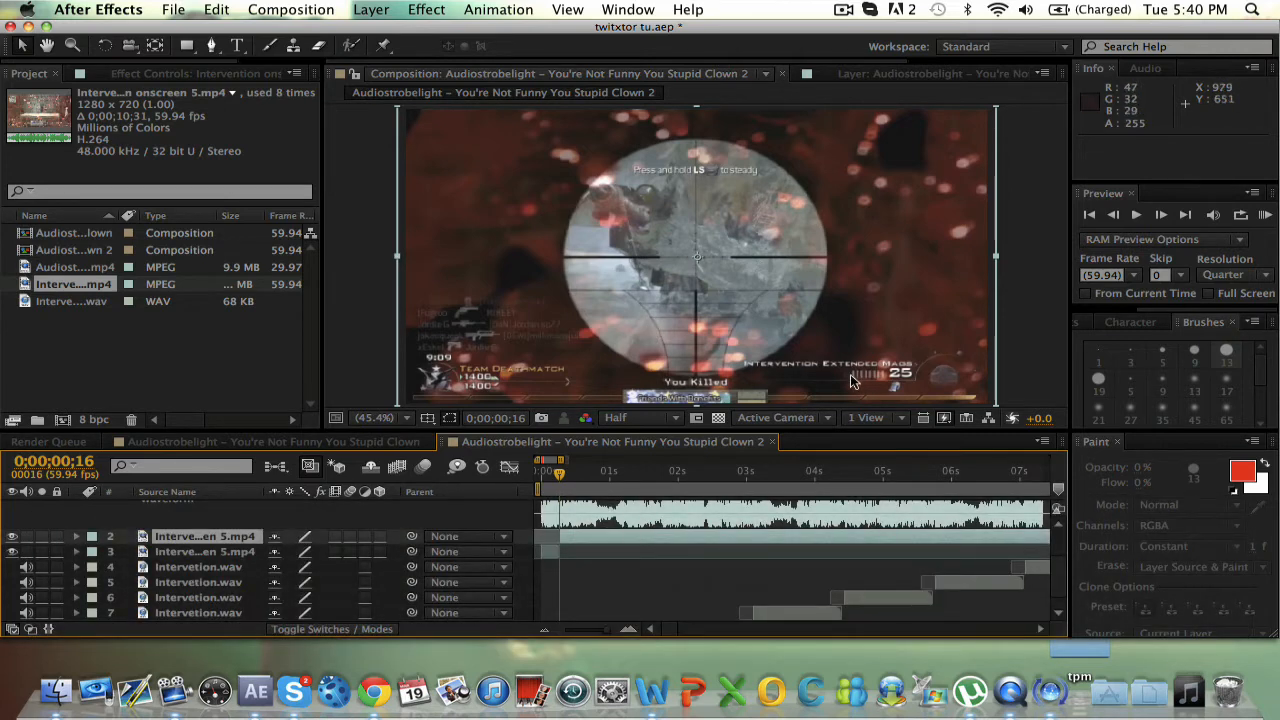
# Step: Examine the gameplay frames around the split at 0;00;00;16 and jump ahead in ten-frame steps to 0;00;00;36
pyautogui.press('super+Left')
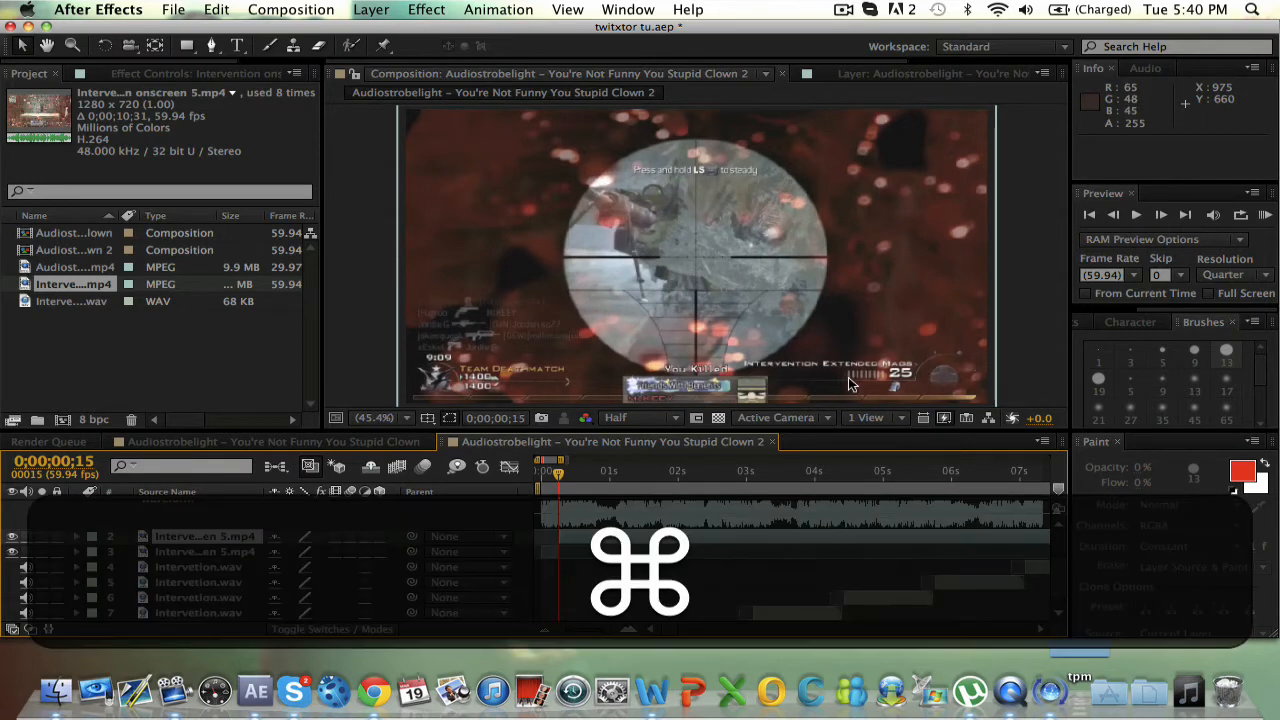
pyautogui.press('super+Right')
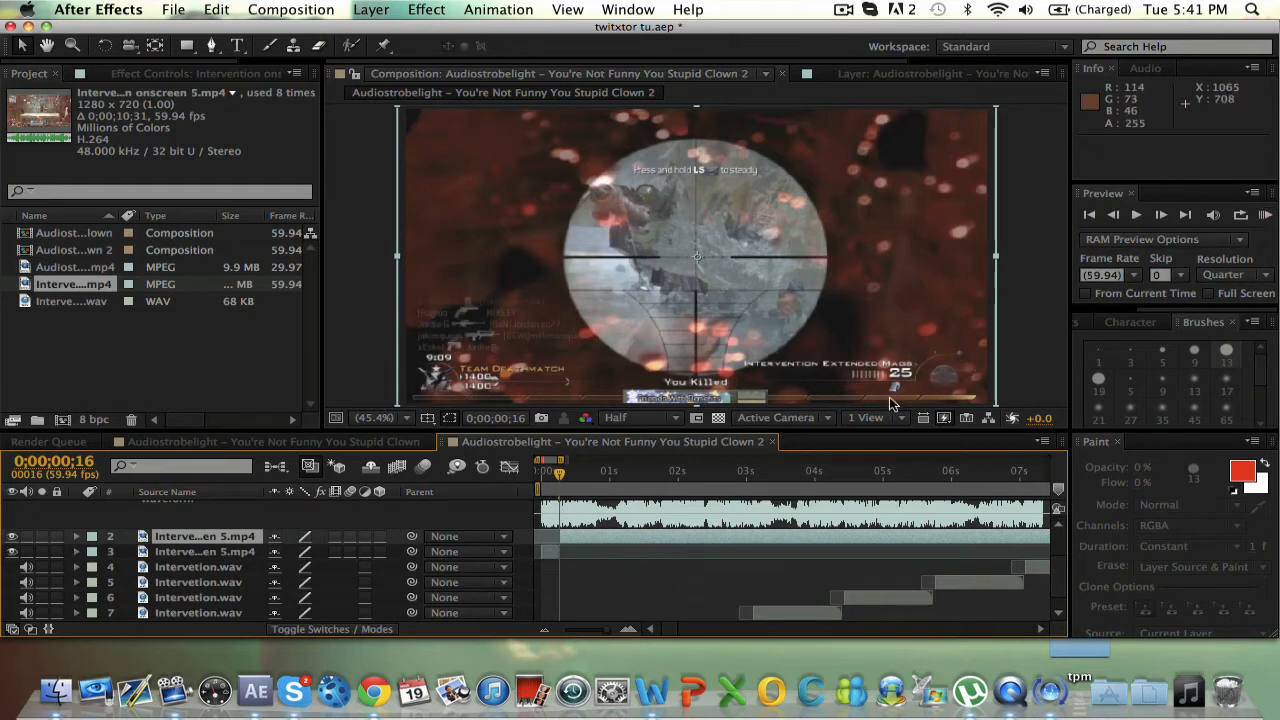
pyautogui.press('super')
pyautogui.press('super+Right')
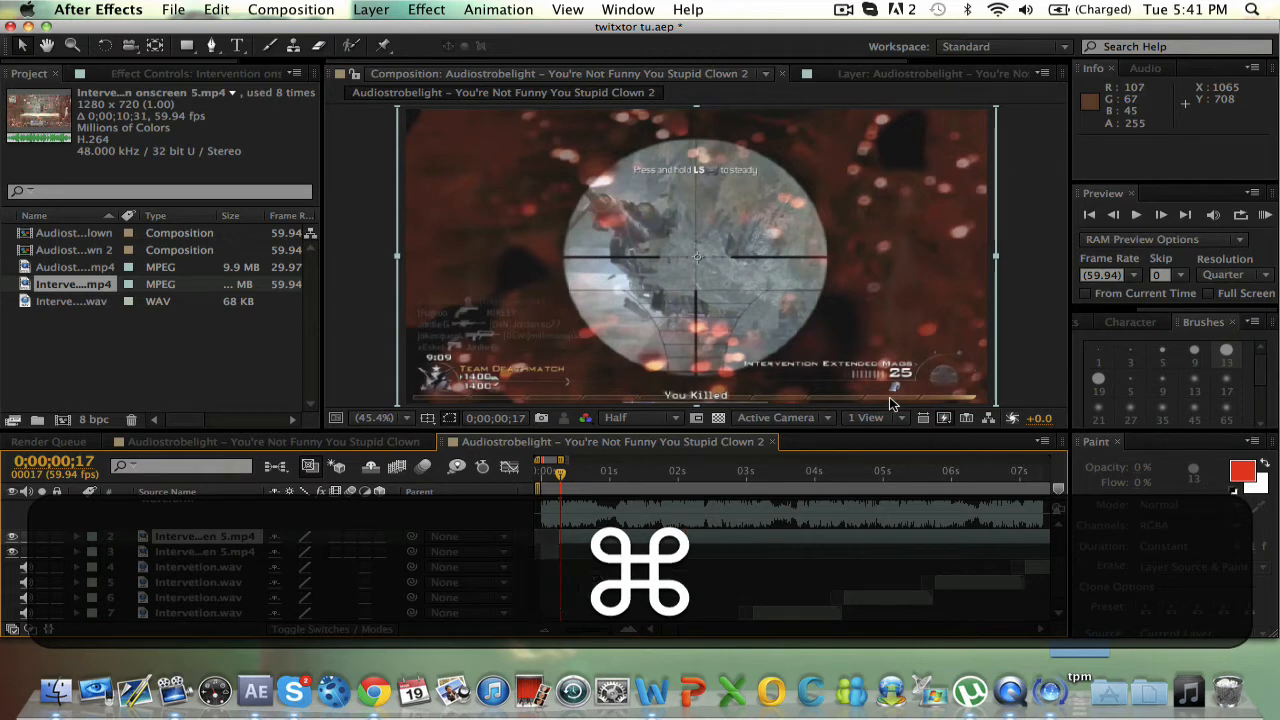
pyautogui.press('super+Left')
pyautogui.press('super+Right')
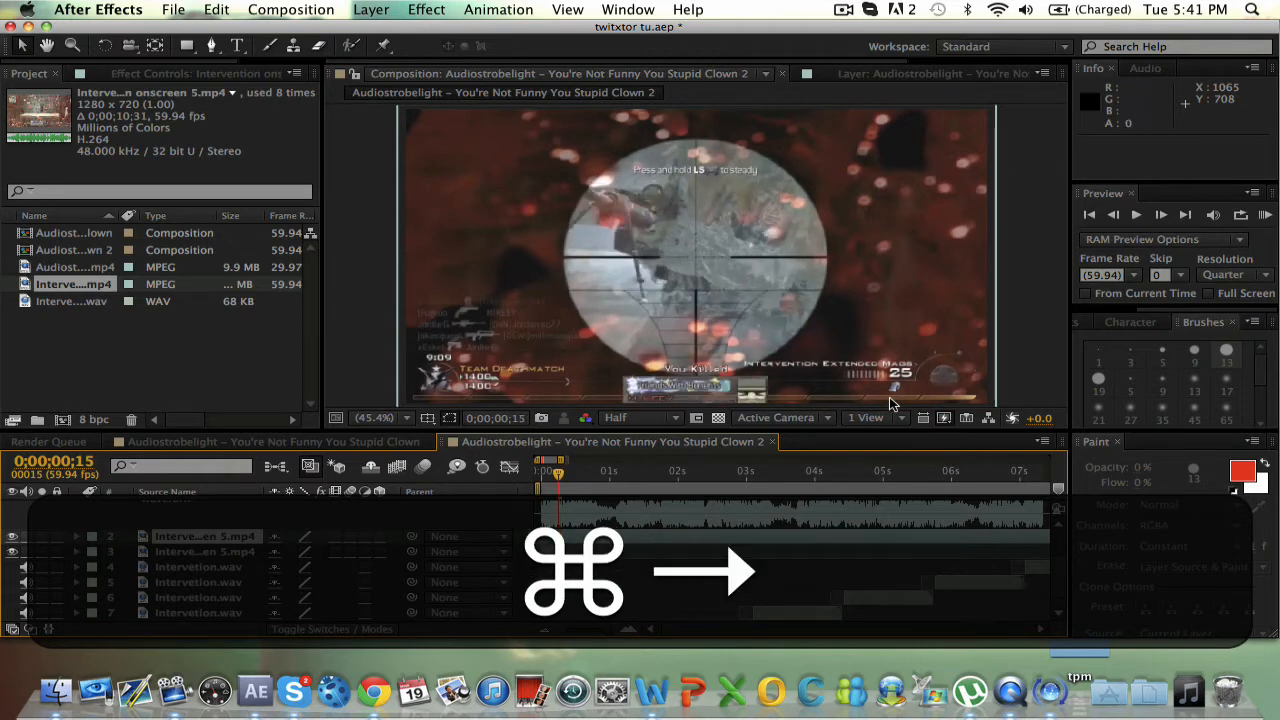
pyautogui.press('shift')
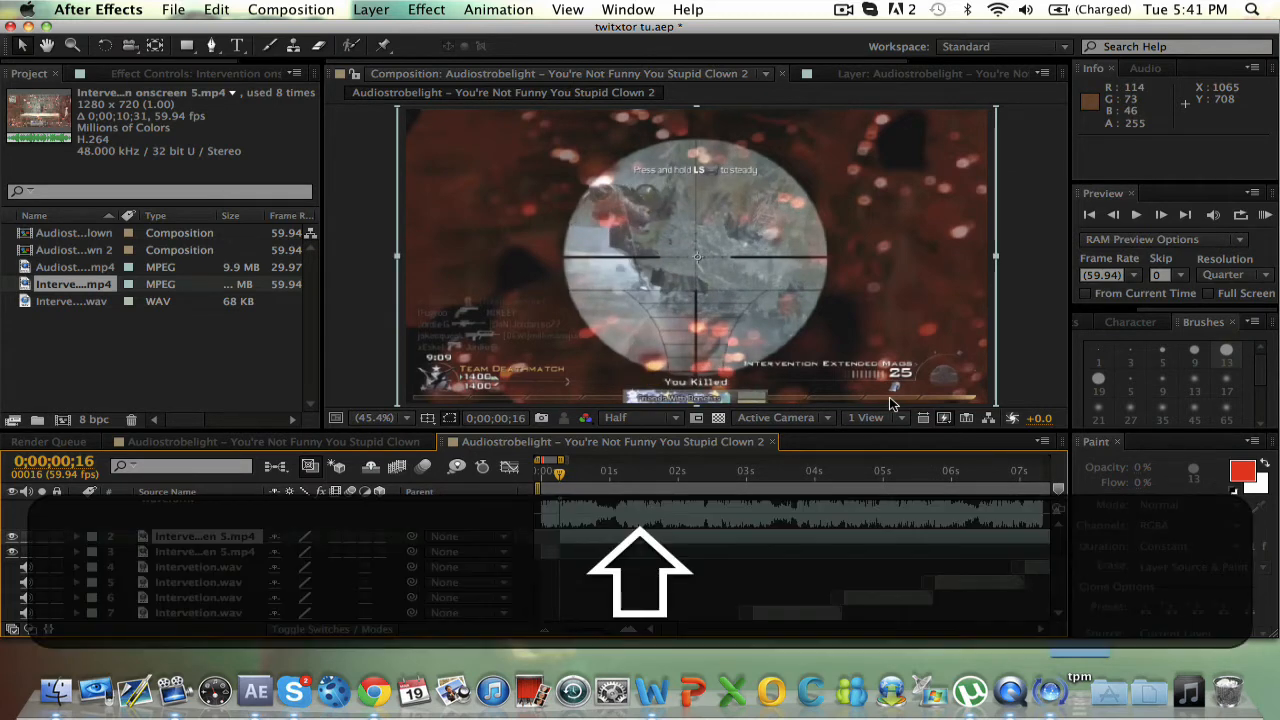
pyautogui.press('super')
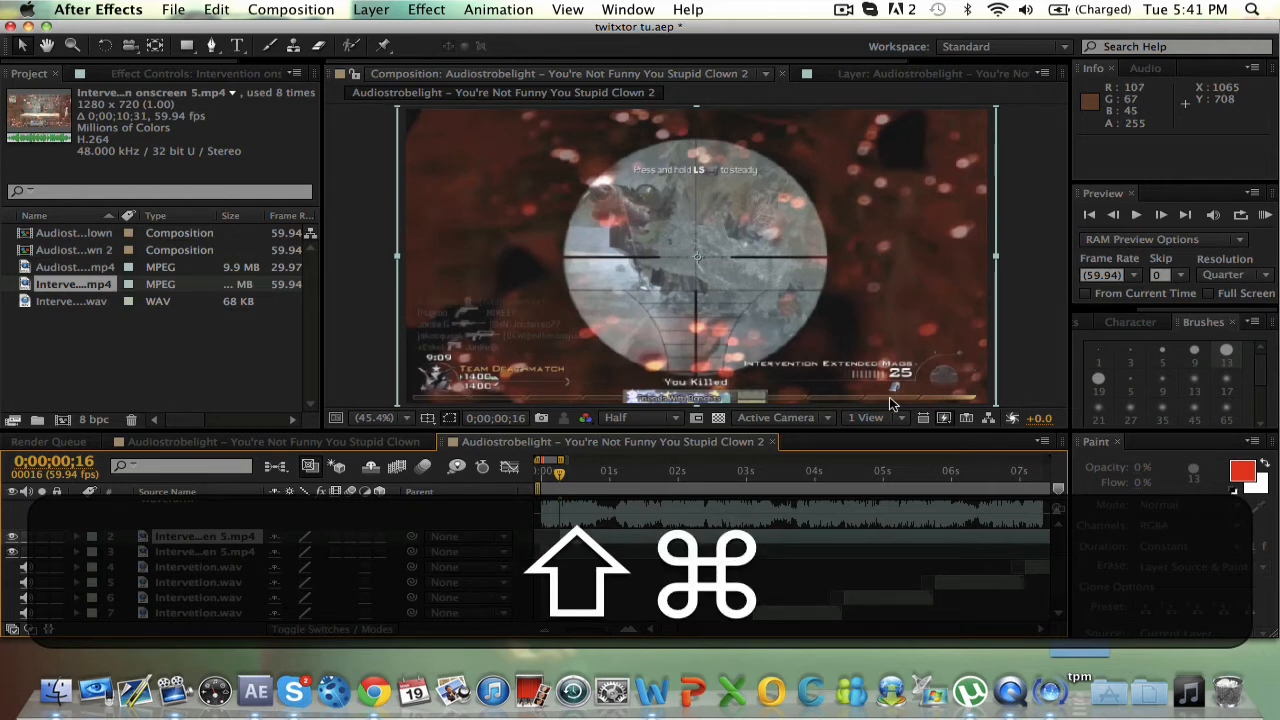
pyautogui.press('shift+super+Right')
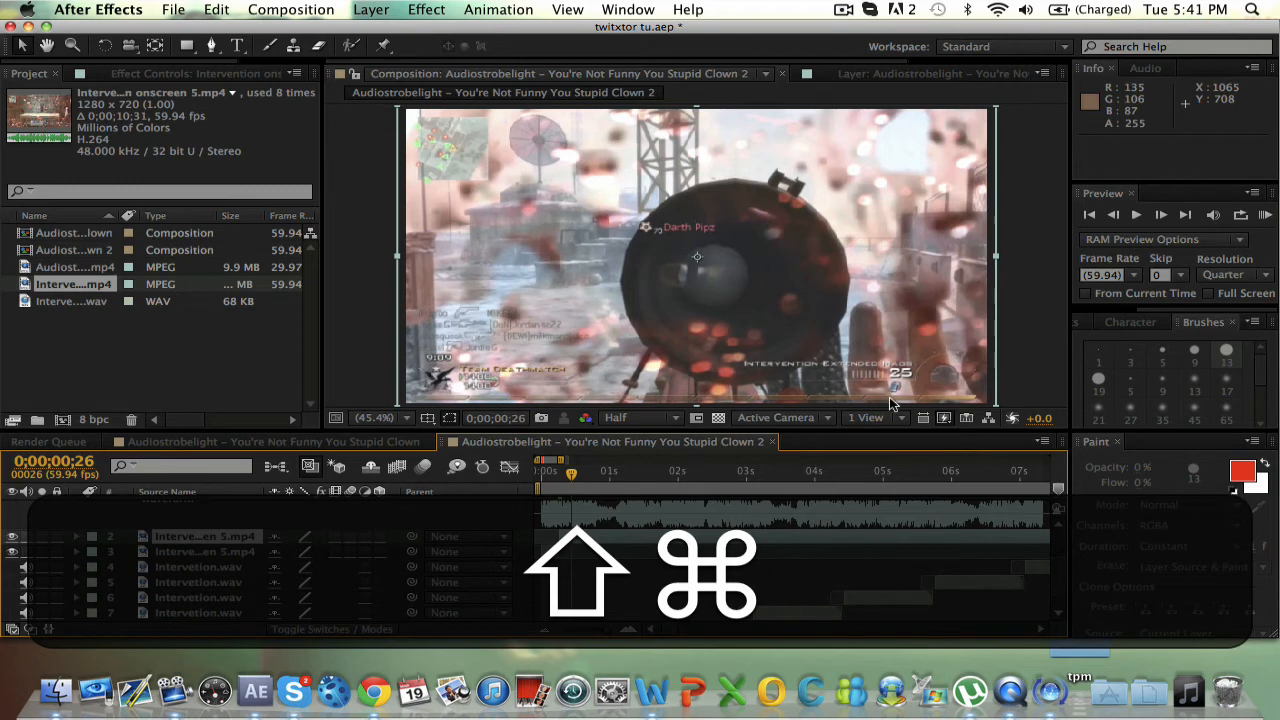
pyautogui.press('shift+super+Right')
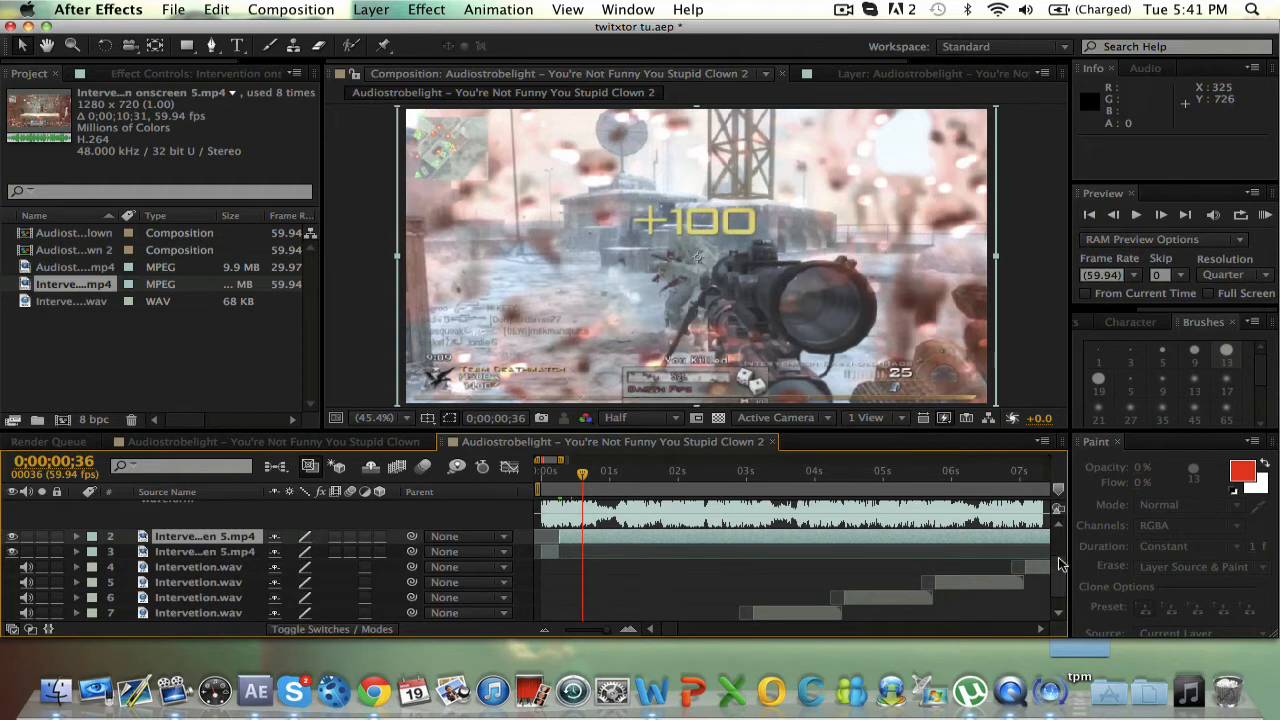
# Step: Move the second Intervention onscreen 5.mp4 segment so it starts at 0;00;01;46, in line with its gunshot sound
pyautogui.scroll(-1, 1060, 560)
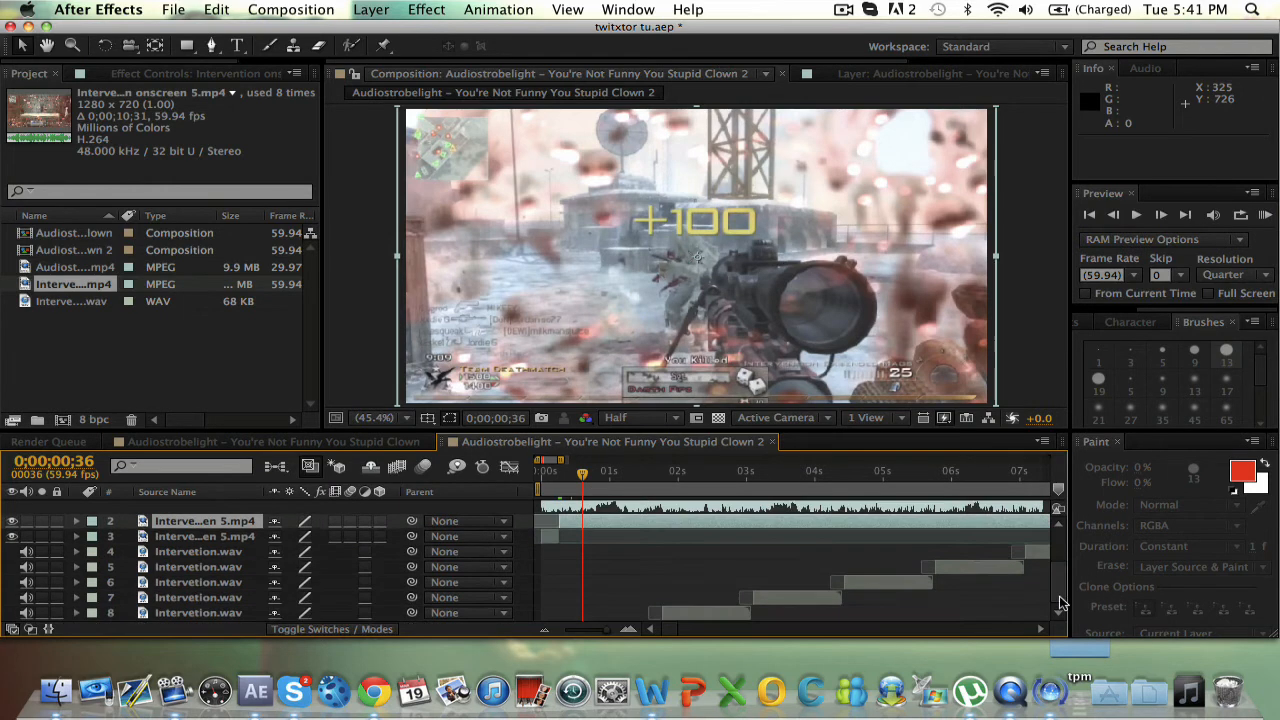
pyautogui.click(659, 472)
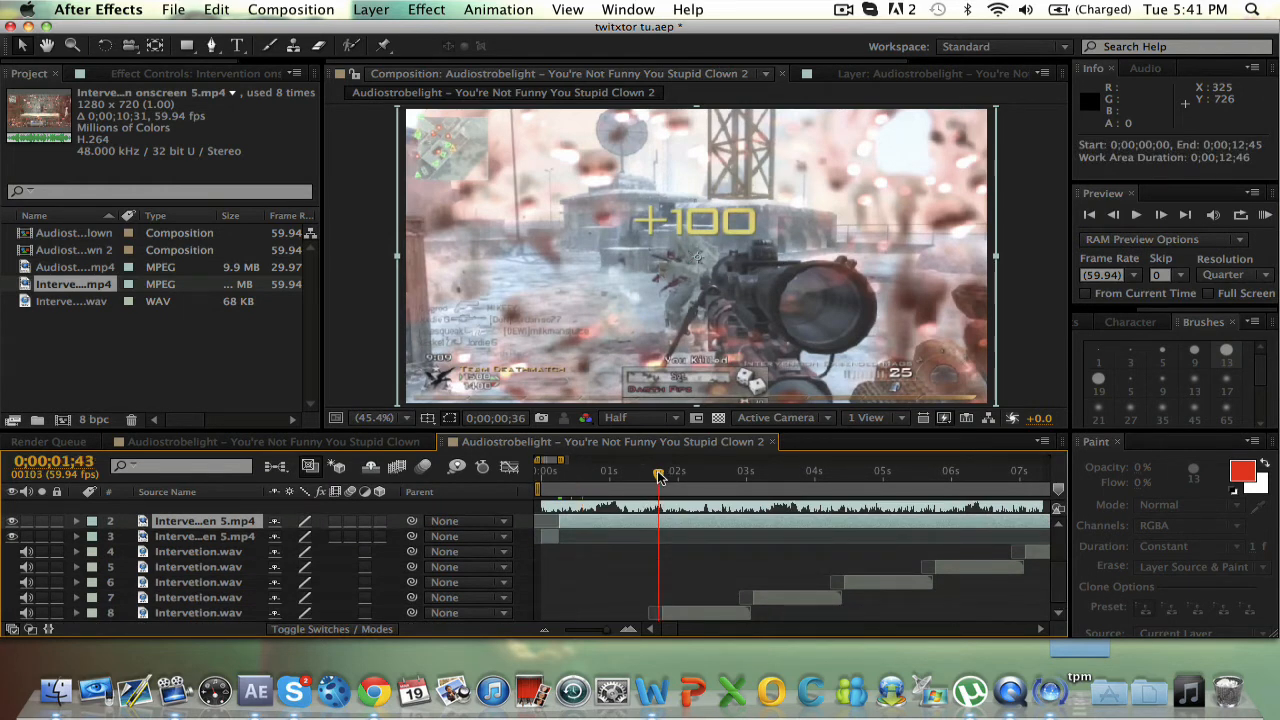
pyautogui.moveTo(659, 476); pyautogui.dragTo(662, 477)
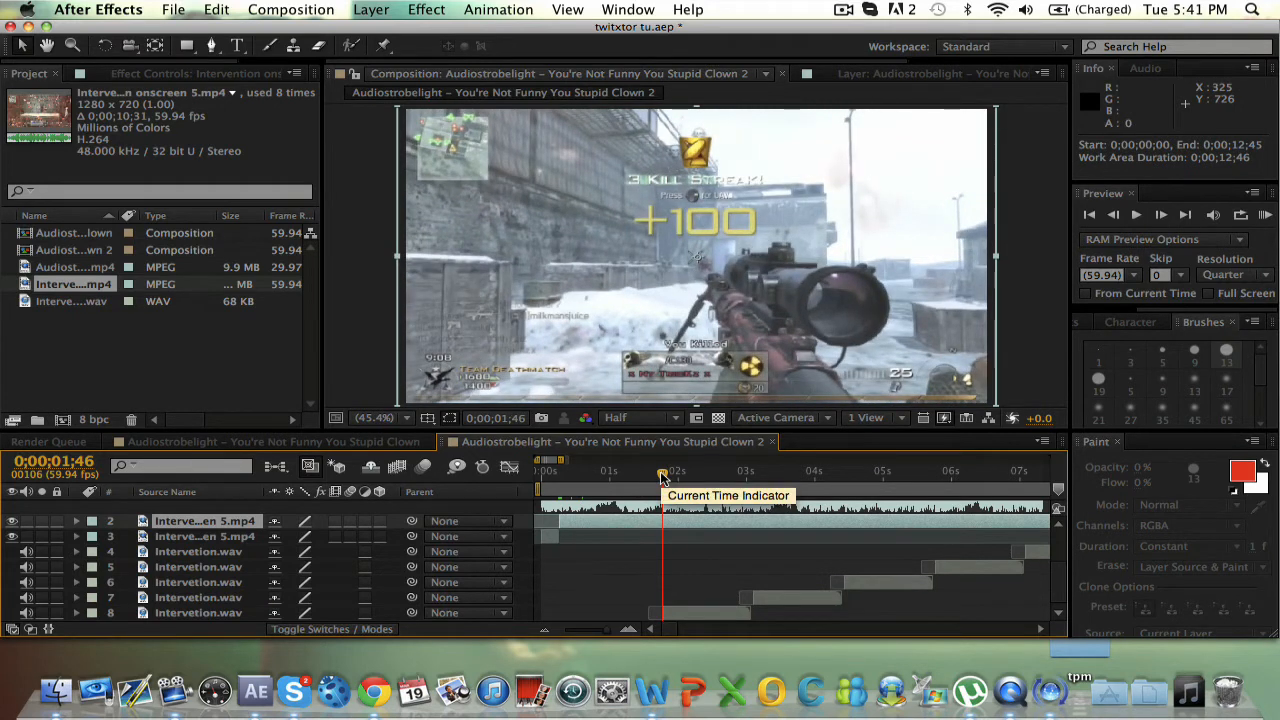
pyautogui.press('[')
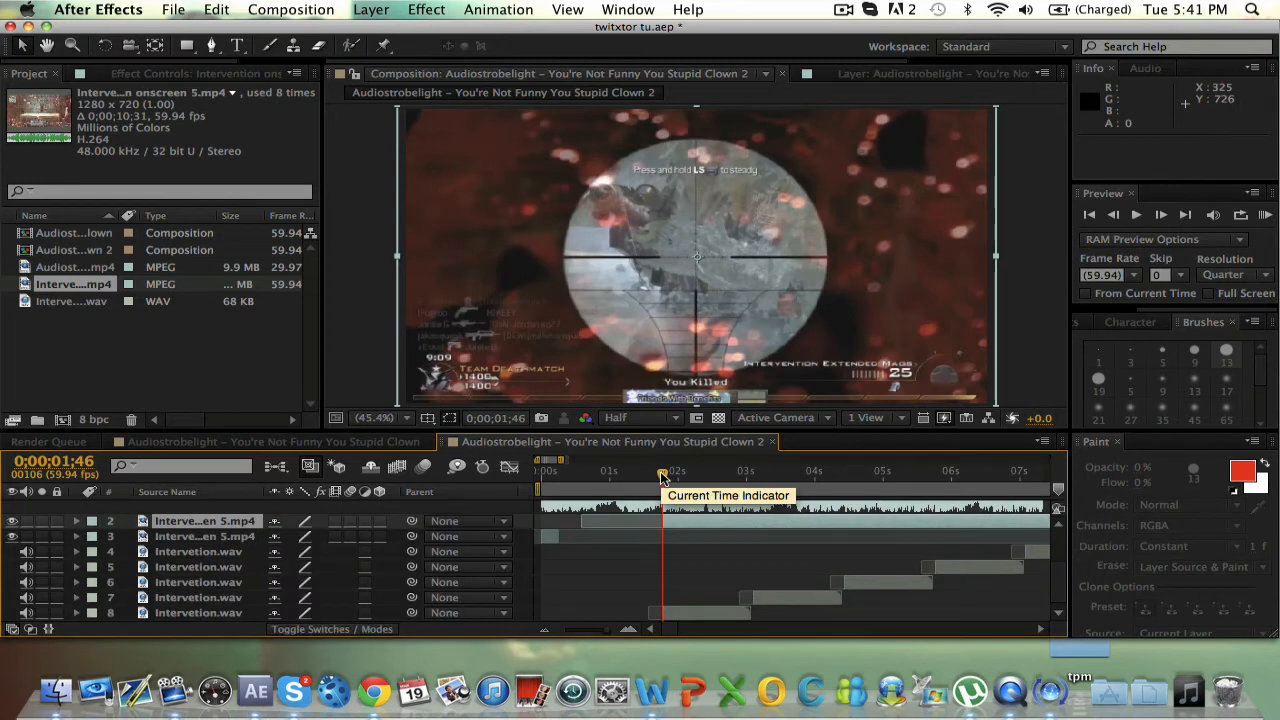
# Step: Split the Intervention onscreen 5.mp4 segment at the next scoped shot, 0;00;02;54, and move the new part's start to 0;00;03;06
pyautogui.moveTo(662, 476); pyautogui.dragTo(734, 472)
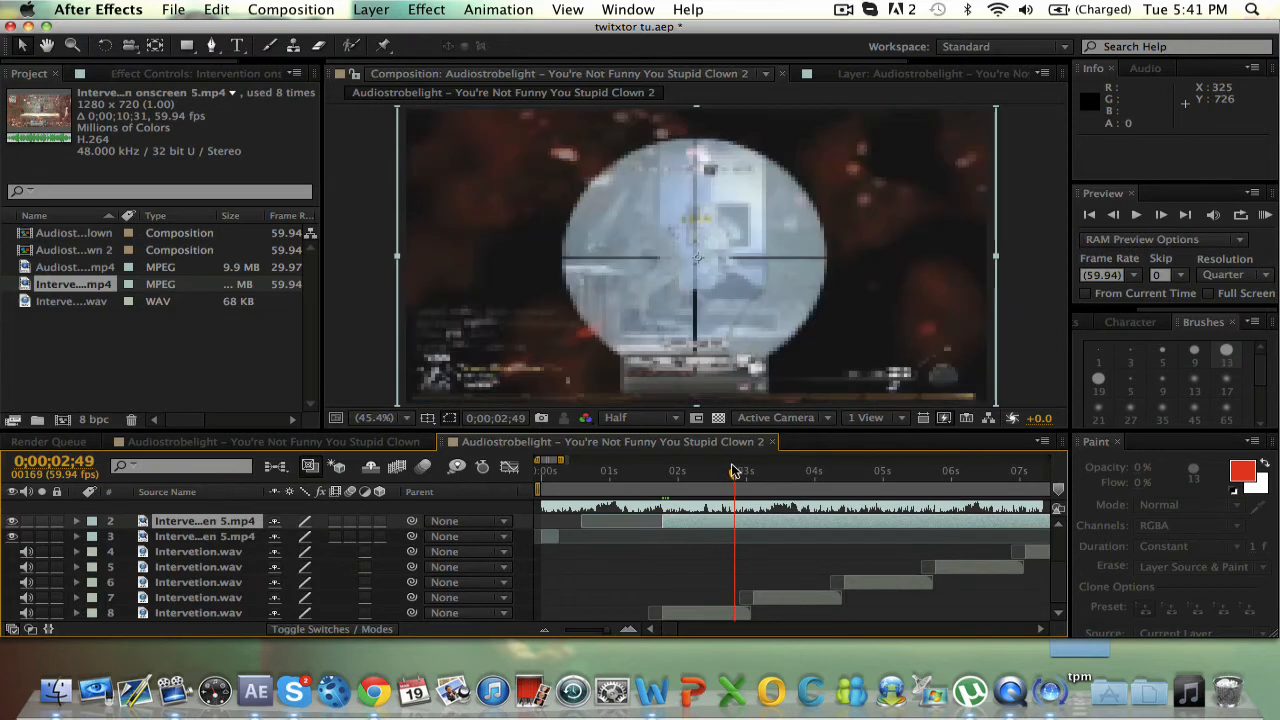
pyautogui.press('super+Right')
pyautogui.press('super+Right')
pyautogui.press('super+Right')
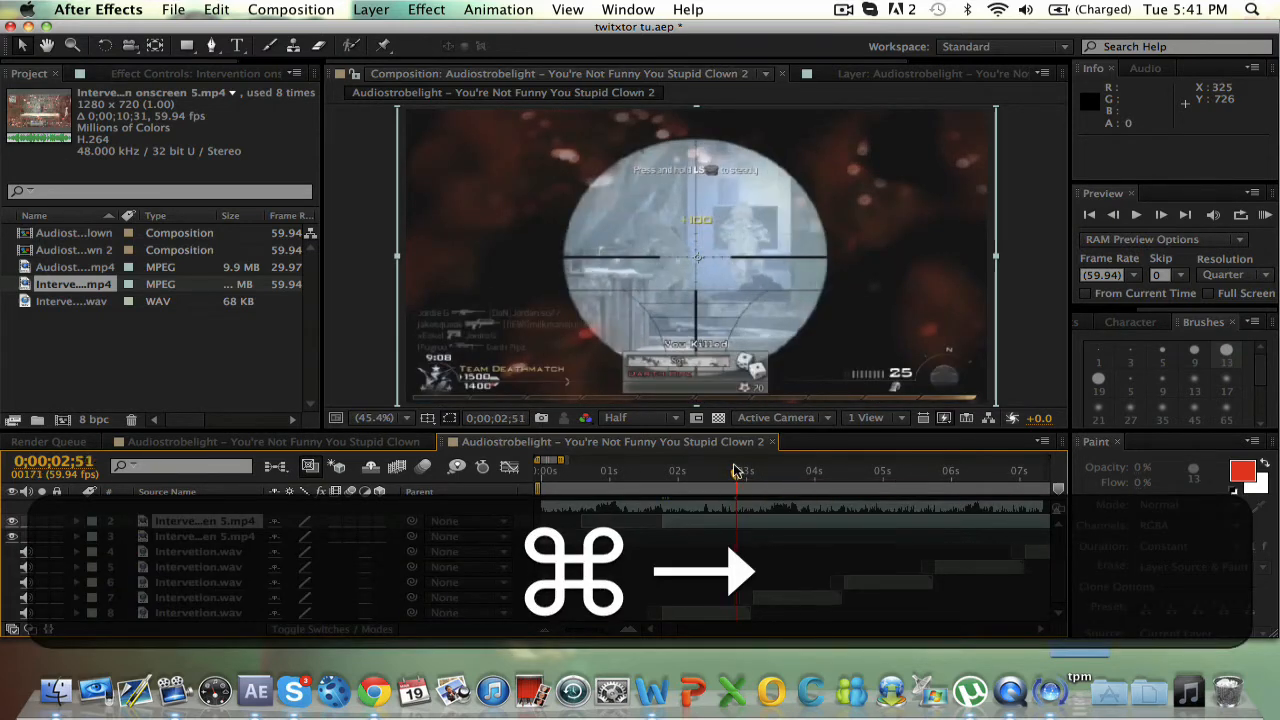
pyautogui.press('super+Right')
pyautogui.press('super+Right')
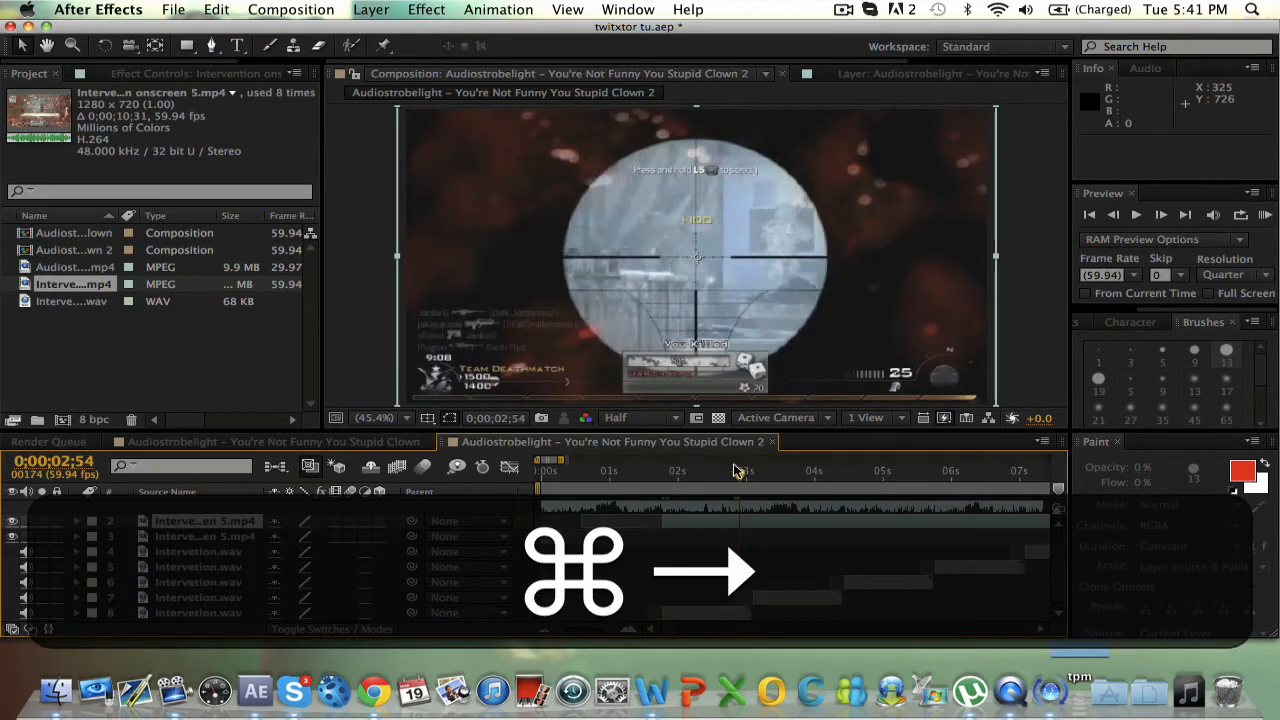
pyautogui.press('super+Left')
pyautogui.press('super+Left')
pyautogui.press('super+Left')
pyautogui.press('super+Left')
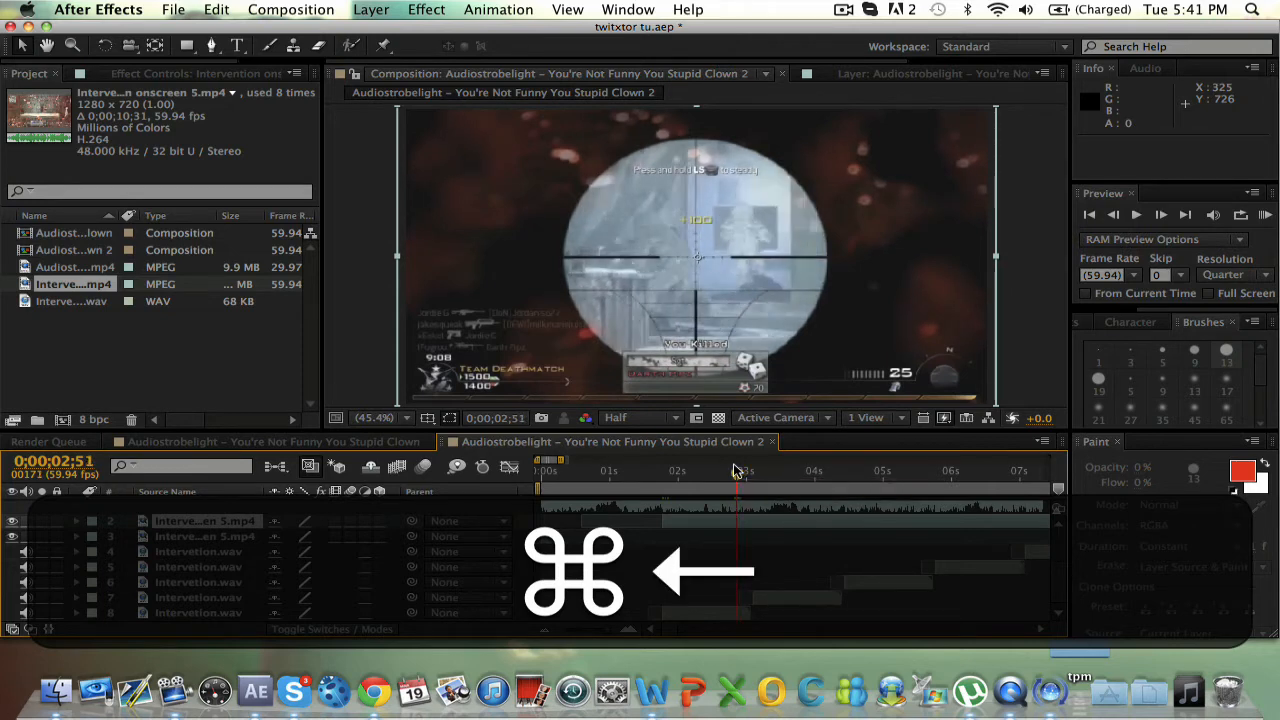
pyautogui.press('super+Left')
pyautogui.press('super+Right')
pyautogui.press('super+Right')
pyautogui.press('super+Right')
pyautogui.press('super+Right')
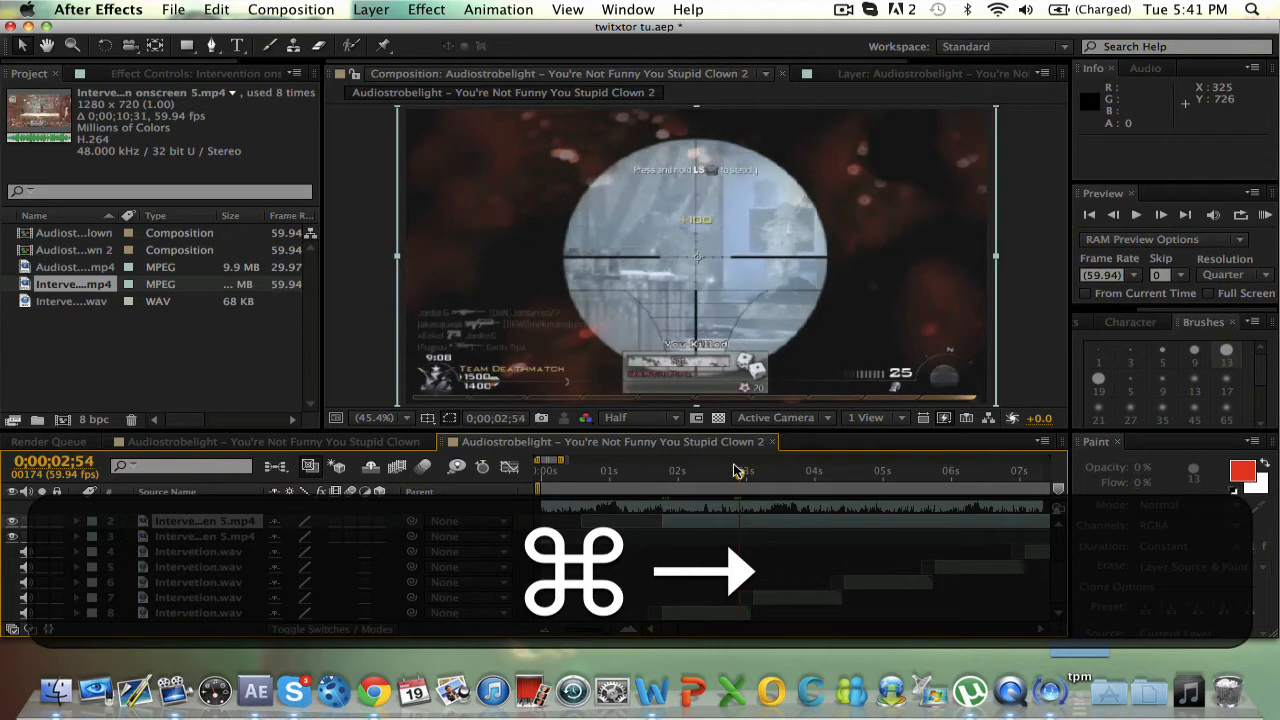
pyautogui.press('super+Left')
pyautogui.press('super+Left')
pyautogui.press('super+Right')
pyautogui.press('super+Right')
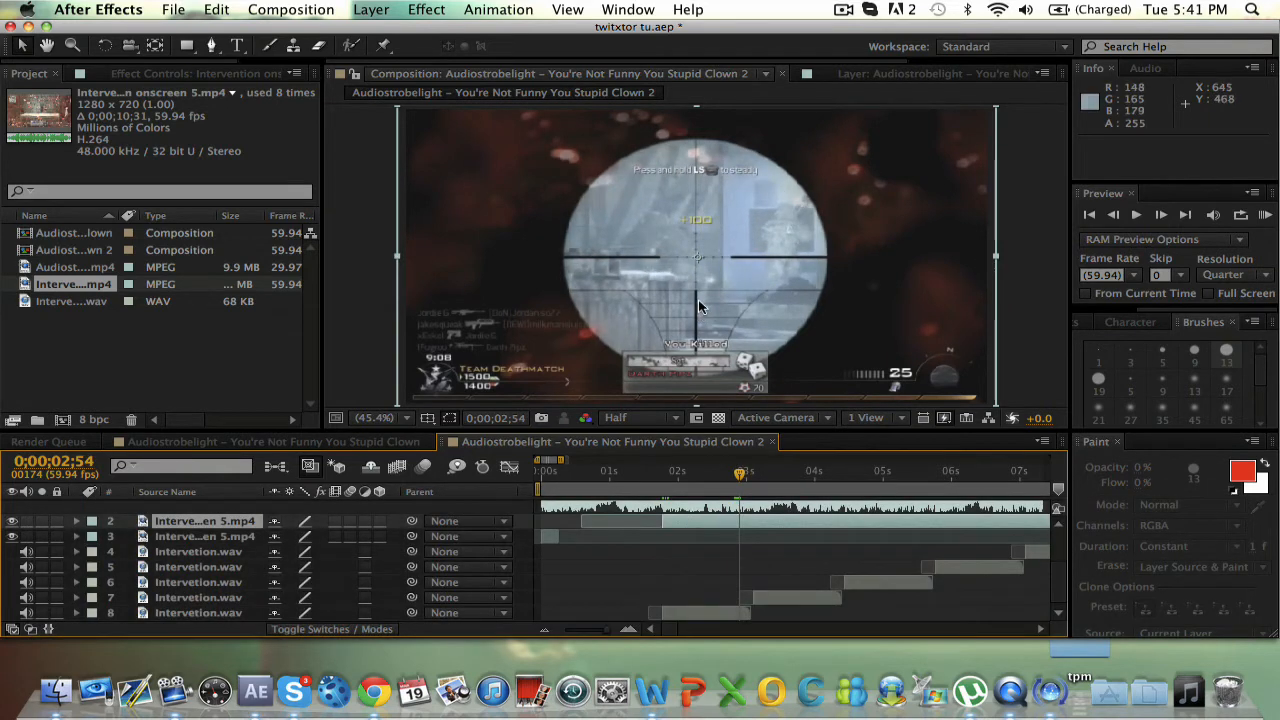
pyautogui.press('super+shift+d')
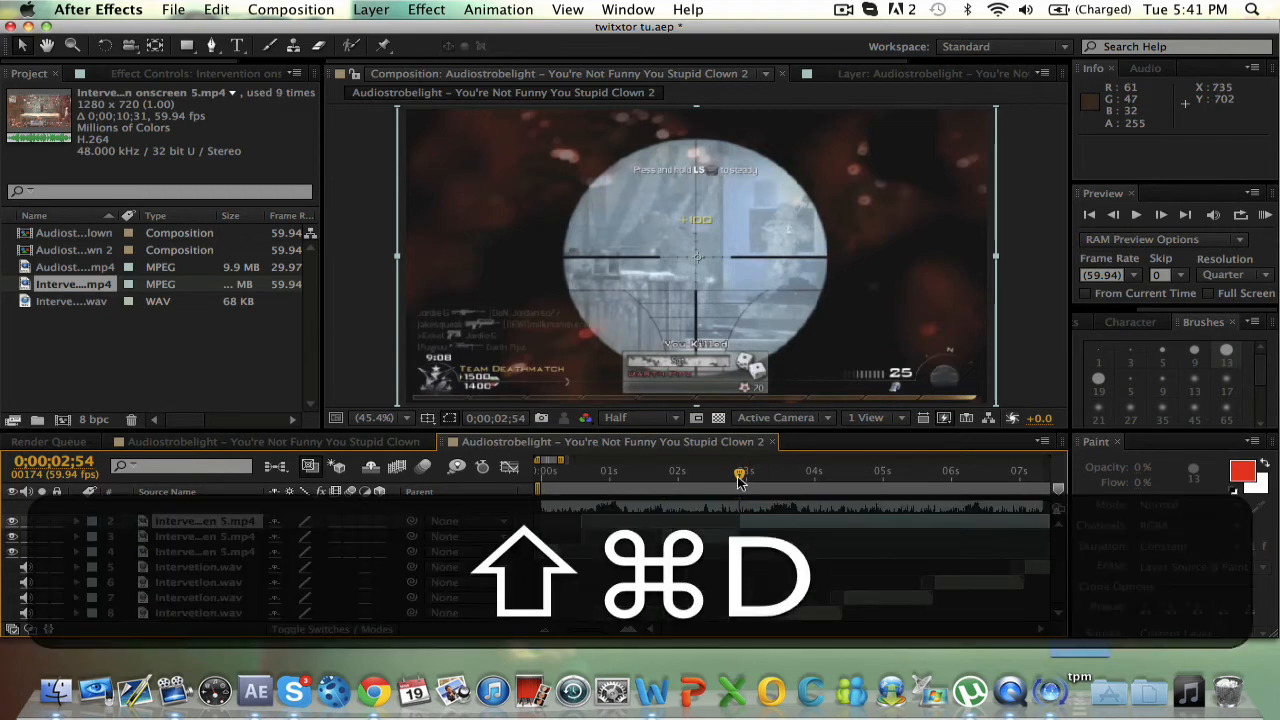
pyautogui.moveTo(739, 481); pyautogui.dragTo(753, 483)
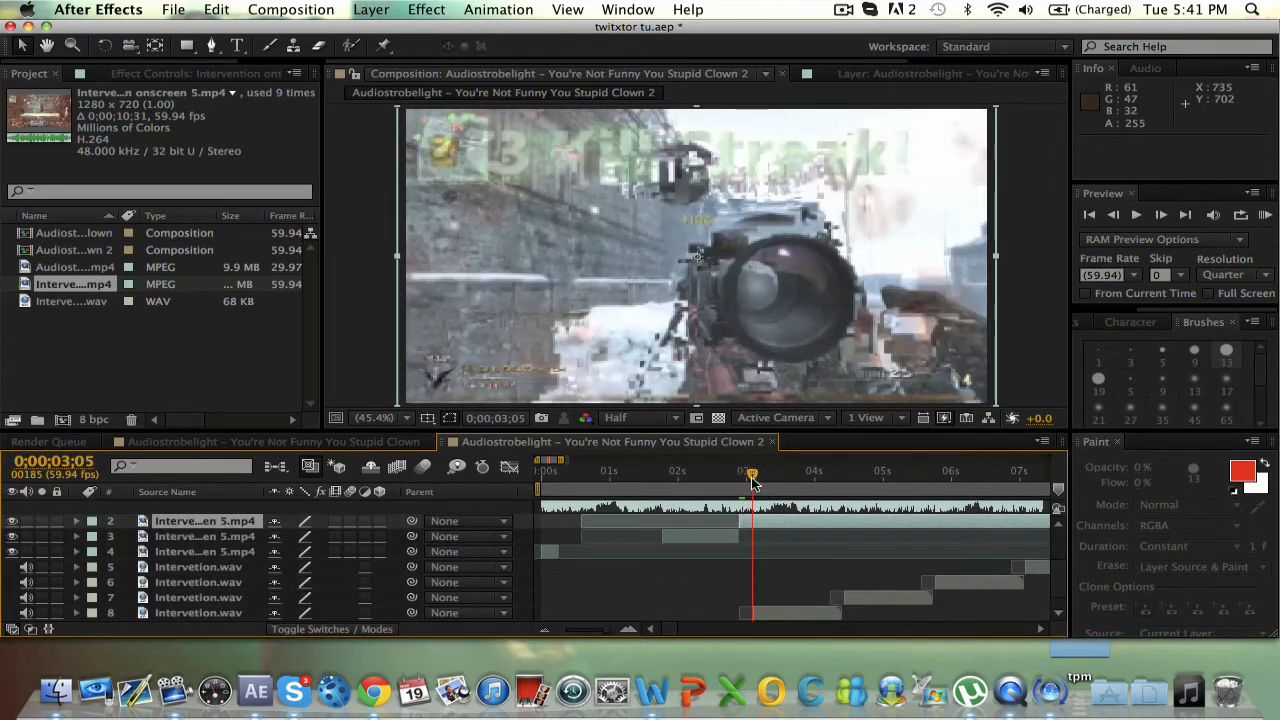
pyautogui.press('[')
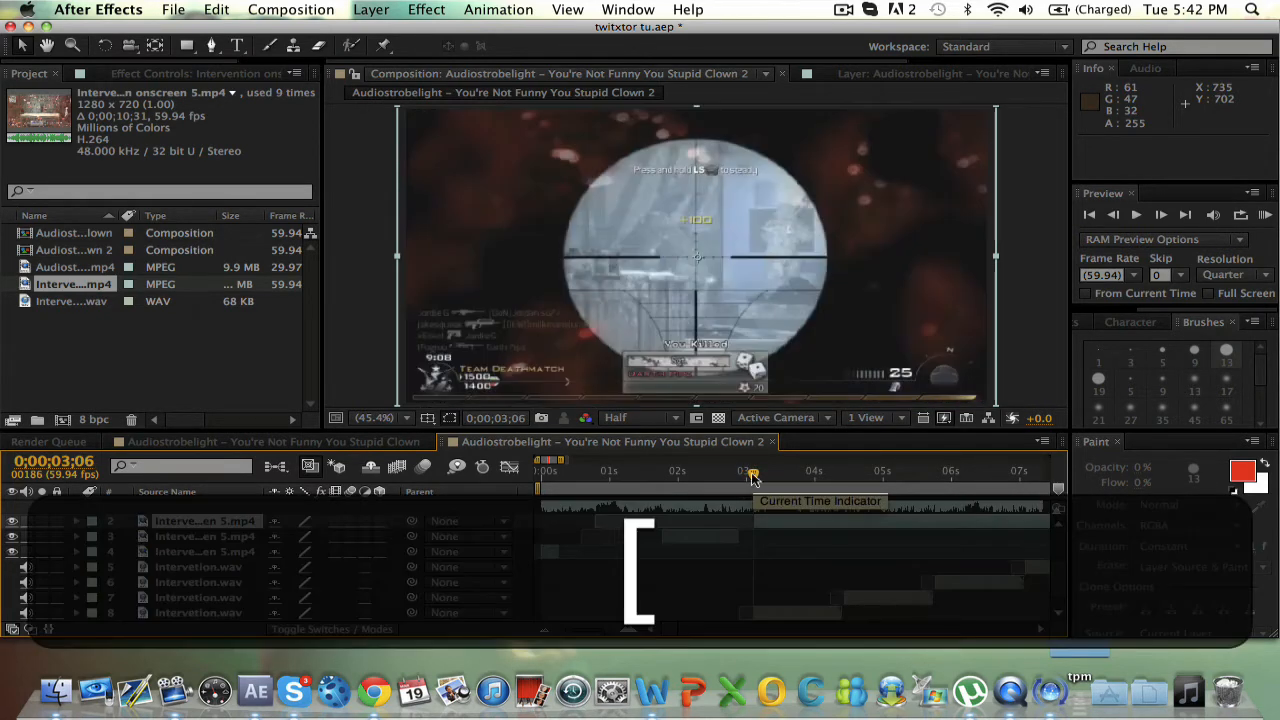
# Step: Split the newest gameplay segment at its scoped shot, 0;00;04;04, and move the remainder to start at the following gunshot sound, about 0;00;04;26
pyautogui.moveTo(753, 478); pyautogui.dragTo(814, 479)
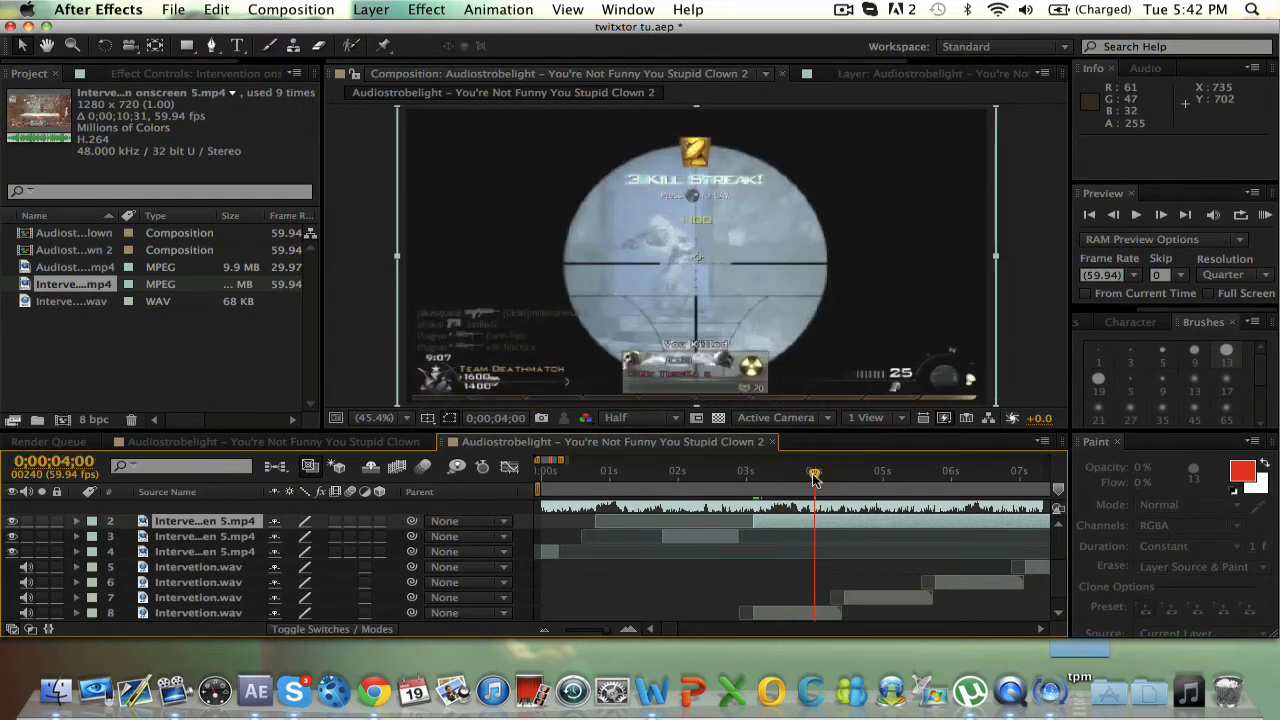
pyautogui.press('super+Right')
pyautogui.press('super+Left')
pyautogui.press('super+Left')
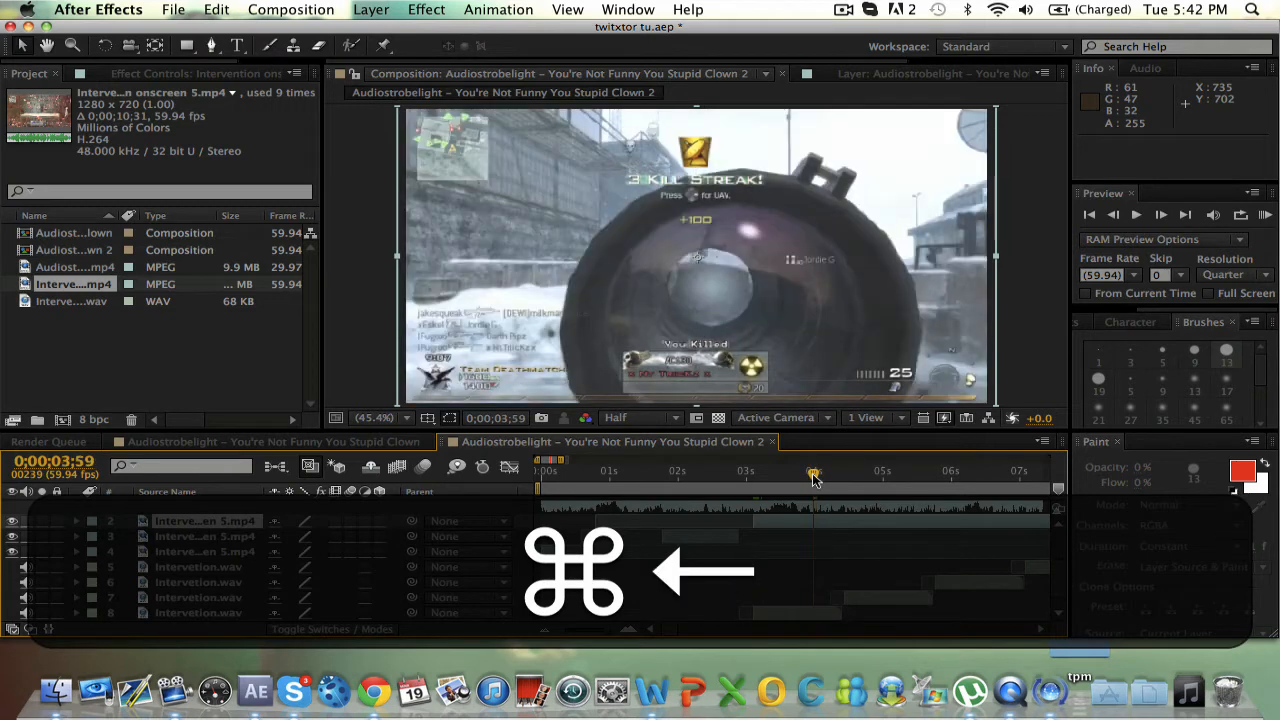
pyautogui.press('super+Right')
pyautogui.press('super+Right')
pyautogui.press('super+Right')
pyautogui.press('super+Right')
pyautogui.press('super+Right')
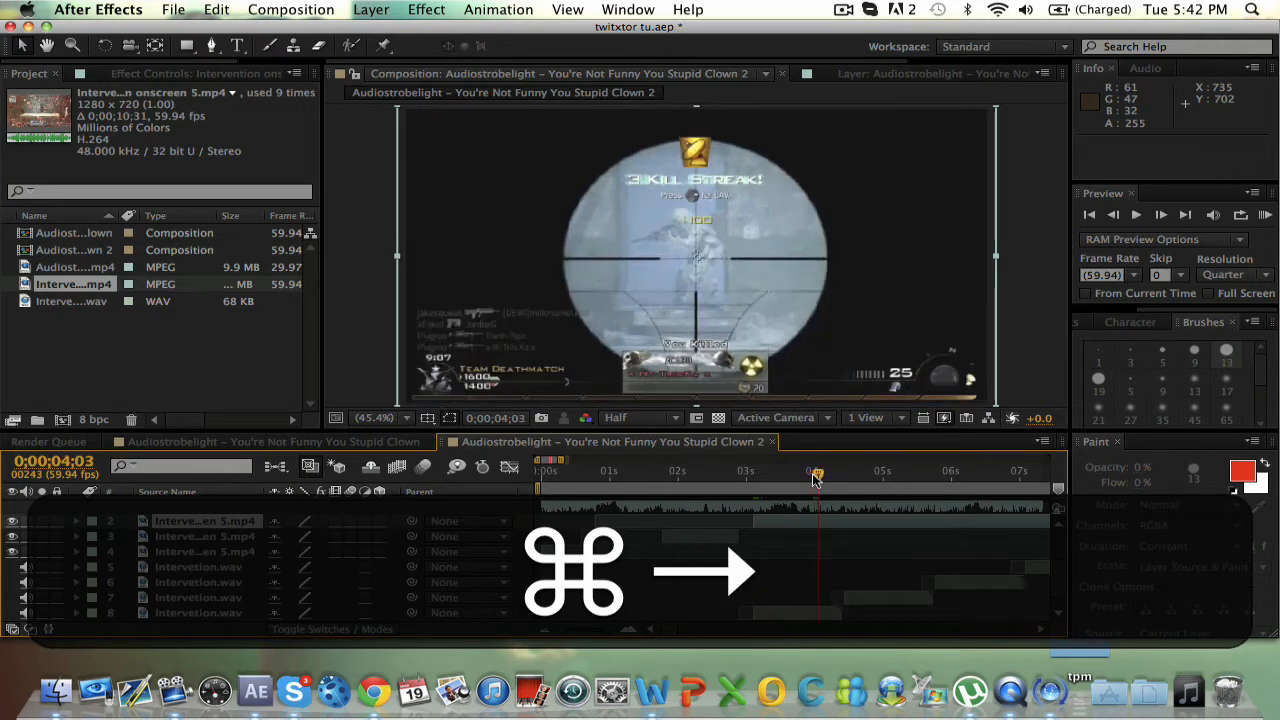
pyautogui.press('super+Left')
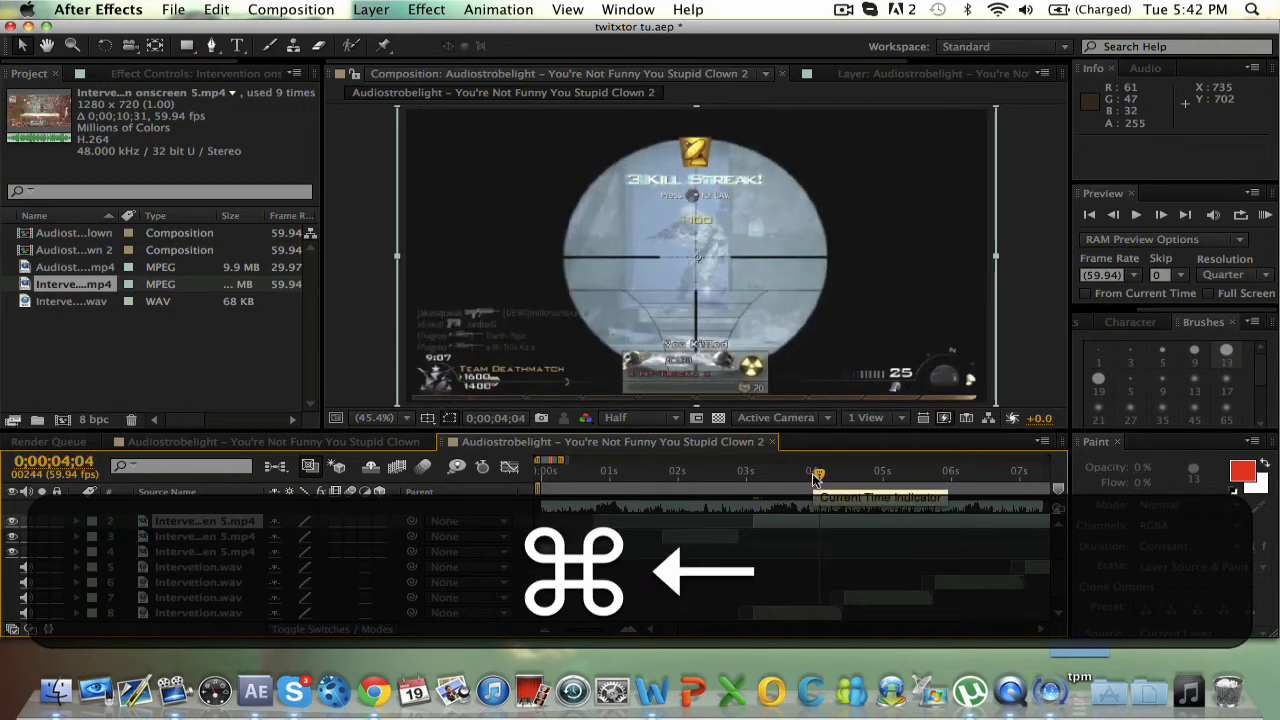
pyautogui.press('super+Right')
pyautogui.press('super+shift+d')
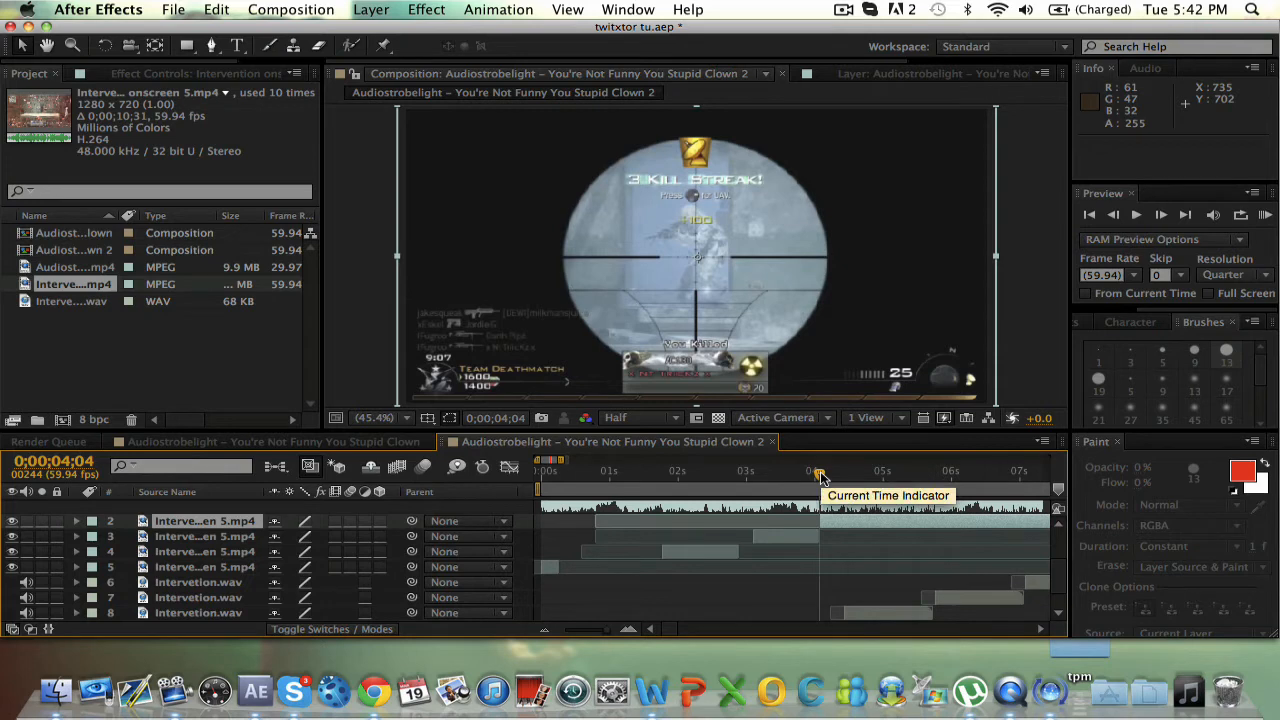
pyautogui.moveTo(820, 477); pyautogui.dragTo(900, 476)
pyautogui.press('[')
# Step: Find the next scoped shot in the newest gameplay segment and split it at 0;00;05;26
pyautogui.scroll(-2, 1062, 605)
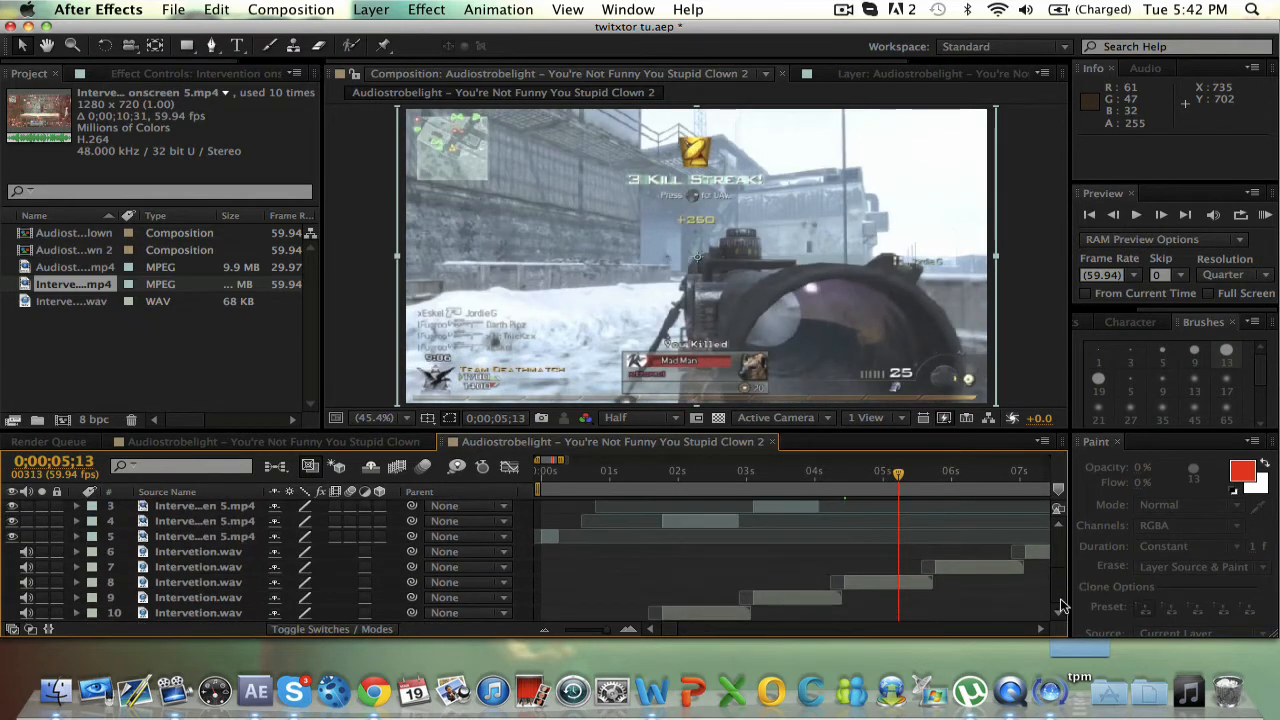
pyautogui.scroll(1, 1060, 591)
pyautogui.scroll(-1, 1060, 591)
pyautogui.hscroll(3, 1040, 628)
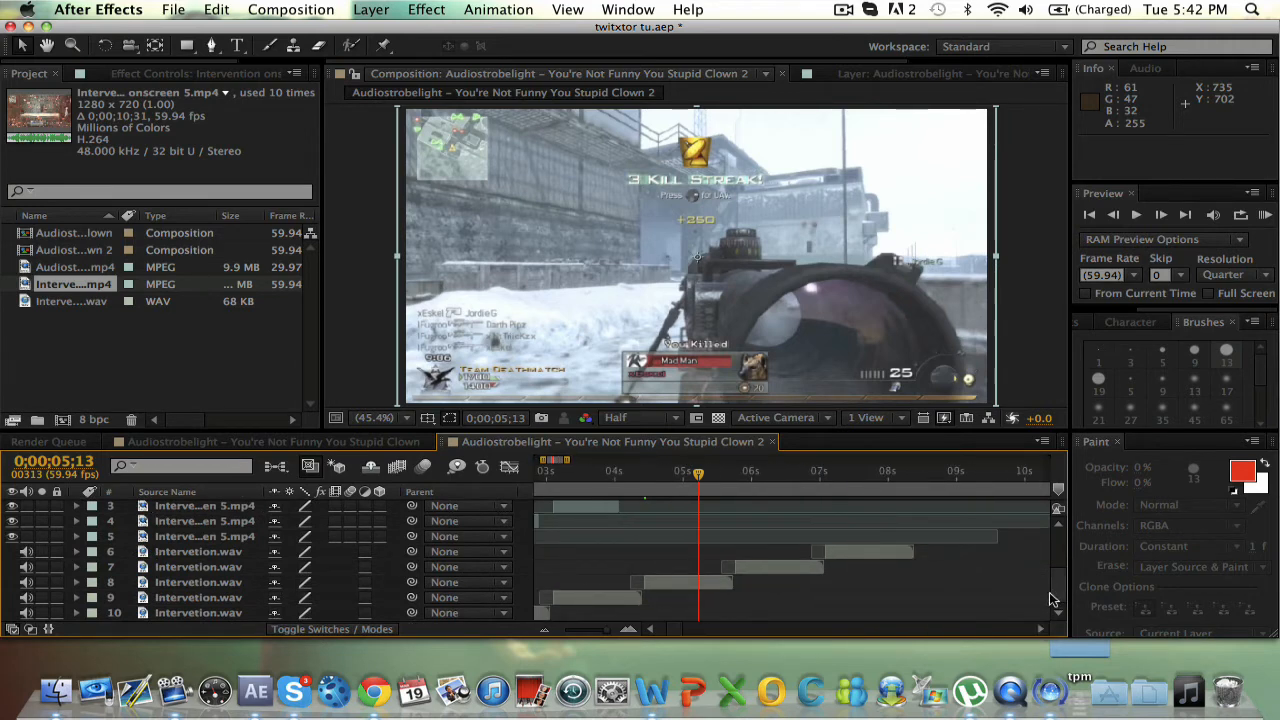
pyautogui.scroll(1, 1050, 596)
pyautogui.scroll(3, 1050, 596)
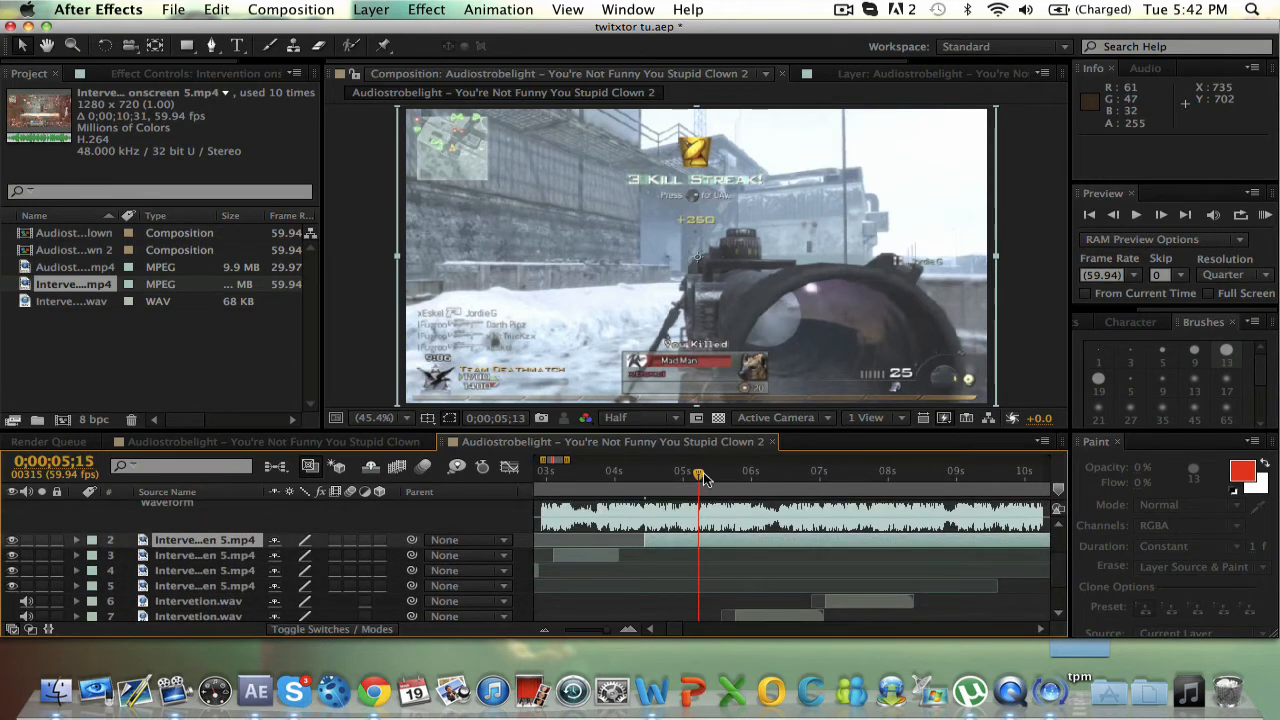
pyautogui.moveTo(700, 474); pyautogui.dragTo(711, 474)
pyautogui.press('super+Left')
pyautogui.press('super+Right')
pyautogui.press('super+Right')
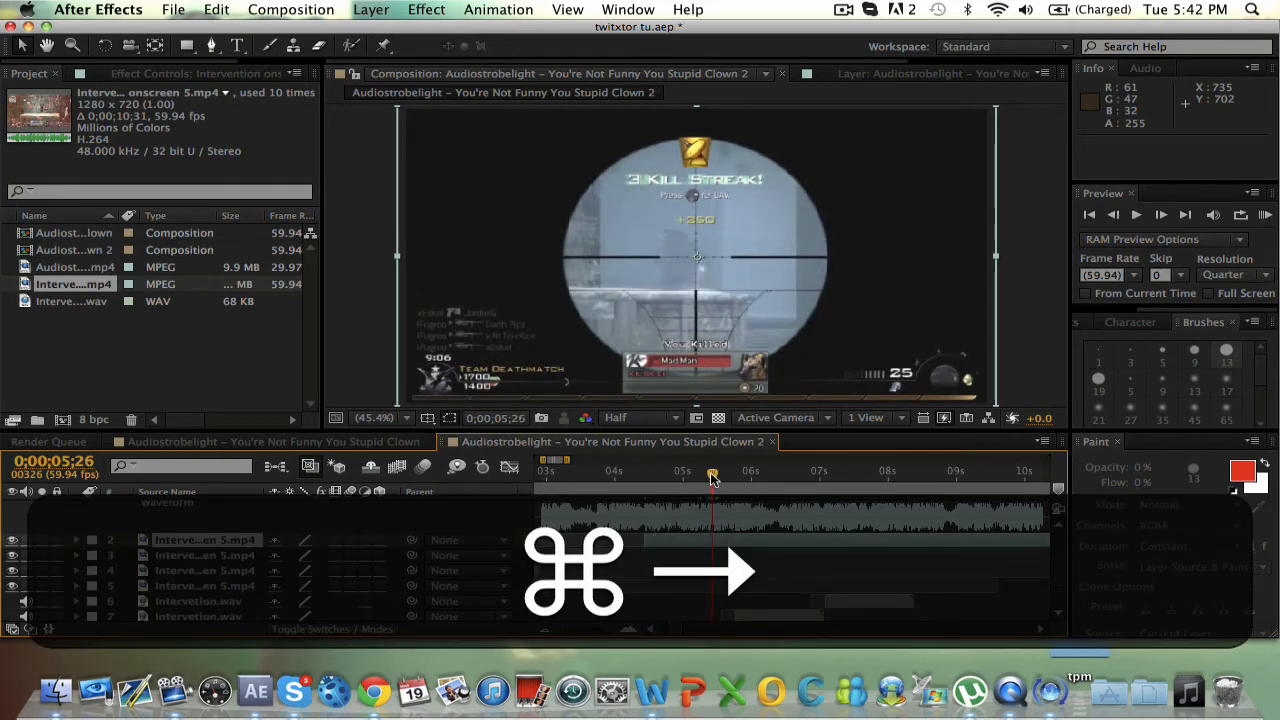
pyautogui.press('shift+super+d')
# Step: Line the newly split gameplay part up with the following gunshot sound by moving its start to 0;00;05;46
pyautogui.moveTo(717, 472); pyautogui.dragTo(731, 474)
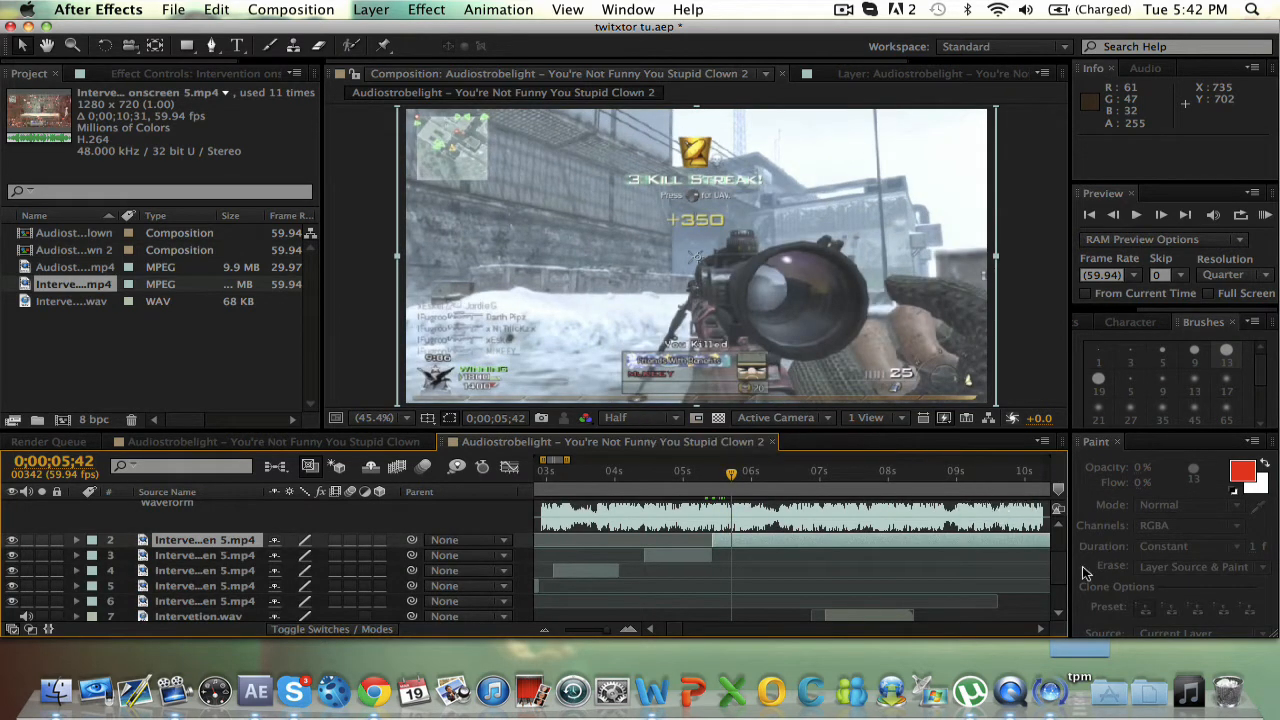
pyautogui.scroll(-1, 1060, 572)
pyautogui.scroll(-2, 1060, 572)
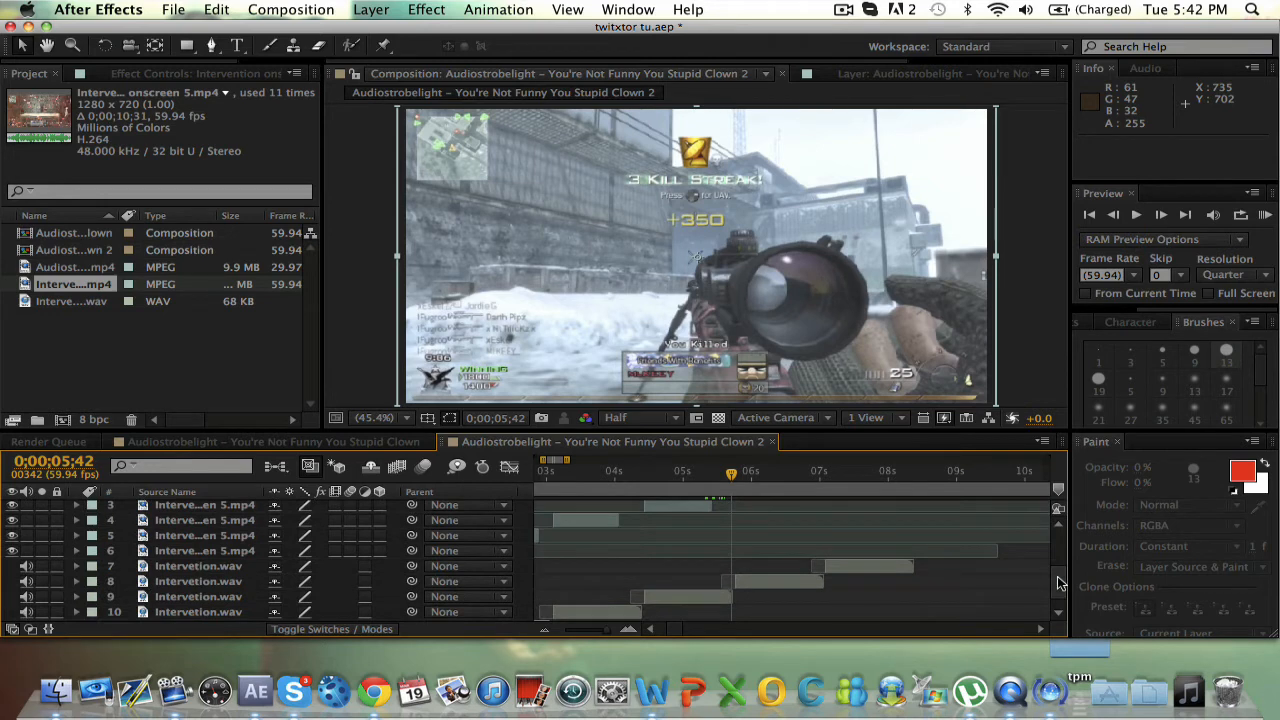
pyautogui.press('super+Right')
pyautogui.press('super+Right')
pyautogui.press('super+Right')
pyautogui.press('super+Right')
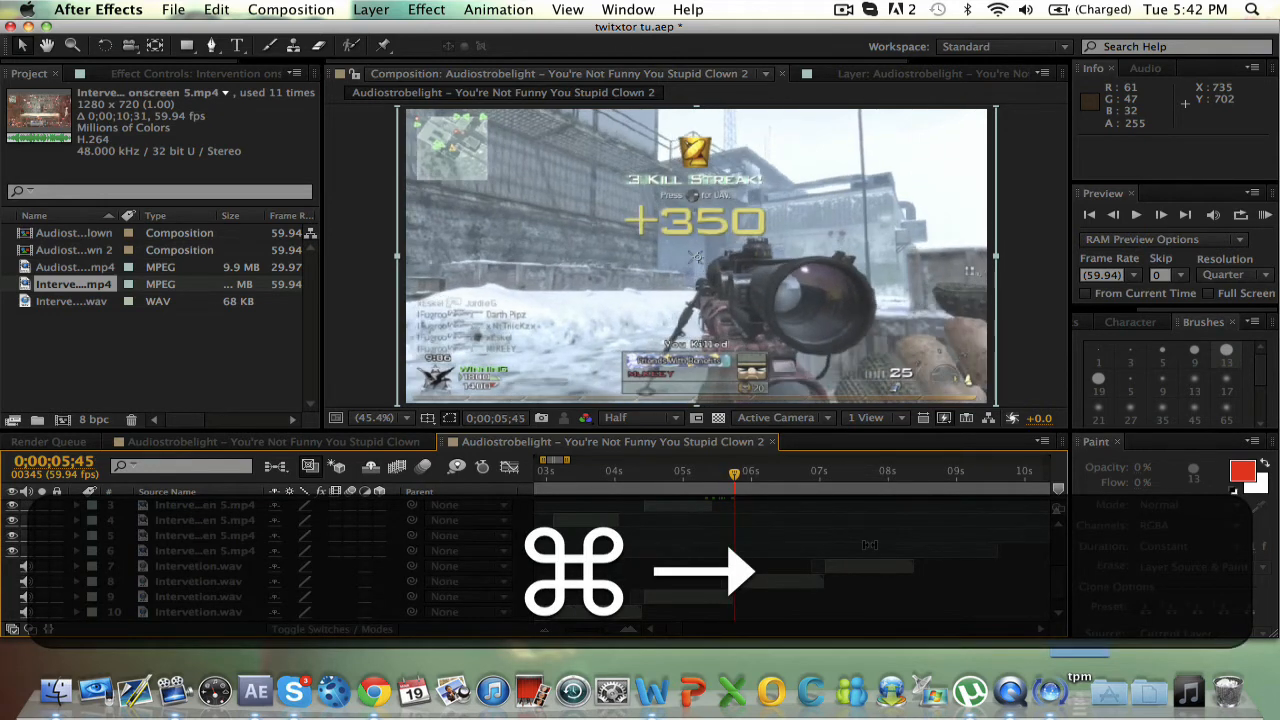
pyautogui.press('super+bracketleft')
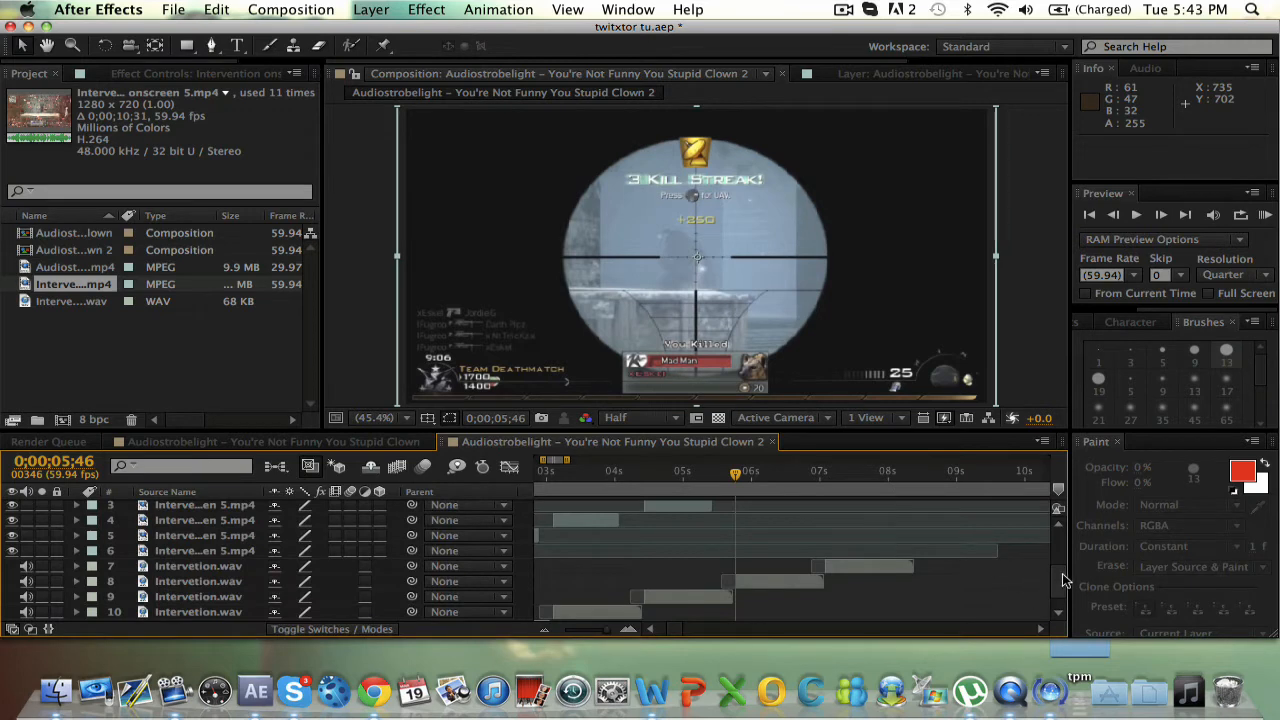
# Step: Split the gameplay segment that starts at 0;00;05;46 at its scoped shot at 0;00;07;05
pyautogui.scroll(2, 1062, 580)
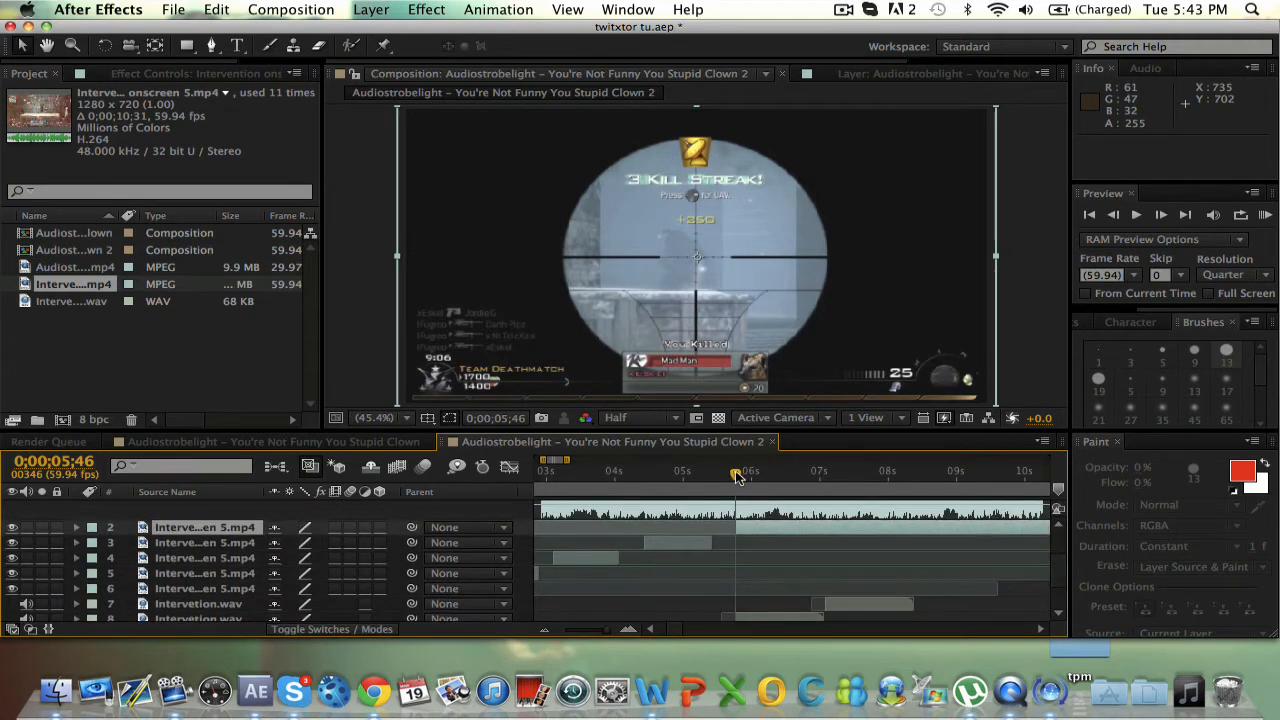
pyautogui.moveTo(737, 476); pyautogui.dragTo(822, 476)
pyautogui.press('super+Left')
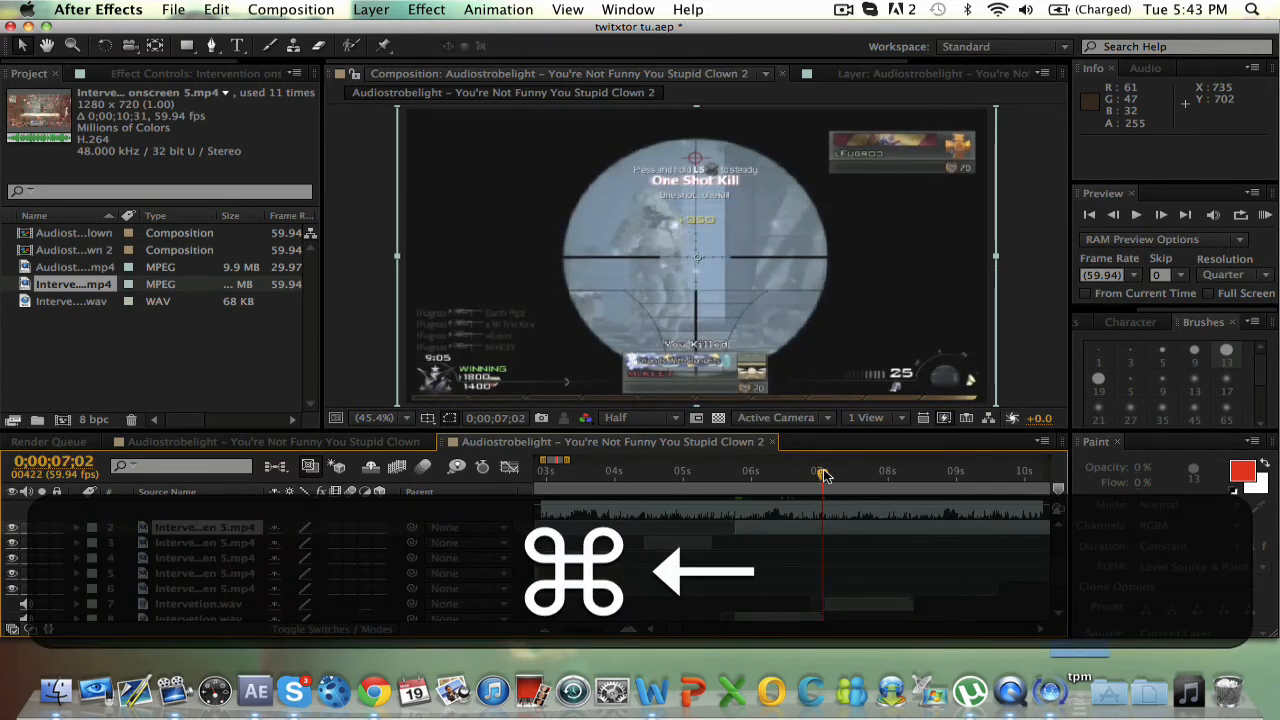
pyautogui.press('super+Right')
pyautogui.press('super+Right')
pyautogui.press('super+Right')
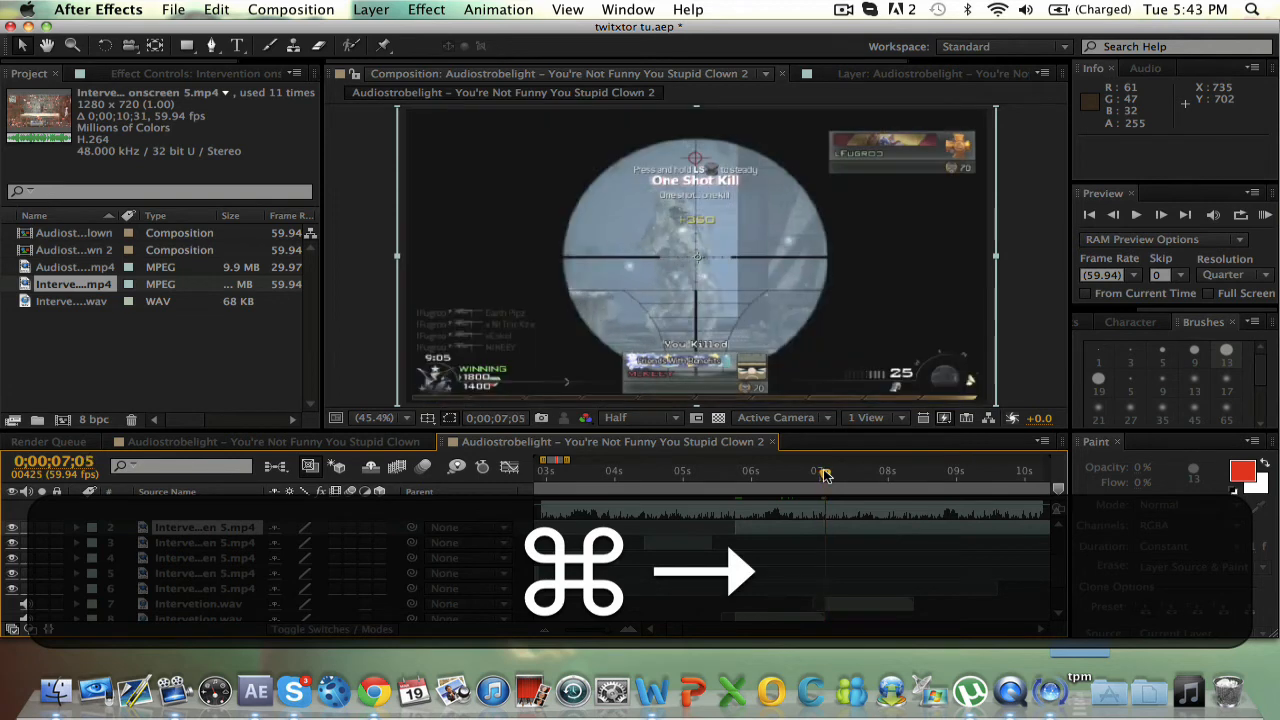
pyautogui.press('super+Left')
pyautogui.press('super+Right')
pyautogui.press('super+shift+d')
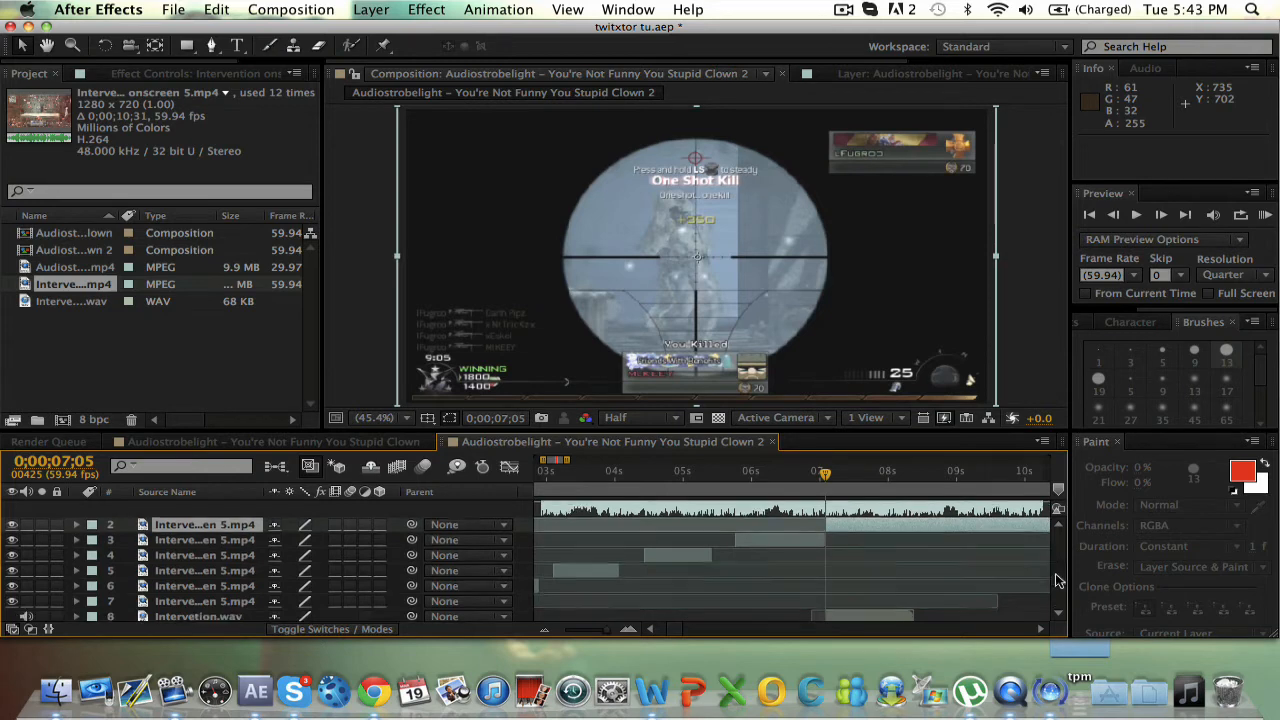
# Step: Check the split segments against the gunshot sounds, extend the first gameplay segment's end to 0;00;01;51, and return to the composition start
pyautogui.scroll(-3, 1055, 582)
pyautogui.scroll(2, 1055, 588)
pyautogui.scroll(-2, 1052, 584)
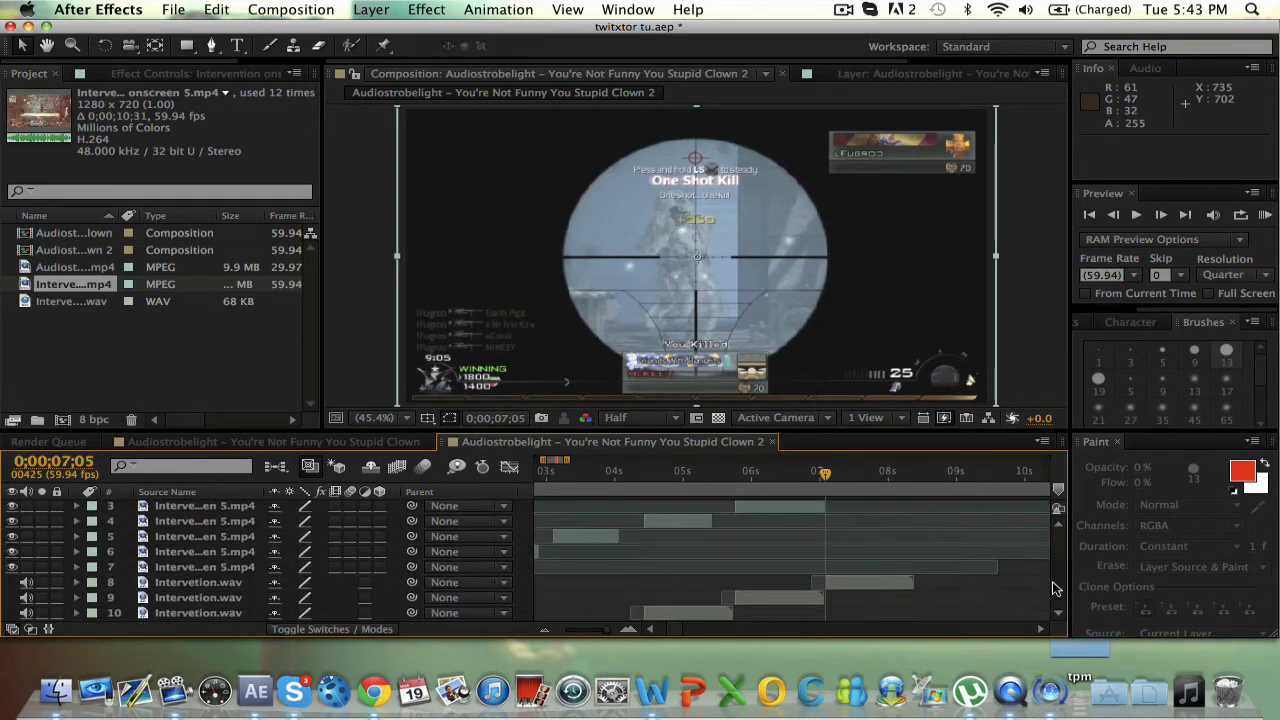
pyautogui.scroll(2, 1047, 576)
pyautogui.scroll(-1, 1047, 576)
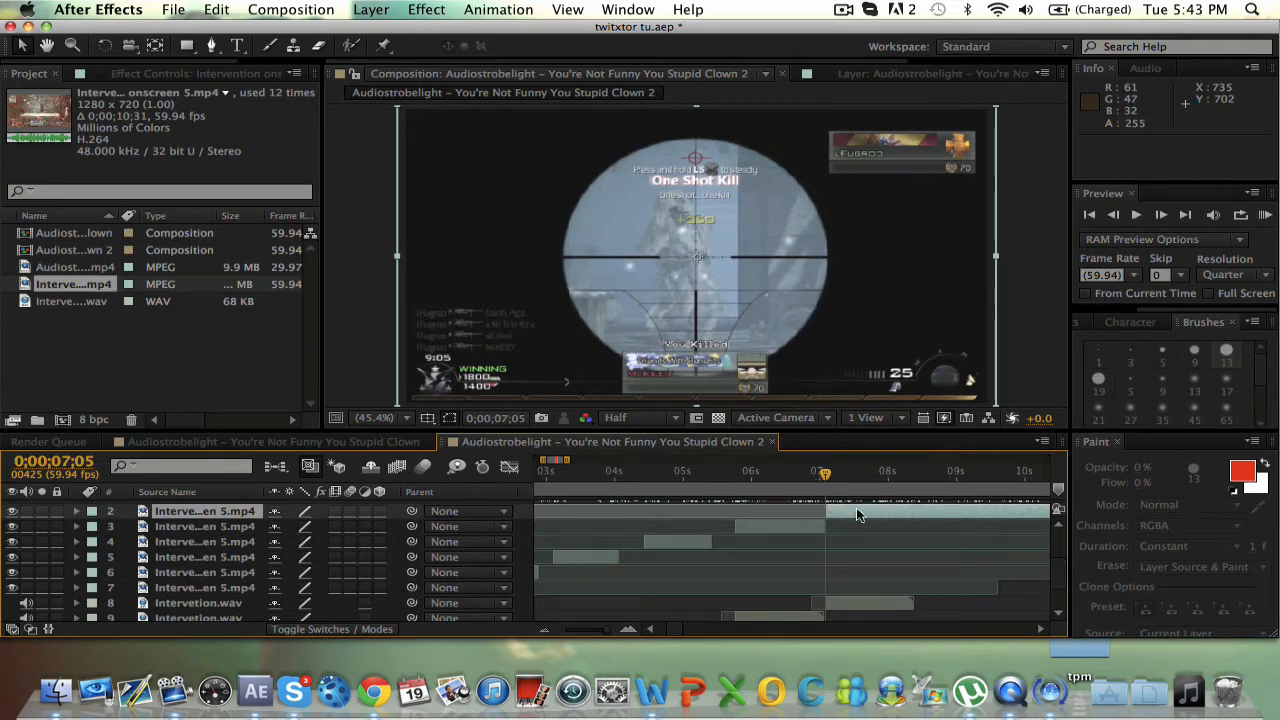
pyautogui.scroll(-3, 1062, 590)
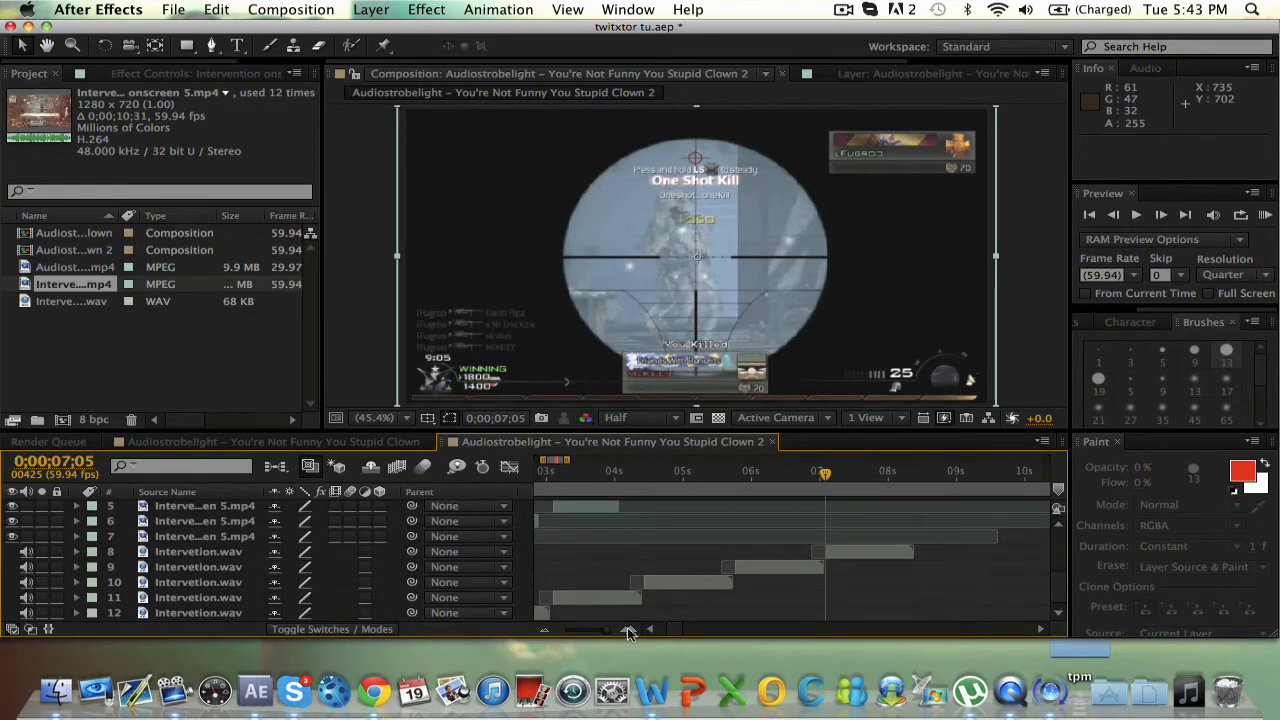
pyautogui.hscroll(-3, 655, 628)
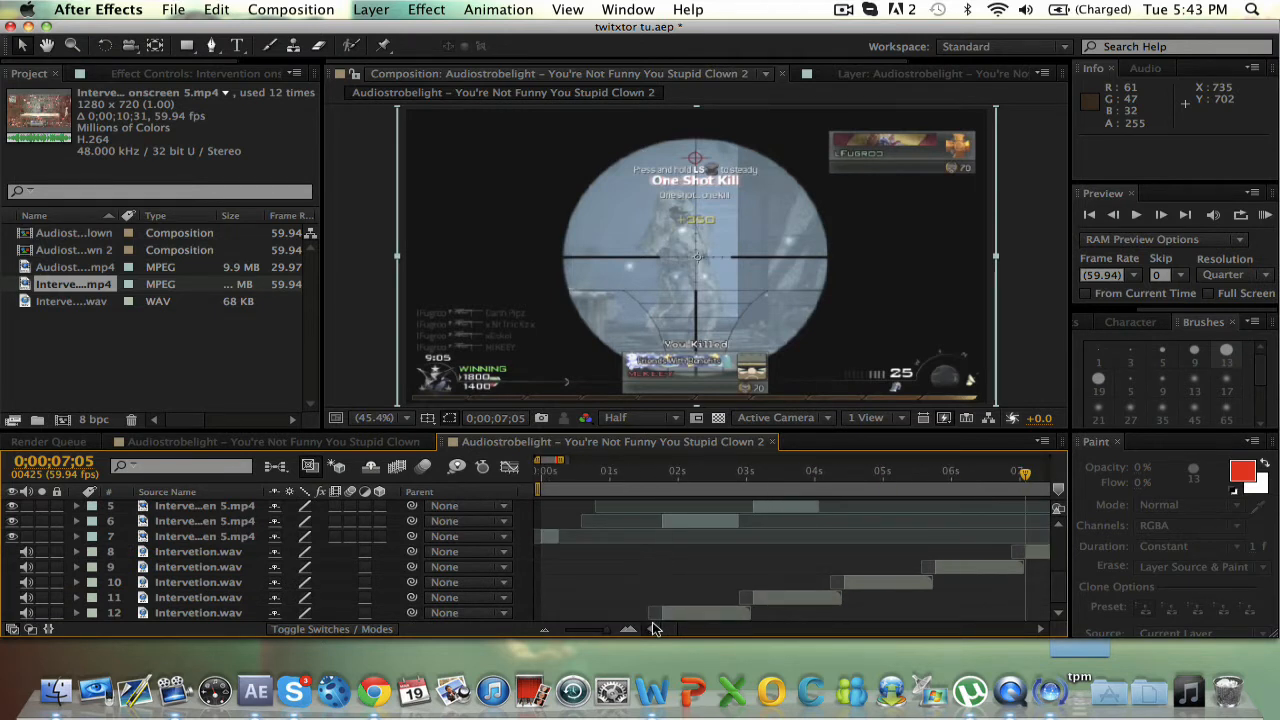
pyautogui.moveTo(558, 536); pyautogui.dragTo(668, 542)
pyautogui.moveTo(541, 474)
pyautogui.mouseDown()
pyautogui.moveTo(666, 485)
pyautogui.moveTo(533, 483)
pyautogui.mouseUp()
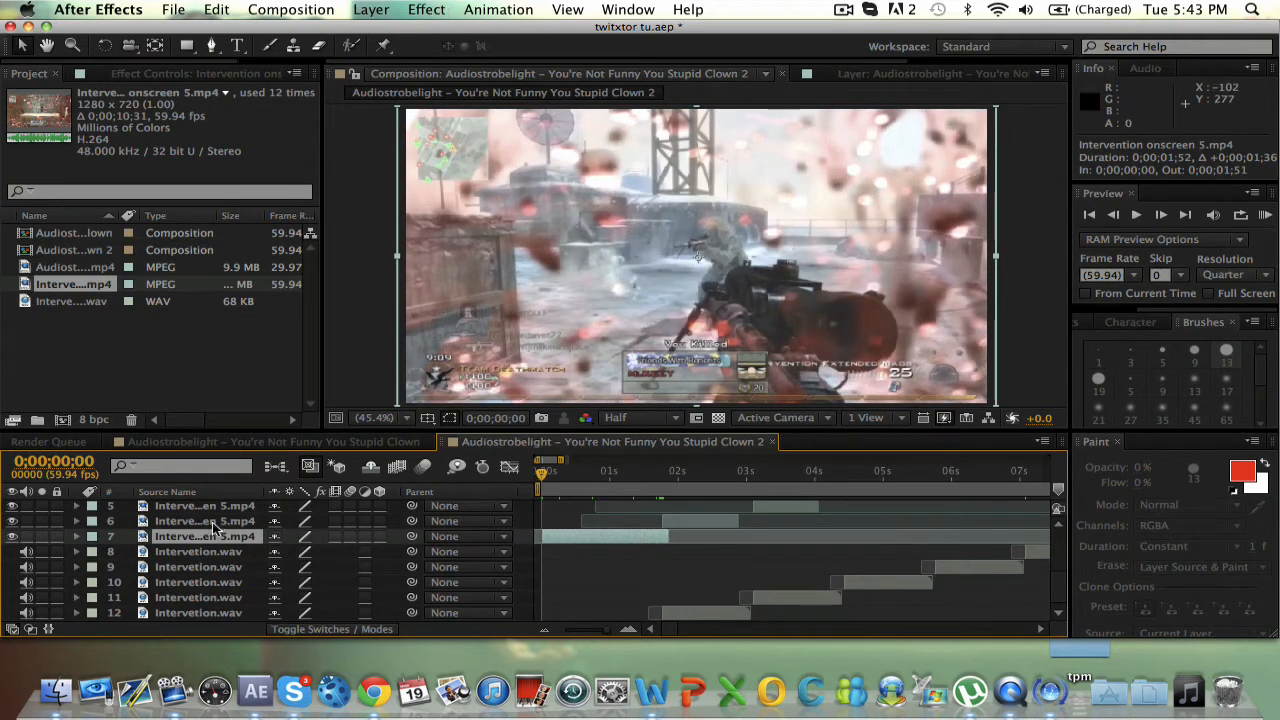
# Step: Apply Twixtor Pro to the first gameplay segment and set its input frame rate to 59.94
pyautogui.click(406, 9)
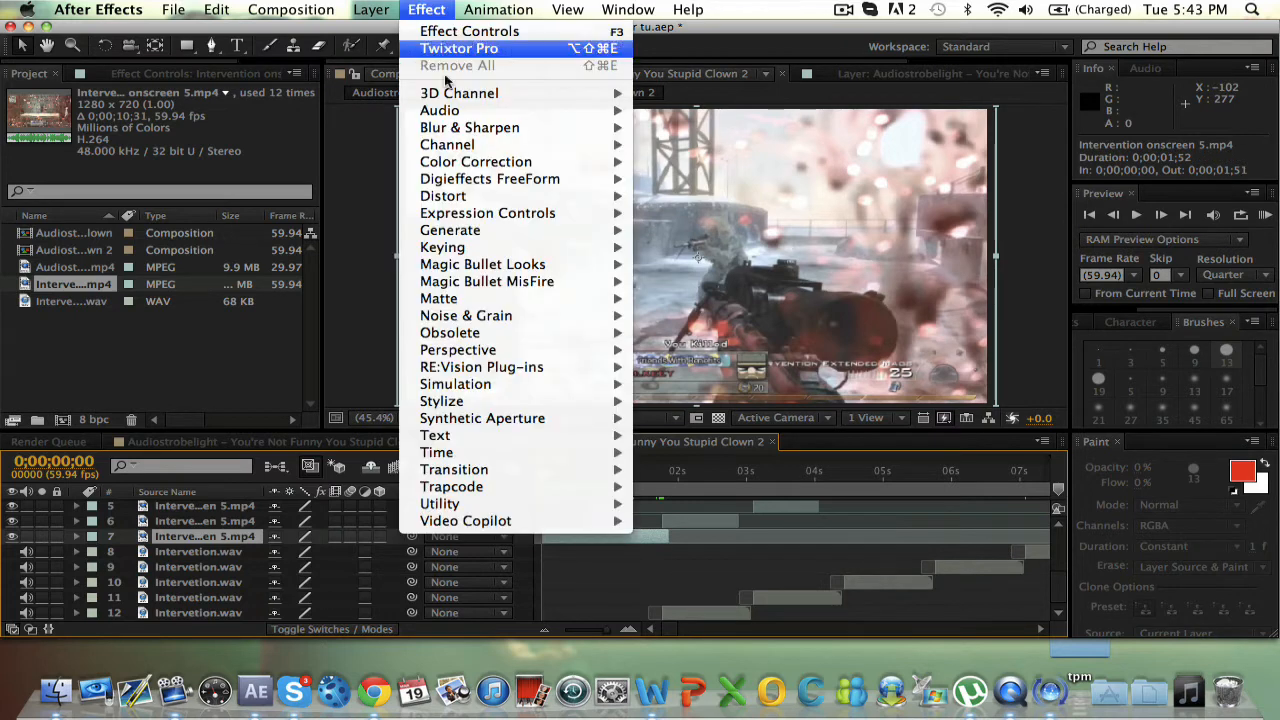
pyautogui.click(438, 50)
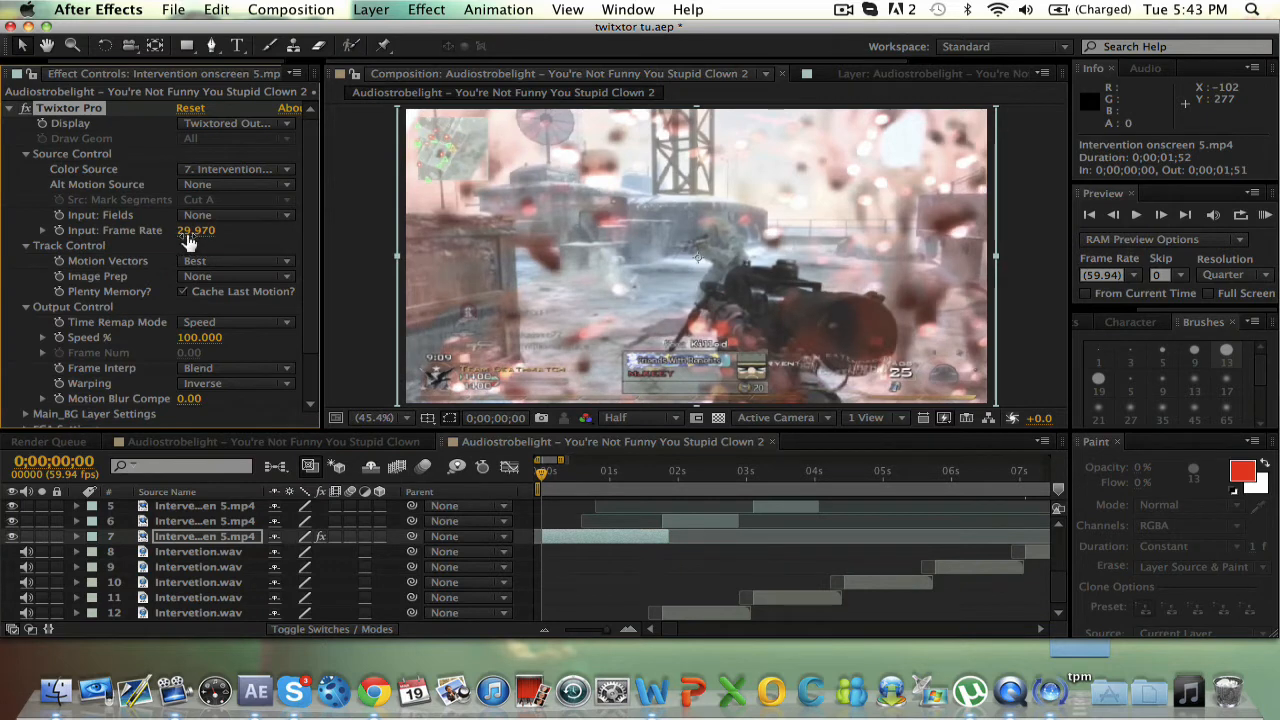
pyautogui.click(186, 235)
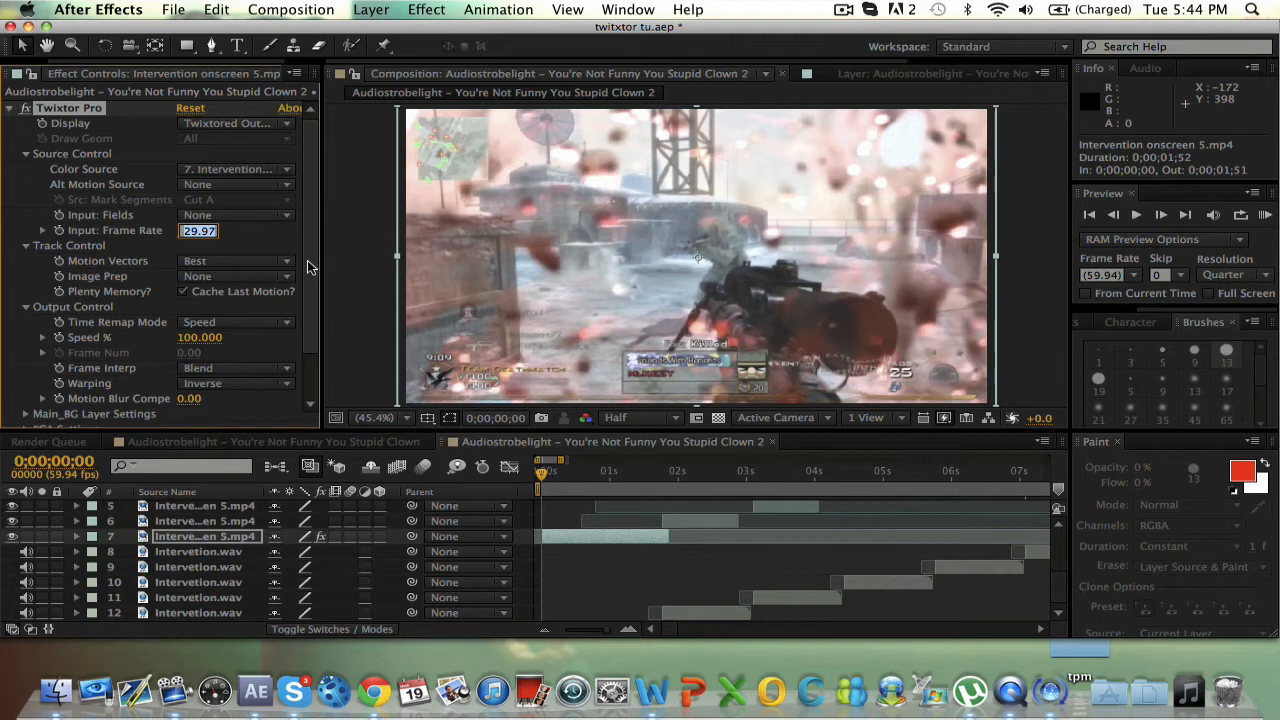
pyautogui.write('59.94')
pyautogui.press('Return')
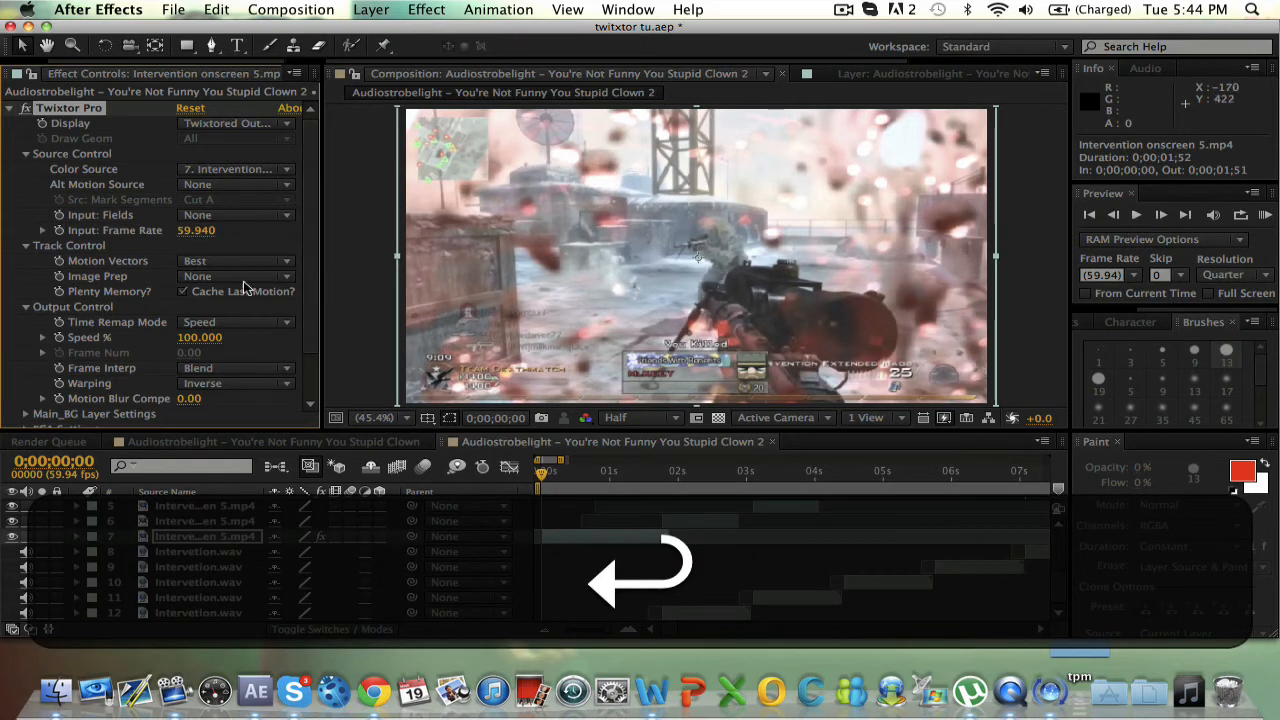
# Step: Set Twixtor's Image Prep to Contrast/Edge Enhance, Warping to Inverse w/ Smart Blend, and Main_BG Sensitivity to 100
pyautogui.click(238, 276)
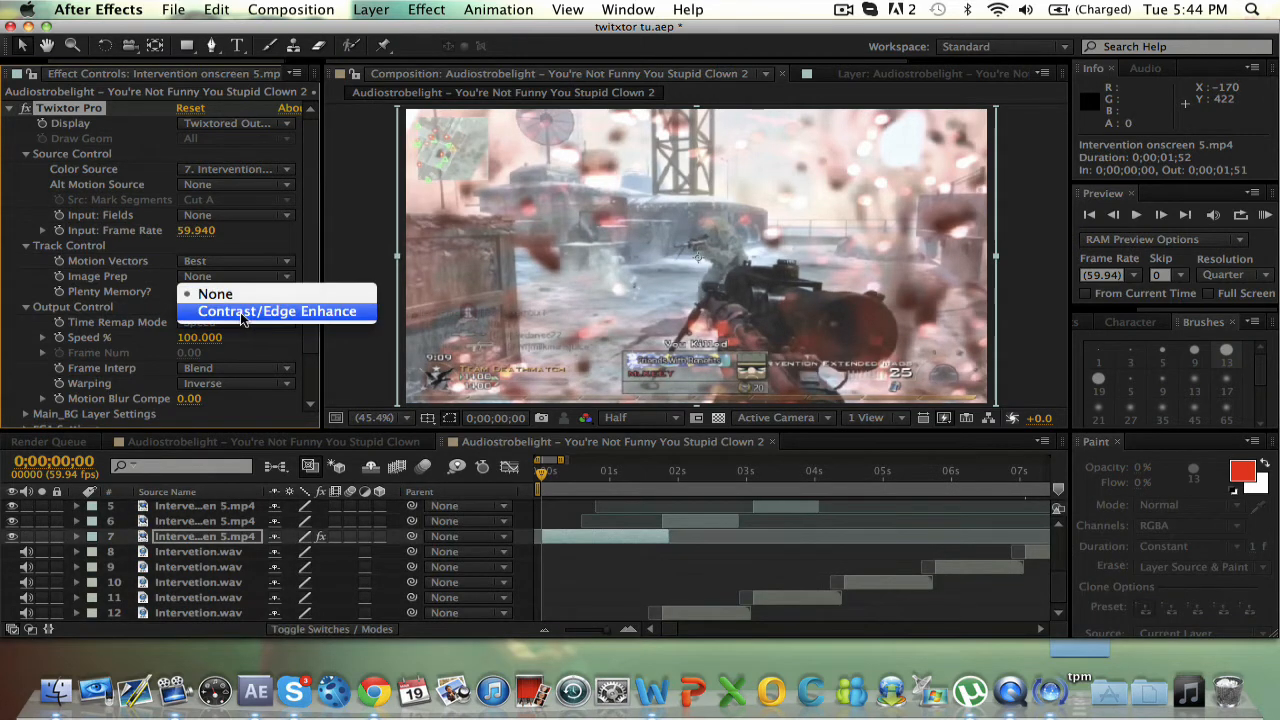
pyautogui.click(240, 313)
pyautogui.click(255, 385)
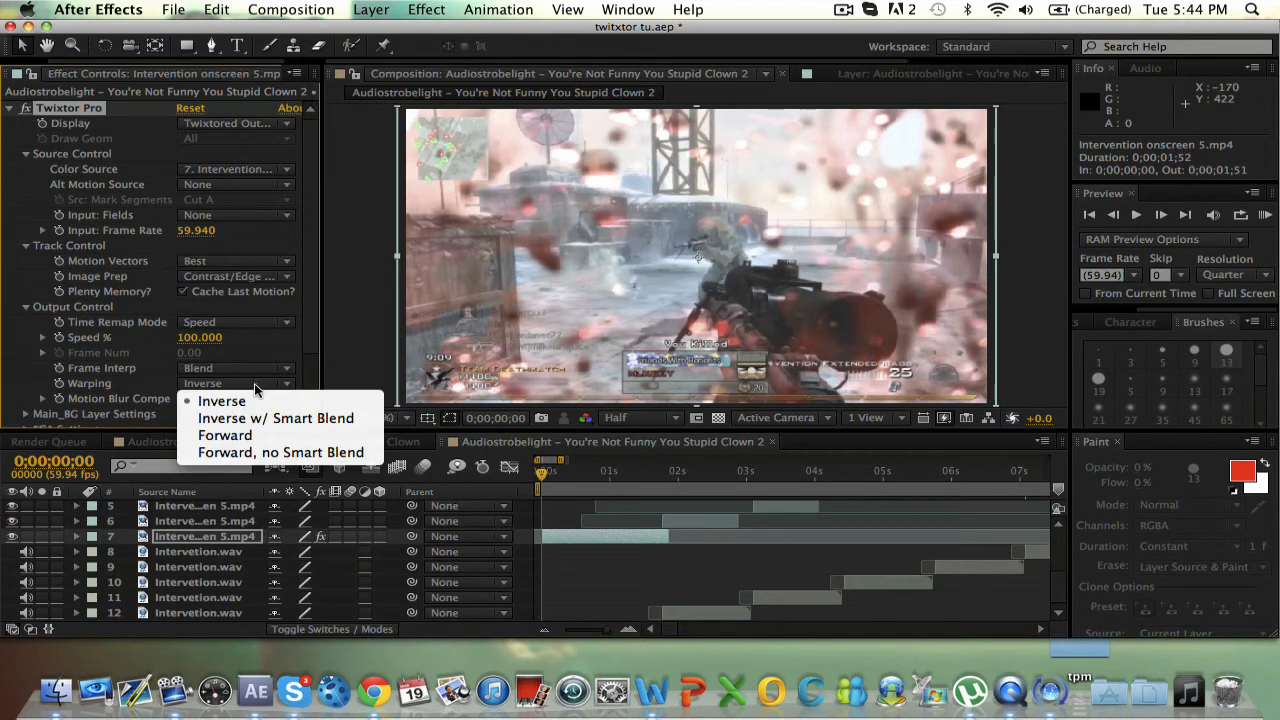
pyautogui.click(258, 419)
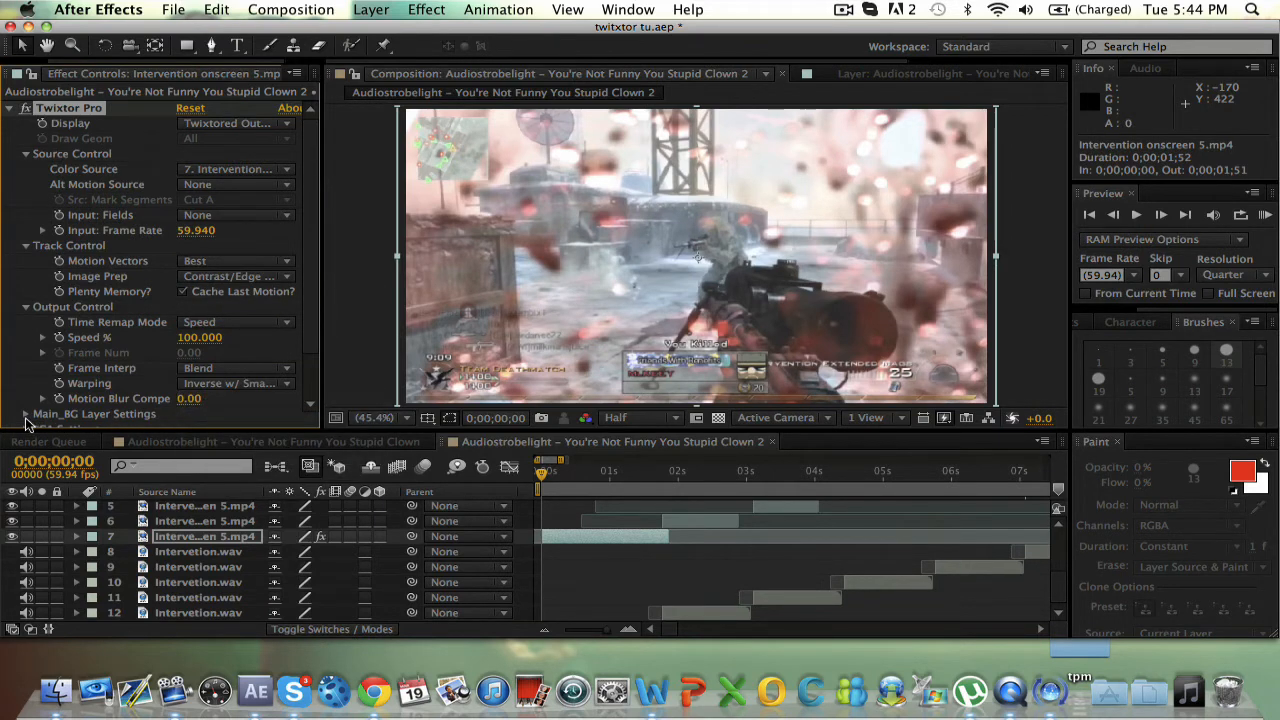
pyautogui.click(26, 414)
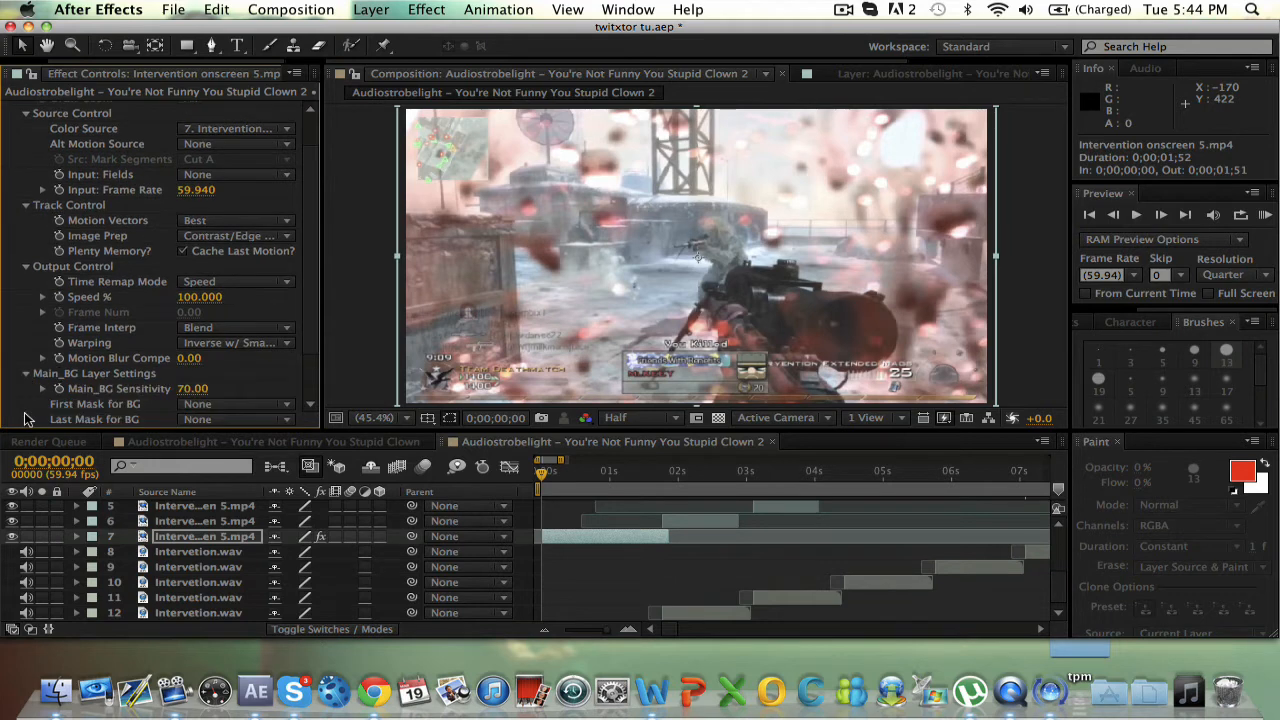
pyautogui.moveTo(181, 397); pyautogui.dragTo(313, 389)
pyautogui.click(199, 300)
pyautogui.write('3')
pyautogui.press('Return')
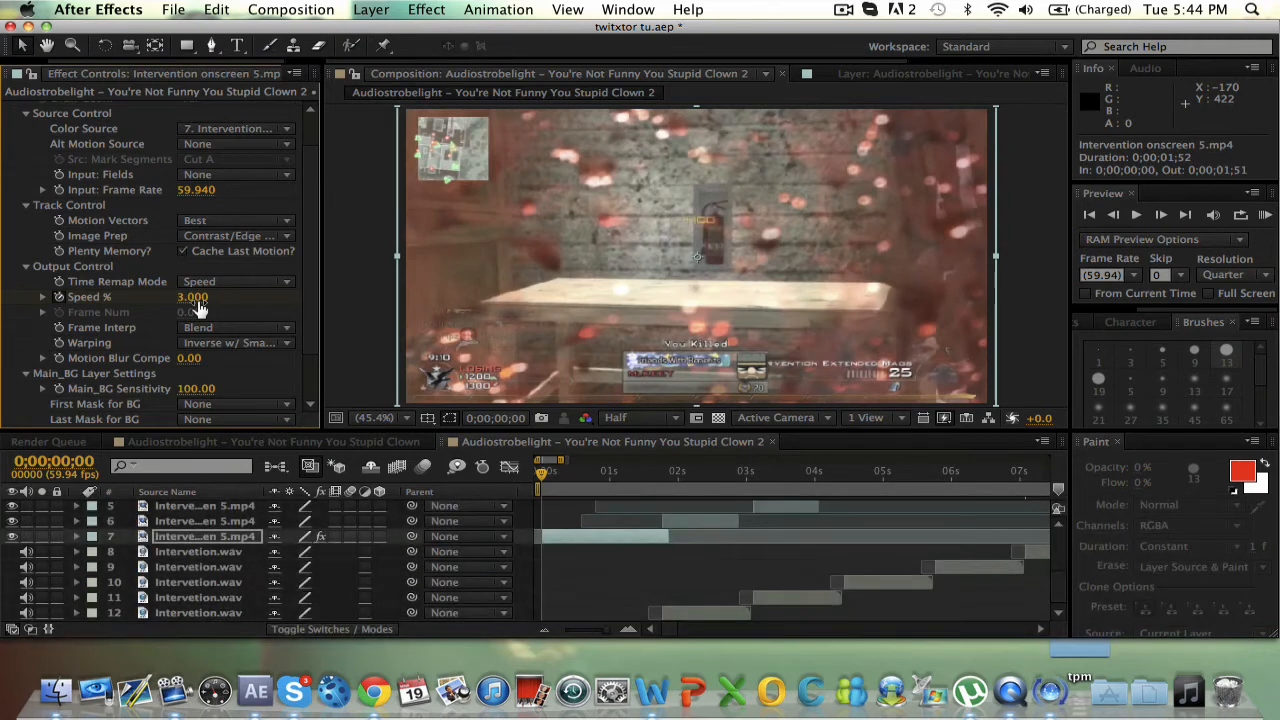
# Step: Set the Twixtor Speed % keyframe at the composition start to 100 and reveal the segment's keyframes in the timeline
pyautogui.click(195, 300)
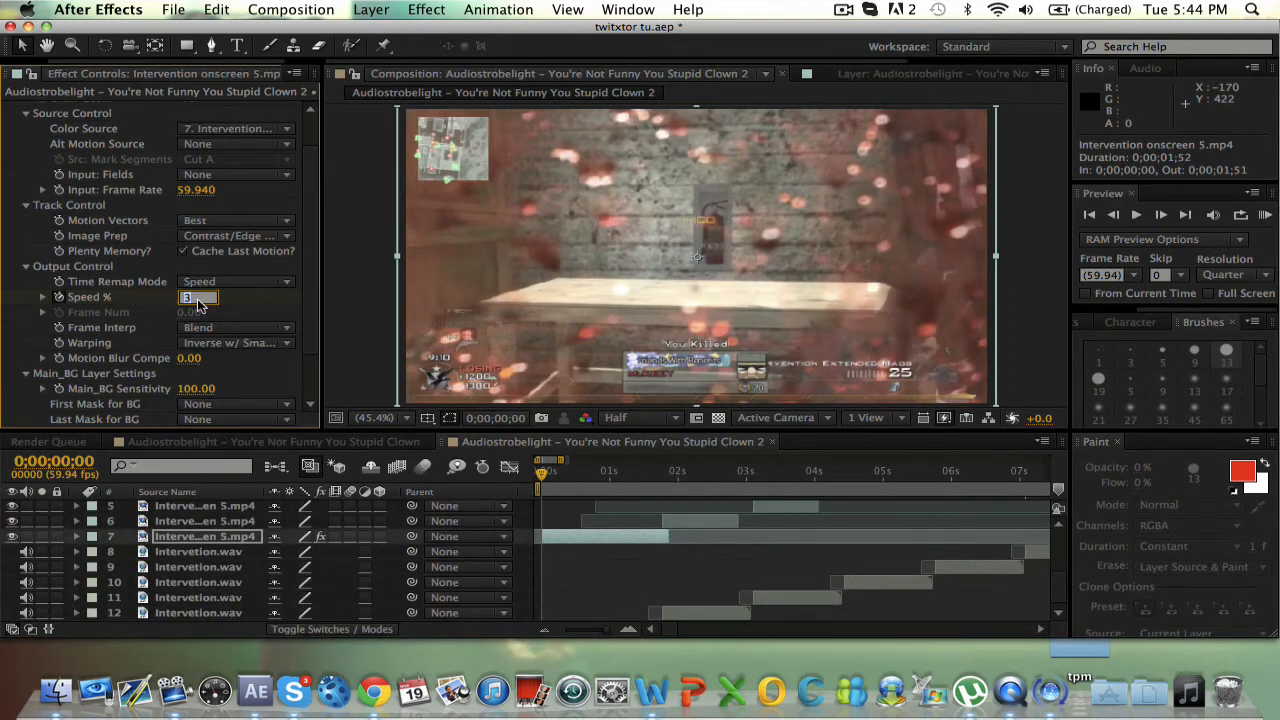
pyautogui.write('100')
pyautogui.press('Return')
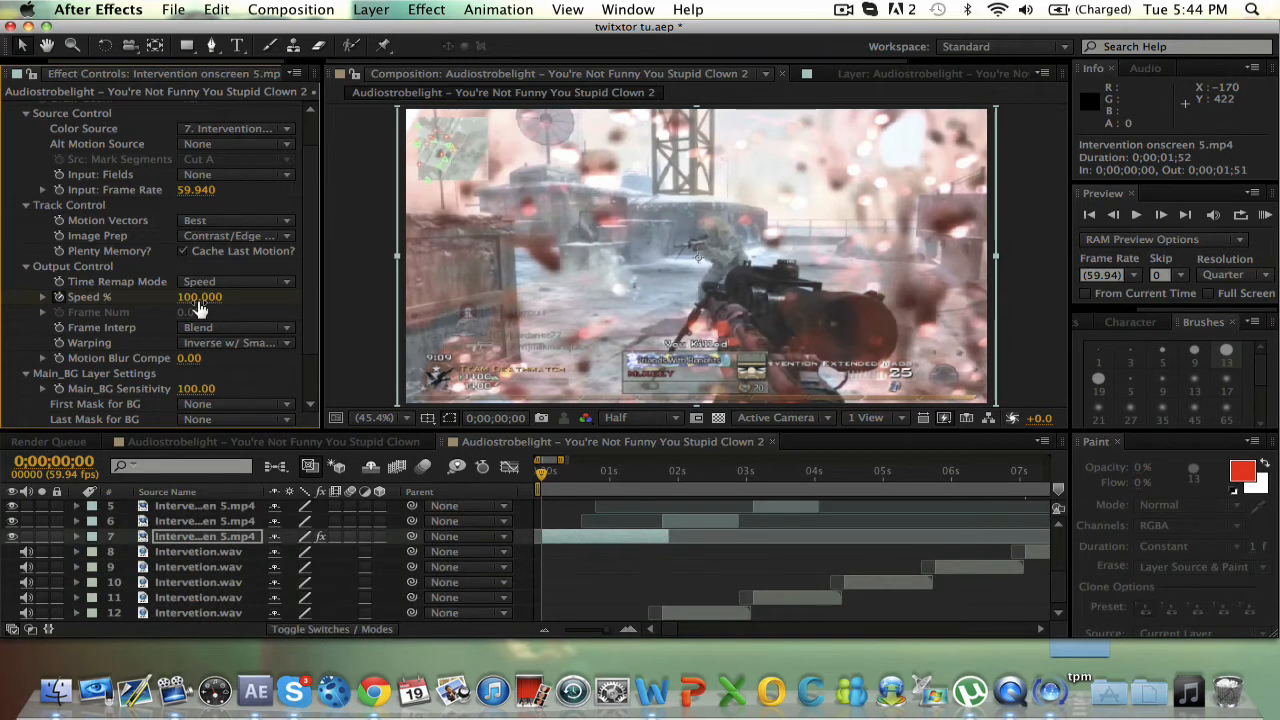
pyautogui.press('u')
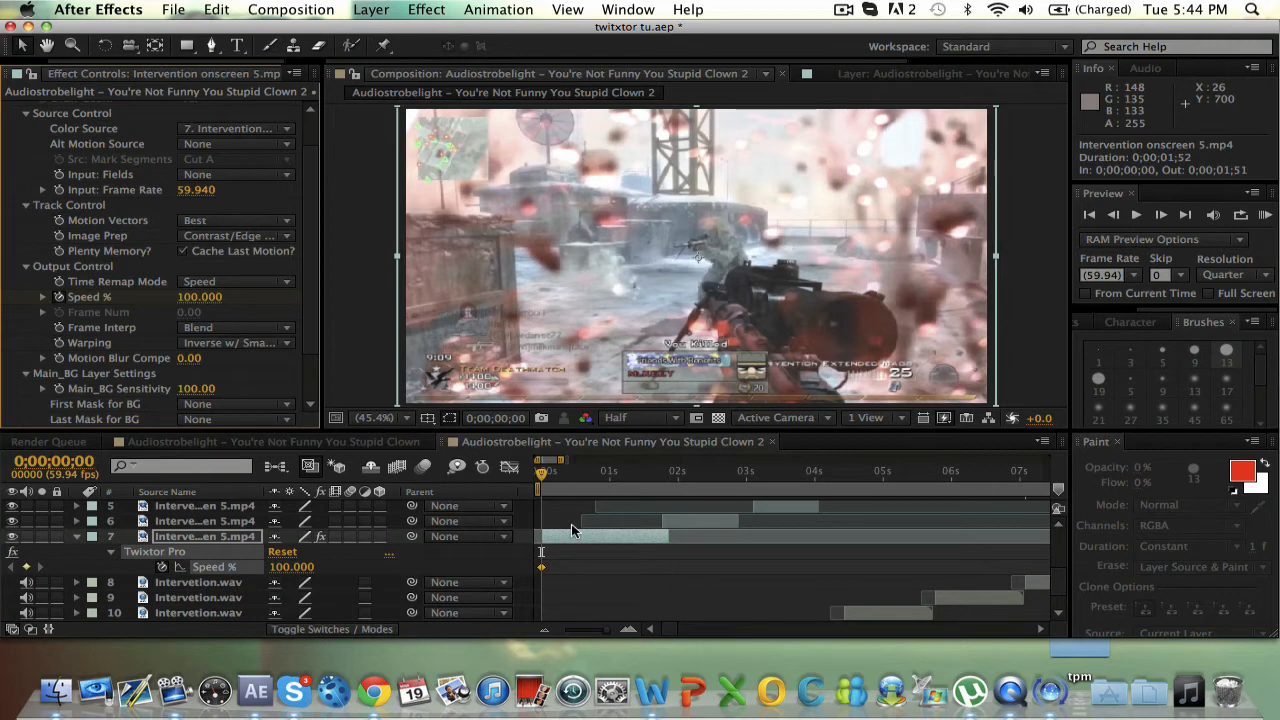
# Step: Add a Twixtor Speed % keyframe of 3 to the first gameplay segment at 0;00;00;06
pyautogui.press('super+Right')
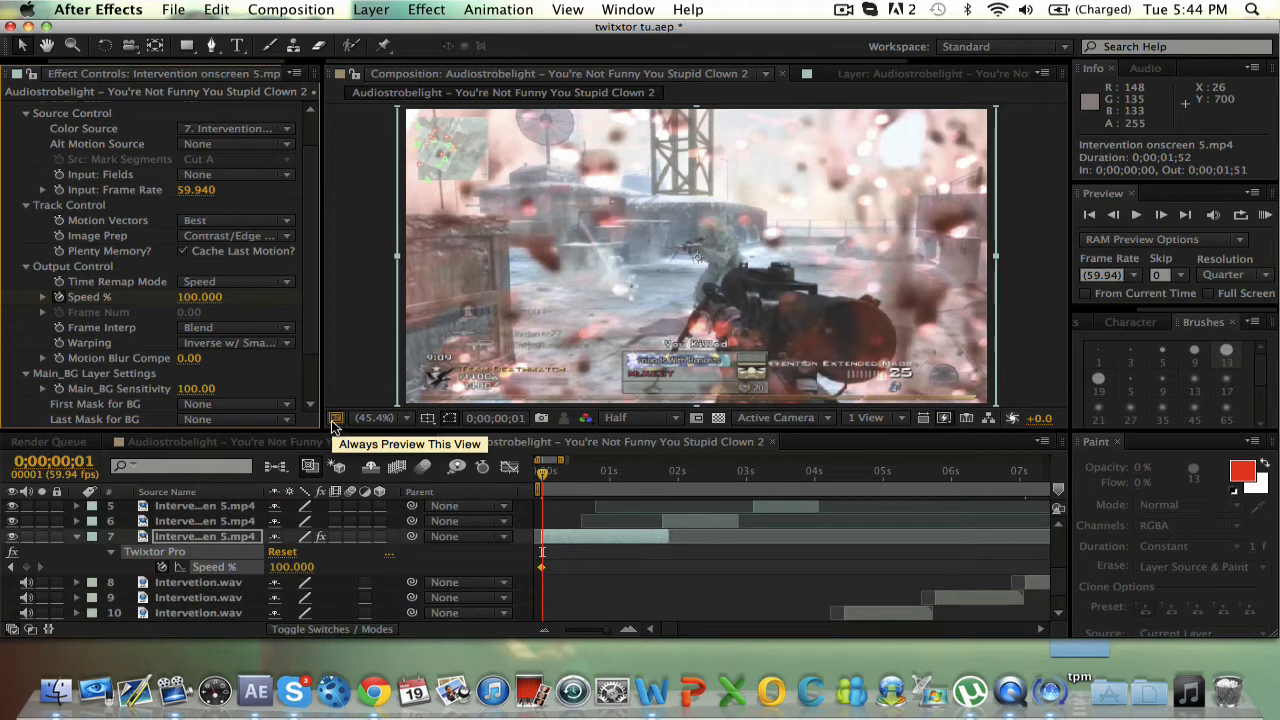
pyautogui.press('super+Right')
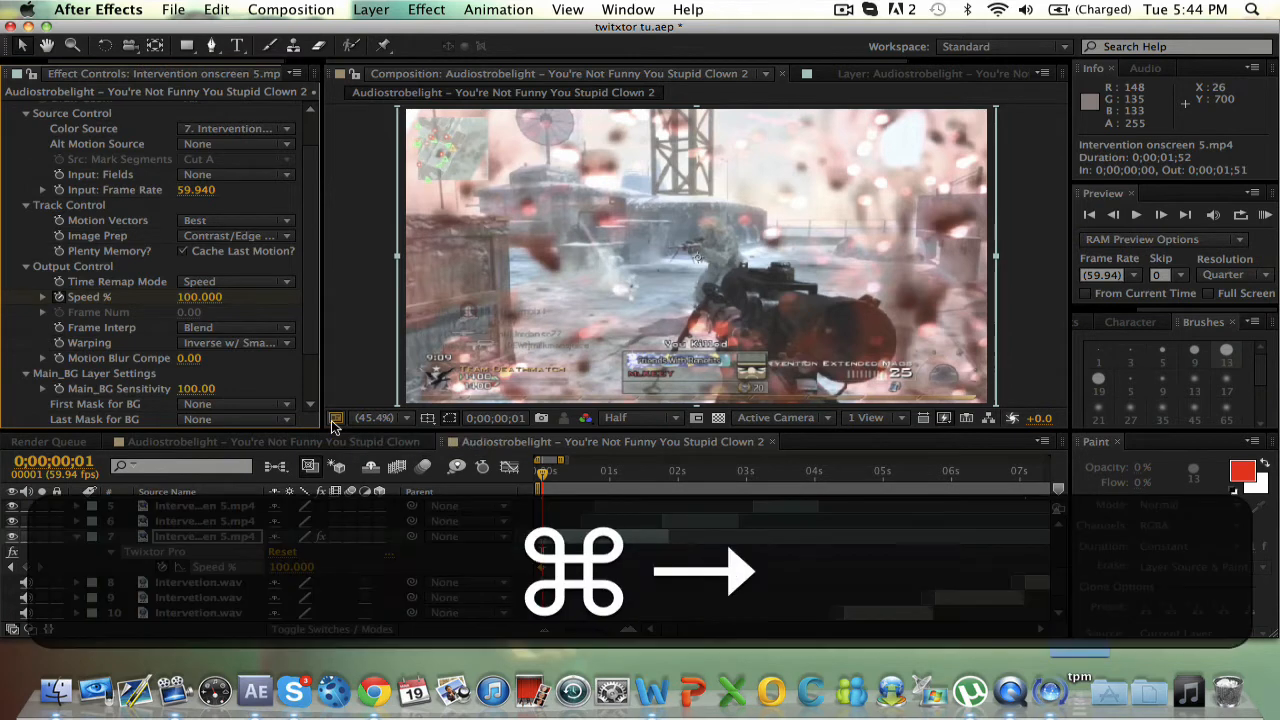
pyautogui.press('super+Right')
pyautogui.press('super+Right')
pyautogui.press('super+Right')
pyautogui.press('super+Right')
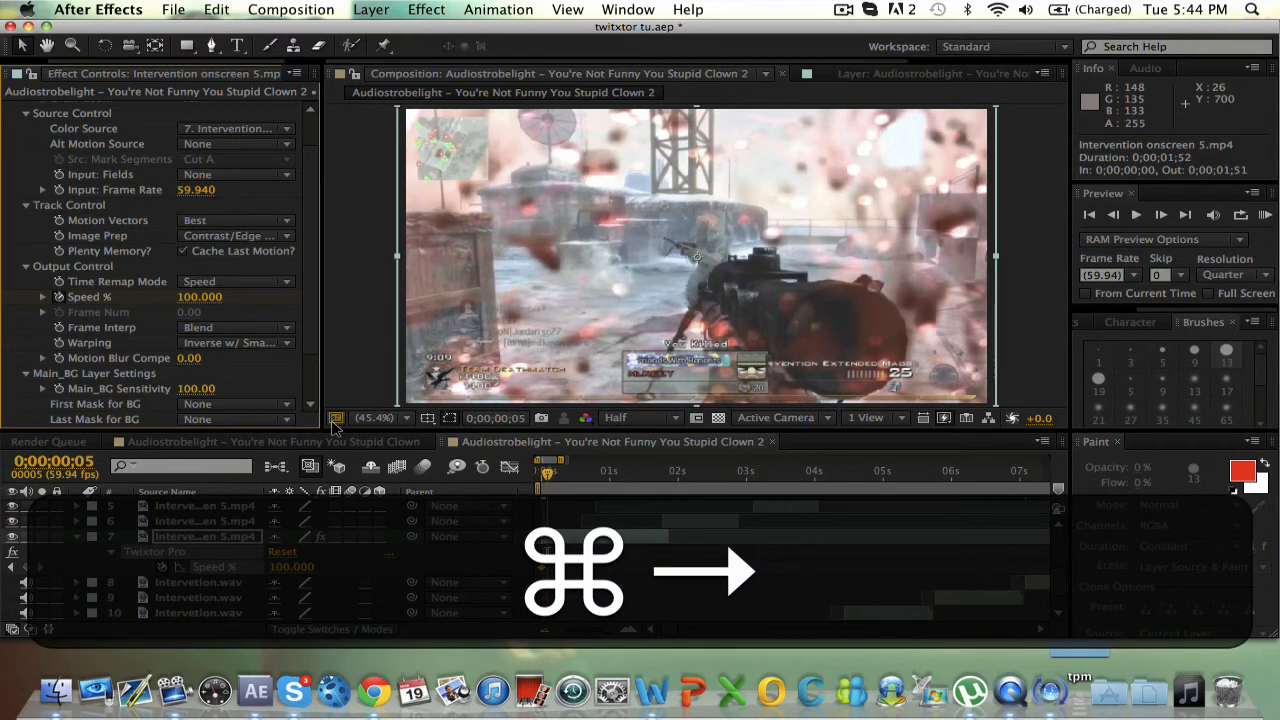
pyautogui.click(200, 297)
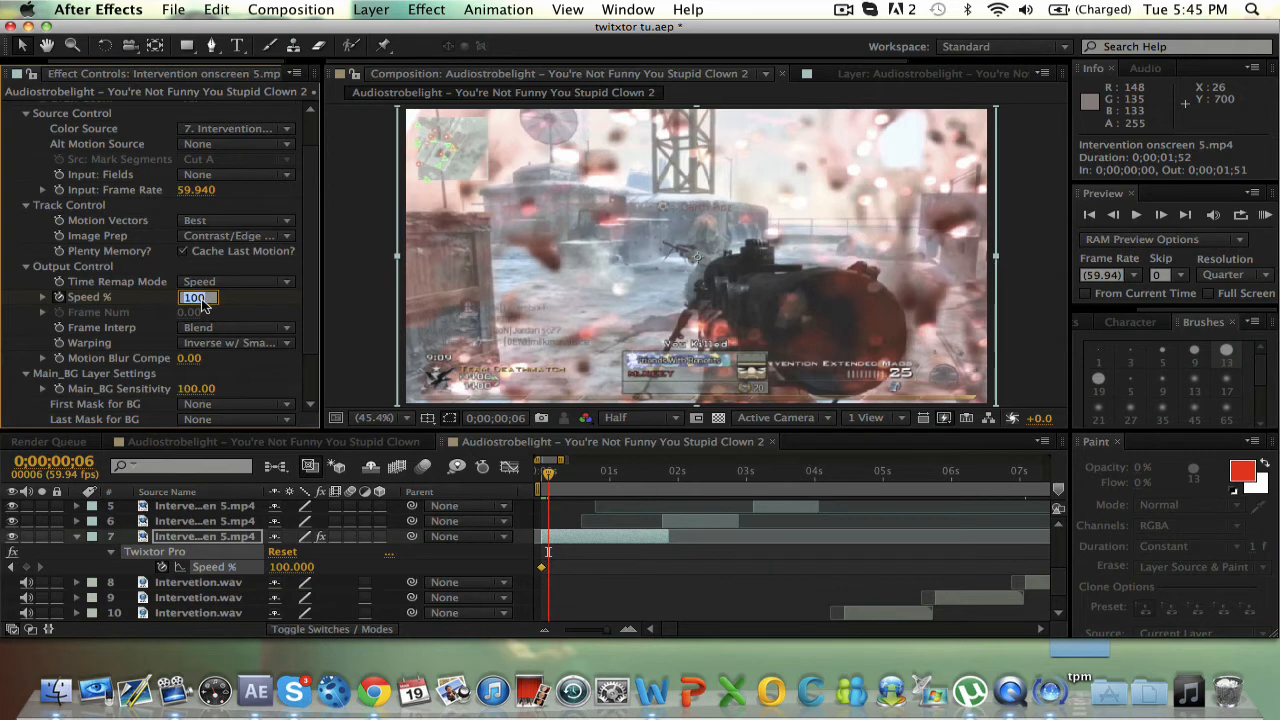
pyautogui.write('3')
pyautogui.press('Return')
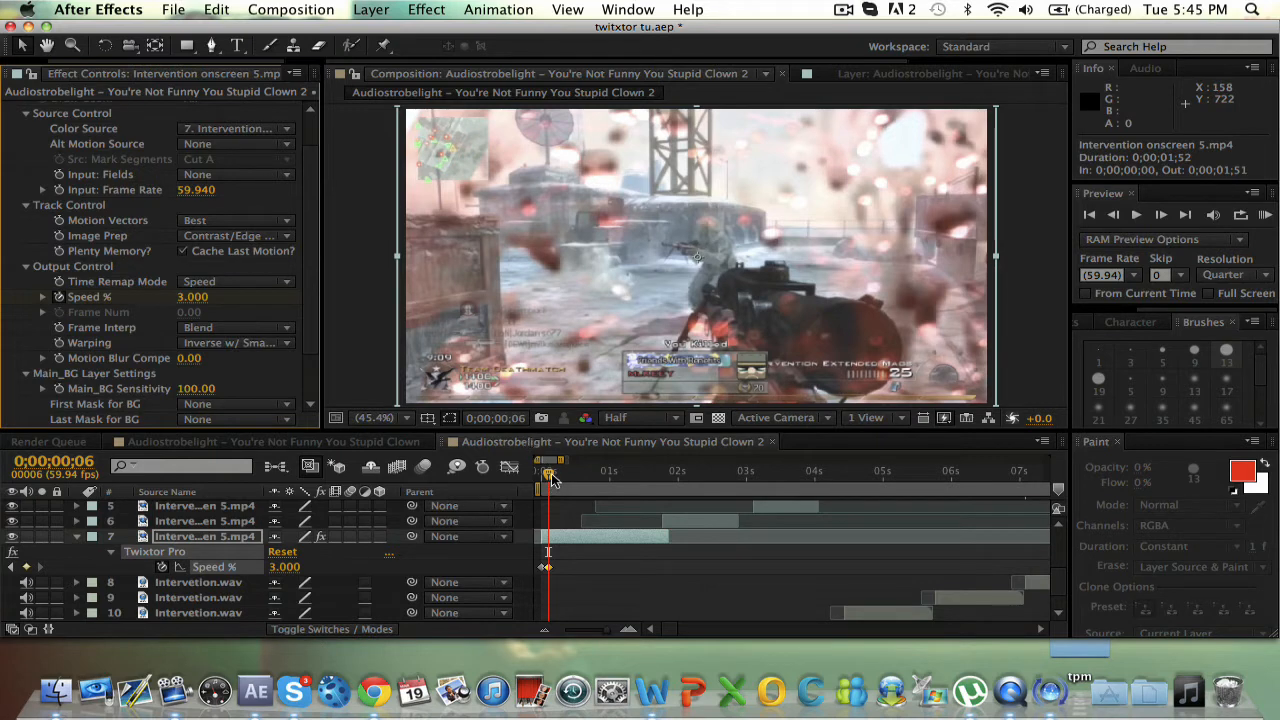
# Step: Trim the first gameplay segment's end to 0;00;01;45, just before the second segment starts
pyautogui.moveTo(551, 476); pyautogui.dragTo(665, 468)
pyautogui.press('super+Right')
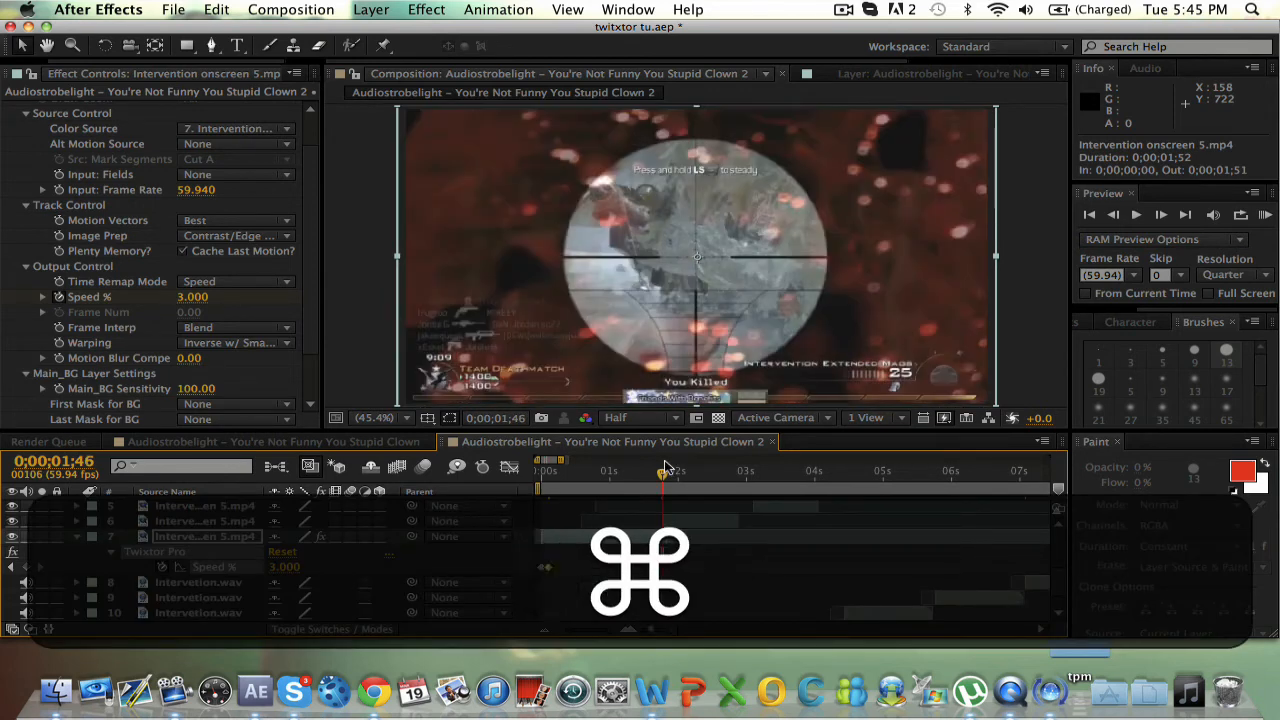
pyautogui.press('super+Left')
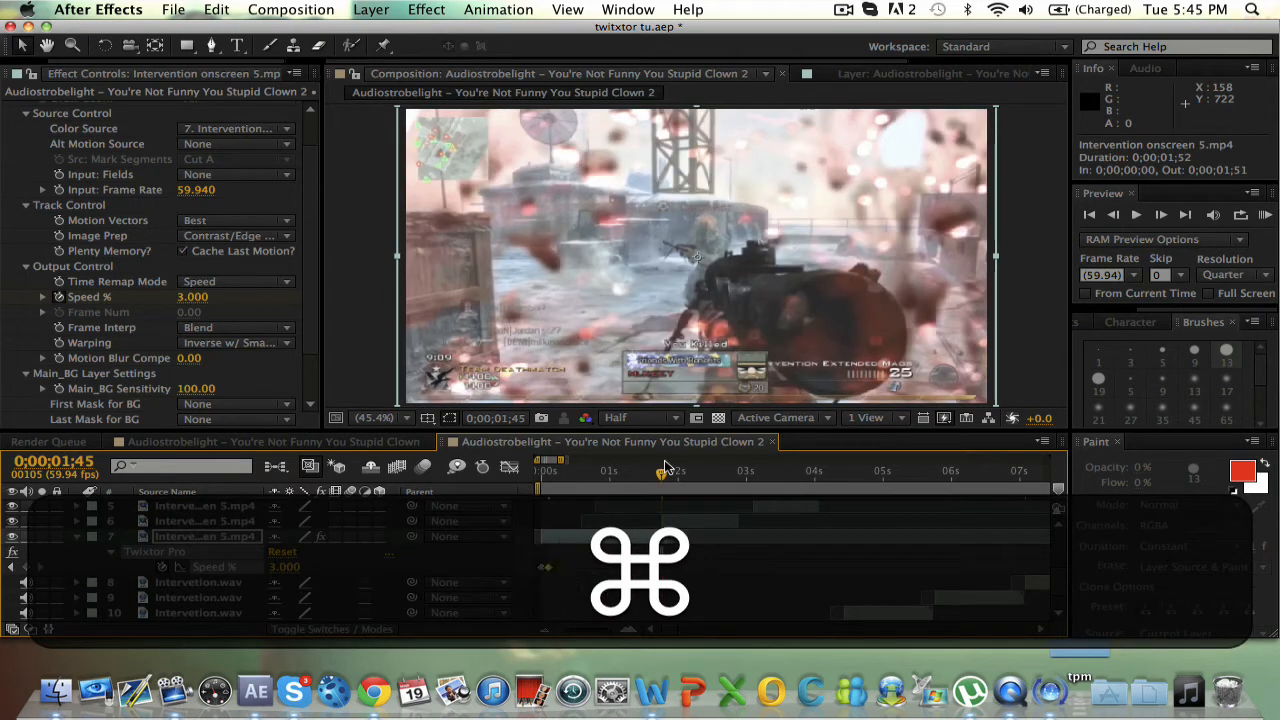
pyautogui.hotkey('alt', ']')
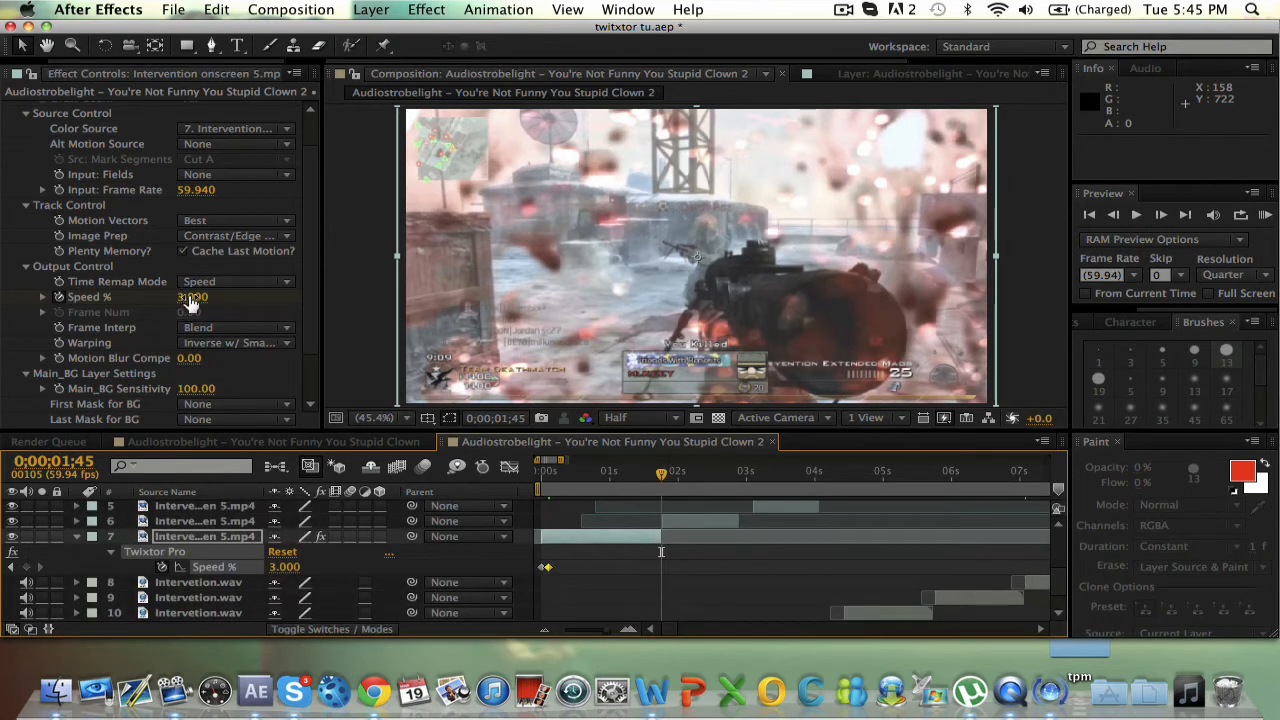
# Step: Keyframe Speed % at 23 at 0;00;01;45, compare that frame with the next segment's first frame, and check the slowed motion before it
pyautogui.moveTo(191, 297); pyautogui.dragTo(188, 297)
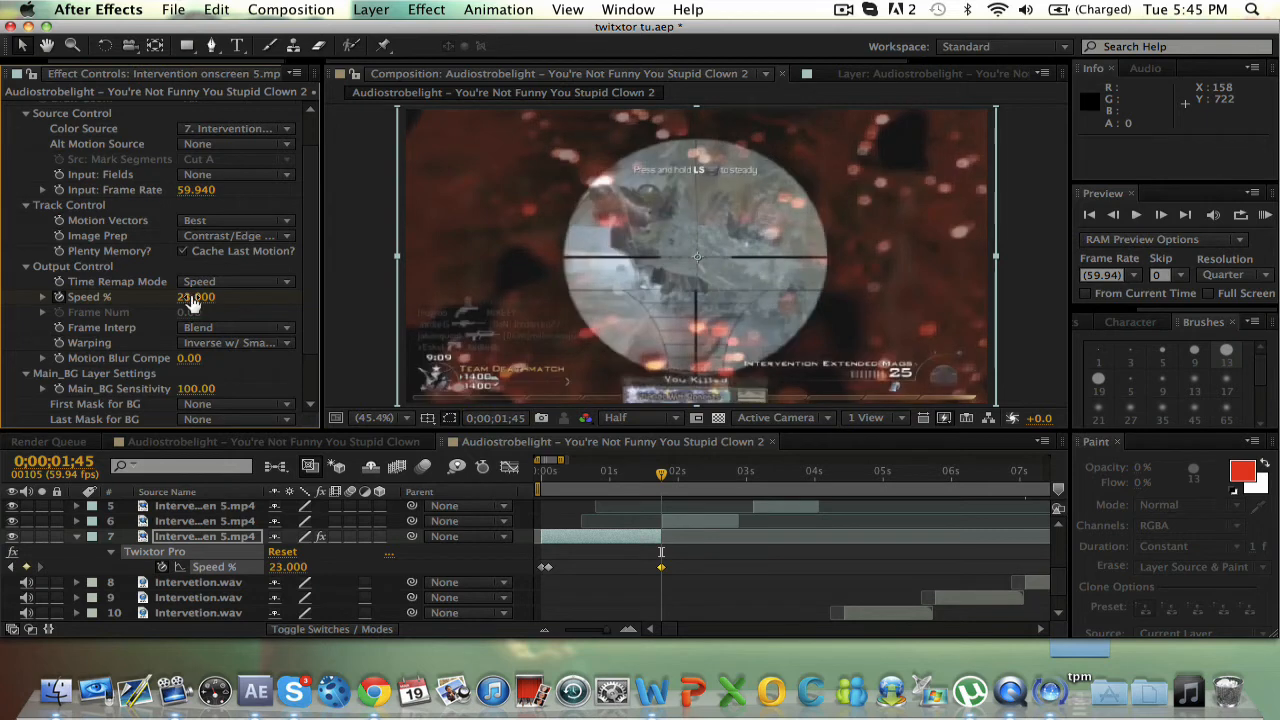
pyautogui.press('super+Right')
pyautogui.press('super+Left')
pyautogui.moveTo(650, 536); pyautogui.dragTo(660, 536)
pyautogui.moveTo(658, 481); pyautogui.dragTo(595, 481)
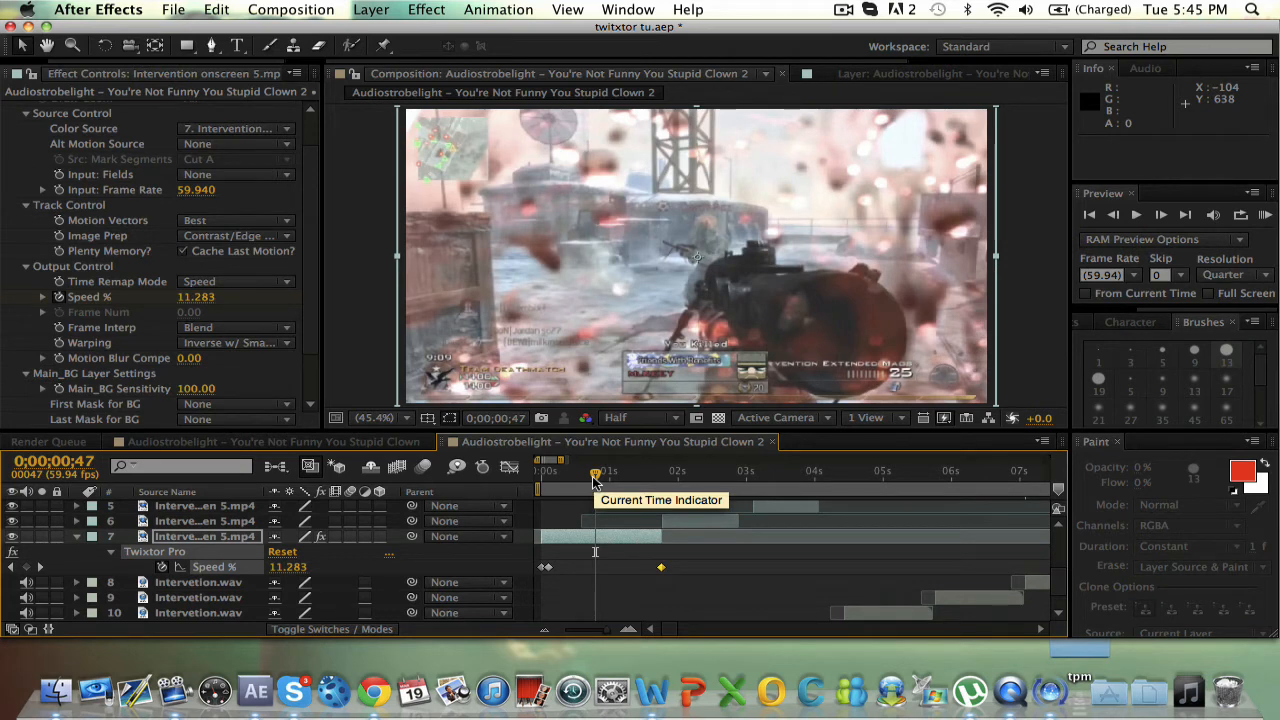
pyautogui.moveTo(595, 481); pyautogui.dragTo(638, 482)
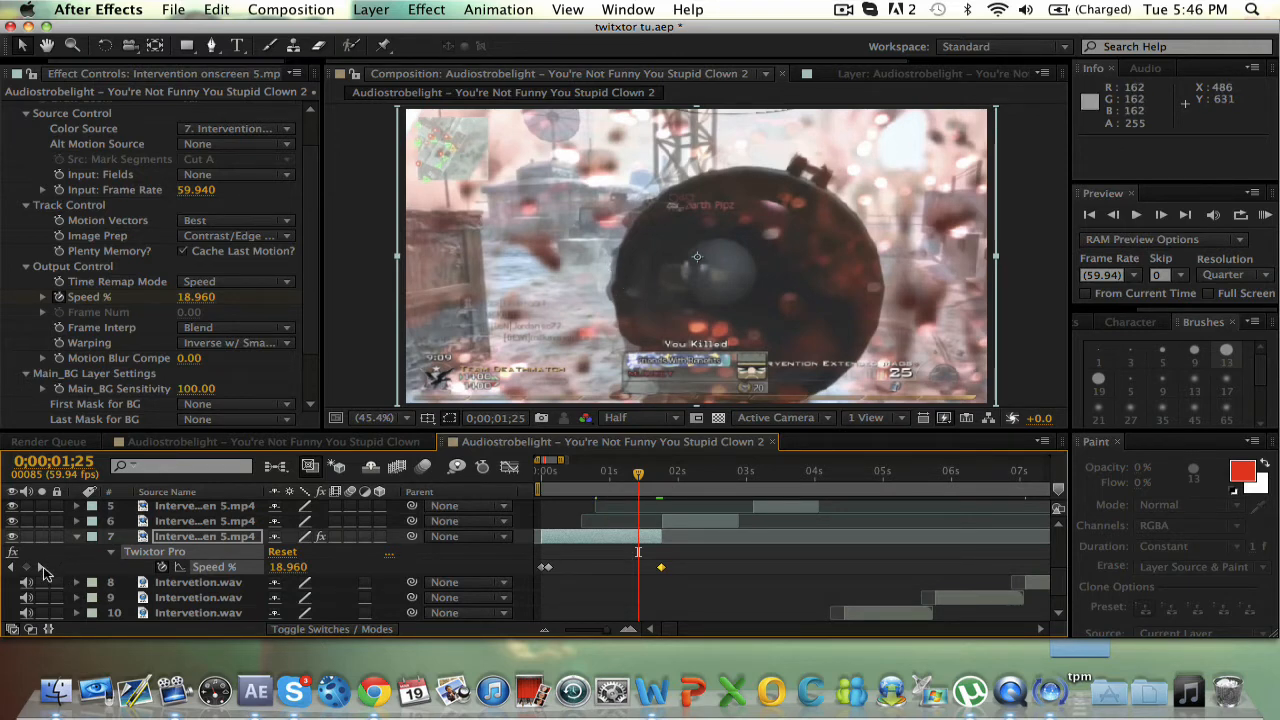
pyautogui.click(42, 568)
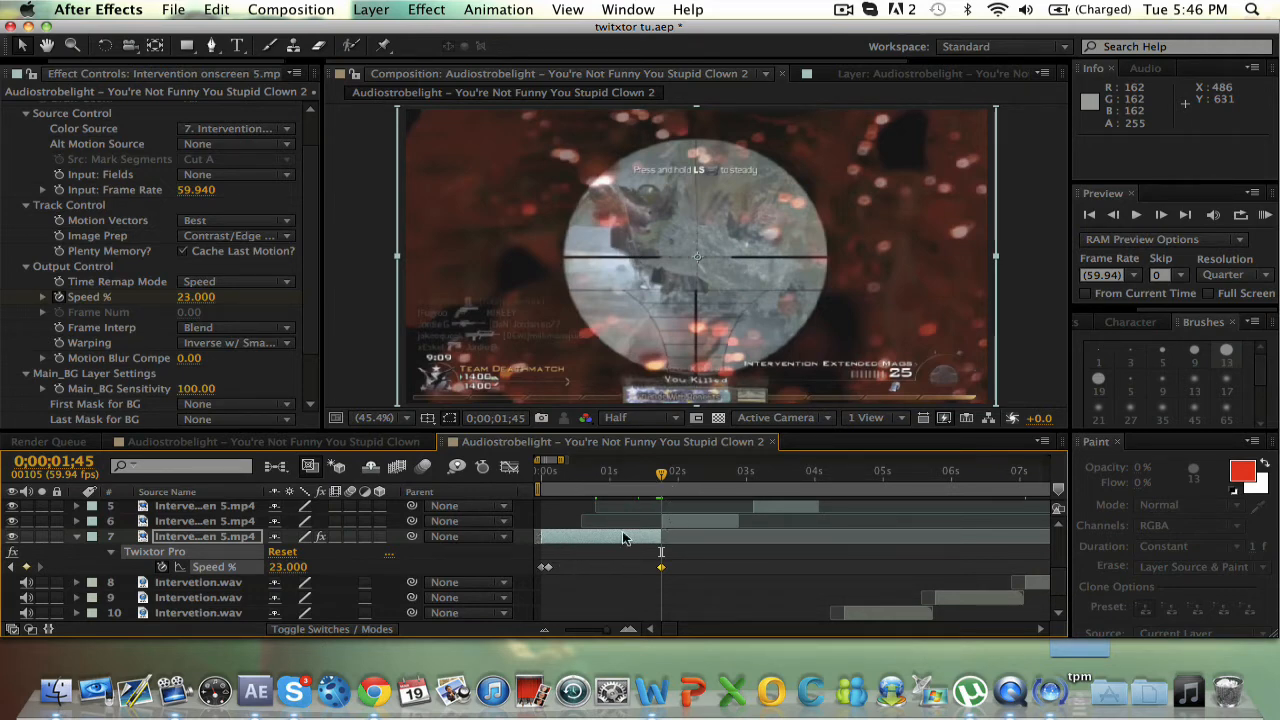
# Step: Add a Speed % keyframe of 3 at 0;00;00;51 to hold the slow motion longer
pyautogui.click(599, 474)
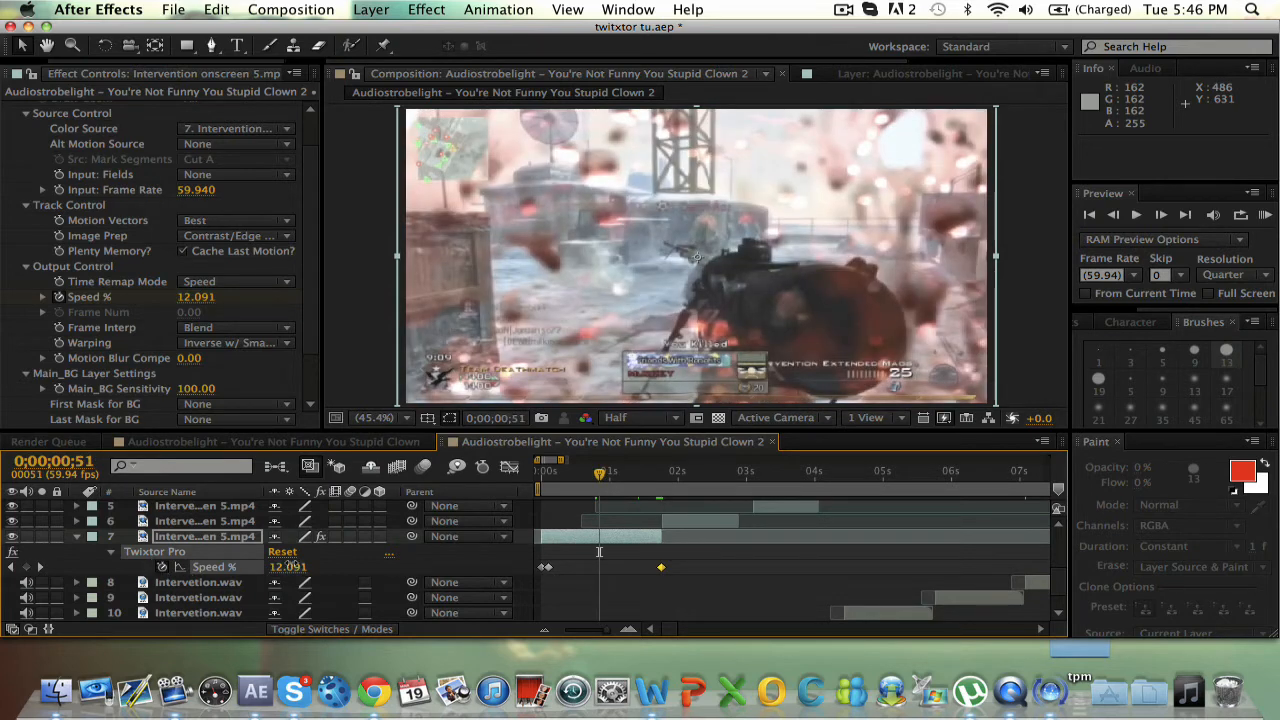
pyautogui.click(287, 566)
pyautogui.write('3')
pyautogui.press('Return')
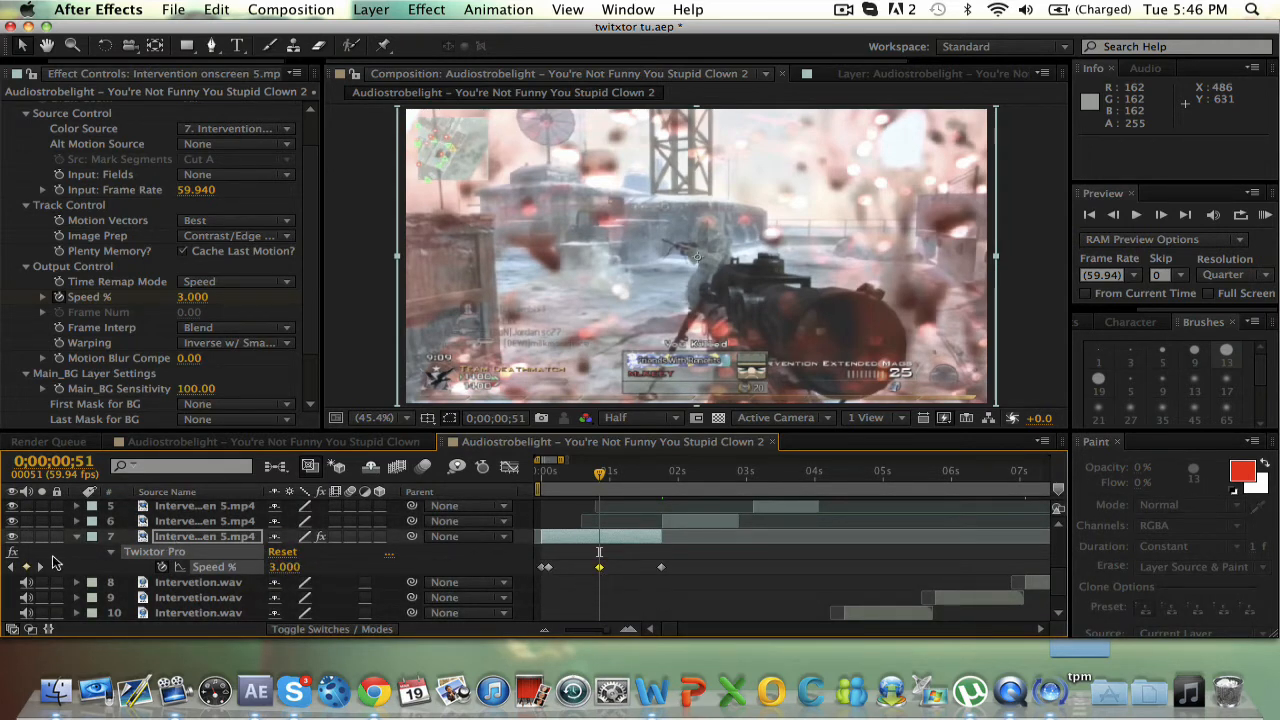
# Step: Adjust the Speed % keyframe at 0;00;01;45 to 33 so the frame there matches the second segment's first frame
pyautogui.click(41, 567)
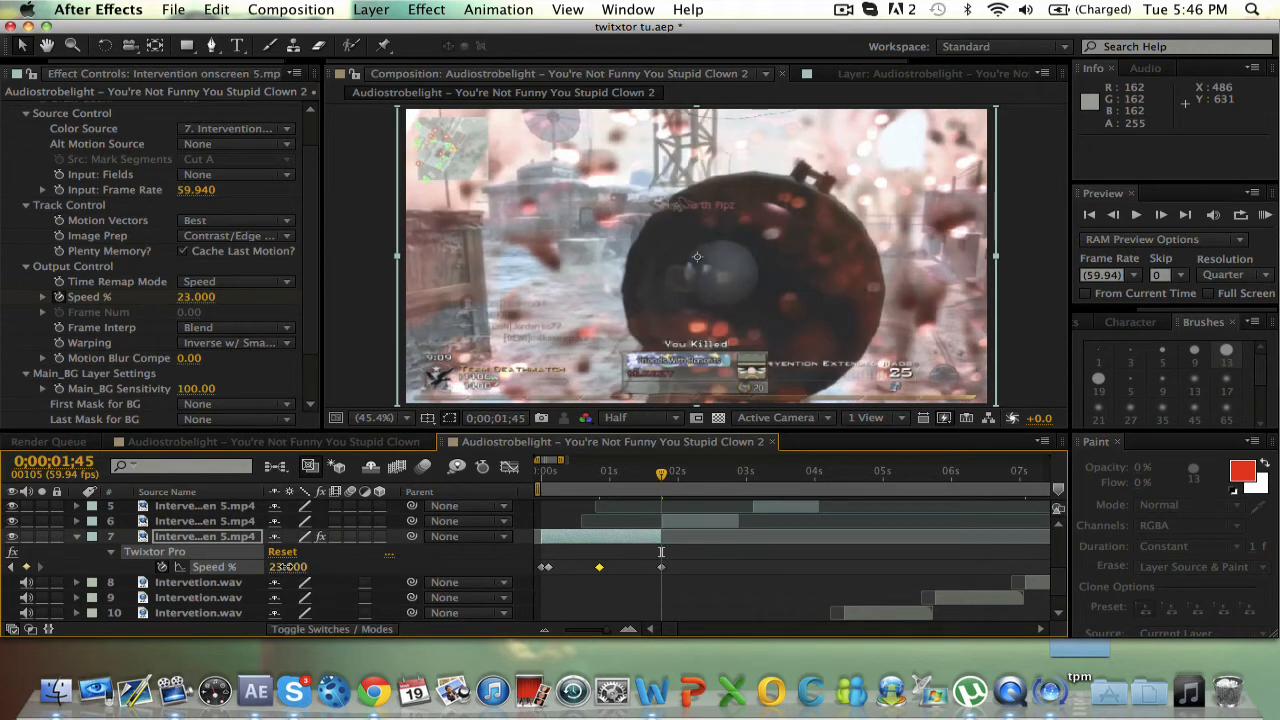
pyautogui.moveTo(286, 567); pyautogui.dragTo(285, 567)
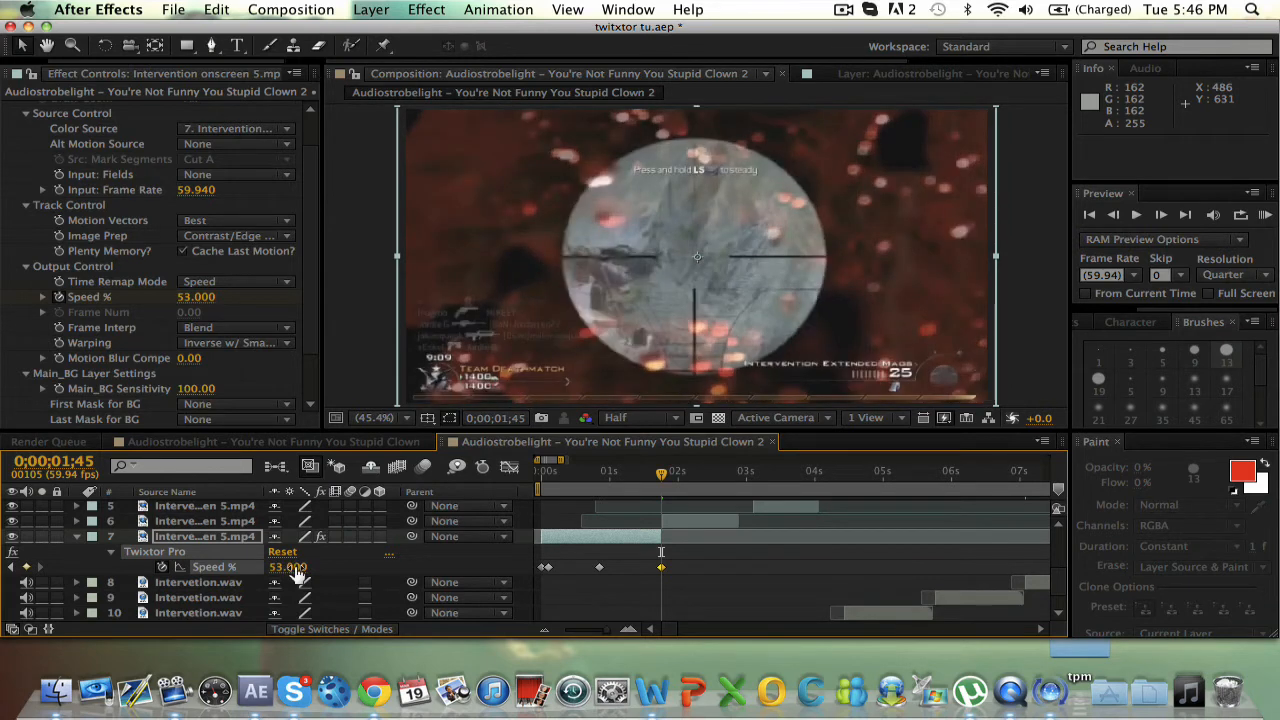
pyautogui.press('super+Right')
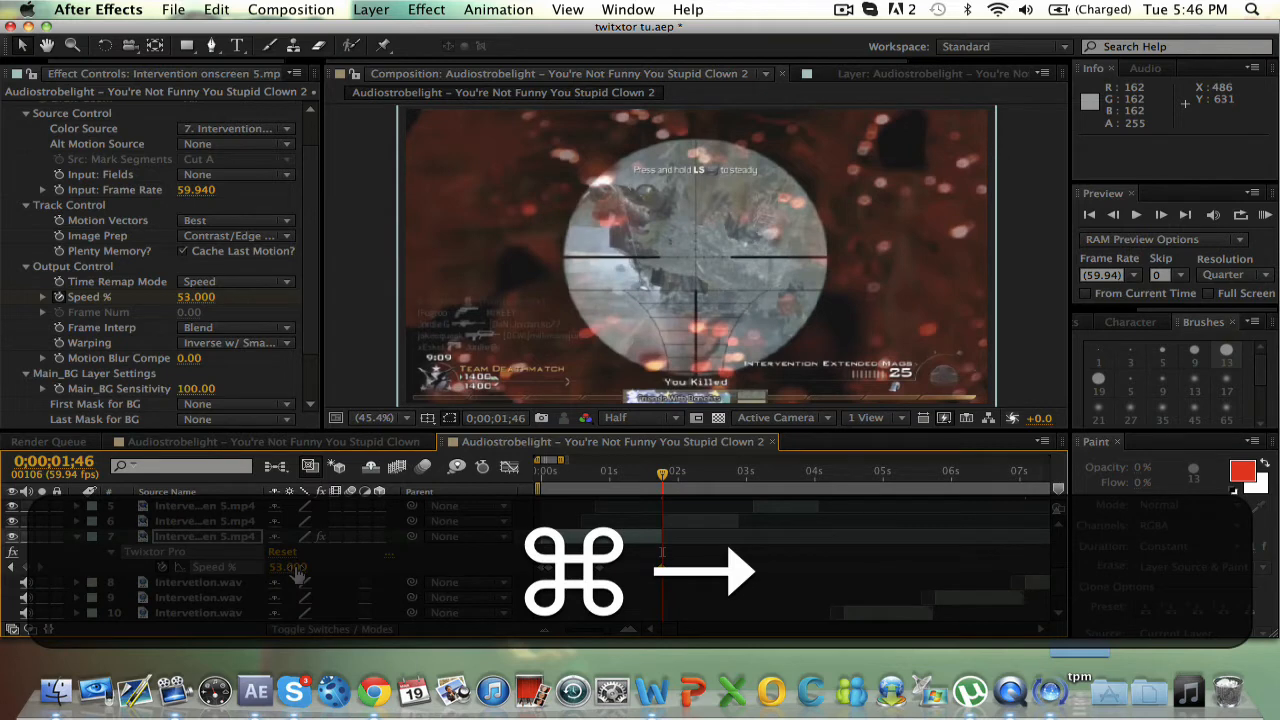
pyautogui.press('super+Left')
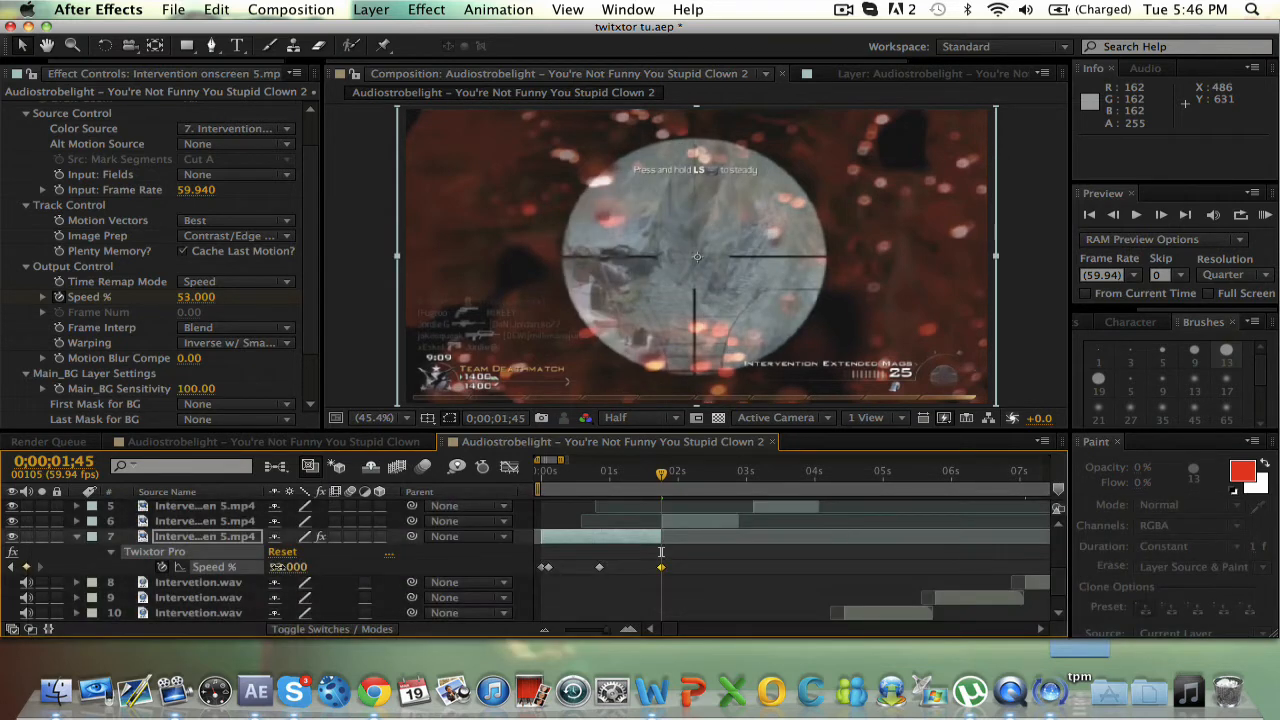
pyautogui.moveTo(277, 566); pyautogui.dragTo(277, 566)
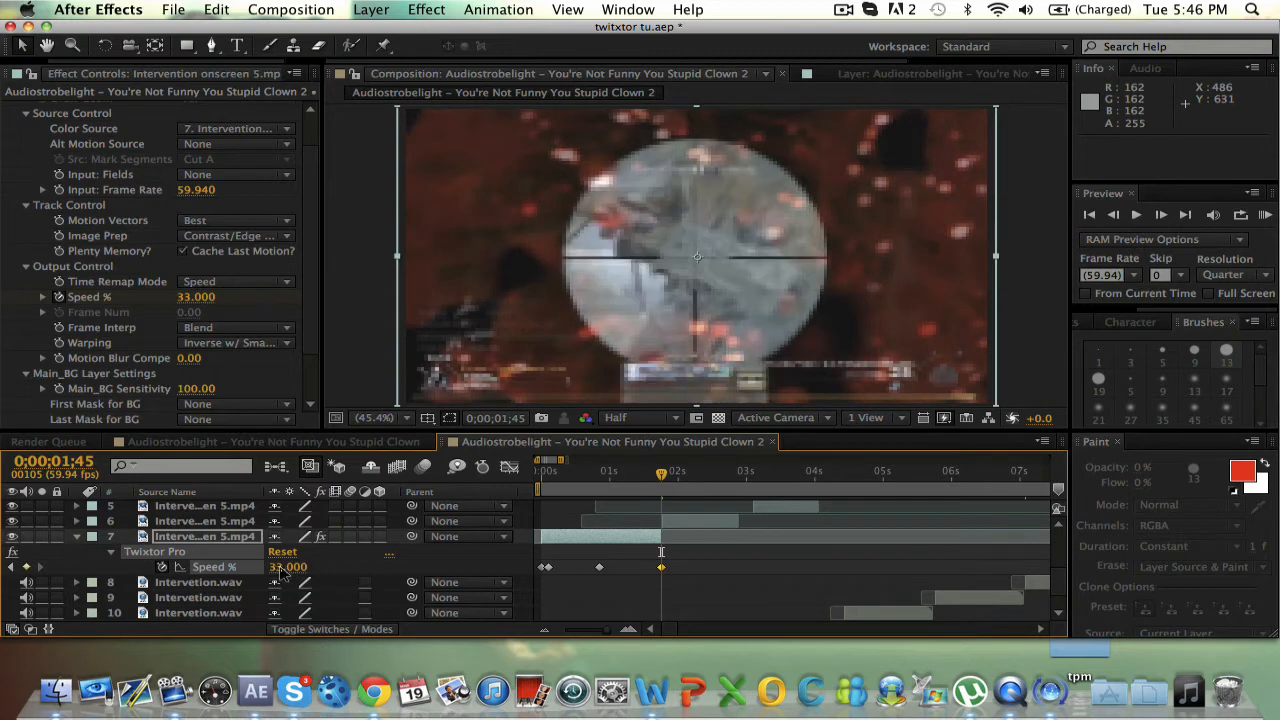
pyautogui.press('super+Right')
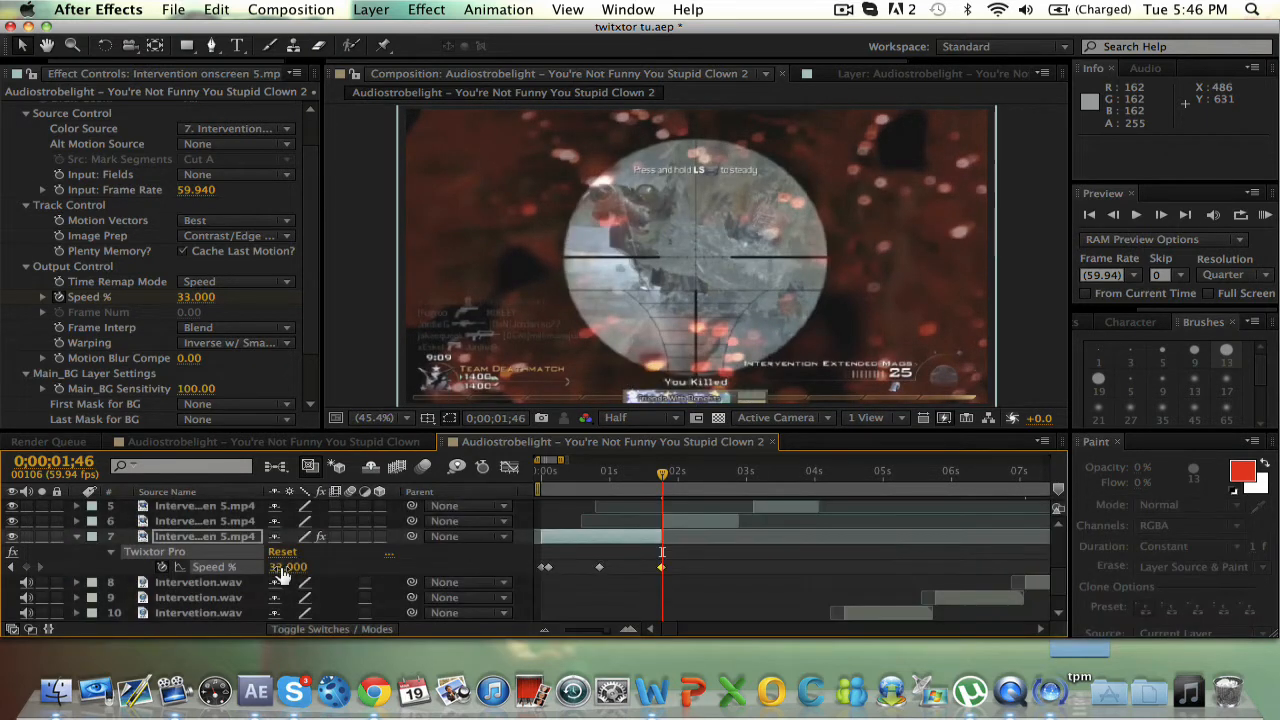
pyautogui.press('super+Left')
pyautogui.press('super+Right')
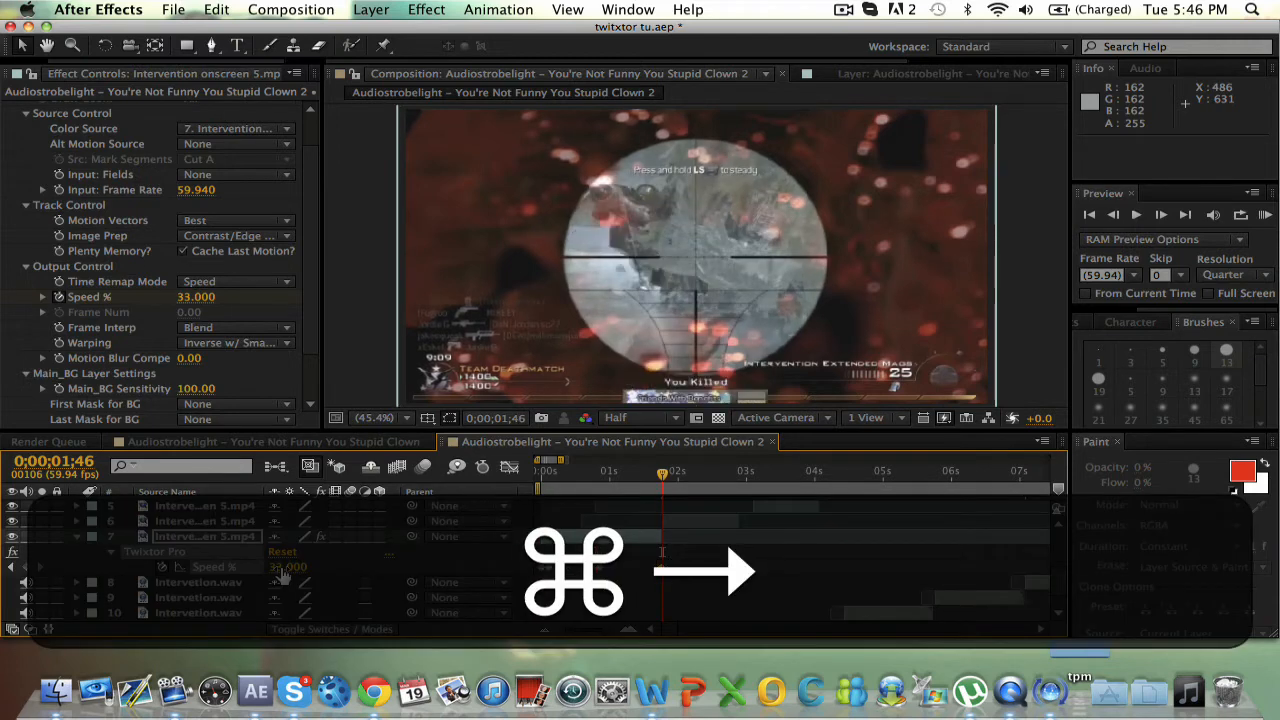
# Step: Collapse the first segment's keyframes and extend the second gameplay segment's end to 0;00;03;25
pyautogui.press('u')
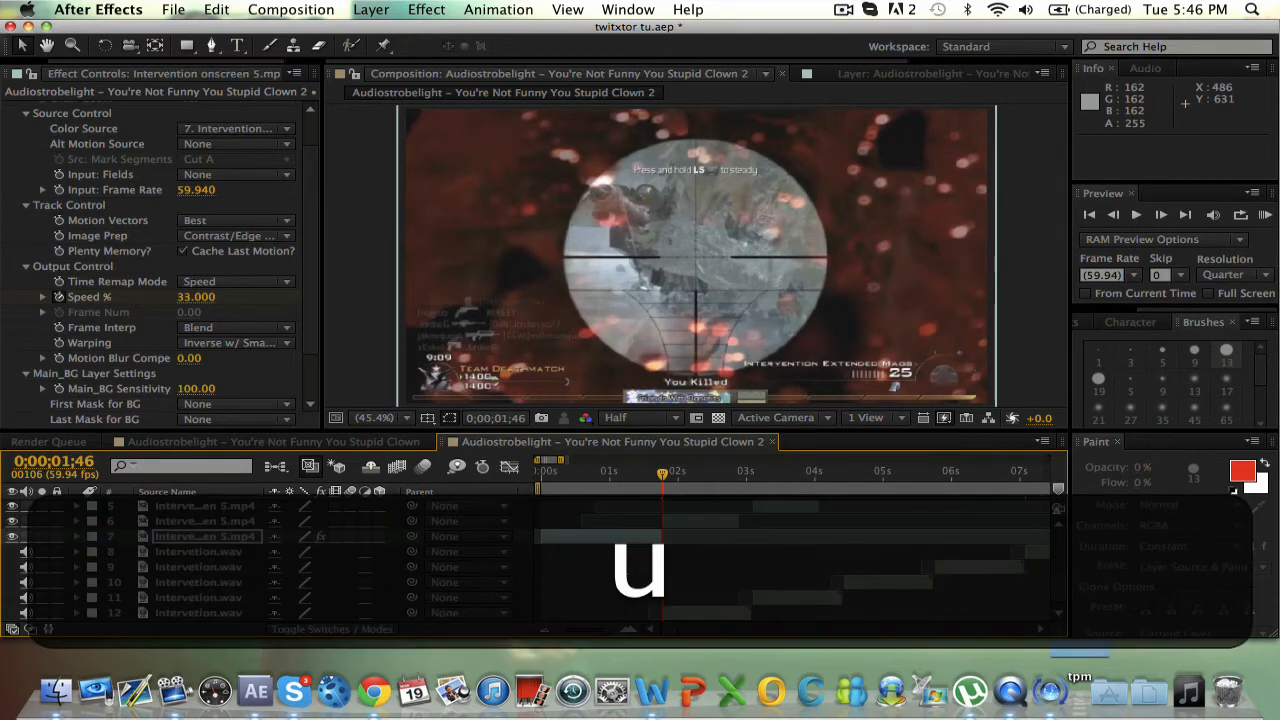
pyautogui.moveTo(740, 521); pyautogui.dragTo(784, 521)
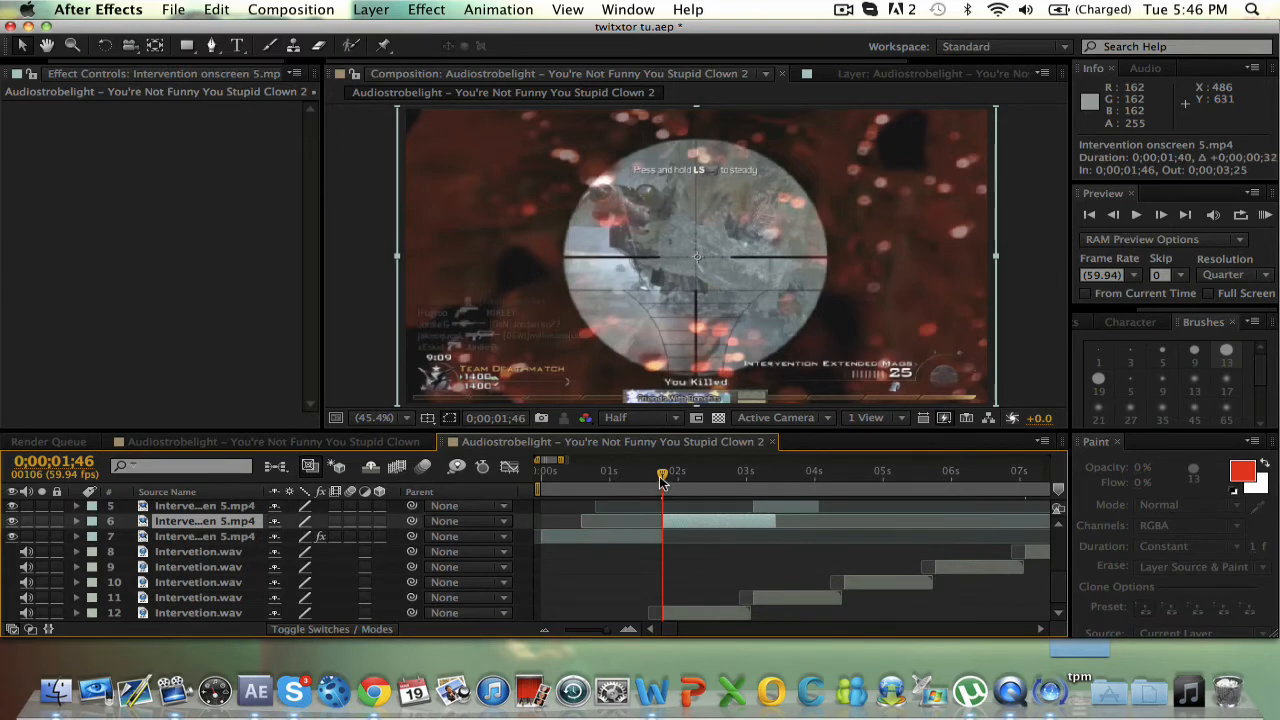
# Step: Find the frame just after the shot at 0;00;02;35, apply Twixtor Pro to the second gameplay segment, and set its input frame rate to 59.94
pyautogui.moveTo(662, 481); pyautogui.dragTo(672, 479)
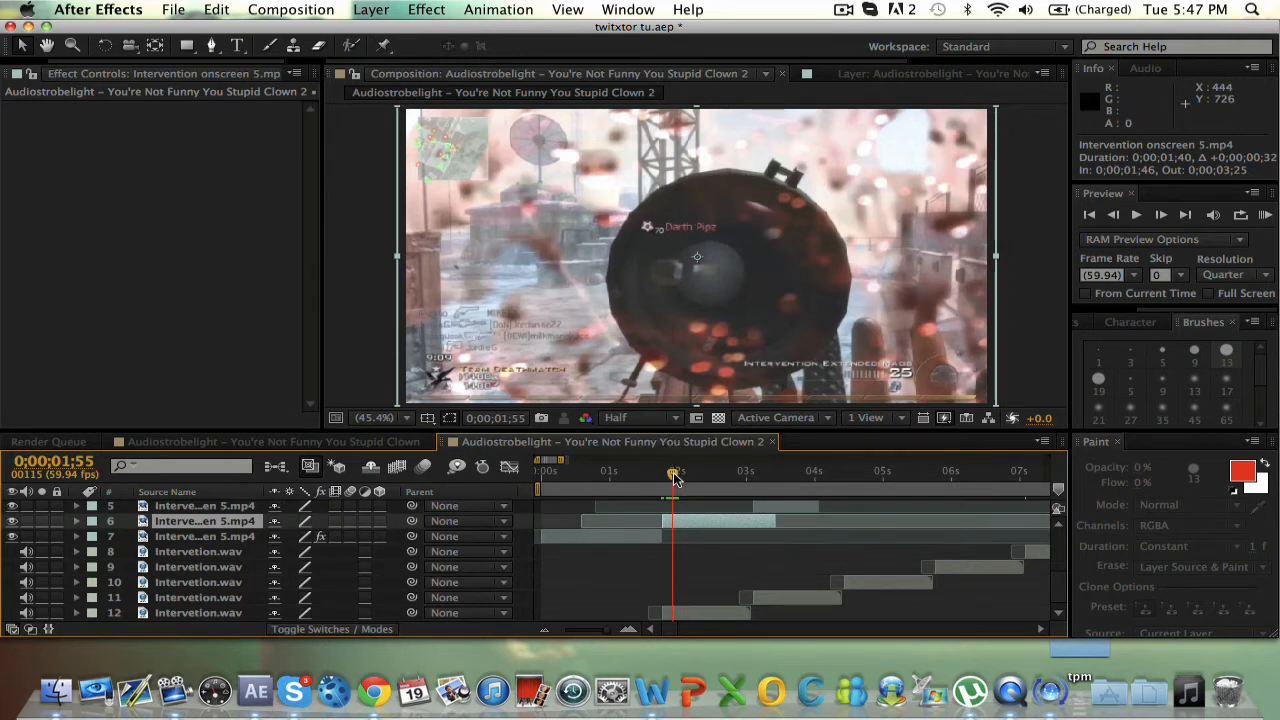
pyautogui.moveTo(674, 478); pyautogui.dragTo(720, 470)
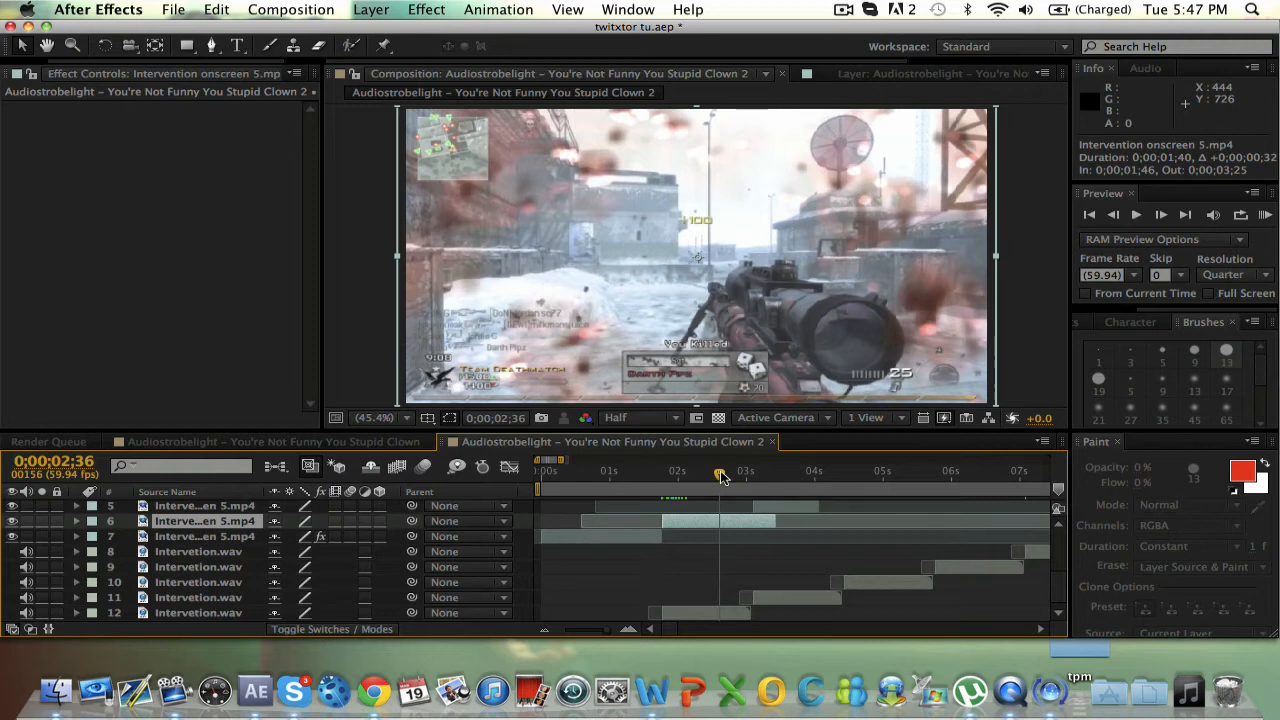
pyautogui.moveTo(720, 470)
pyautogui.mouseDown()
pyautogui.moveTo(662, 477)
pyautogui.moveTo(708, 472)
pyautogui.mouseUp()
pyautogui.moveTo(709, 472); pyautogui.dragTo(718, 473)
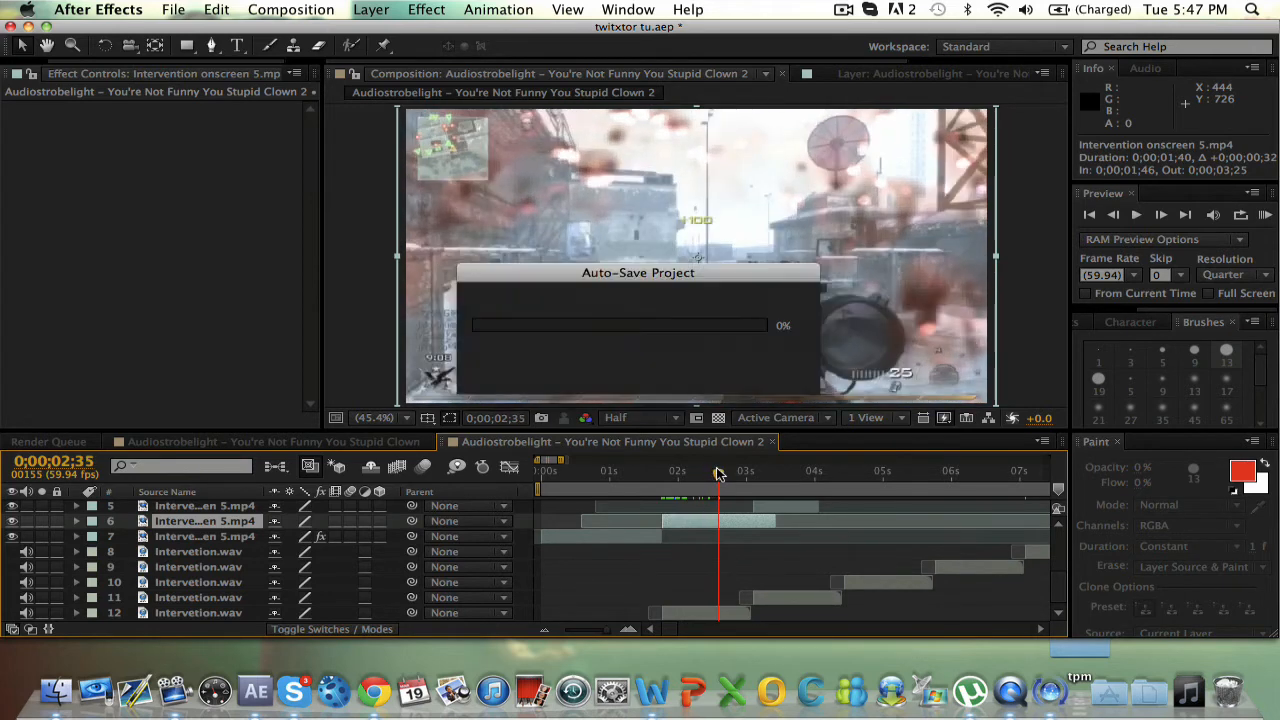
pyautogui.click(425, 10)
pyautogui.click(462, 47)
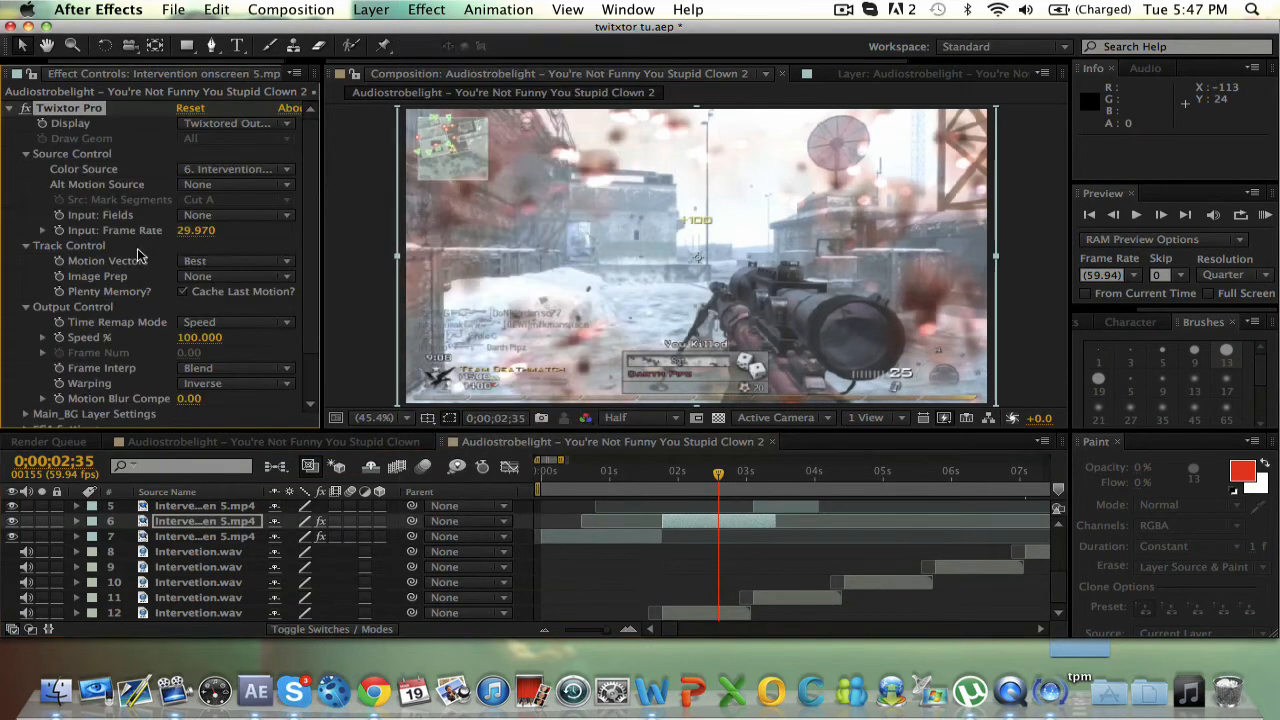
pyautogui.write('59.94')
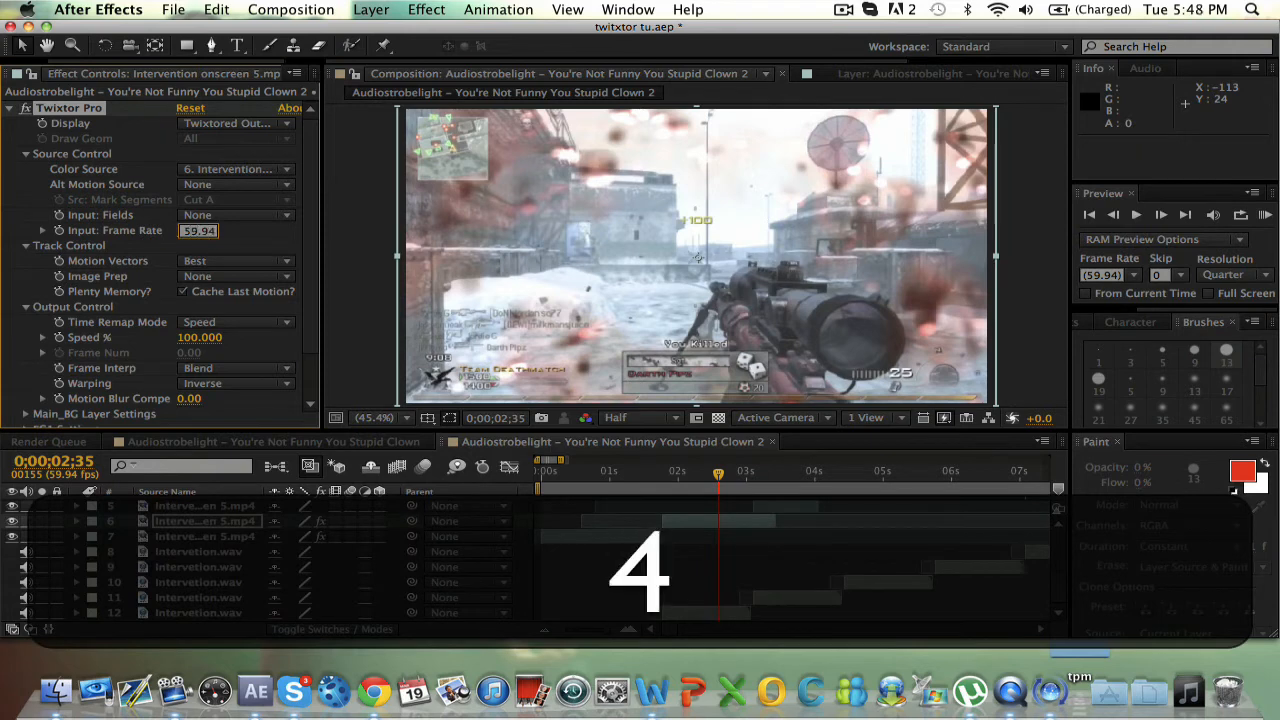
pyautogui.press('Return')
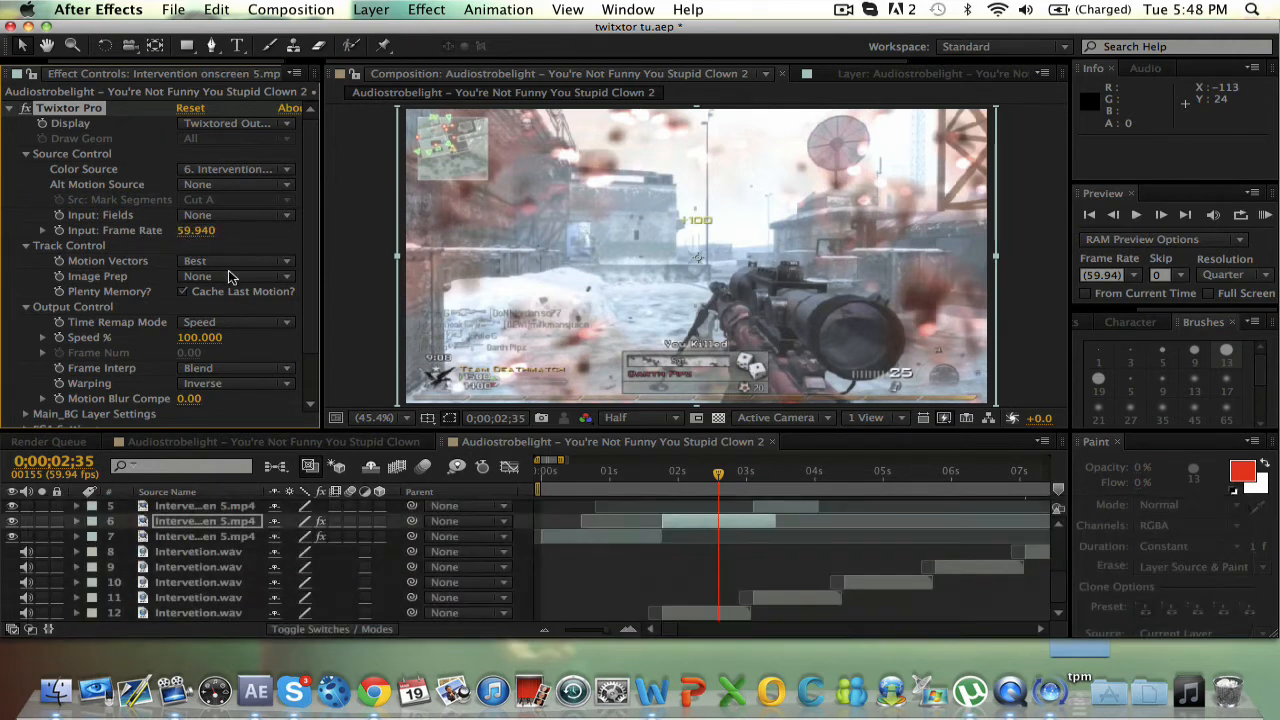
# Step: Set the second segment's Twixtor Image Prep to Contrast/Edge, Warping to Inverse w/ Smart Blend, and Main_BG Sensitivity to 100
pyautogui.click(230, 275)
pyautogui.click(247, 311)
pyautogui.click(194, 384)
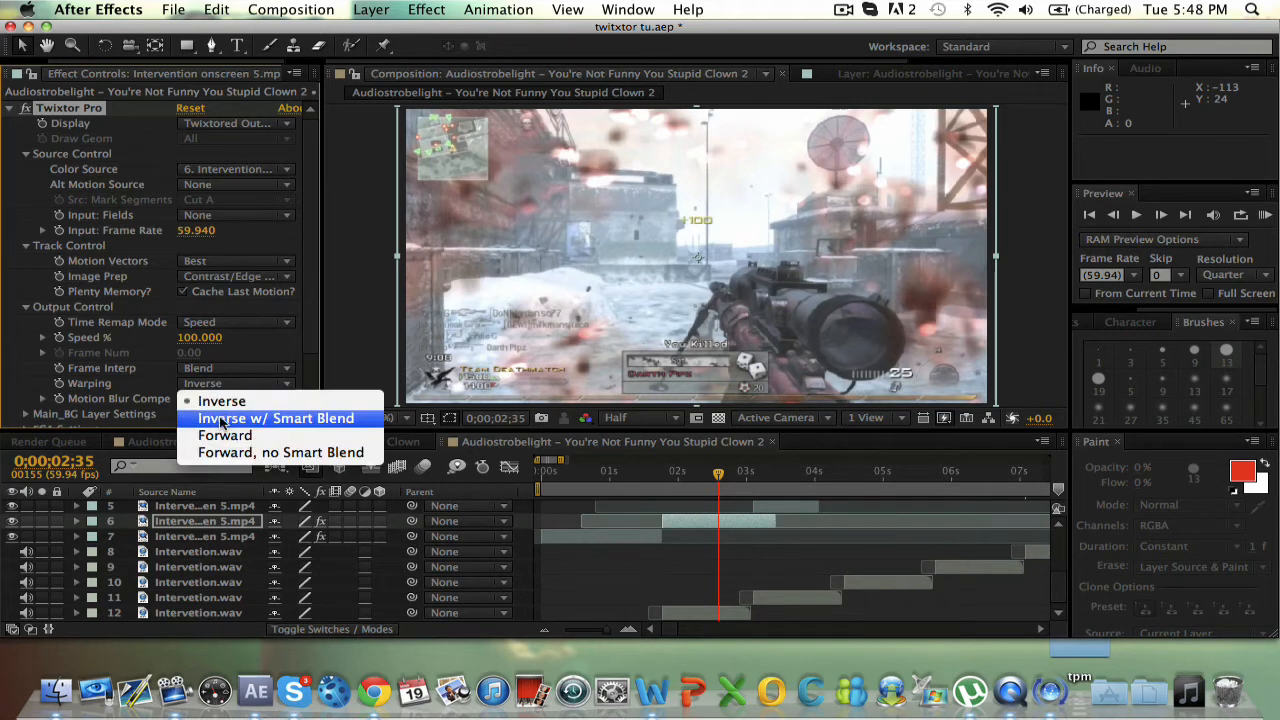
pyautogui.click(219, 421)
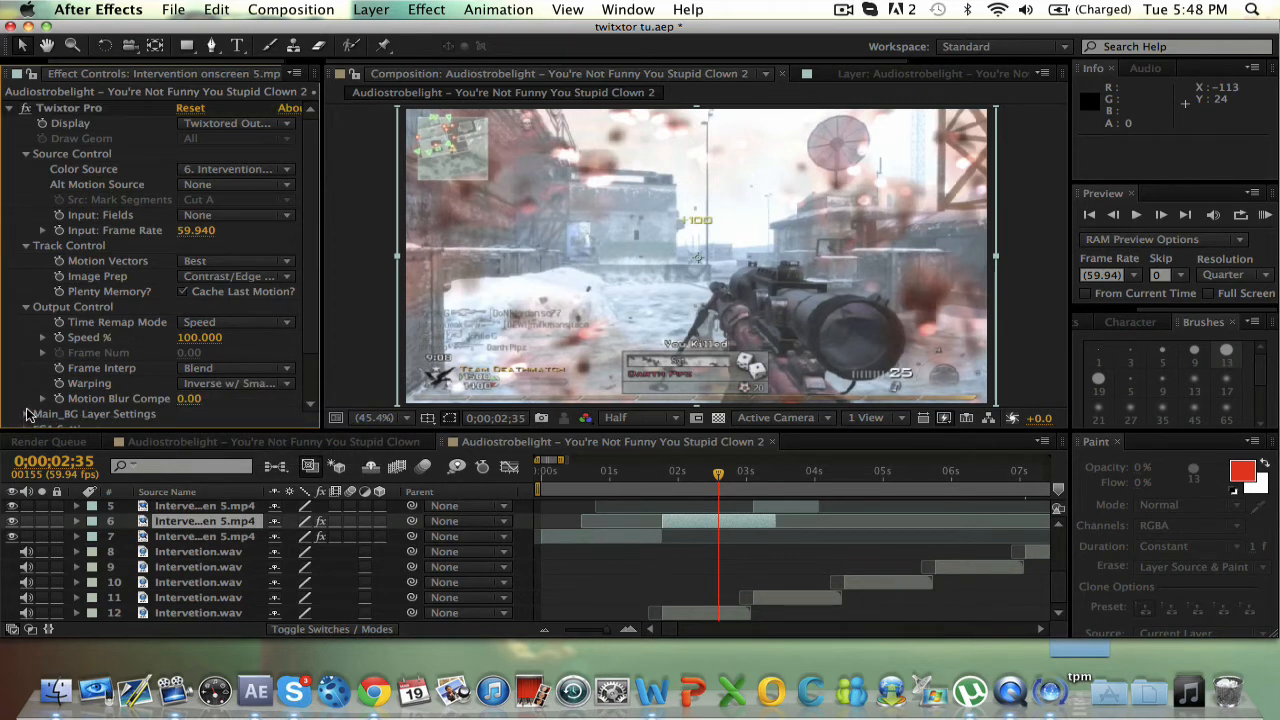
pyautogui.click(28, 414)
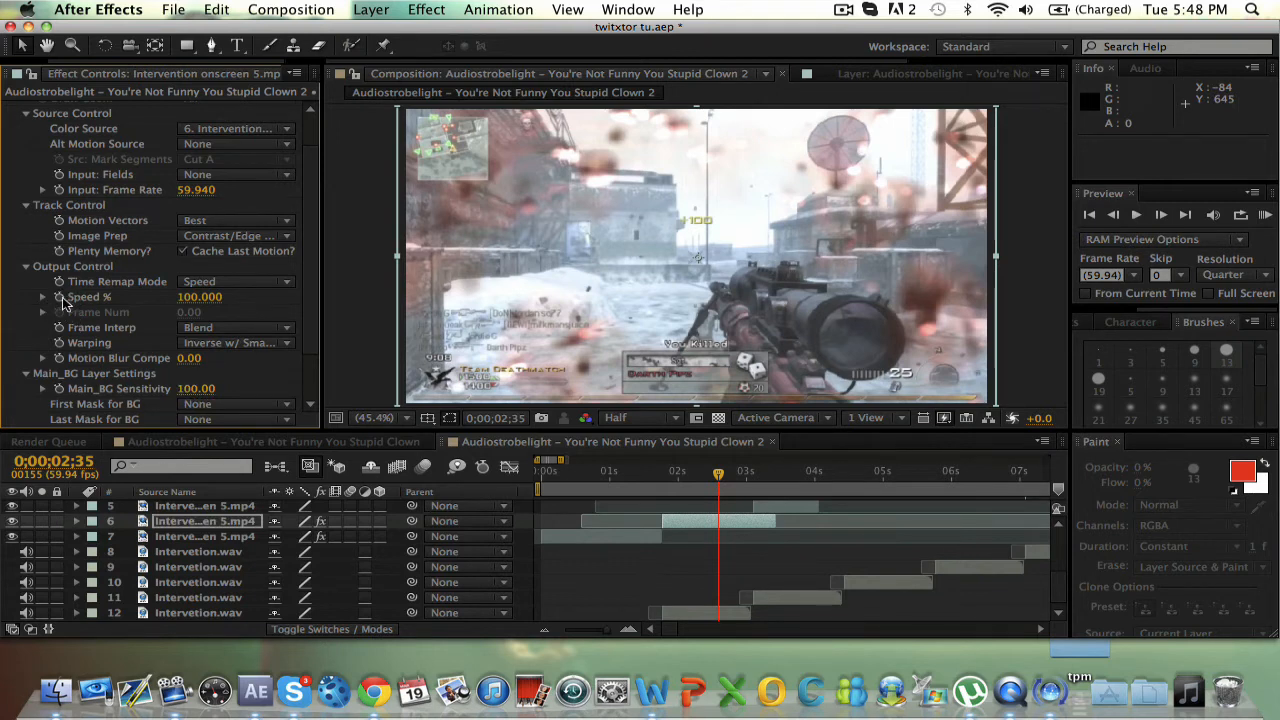
# Step: Keyframe the second segment's Speed % at 100 at 0;00;02;35 and at 3 one frame further on
pyautogui.press('u')
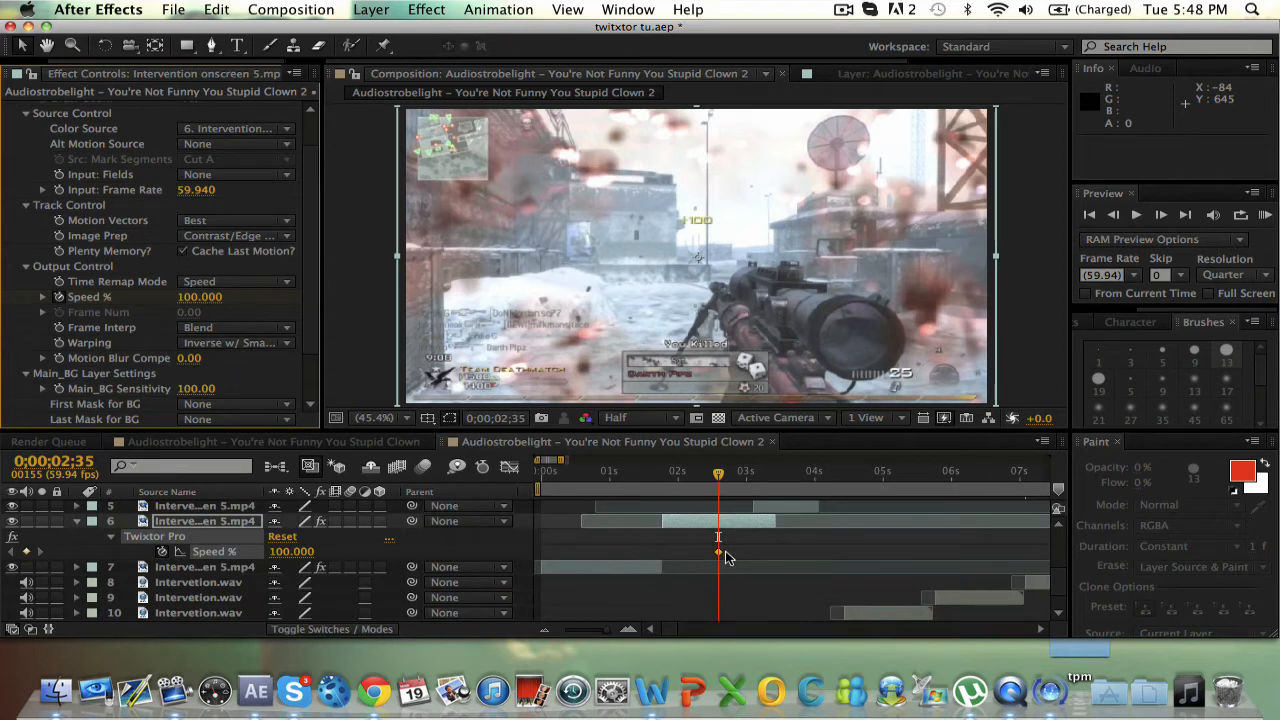
pyautogui.press('super+Right')
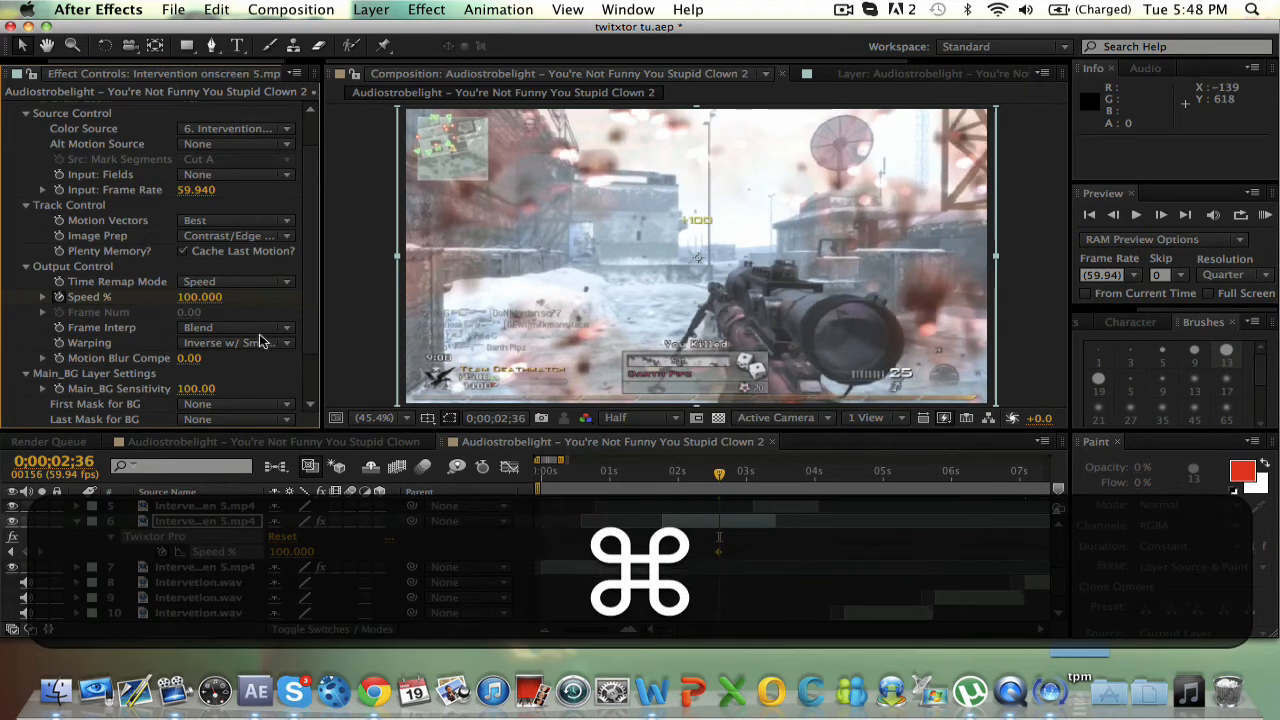
pyautogui.write('3')
pyautogui.press('Return')
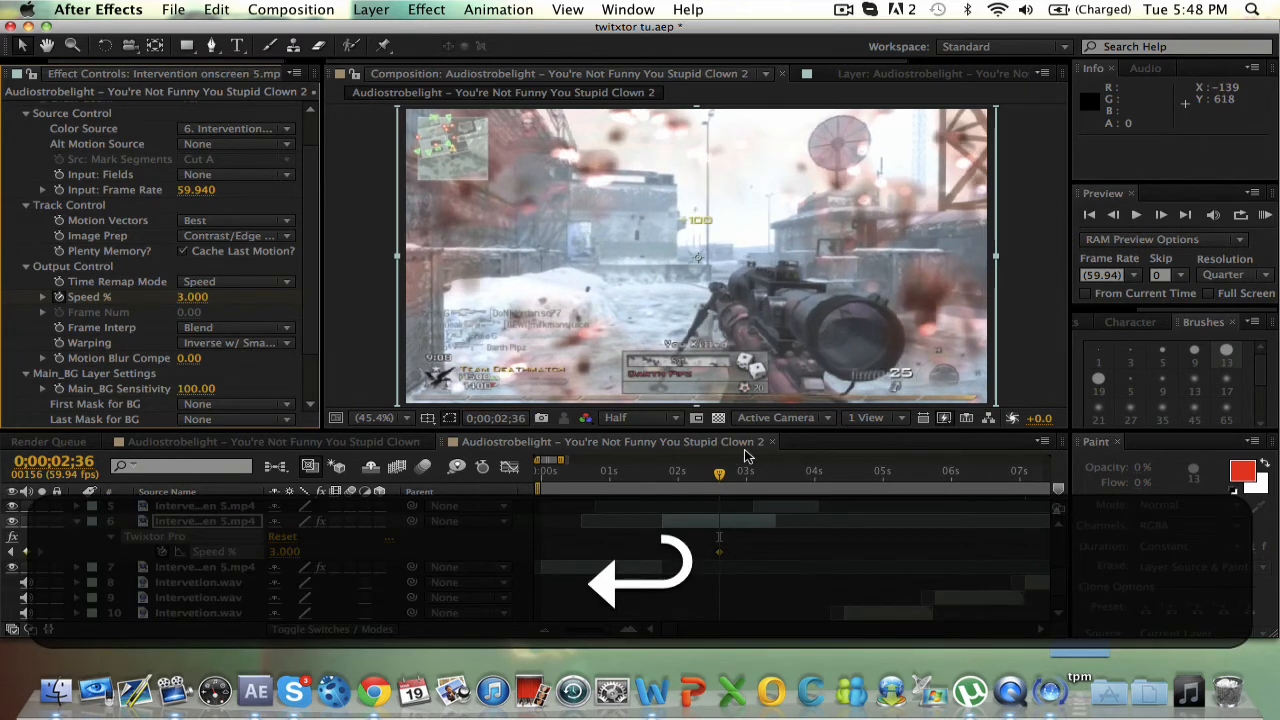
# Step: Trim the second segment's end to 0;00;03;05, one frame before the third segment begins
pyautogui.moveTo(724, 474); pyautogui.dragTo(757, 481)
pyautogui.press('super+Right')
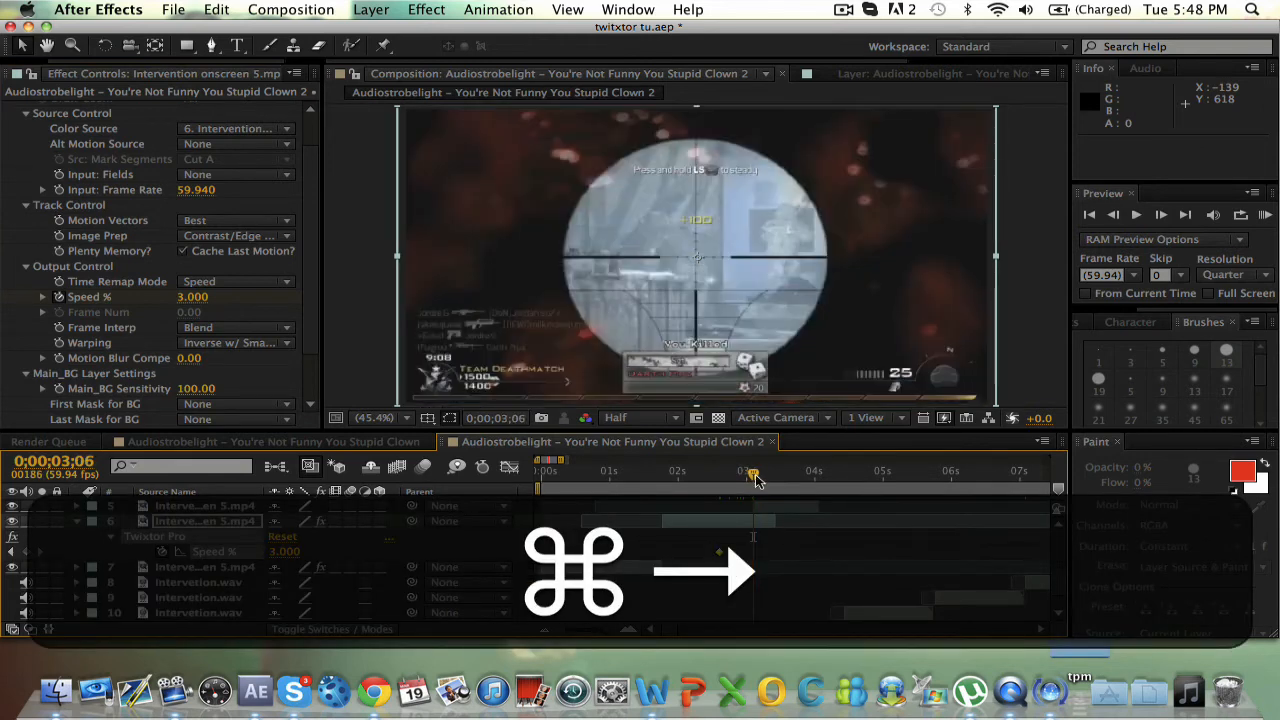
pyautogui.press('super+Left')
pyautogui.press('alt+super+bracketright')
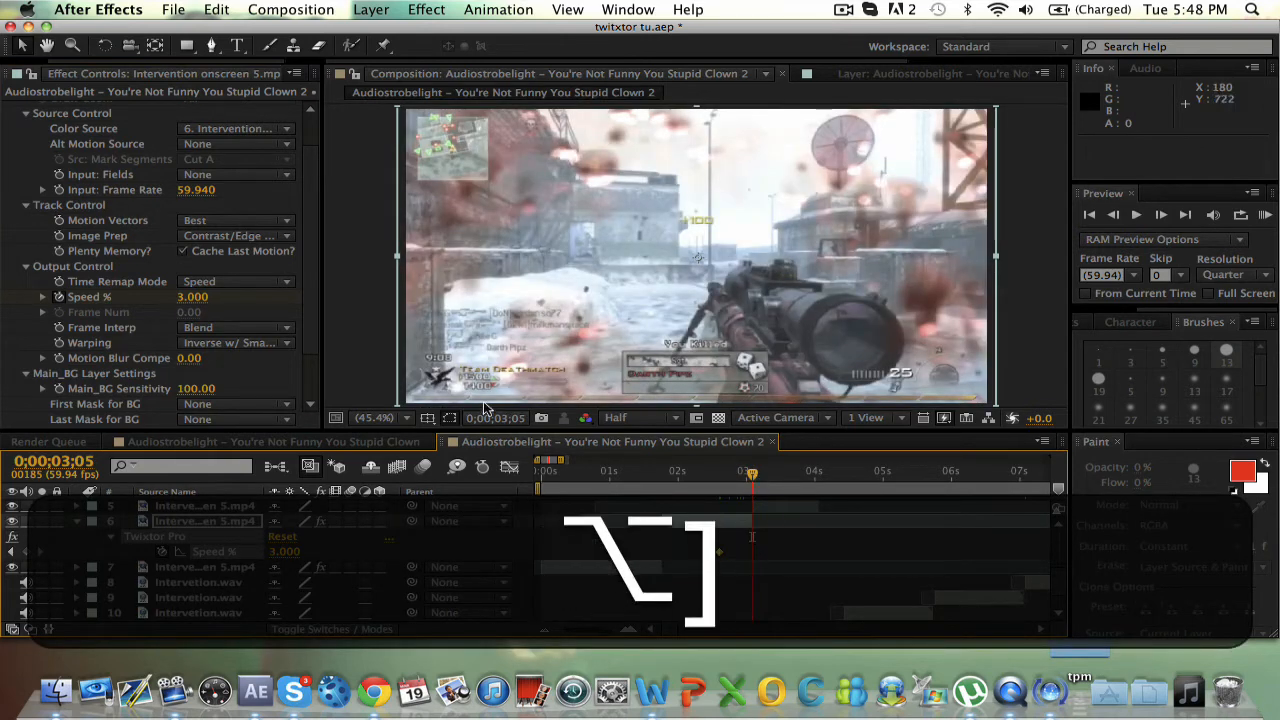
# Step: Keyframe the second segment's Speed % at 123 at 0;00;03;05, matching that frame to the third segment's first frame
pyautogui.moveTo(190, 298); pyautogui.dragTo(199, 297)
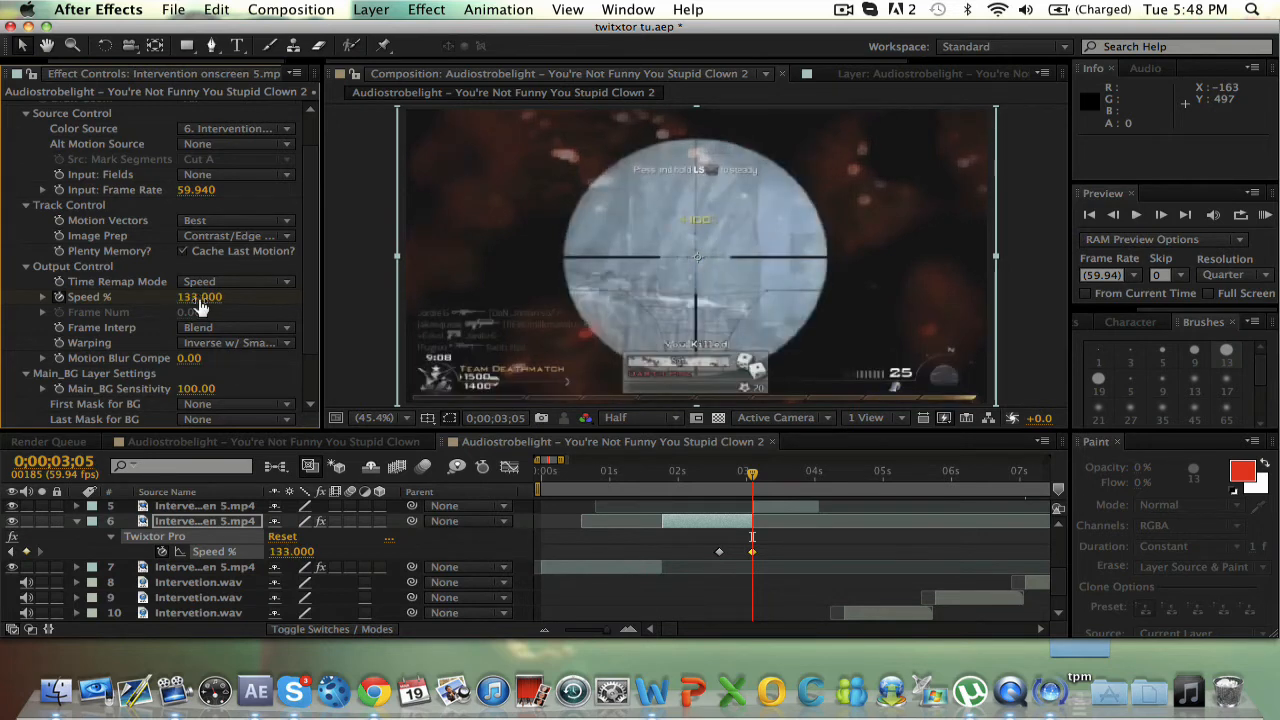
pyautogui.press('super+Right')
pyautogui.press('super+Left')
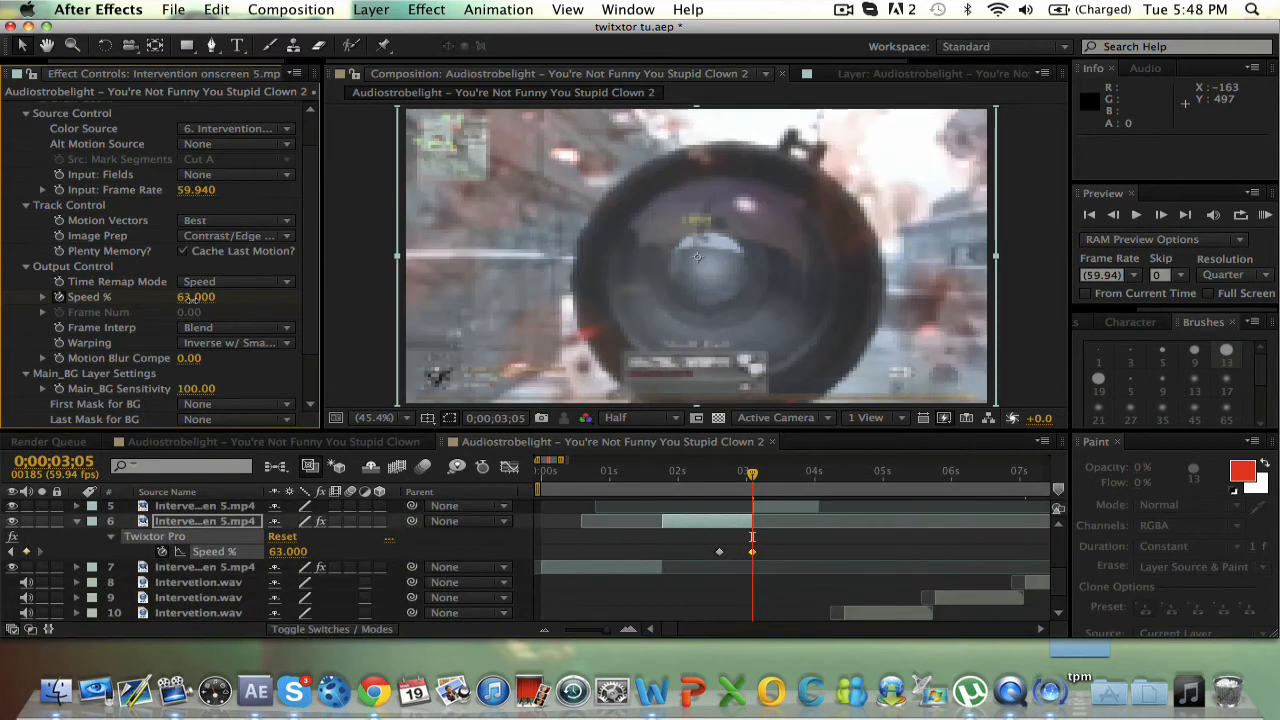
pyautogui.moveTo(199, 299); pyautogui.dragTo(199, 299)
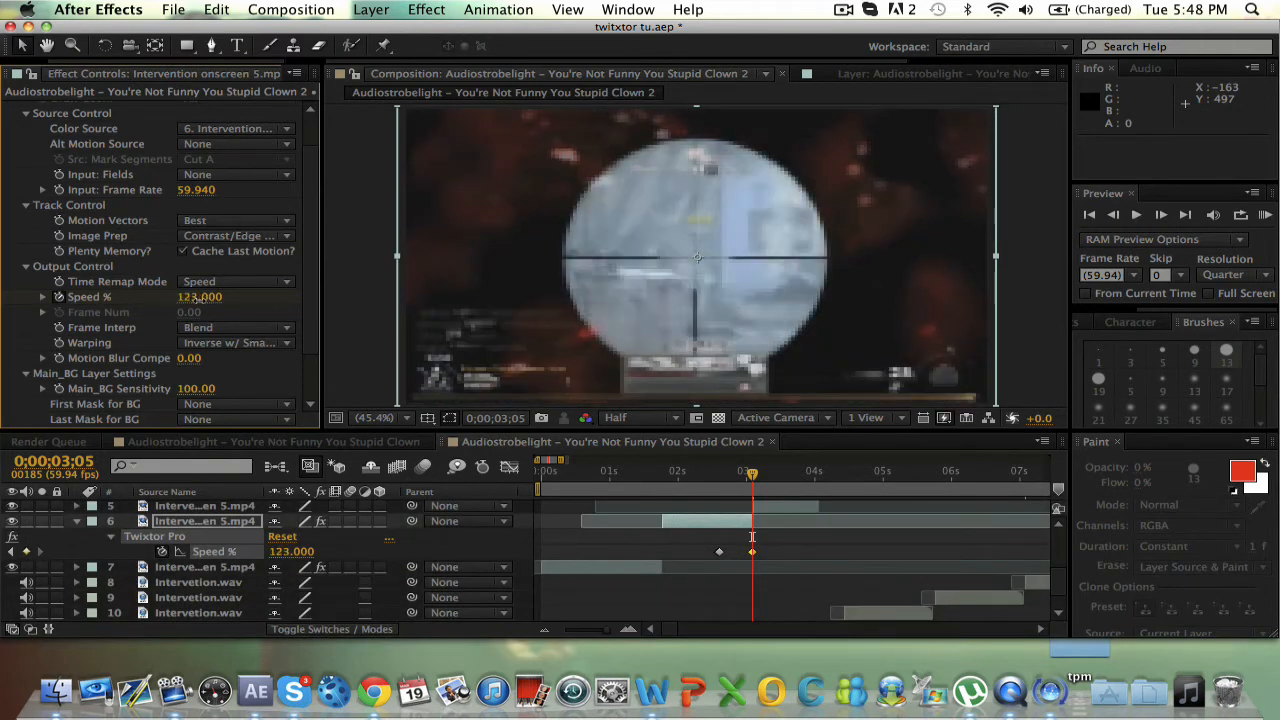
pyautogui.press('super+Right')
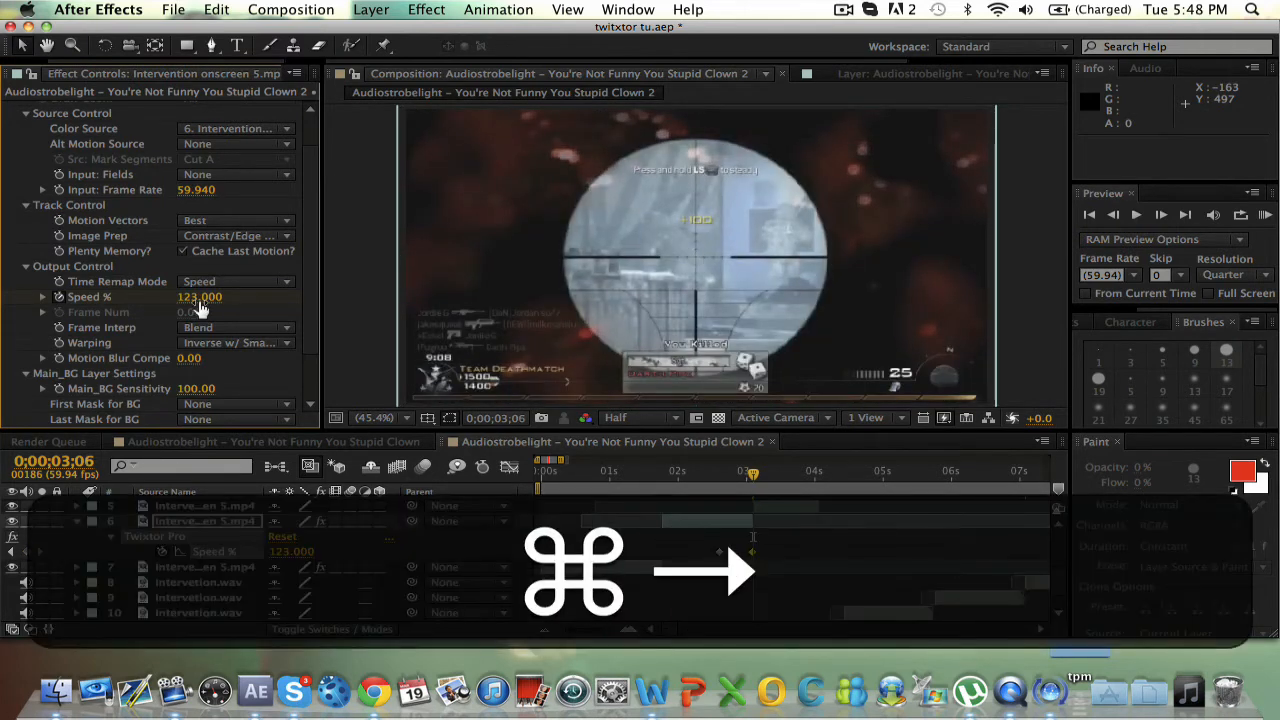
# Step: Collapse the second segment's keyframes and extend the third gameplay segment's end to 0;00;04;37
pyautogui.press('super+u')
pyautogui.press('u')
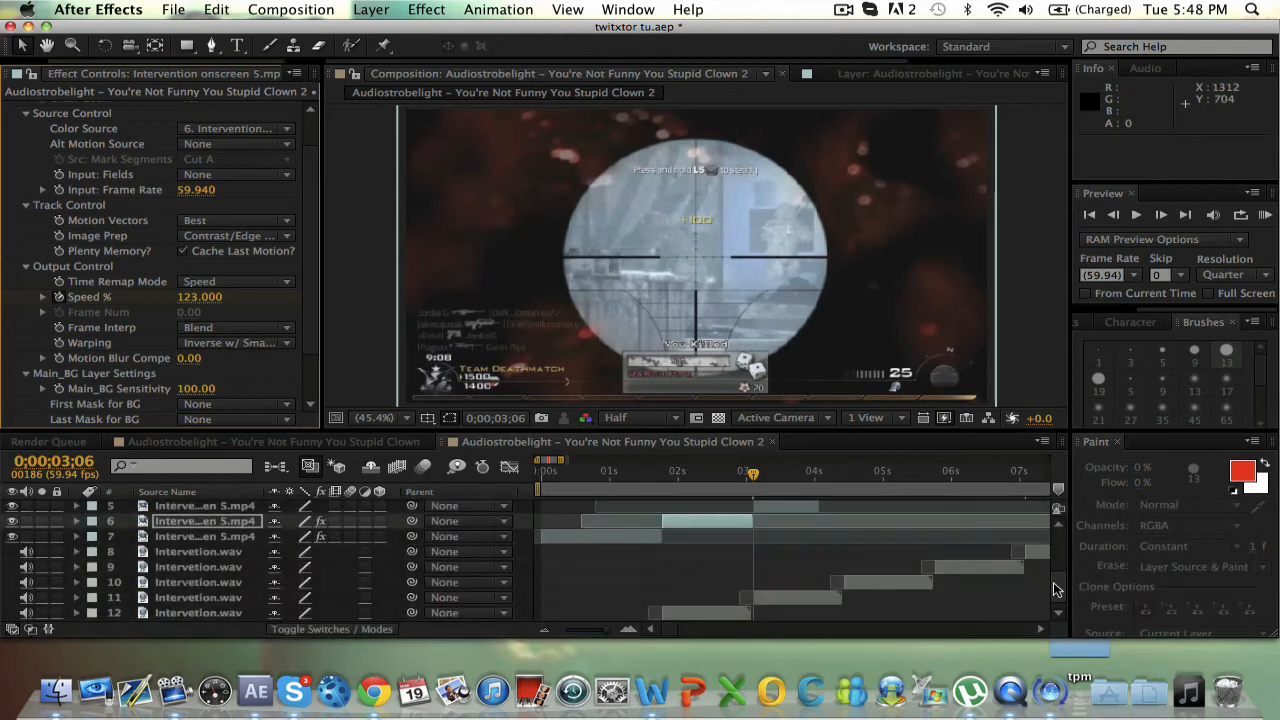
pyautogui.moveTo(1055, 590); pyautogui.dragTo(1055, 568)
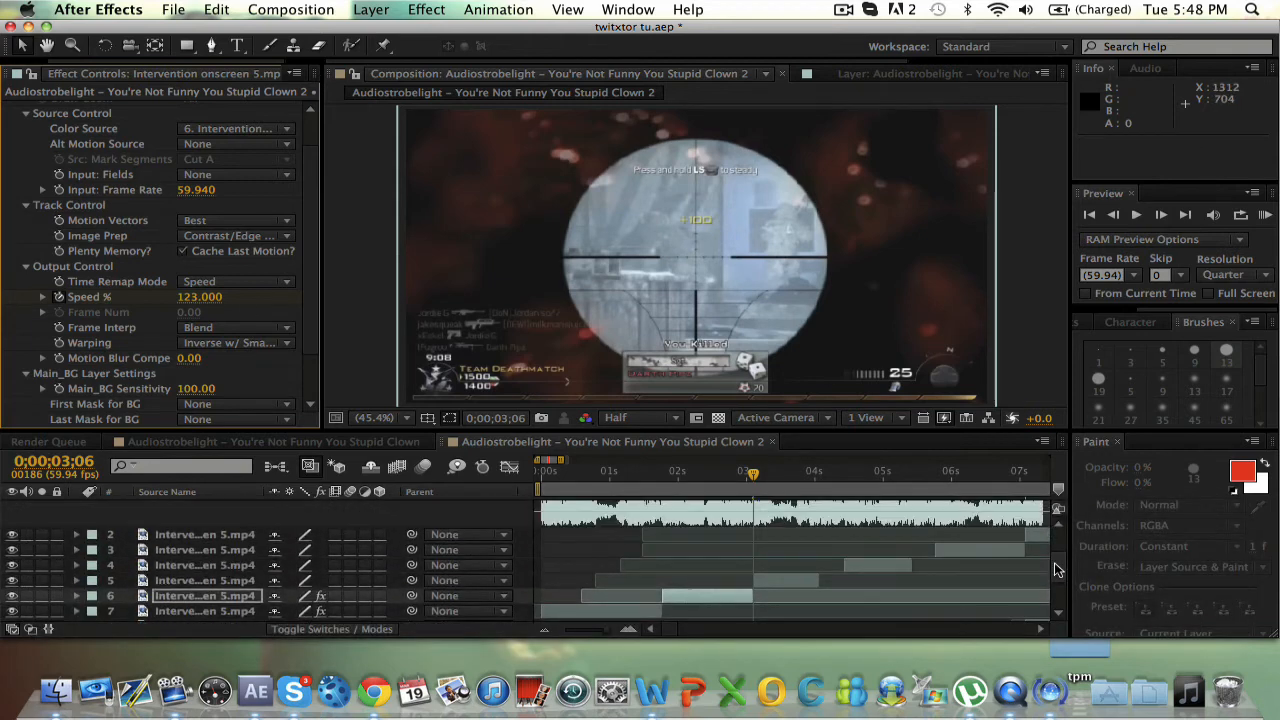
pyautogui.click(818, 582)
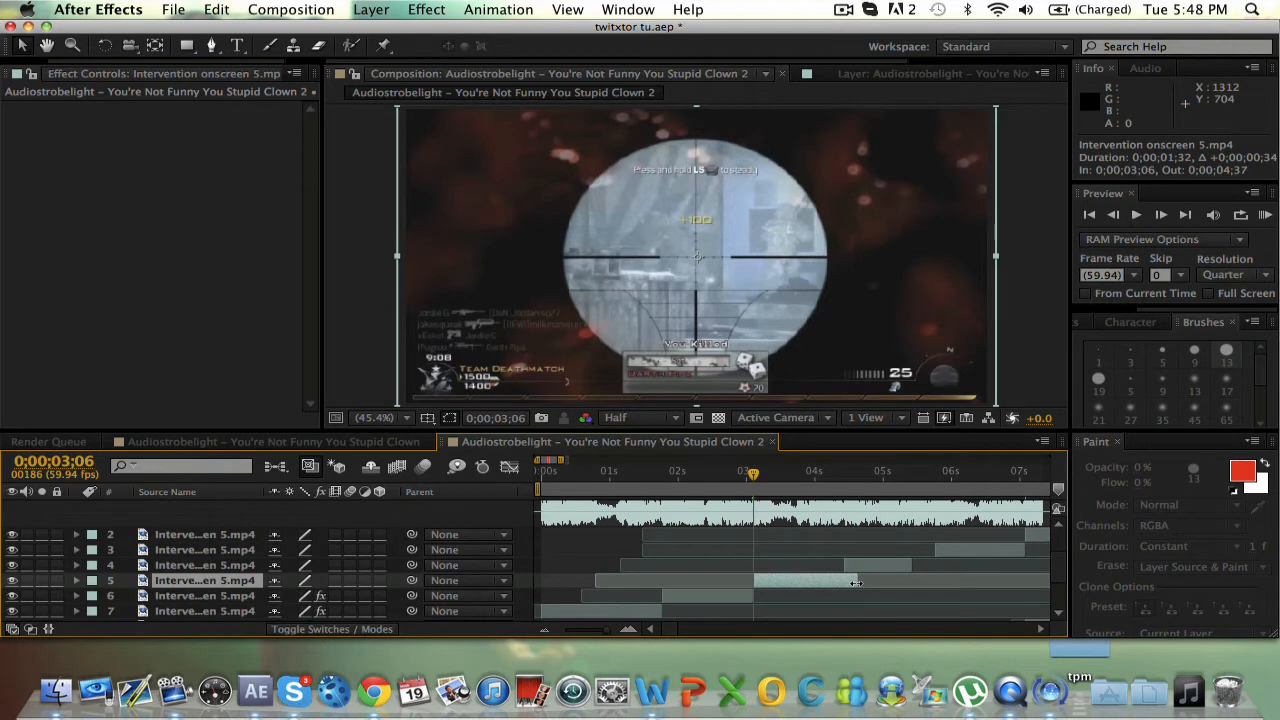
# Step: Review the second segment's Speed % keyframes and scrub through its slowed motion into the third segment
pyautogui.click(720, 596)
pyautogui.press('u')
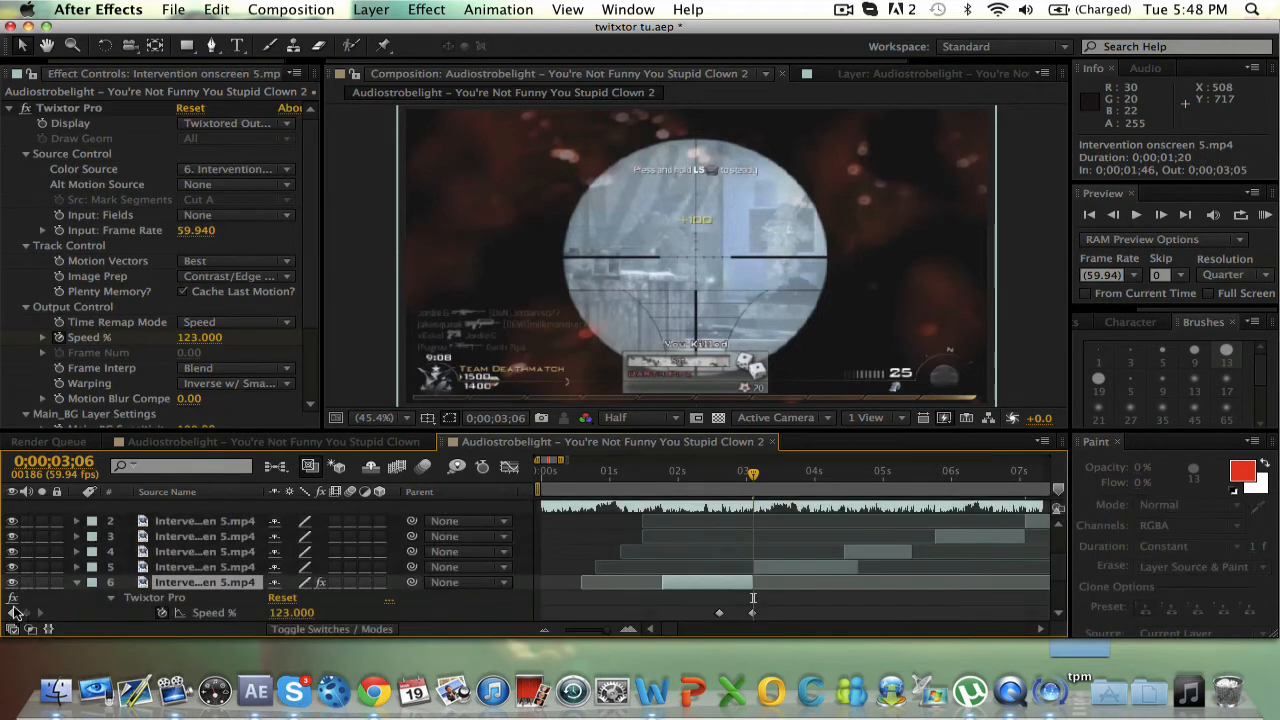
pyautogui.click(12, 612)
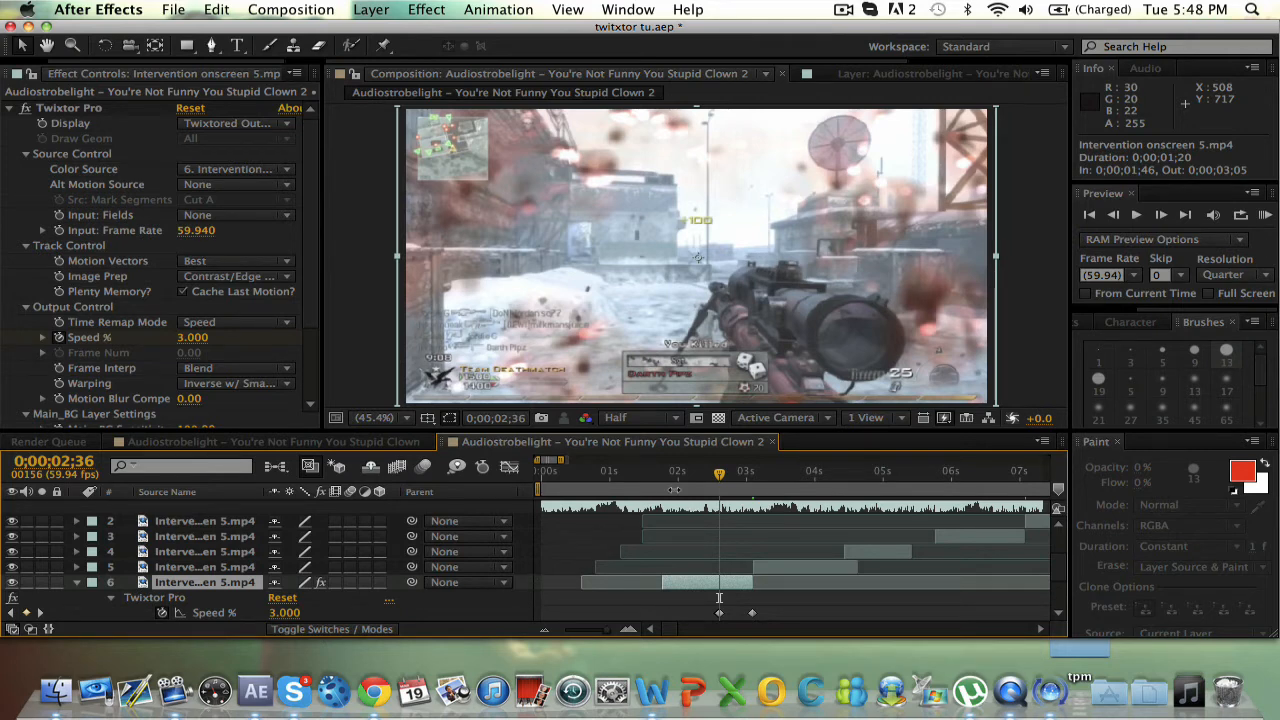
pyautogui.moveTo(666, 473); pyautogui.dragTo(781, 477)
pyautogui.press('u')
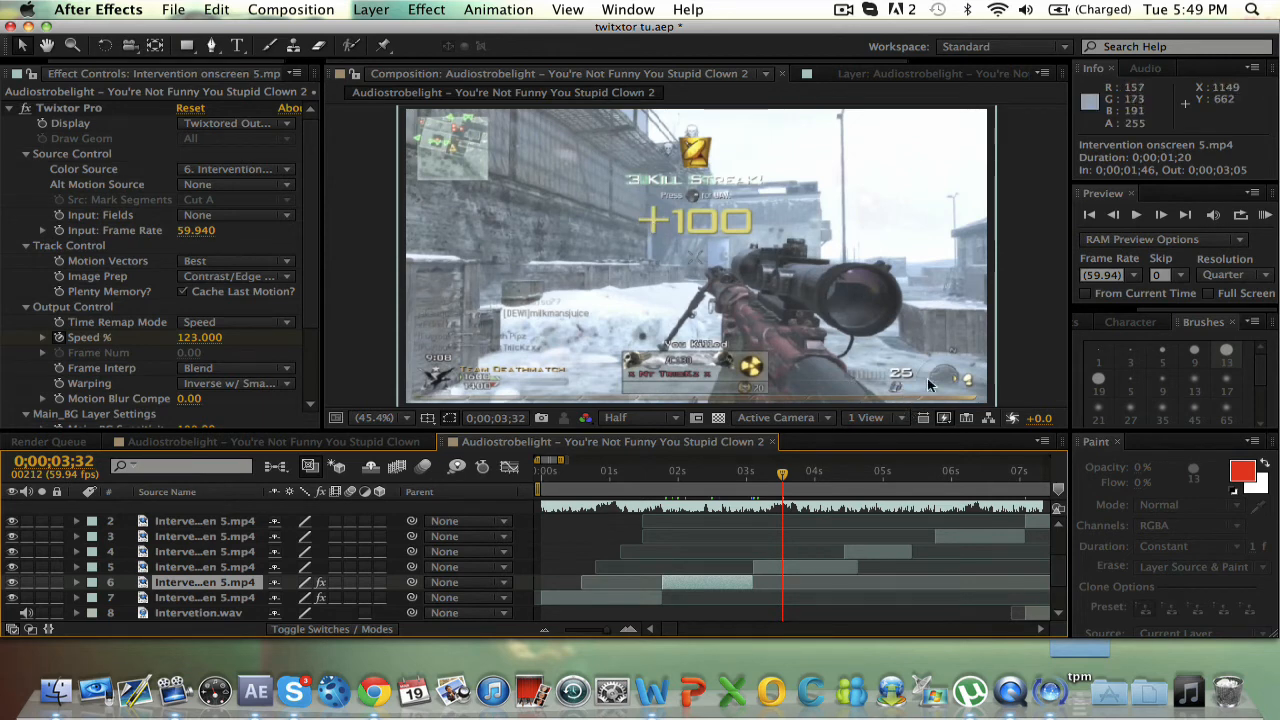
# Step: Locate the post-shot frame at 0;00;03;31, apply Twixtor Pro to the third gameplay segment, and set its input frame rate to 59.94
pyautogui.click(781, 478)
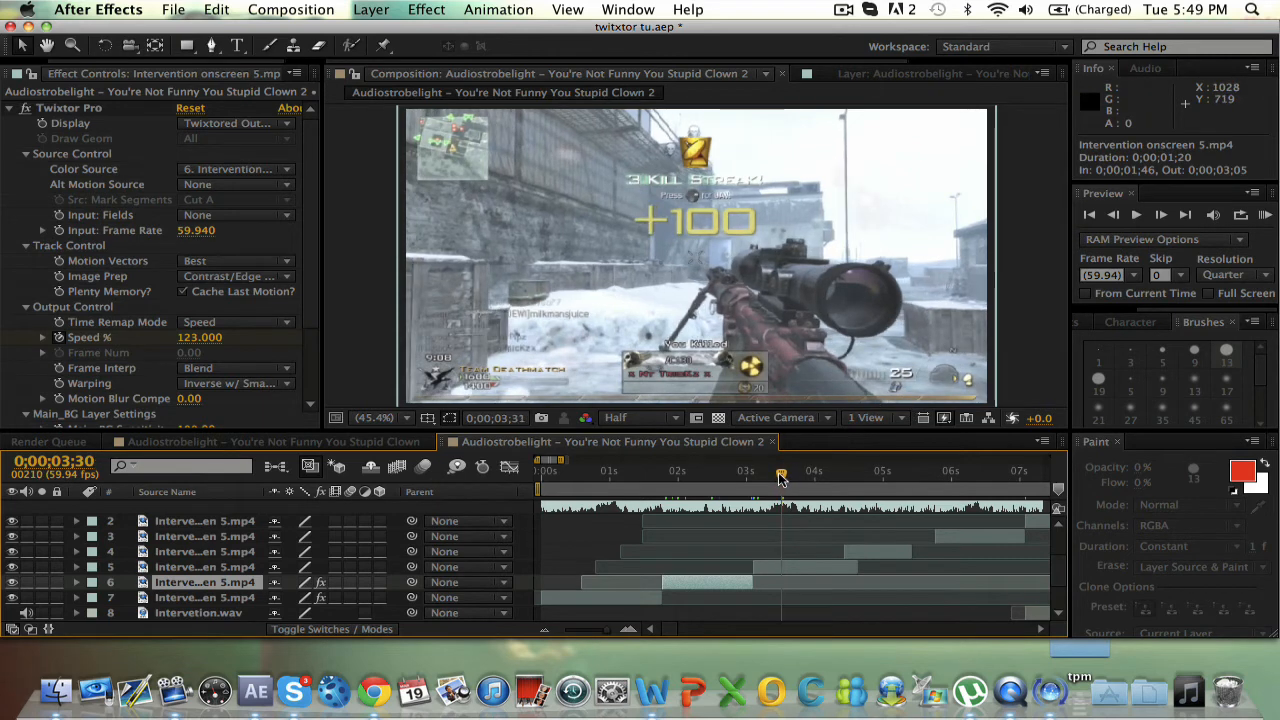
pyautogui.click(777, 478)
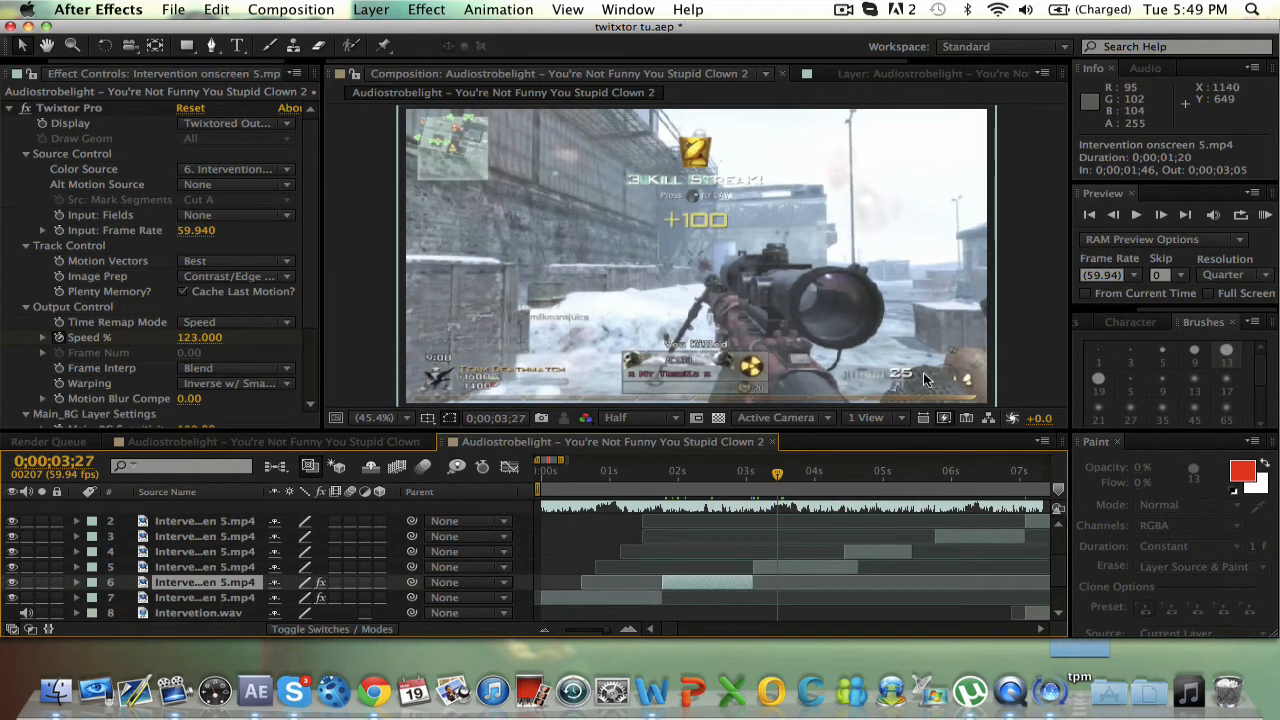
pyautogui.press('super+Right')
pyautogui.press('super+Right')
pyautogui.press('super+Right')
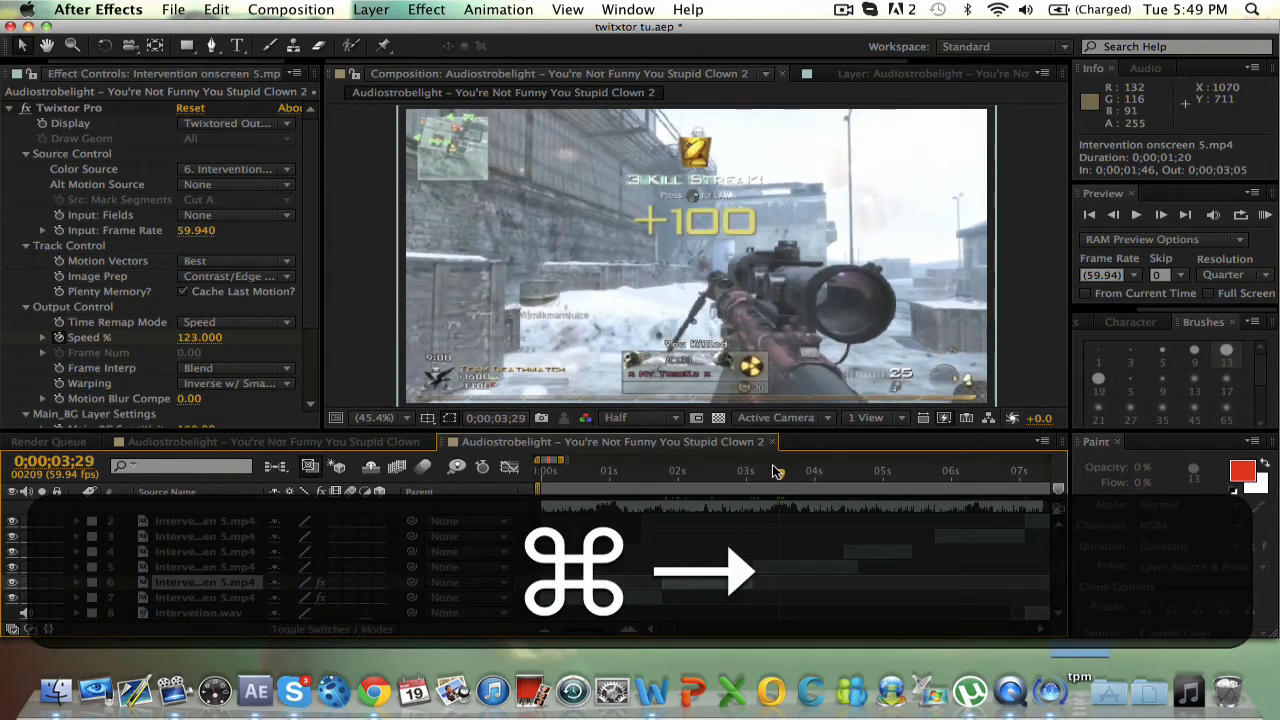
pyautogui.press('super+Right')
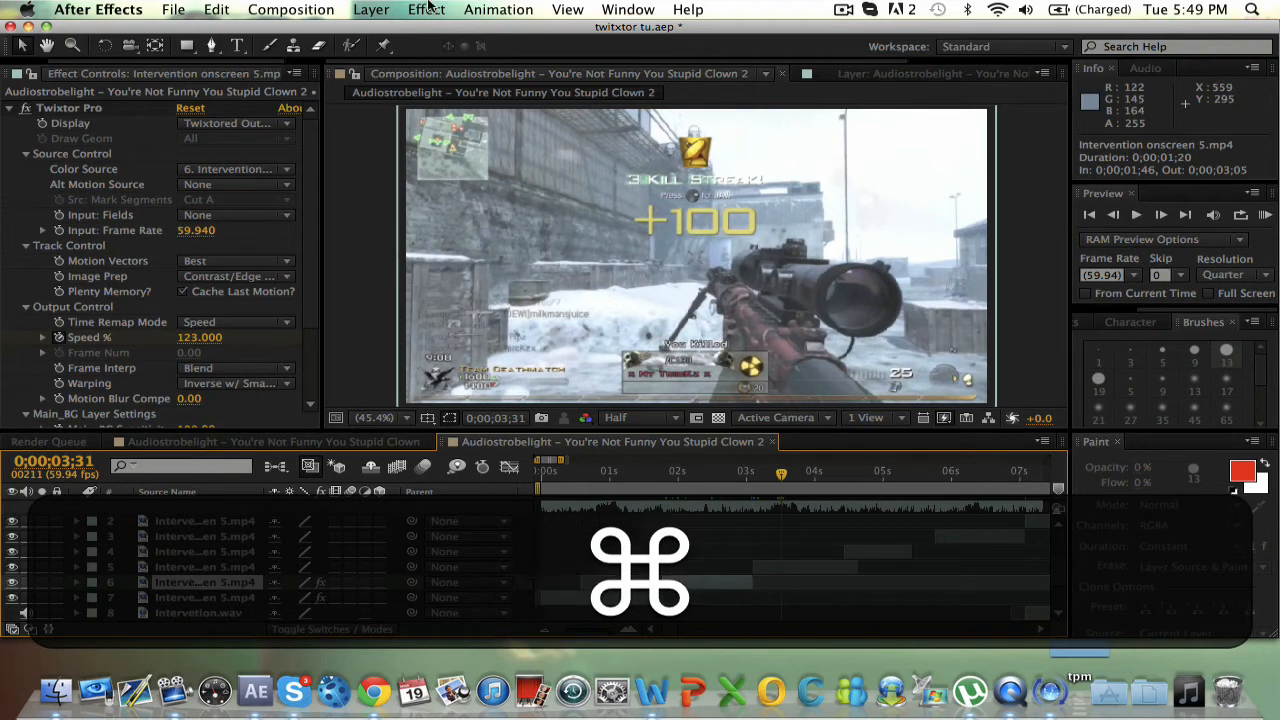
pyautogui.click(799, 567)
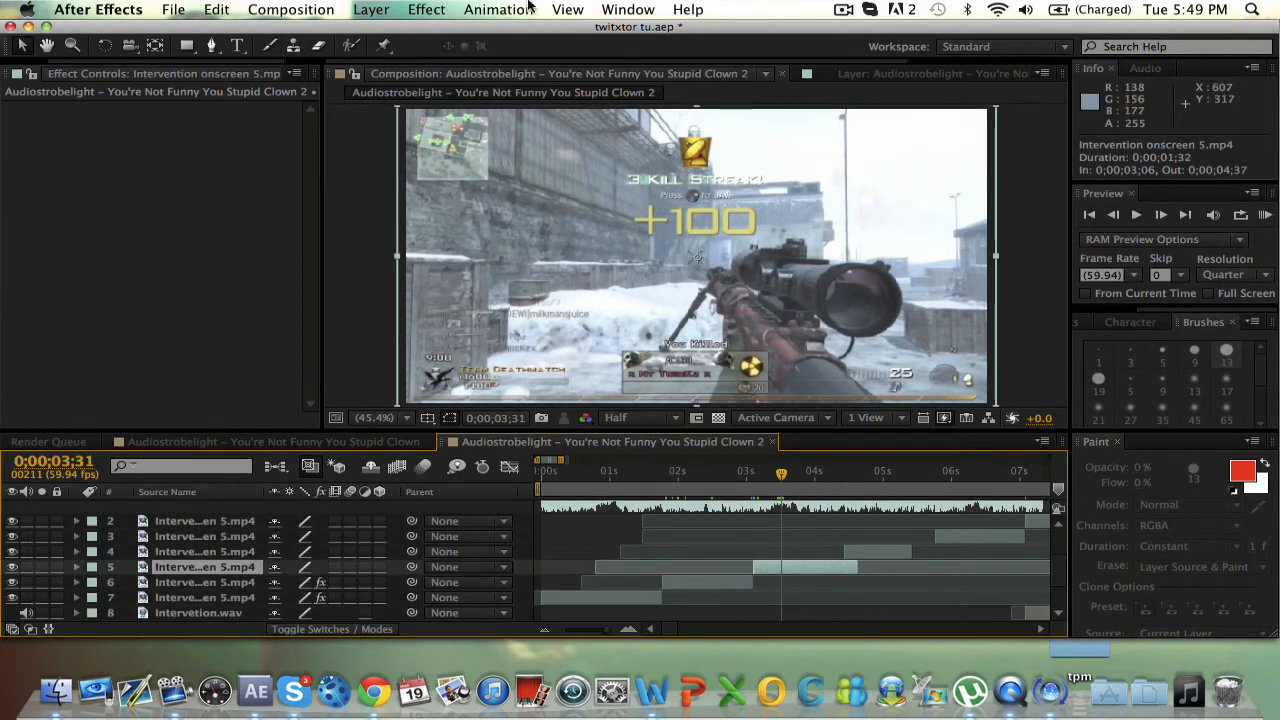
pyautogui.click(437, 9)
pyautogui.click(446, 49)
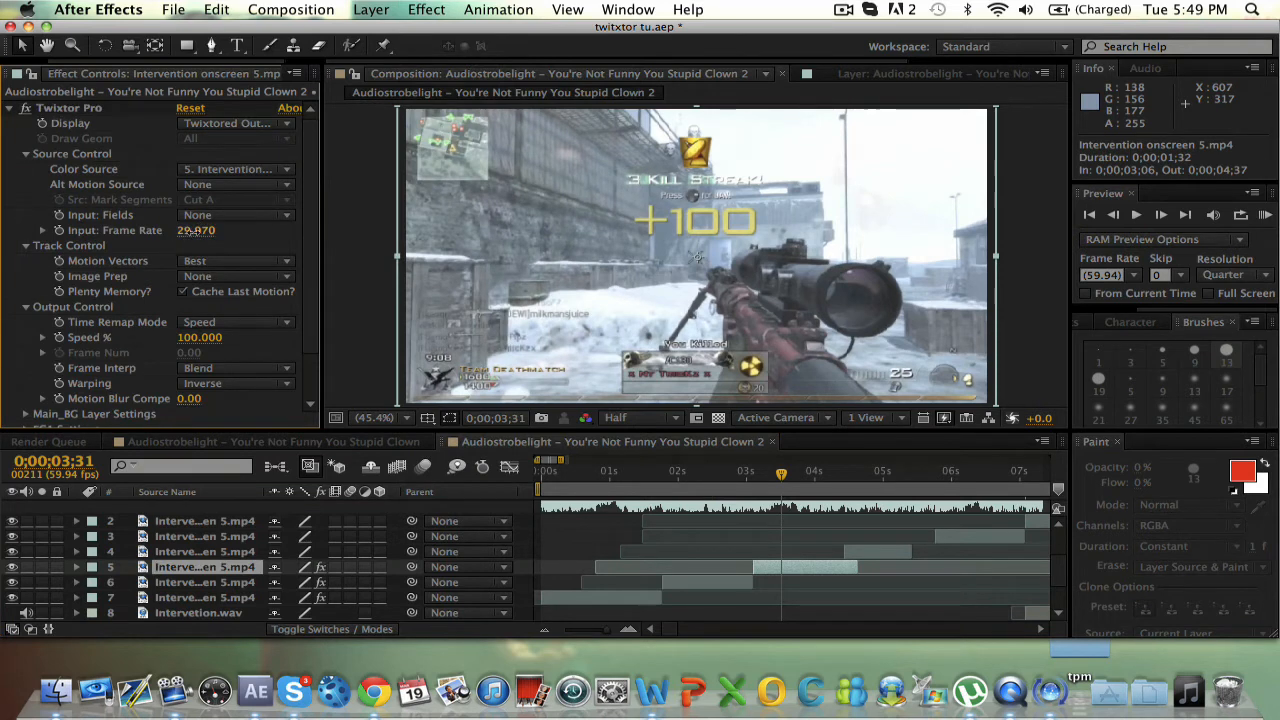
pyautogui.click(192, 230)
pyautogui.write('59.94')
pyautogui.press('Return')
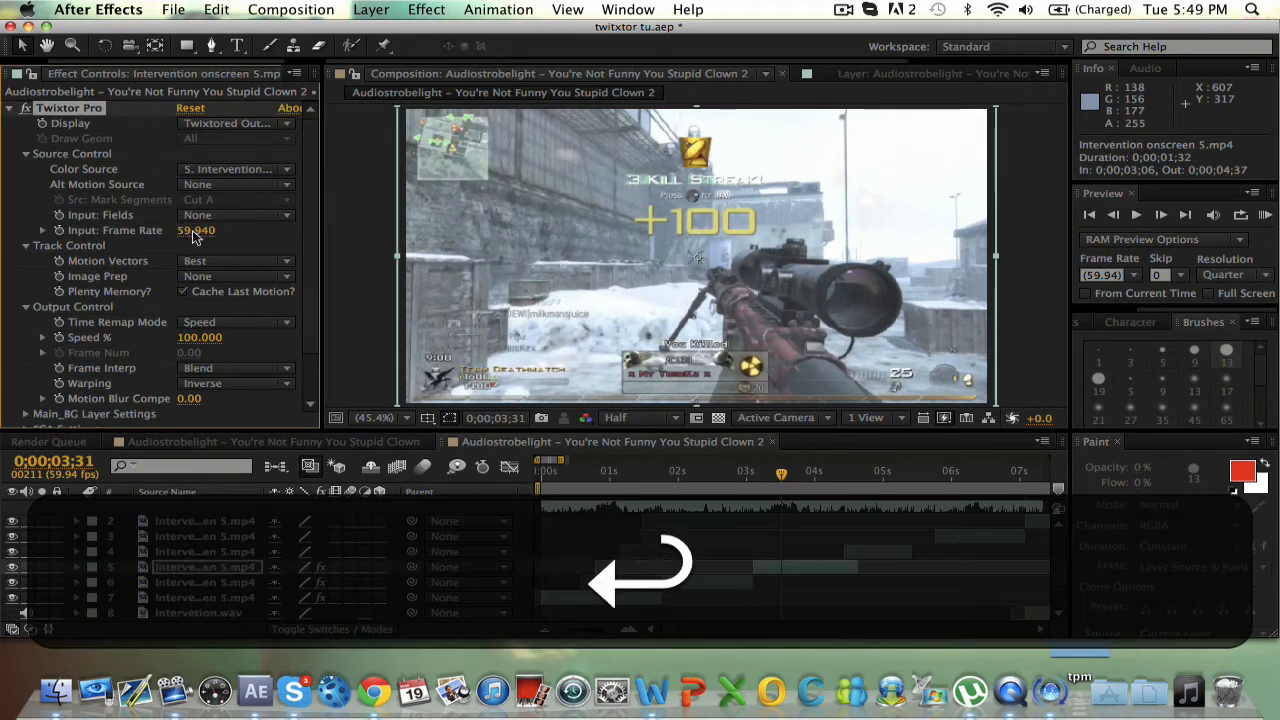
# Step: Set the third segment's Twixtor Image Prep to Contrast/Edge, Warping to Inverse w/ Smart Blend, and Main_BG Sensitivity to 100
pyautogui.click(232, 274)
pyautogui.click(252, 314)
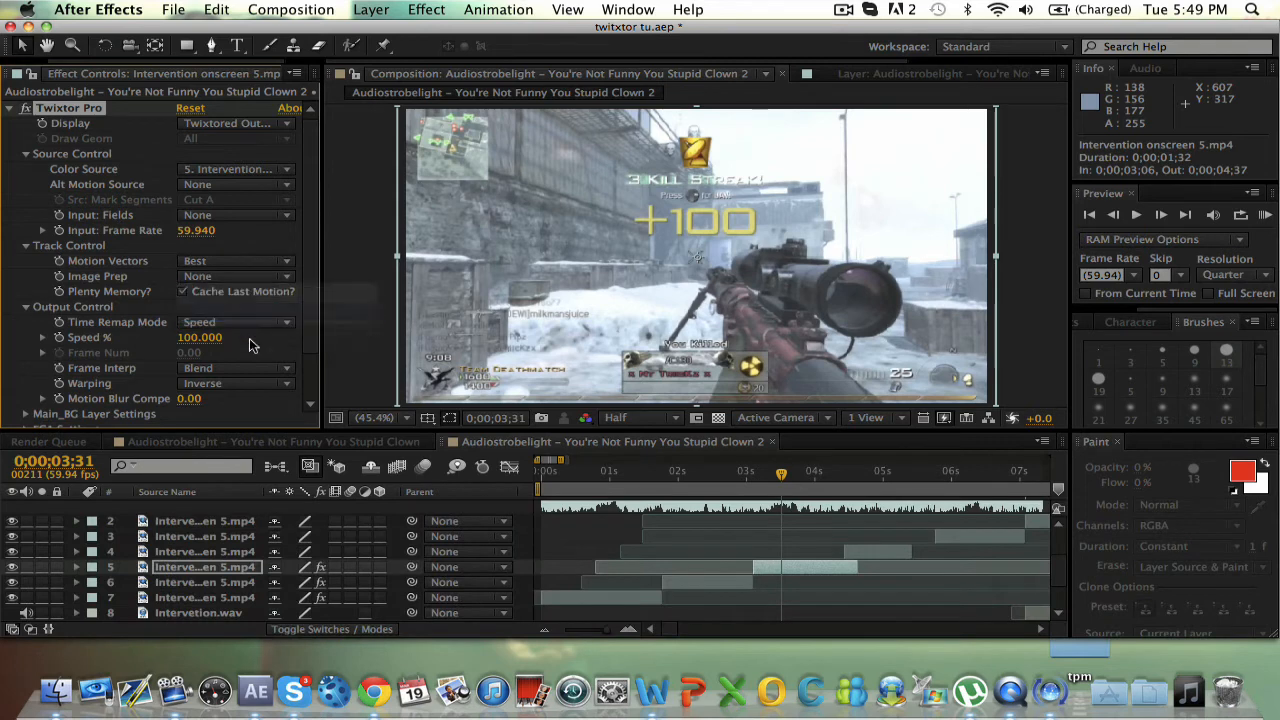
pyautogui.click(250, 382)
pyautogui.click(253, 418)
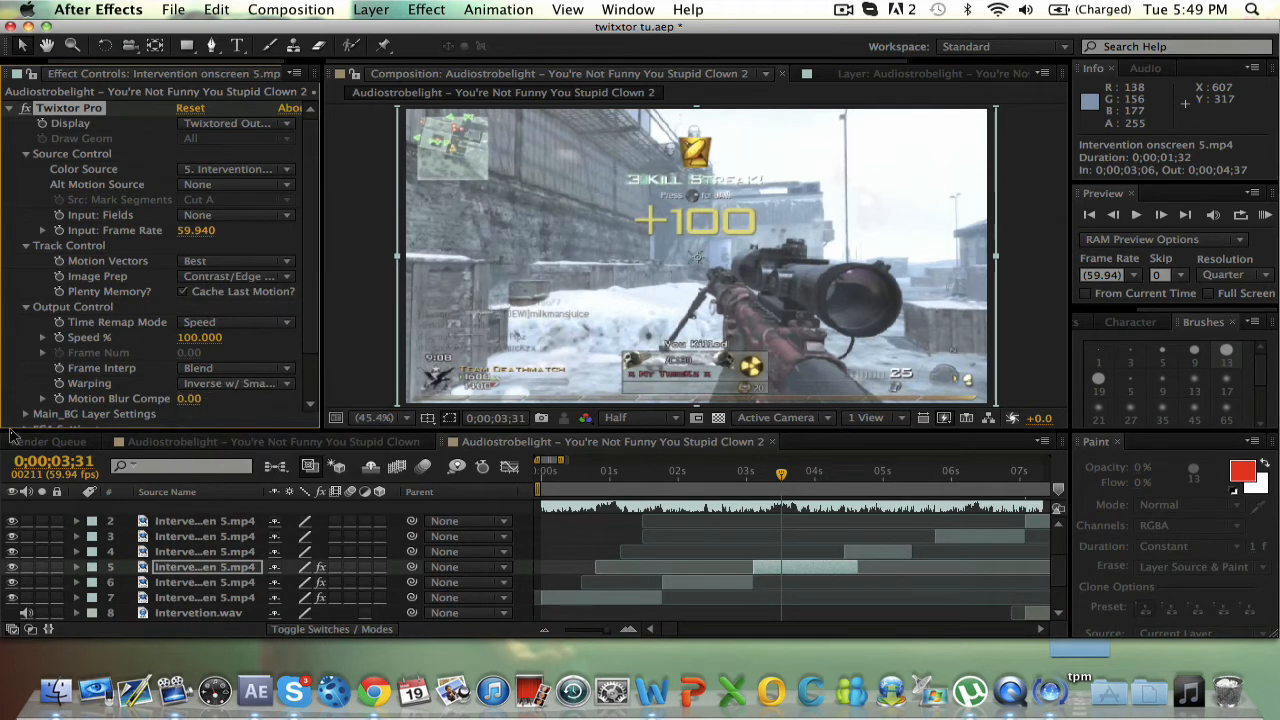
pyautogui.click(25, 414)
pyautogui.scroll(-2, 147, 410)
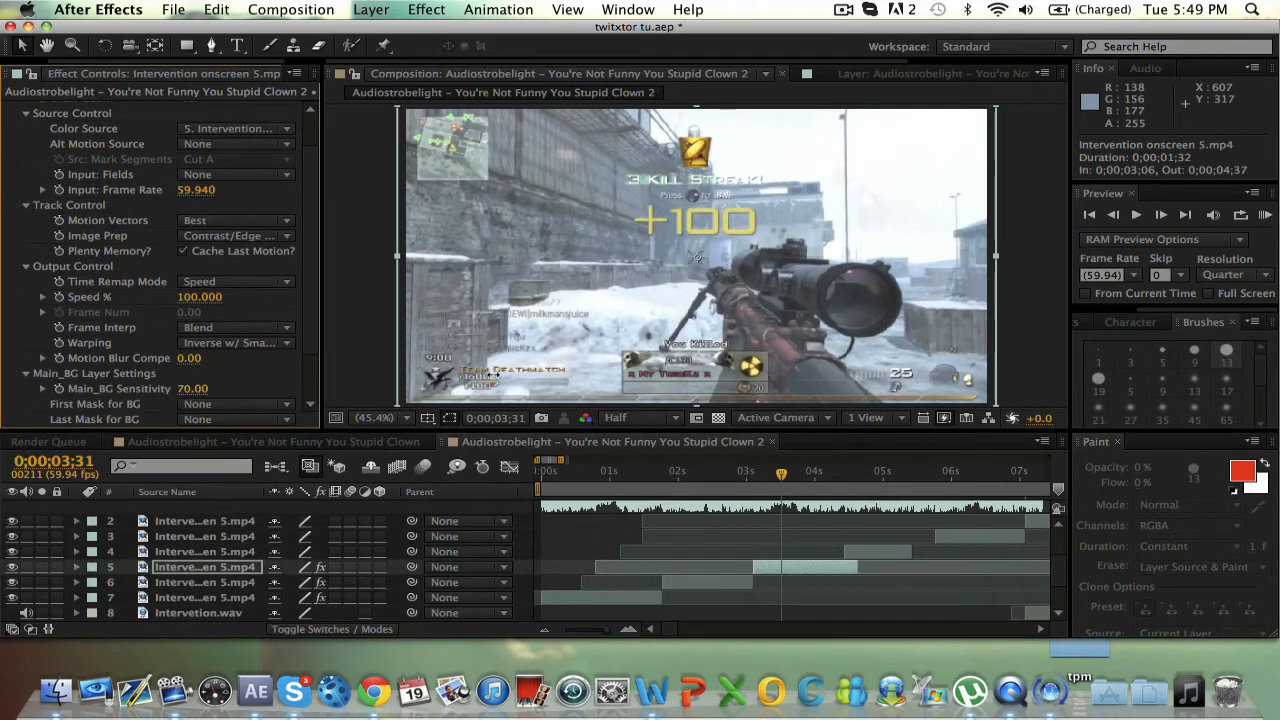
pyautogui.moveTo(184, 389); pyautogui.dragTo(211, 389)
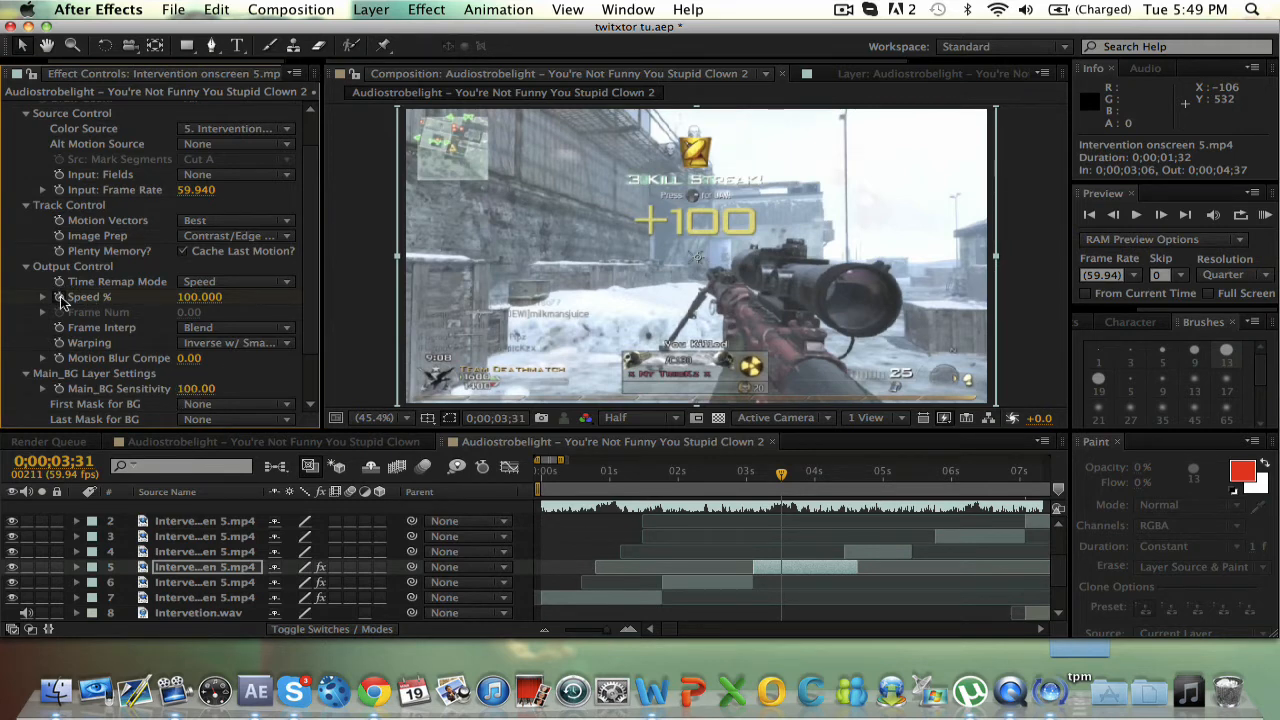
# Step: Keyframe the third gameplay segment's Twixtor Speed % at 3 on the frame 0;00;03;32
pyautogui.press('super+Right')
pyautogui.click(190, 298)
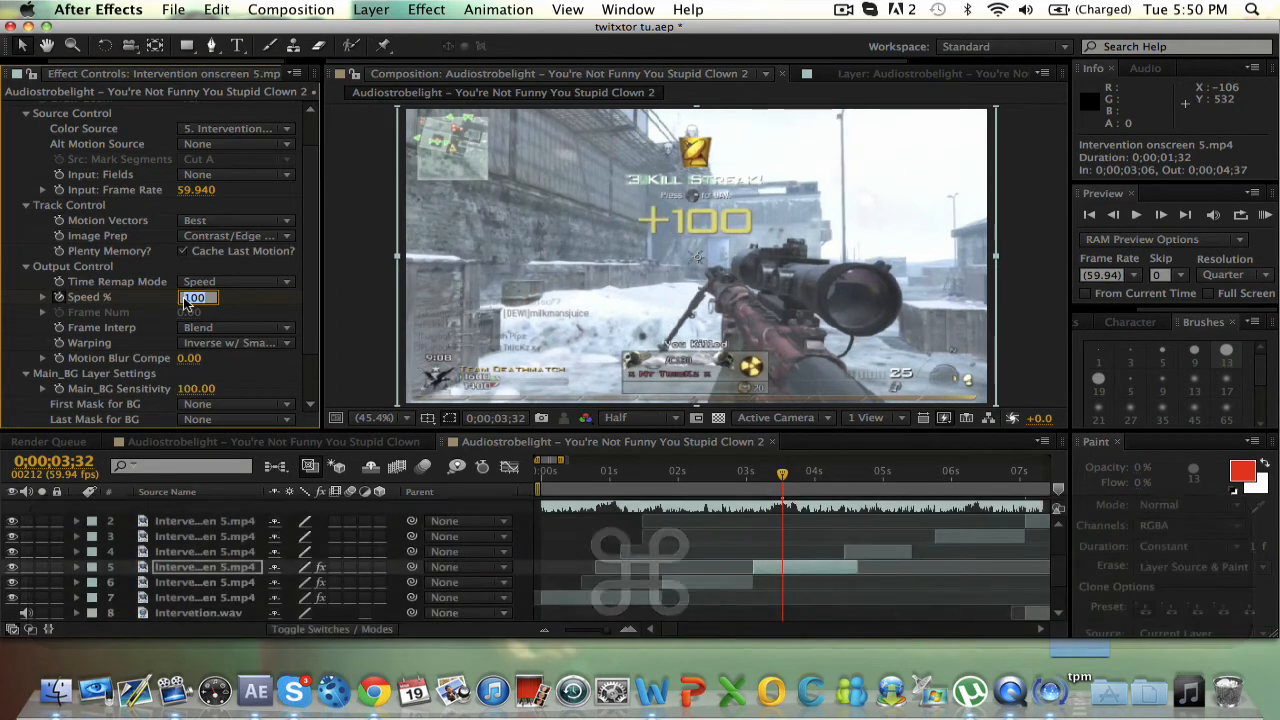
pyautogui.write('3')
pyautogui.press('Return')
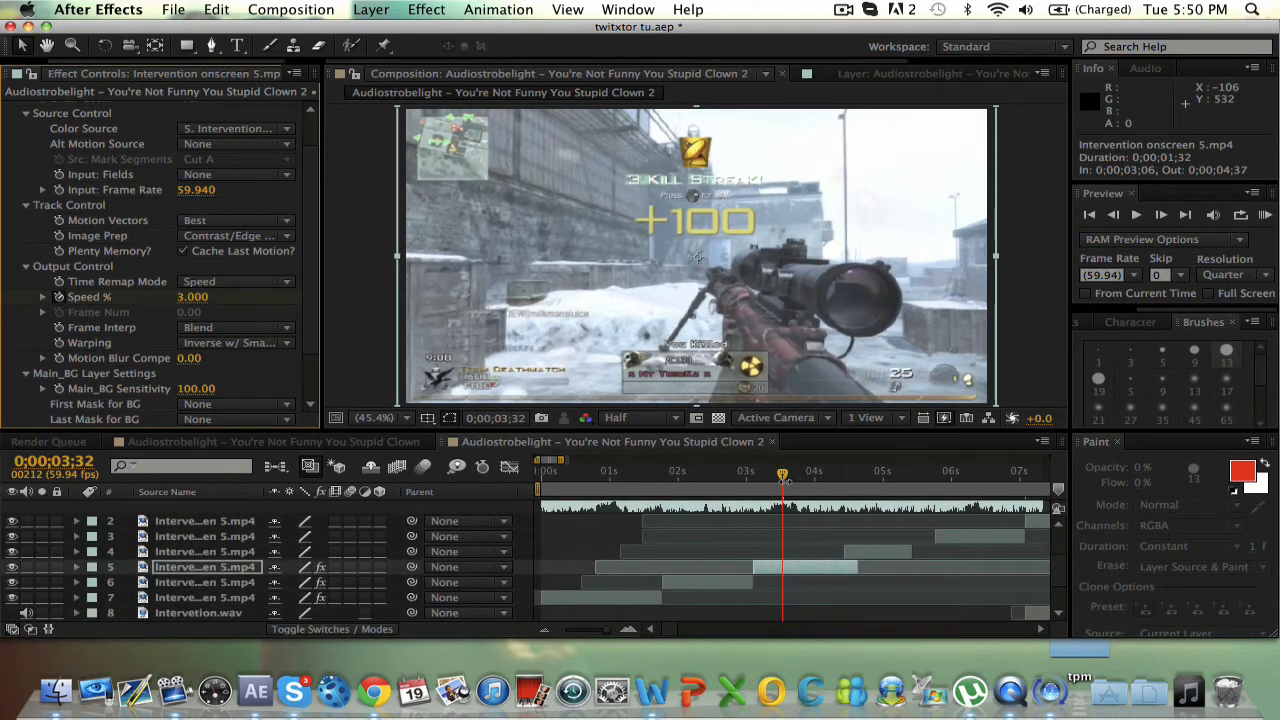
# Step: Trim the third segment's end to 0;00;04;25 and keyframe its Speed % there at 113 to match the next segment's first frame
pyautogui.moveTo(783, 476); pyautogui.dragTo(842, 486)
pyautogui.press('super+Right')
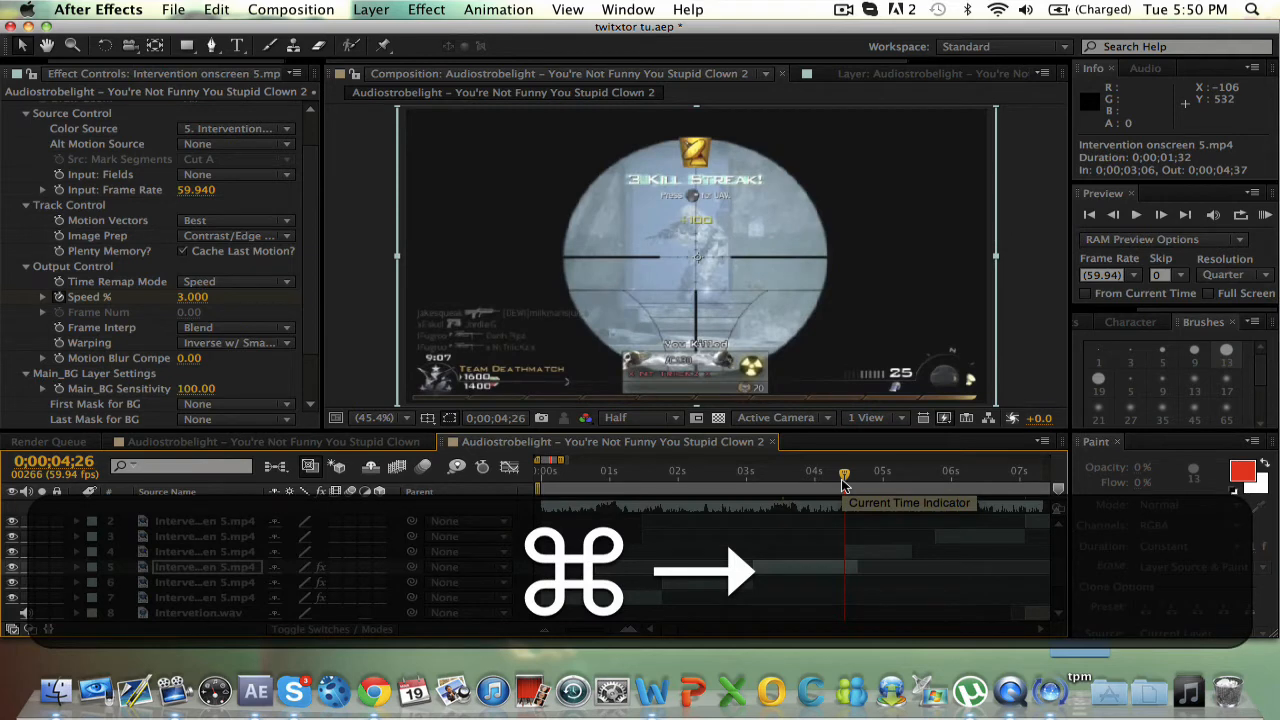
pyautogui.press('super+Left')
pyautogui.hotkey('alt', ']')
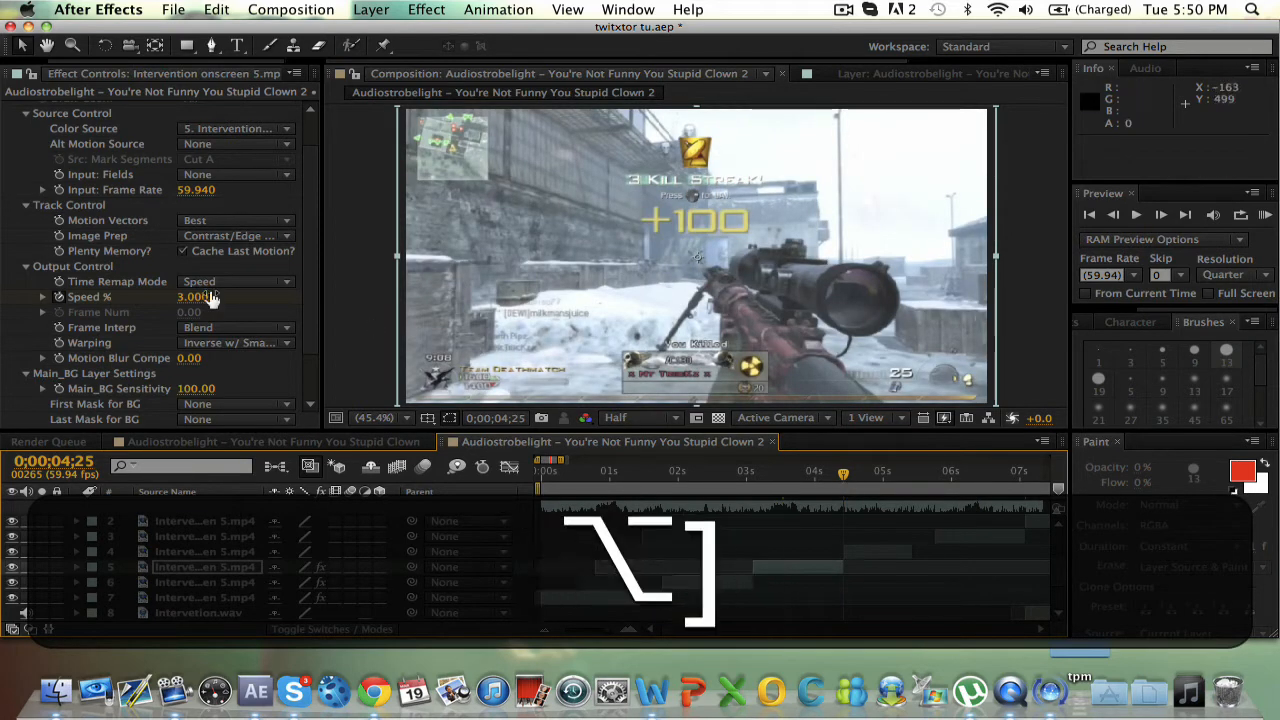
pyautogui.moveTo(190, 299); pyautogui.dragTo(198, 305)
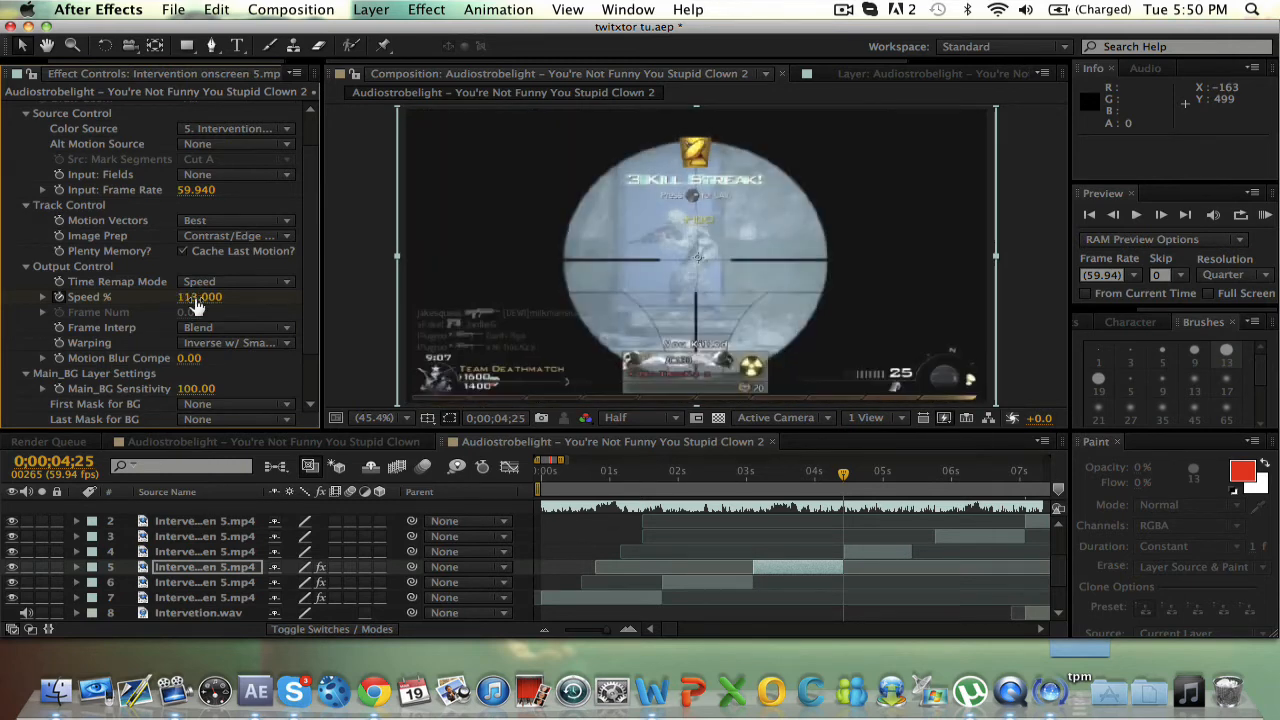
pyautogui.press('super+Right')
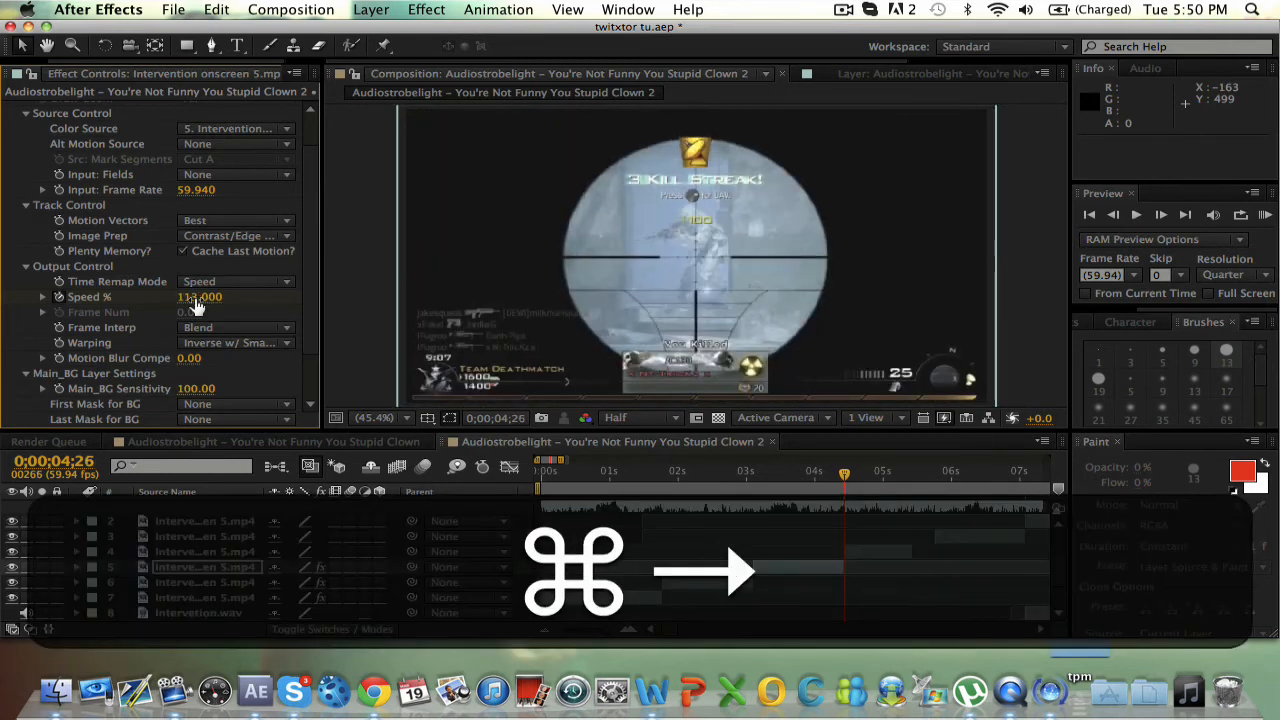
# Step: Extend the fourth gameplay segment's end to 0;00;05;58 and locate its post-shot frame at 0;00;04;59
pyautogui.moveTo(910, 552); pyautogui.dragTo(948, 553)
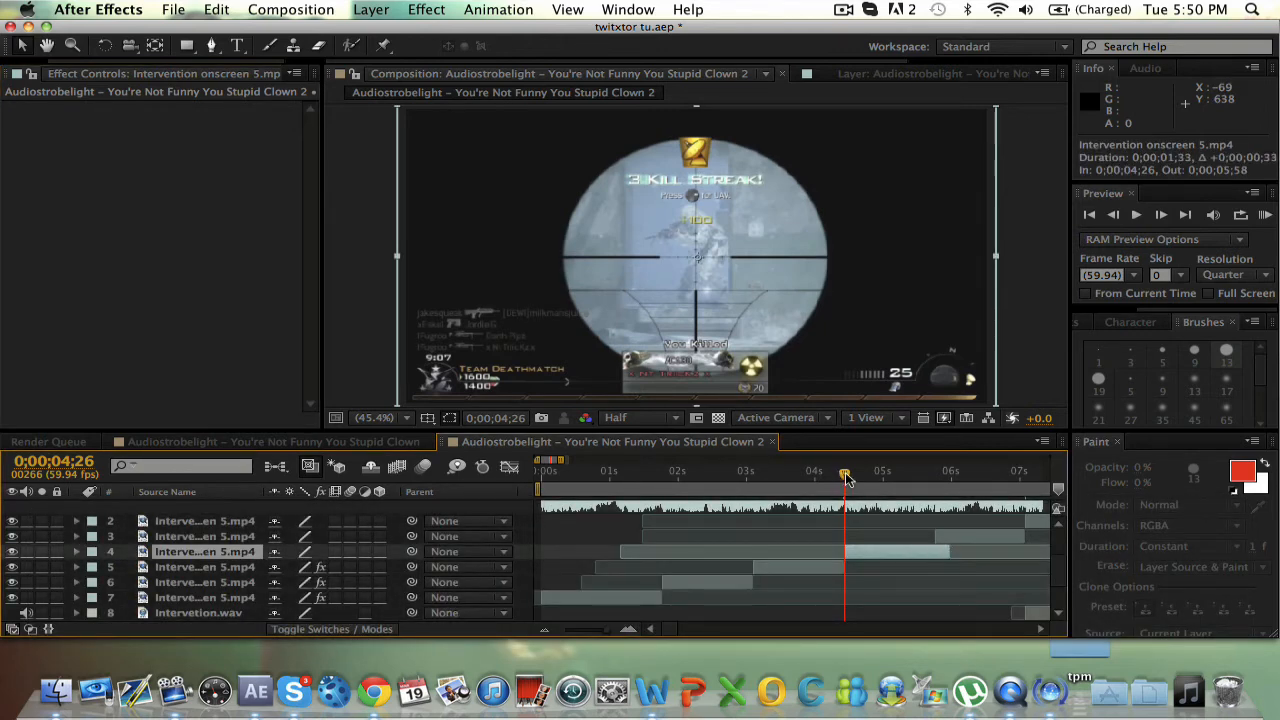
pyautogui.moveTo(845, 478); pyautogui.dragTo(882, 481)
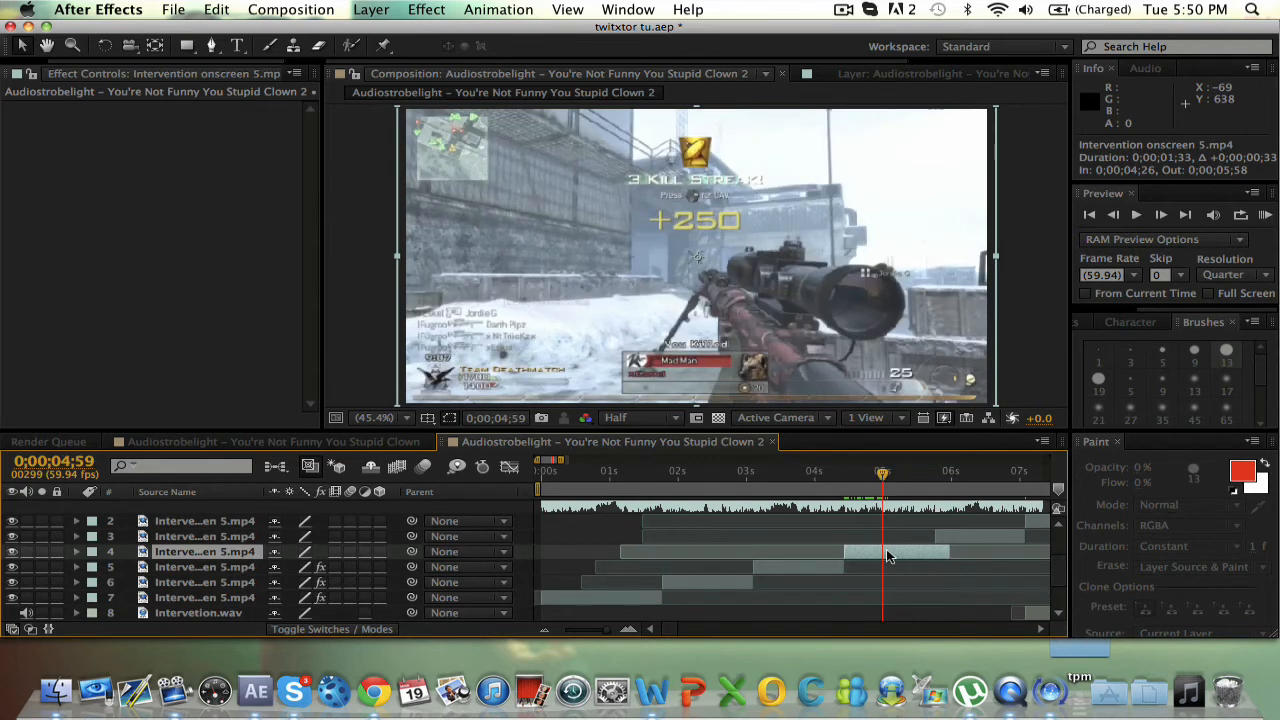
# Step: Apply Twixtor Pro to the fourth gameplay segment and set its input frame rate to 59.94
pyautogui.click(426, 9)
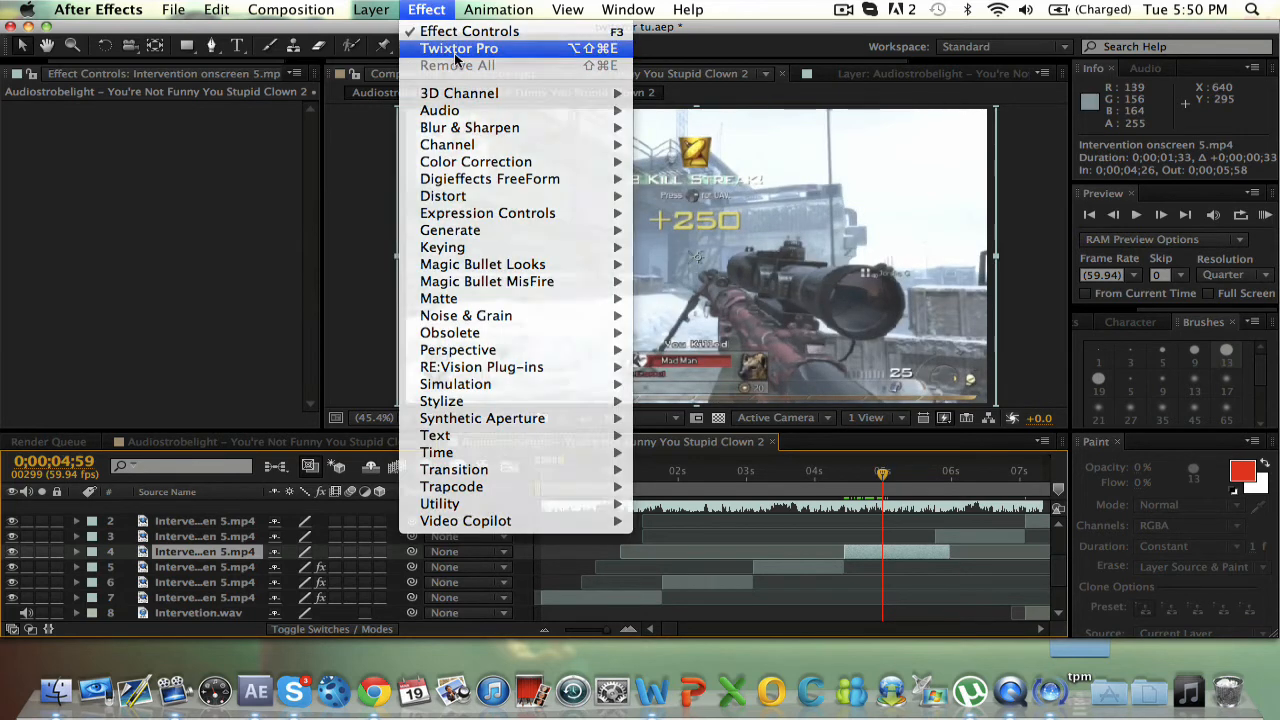
pyautogui.click(458, 48)
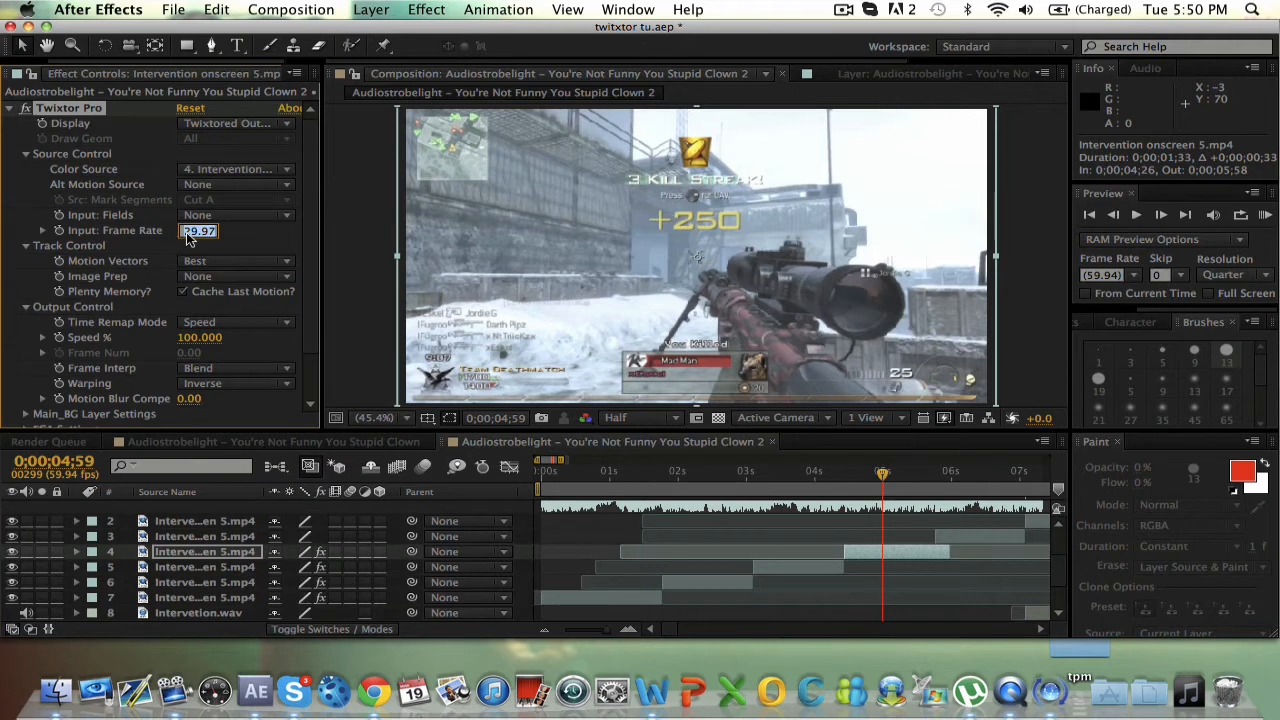
pyautogui.write('59.94')
pyautogui.press('Return')
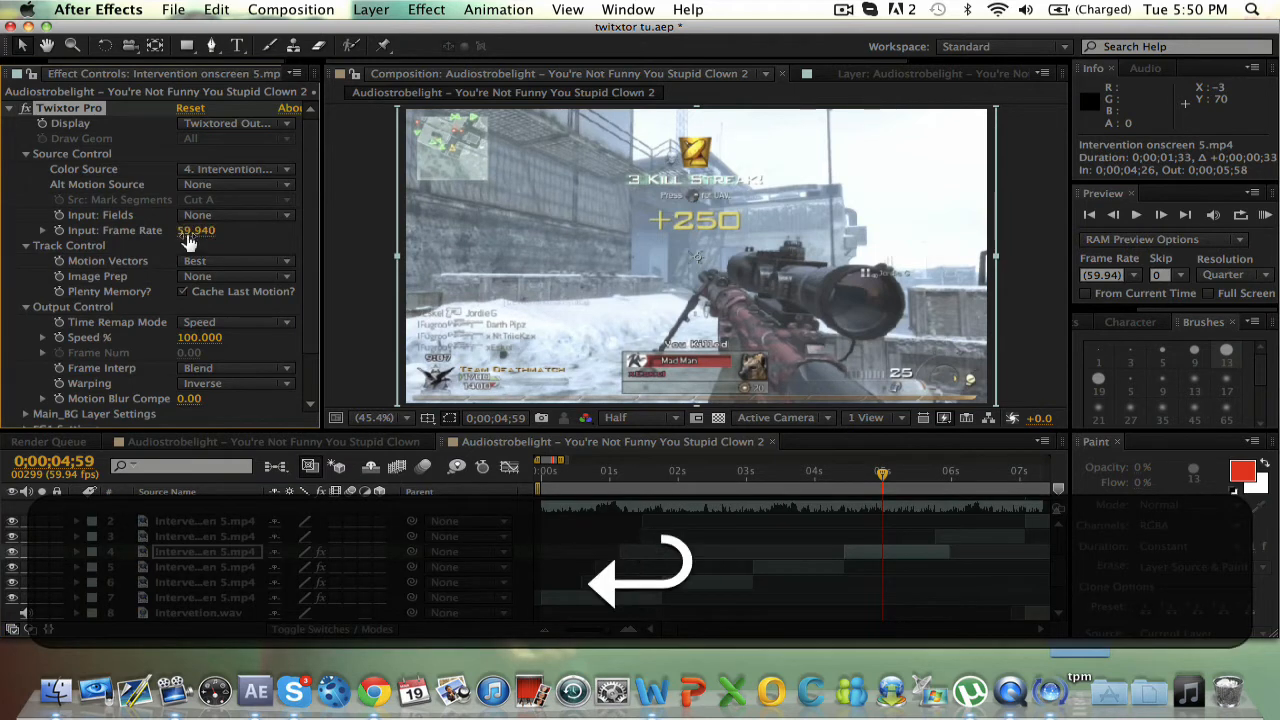
# Step: Set the fourth segment's Twixtor Image Prep to Contrast/Edge, Warping to Inverse w/ Smart Blend, and Main_BG Sensitivity to 100
pyautogui.click(240, 278)
pyautogui.click(251, 309)
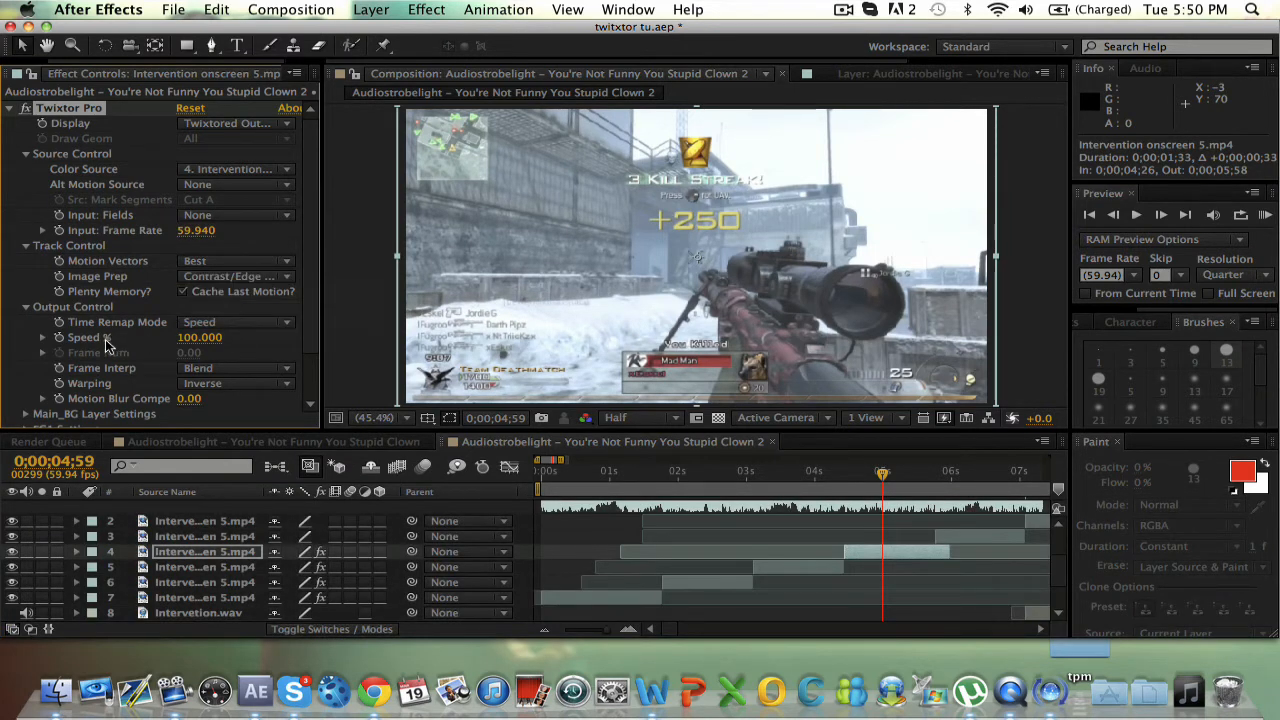
pyautogui.click(253, 387)
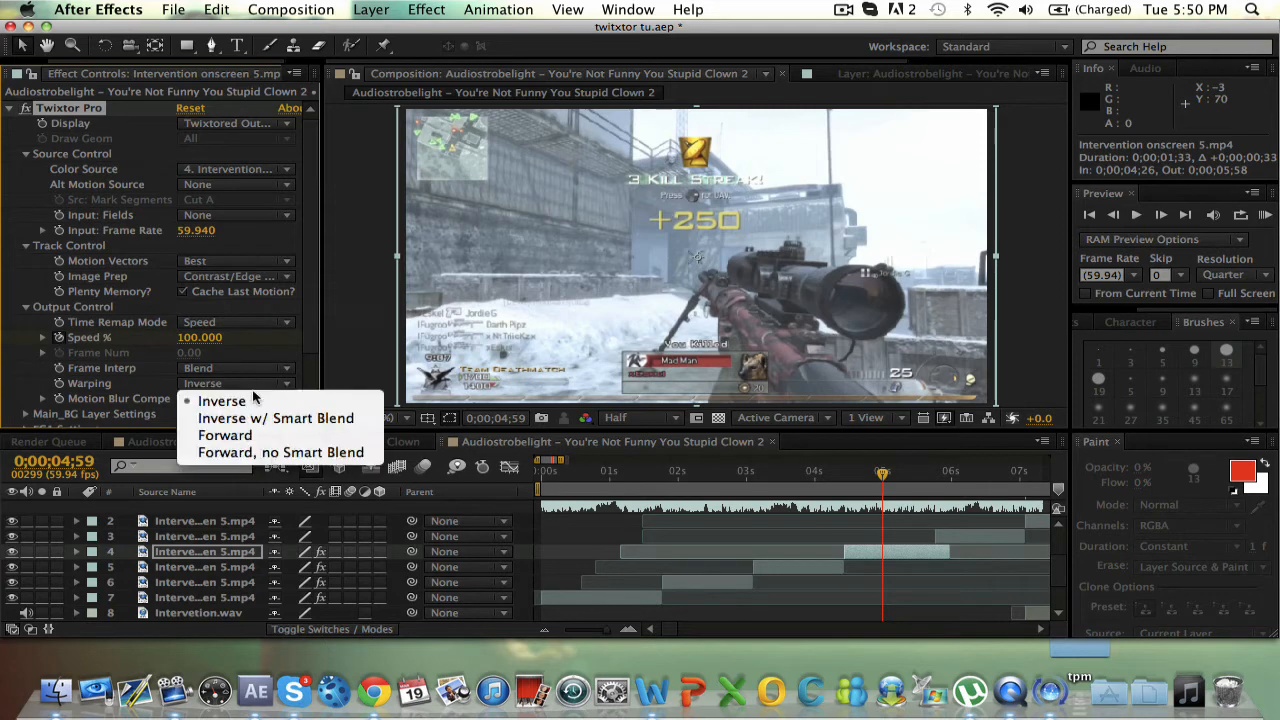
pyautogui.click(267, 421)
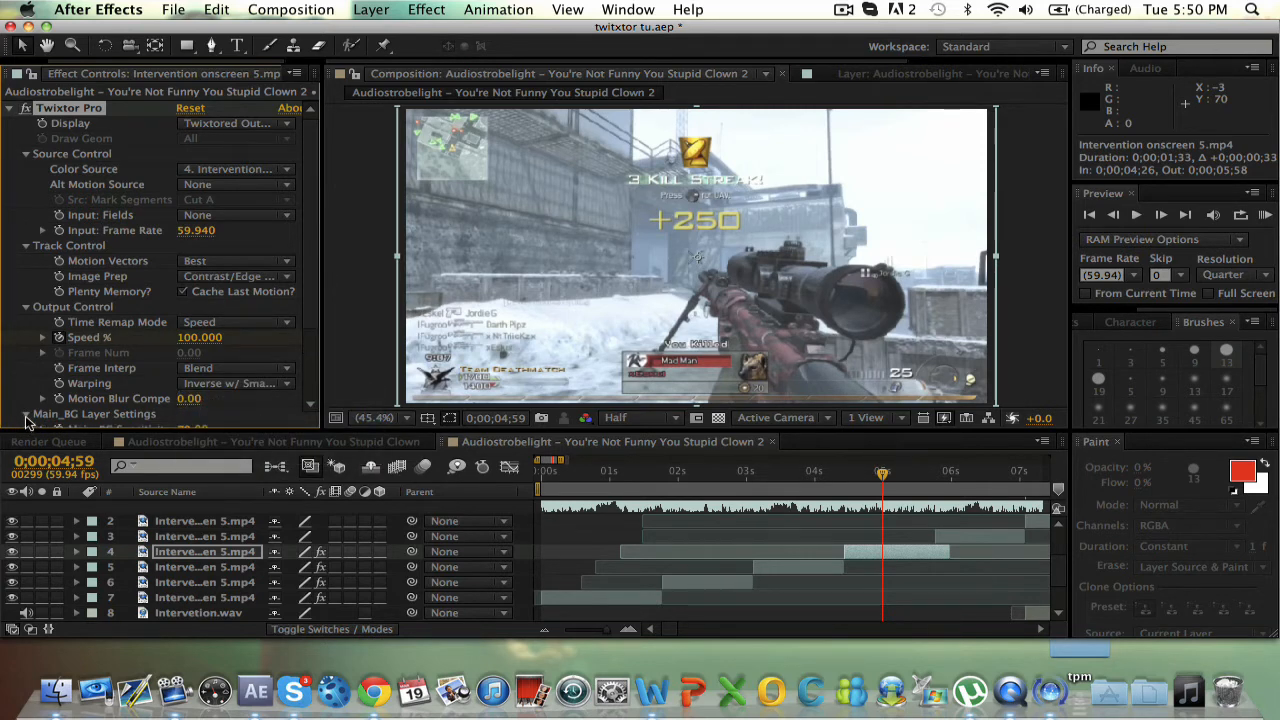
pyautogui.scroll(-2, 120, 425)
pyautogui.moveTo(194, 389); pyautogui.dragTo(427, 390)
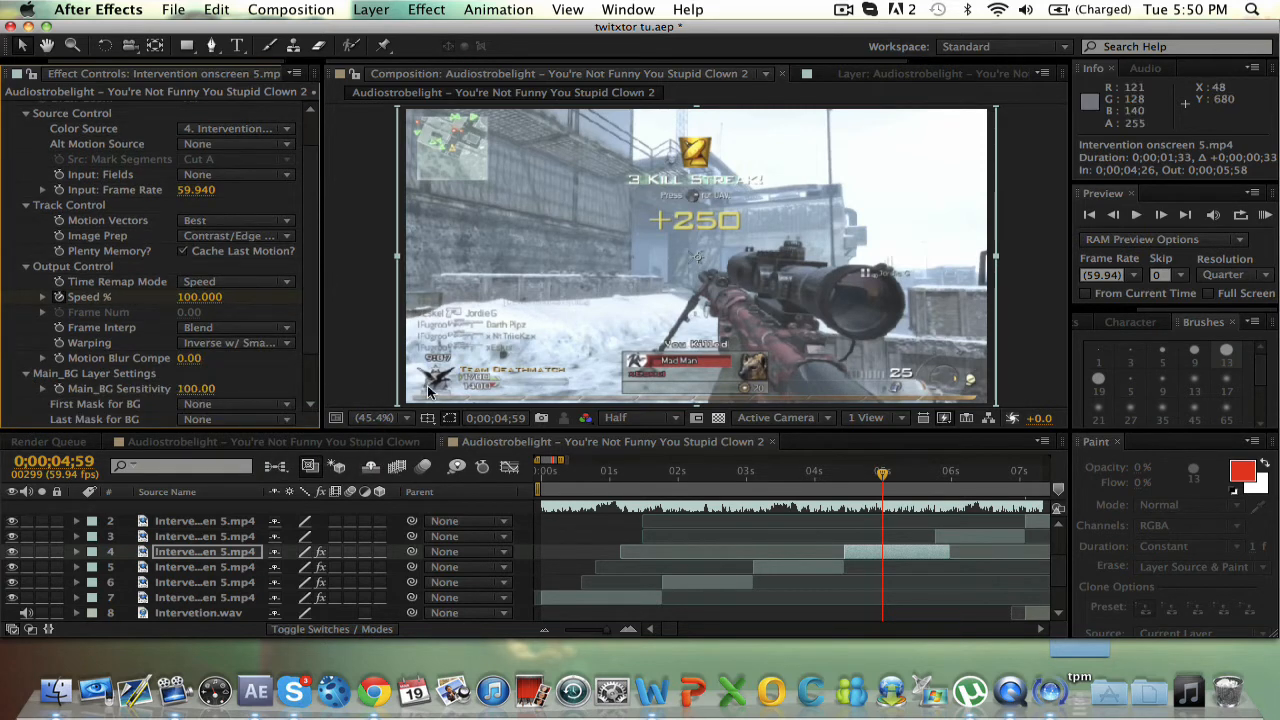
# Step: Show the fourth segment's Speed % keyframes and set a Speed % of 3 at 0;00;05;00
pyautogui.press('super+Right')
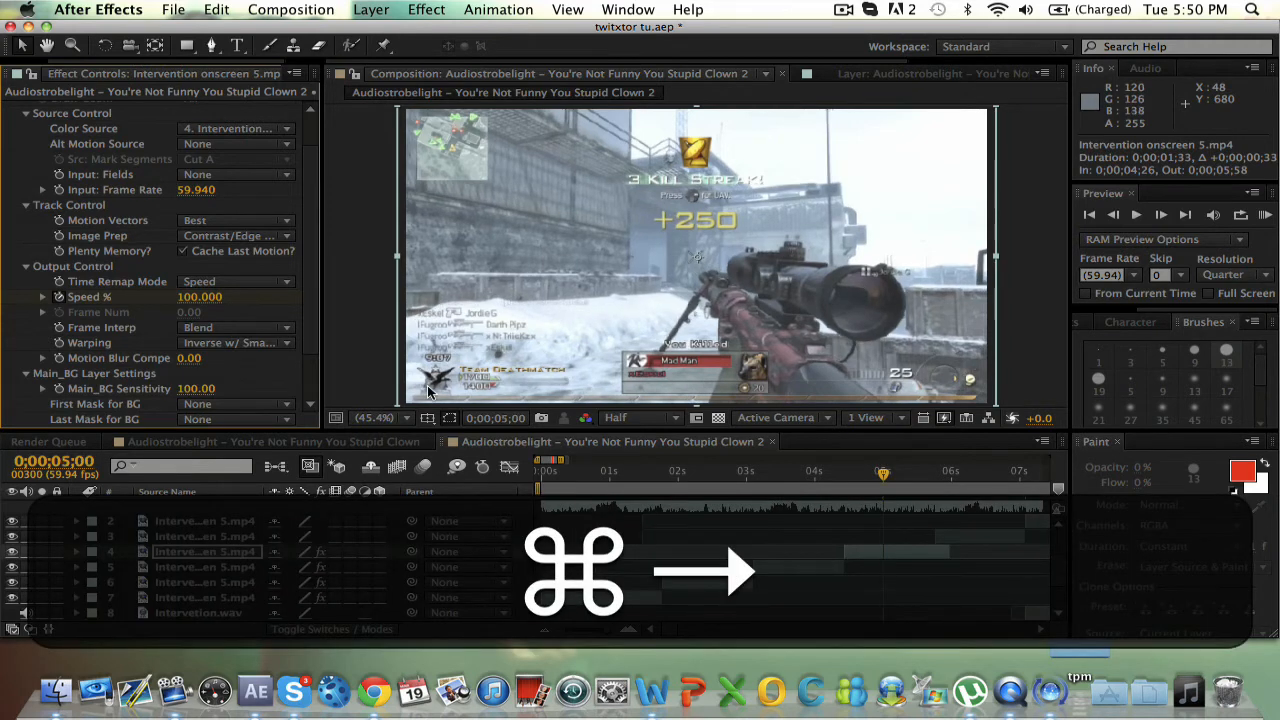
pyautogui.press('u')
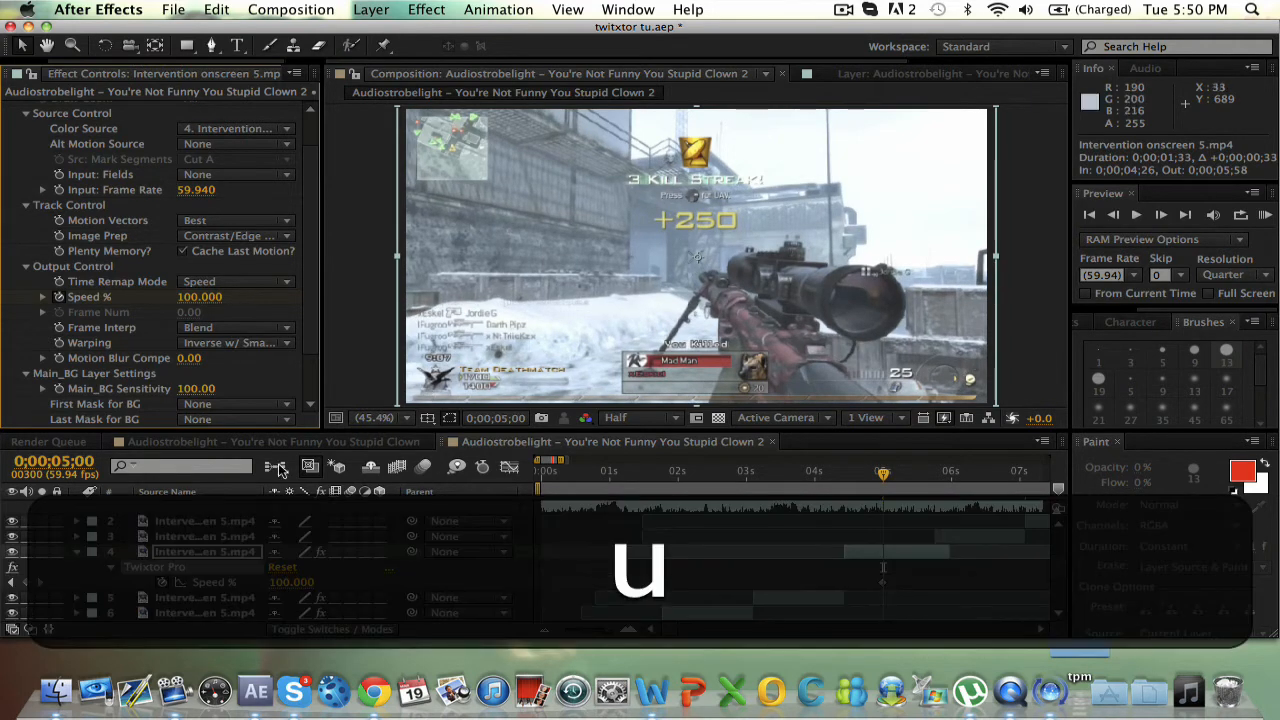
pyautogui.click(290, 583)
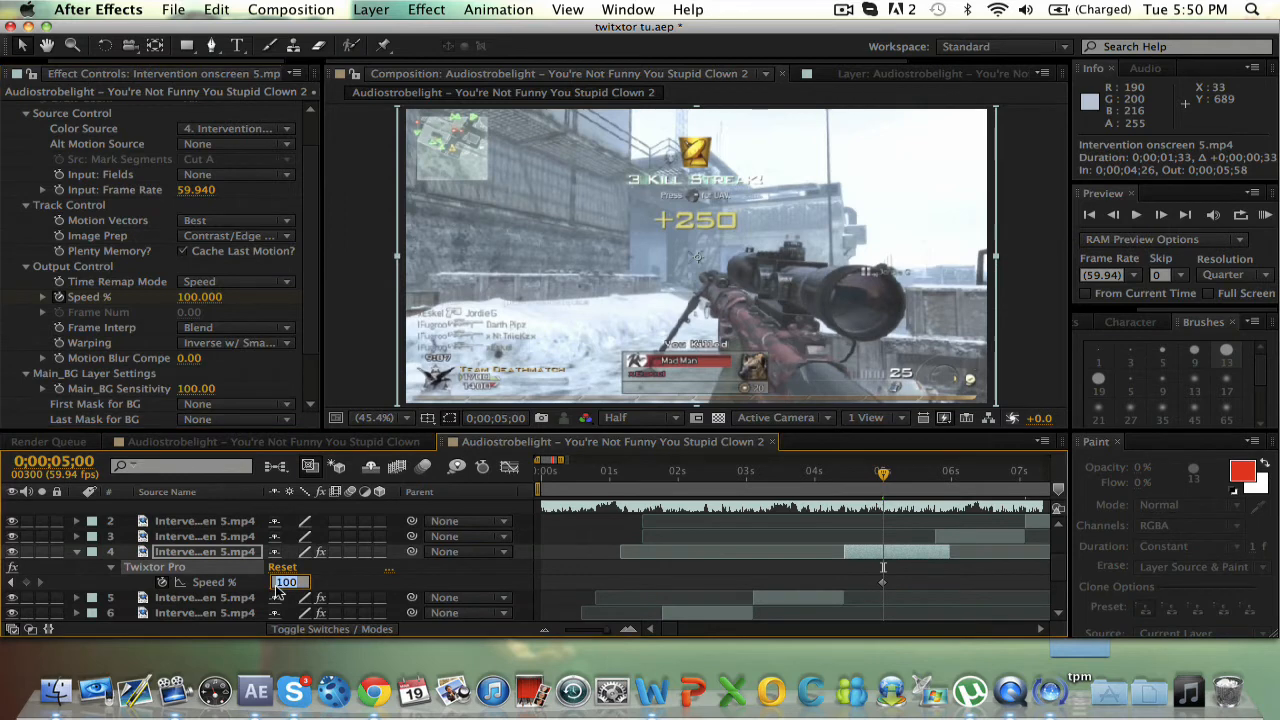
pyautogui.write('3')
pyautogui.press('Return')
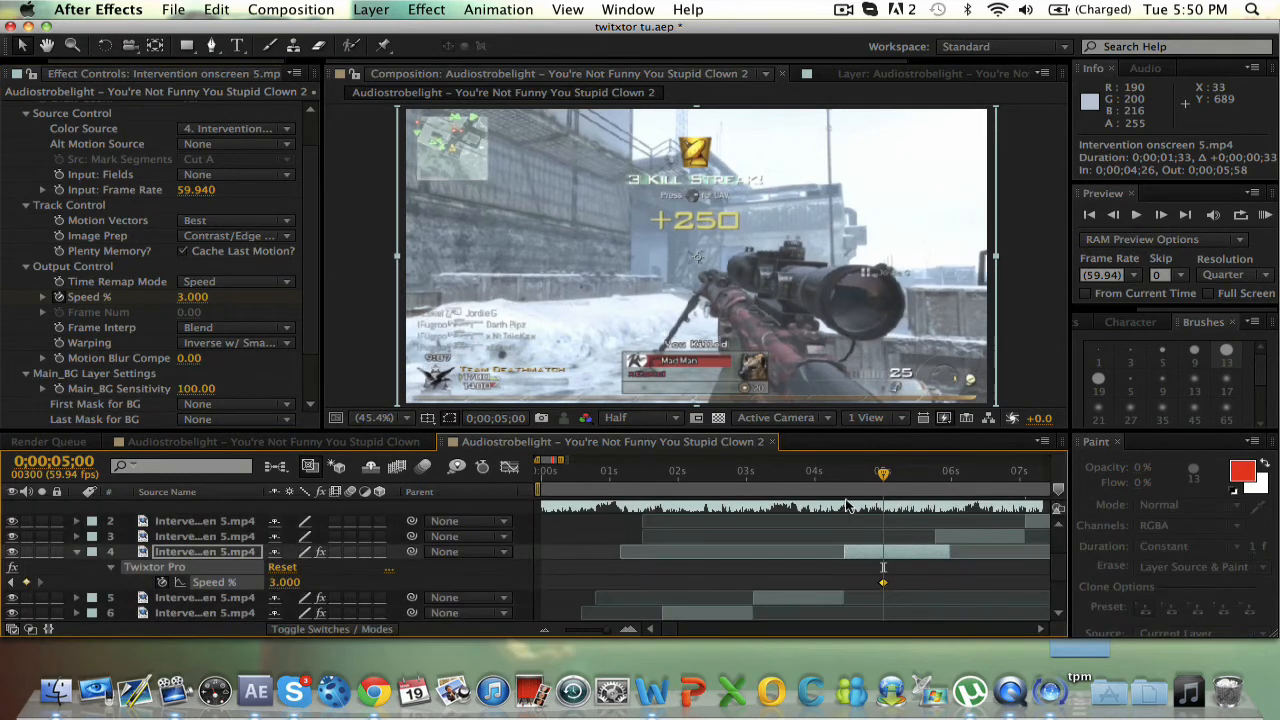
# Step: Try scaling the fourth segment down to 99% and keyframing its Speed % at 103 on frame 0;00;05;36
pyautogui.moveTo(884, 475); pyautogui.dragTo(898, 474)
pyautogui.press('s')
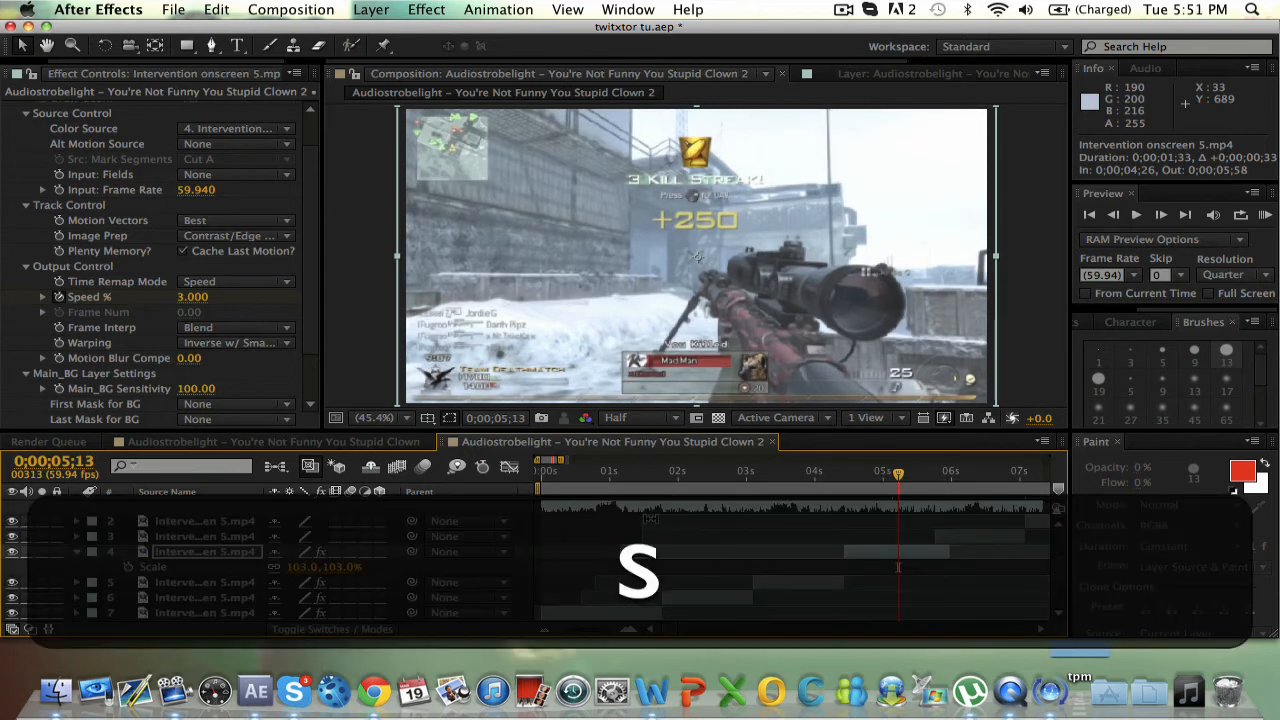
pyautogui.moveTo(330, 566); pyautogui.dragTo(324, 567)
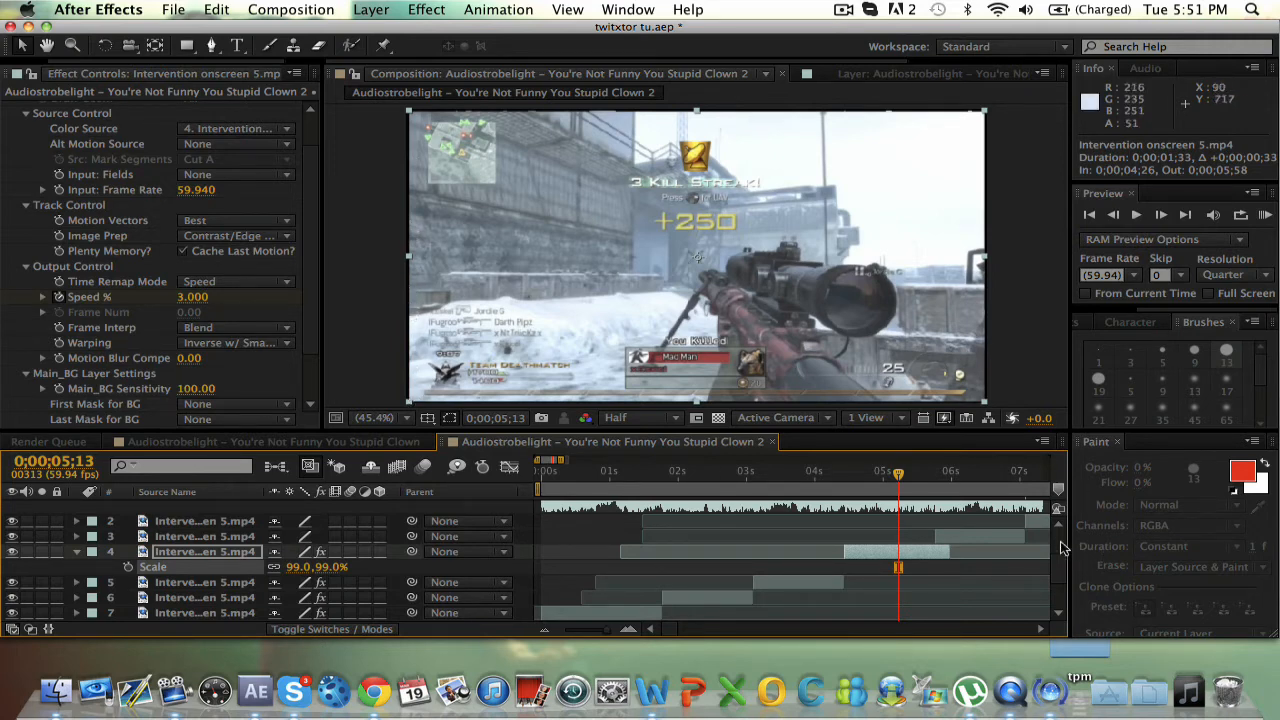
pyautogui.moveTo(900, 478); pyautogui.dragTo(925, 481)
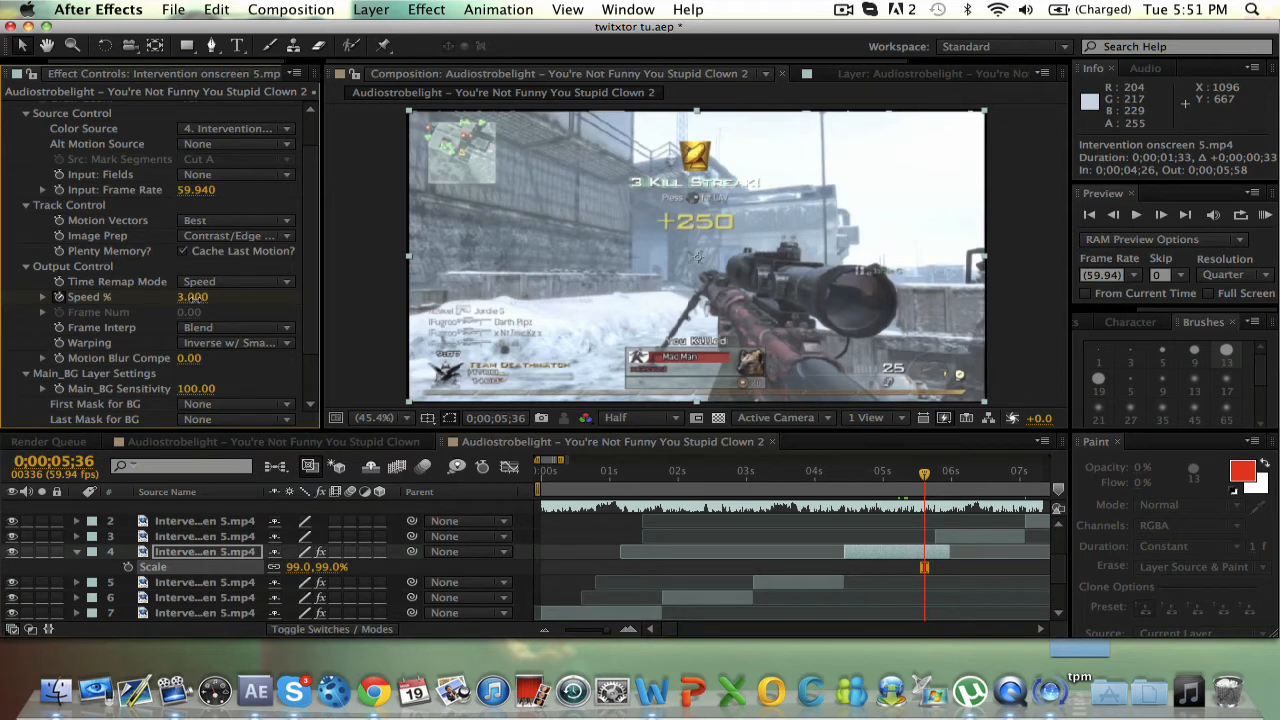
pyautogui.moveTo(193, 297); pyautogui.dragTo(203, 306)
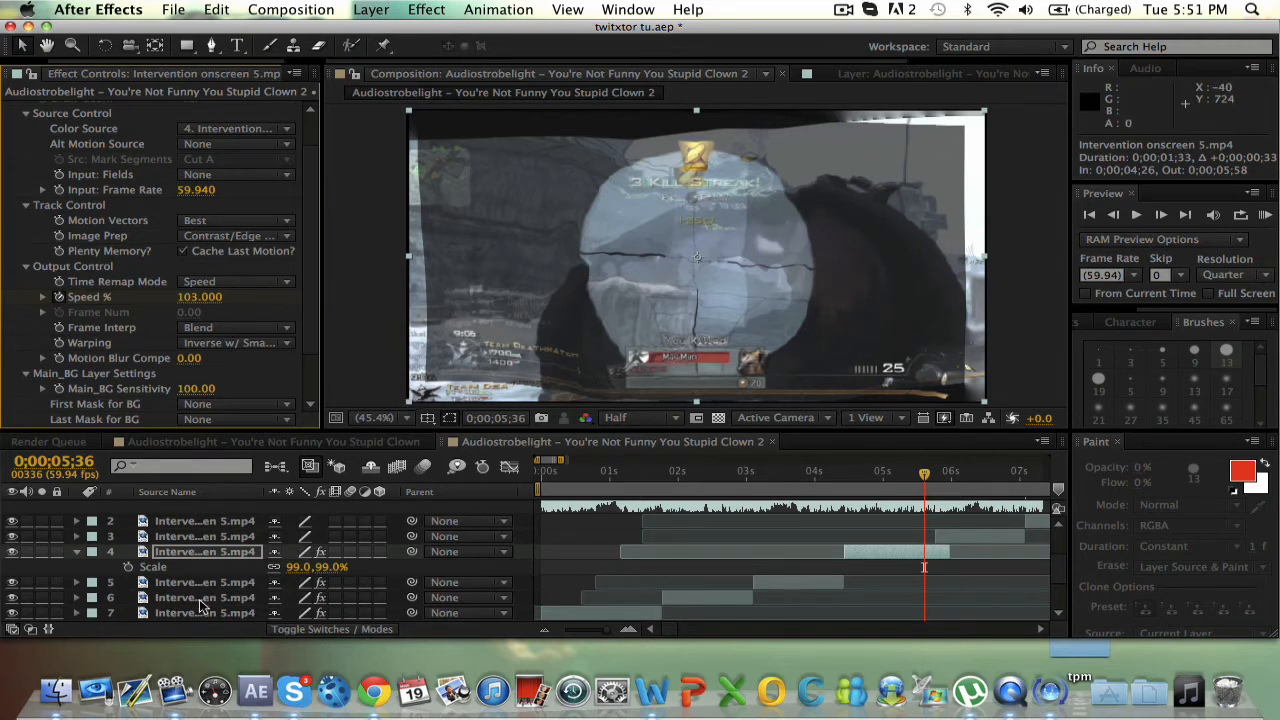
# Step: Restore the fourth segment's scale to 103% and remove its Speed % keyframe at 0;00;05;36
pyautogui.press('s')
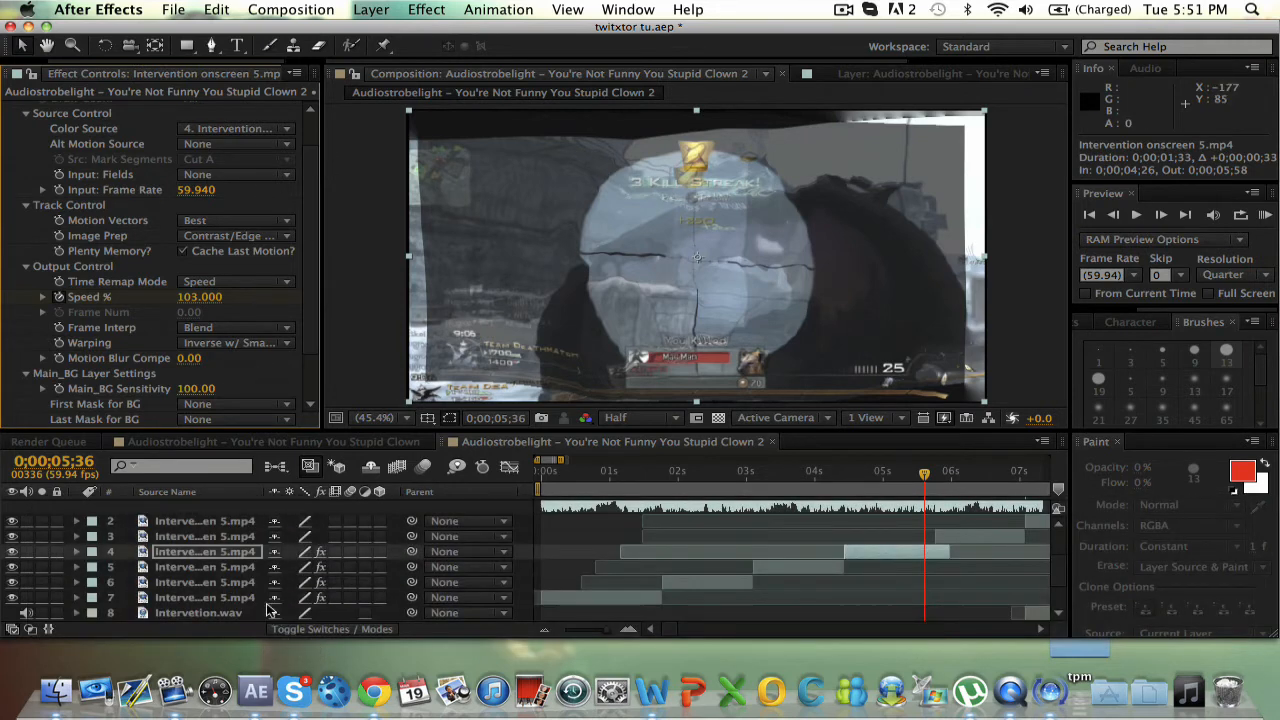
pyautogui.press('s')
pyautogui.click(300, 567)
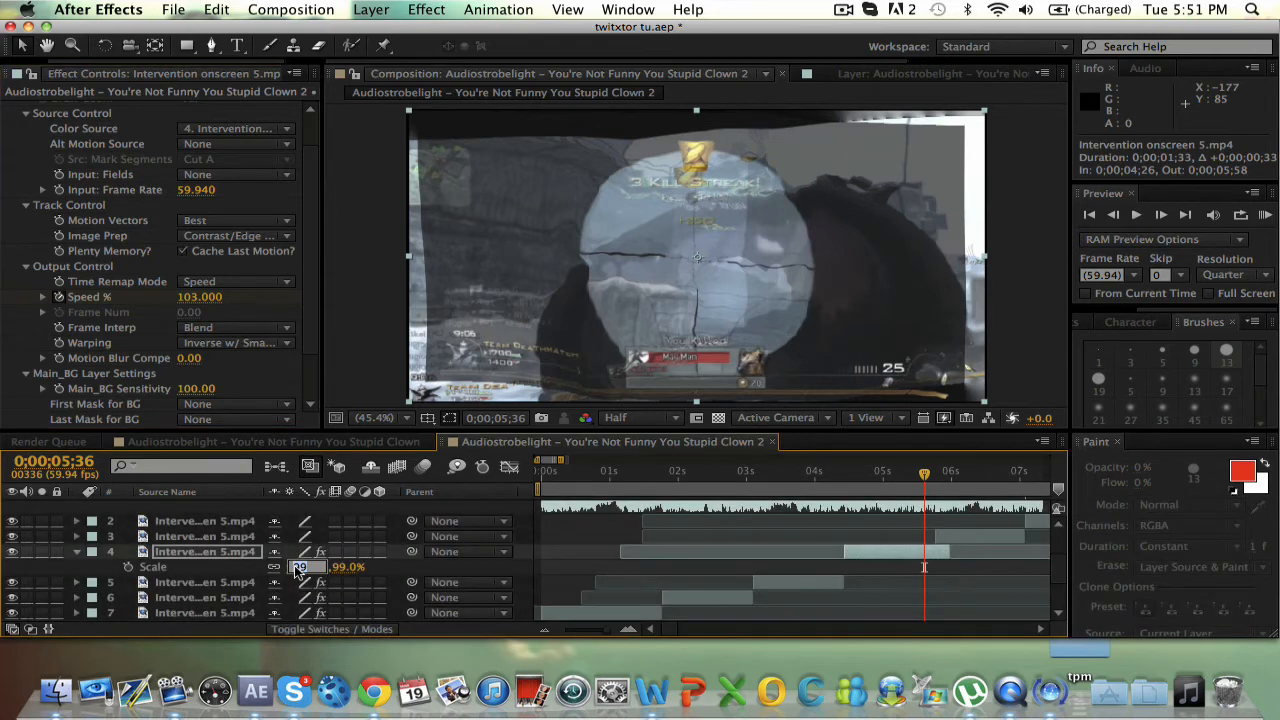
pyautogui.write('103')
pyautogui.press('Return')
pyautogui.press('u')
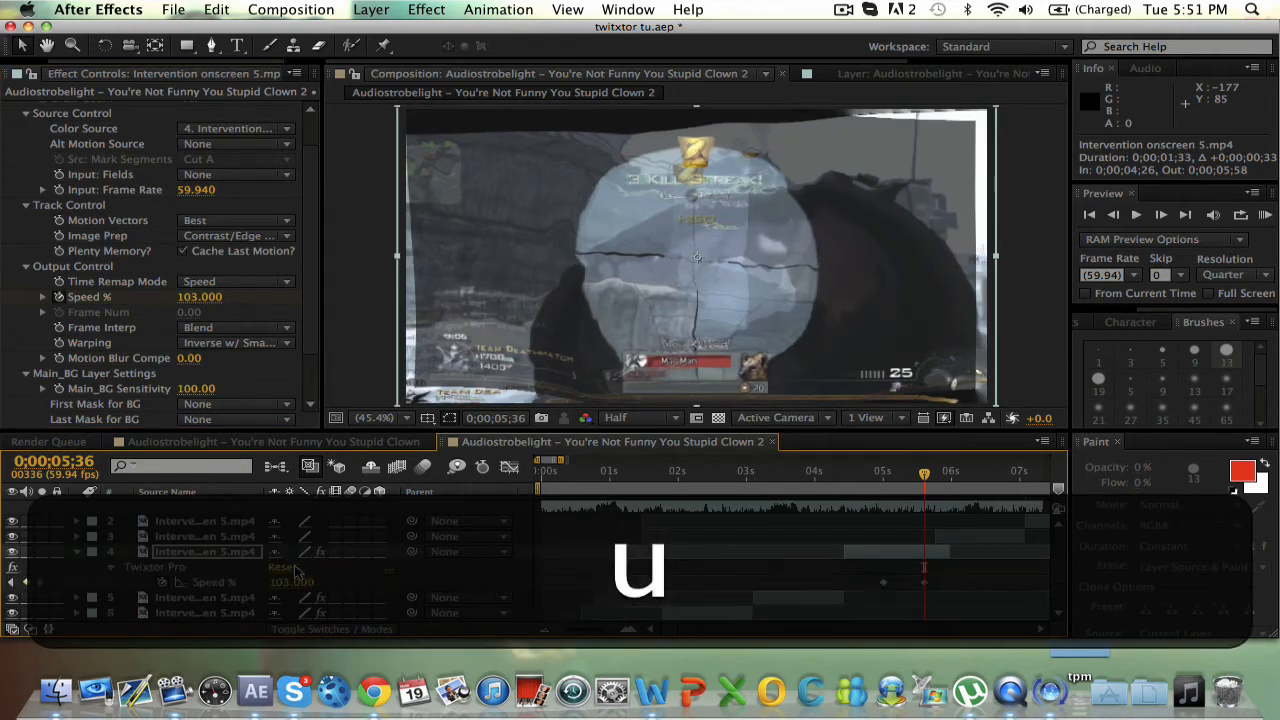
pyautogui.click(27, 582)
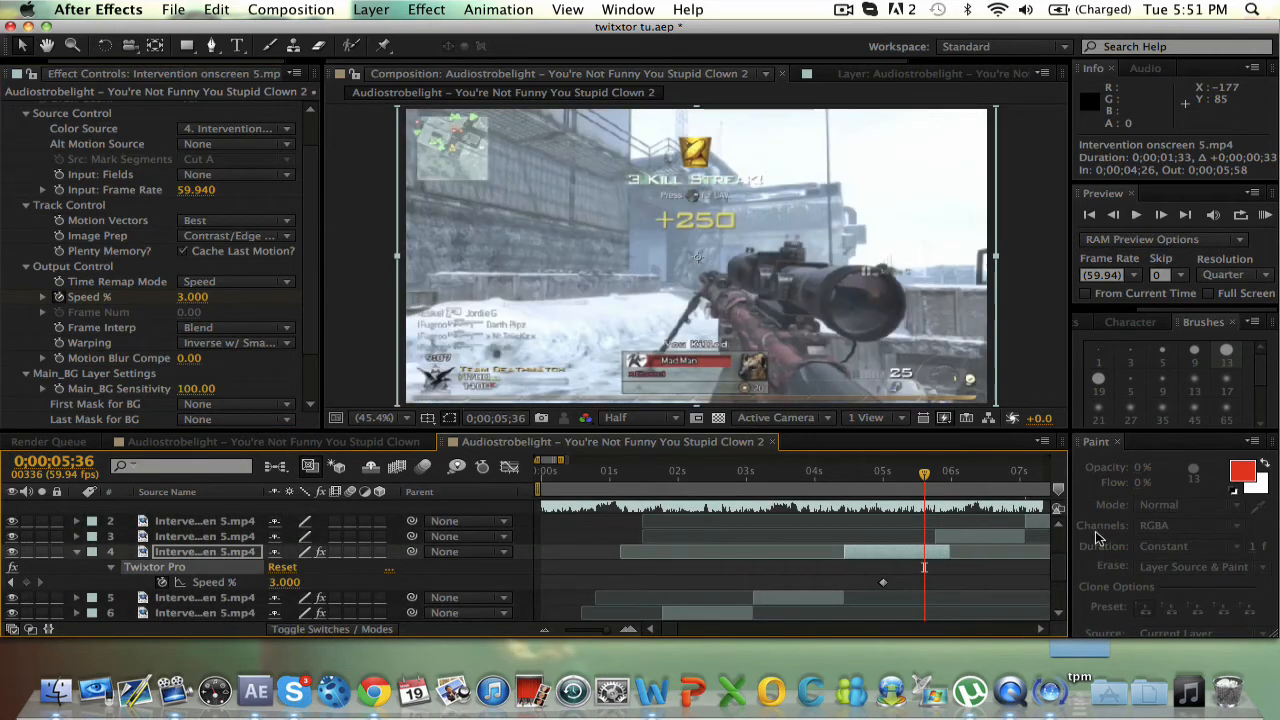
# Step: Trim the fourth segment's end to 0;00;05;45 and keyframe its Speed % there at 113 to match the next segment's first frame
pyautogui.moveTo(924, 474); pyautogui.dragTo(937, 478)
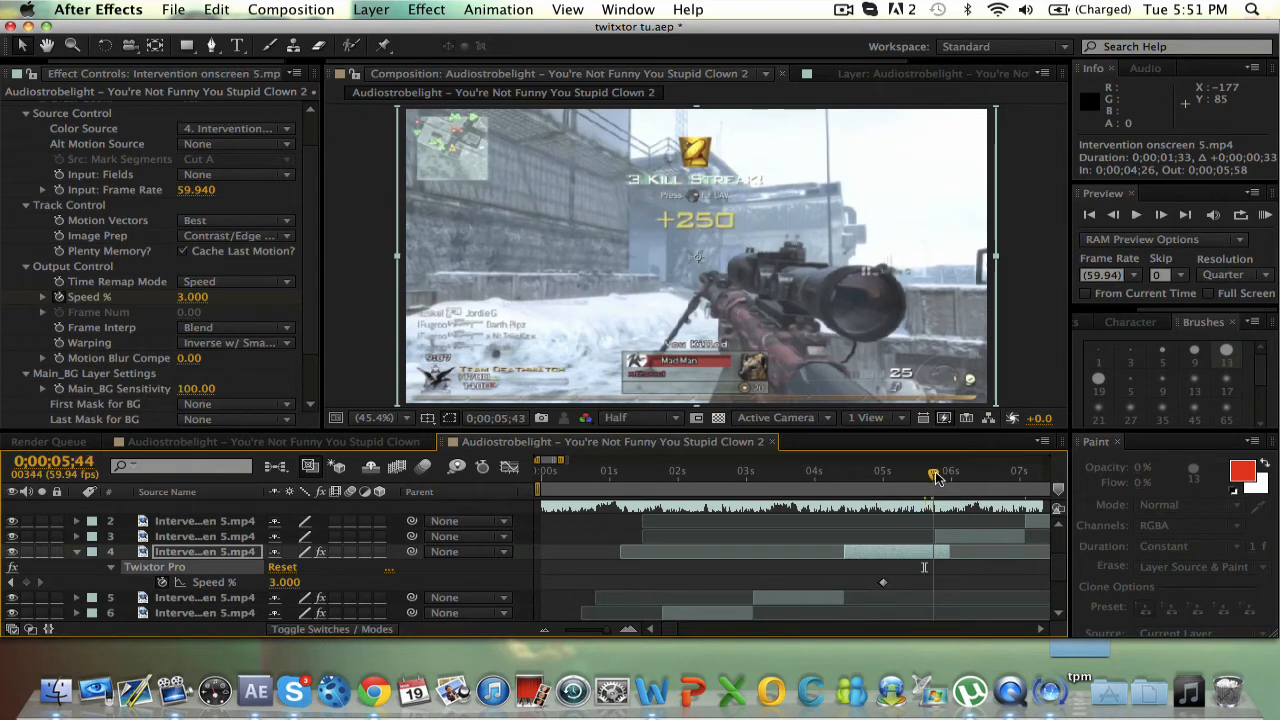
pyautogui.press('super+Right')
pyautogui.press('super+Right')
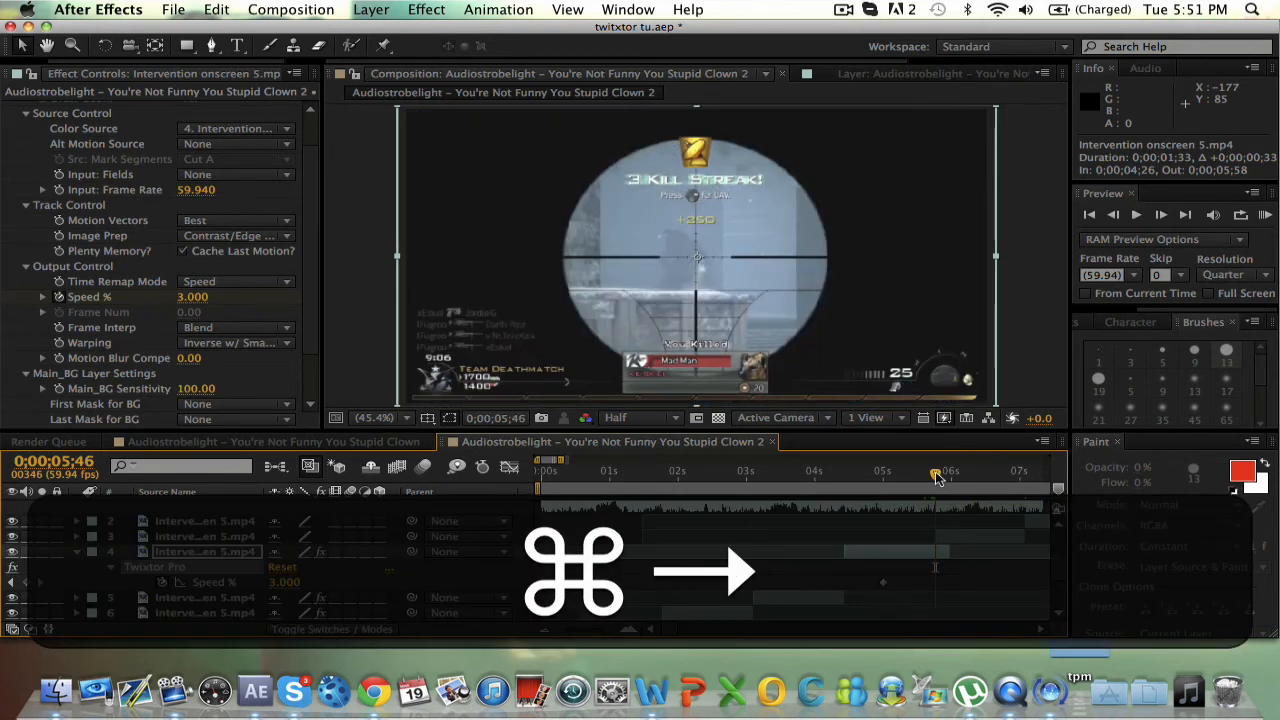
pyautogui.press('super+Left')
pyautogui.hotkey('alt', ']')
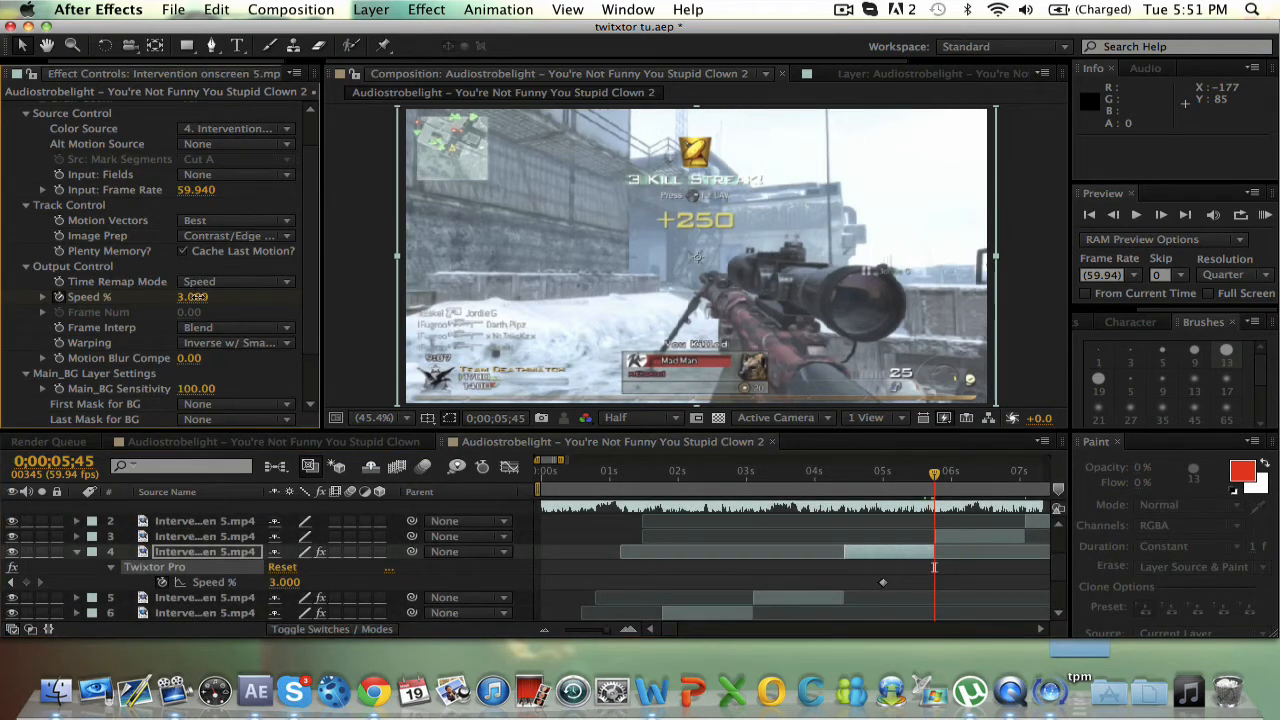
pyautogui.moveTo(192, 297); pyautogui.dragTo(205, 297)
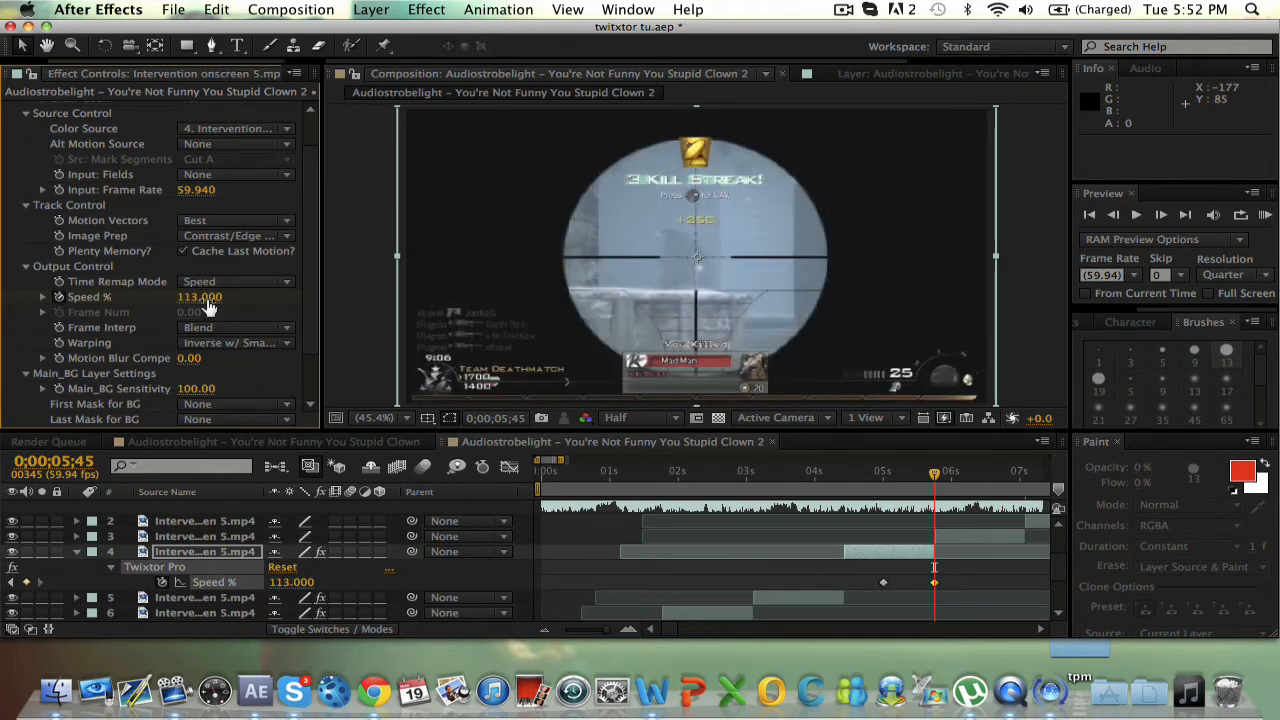
pyautogui.press('super+Right')
# Step: Scrub through the fourth segment's slowed motion up to 0;00;05;38 and check its Speed % keyframes
pyautogui.press('super+u')
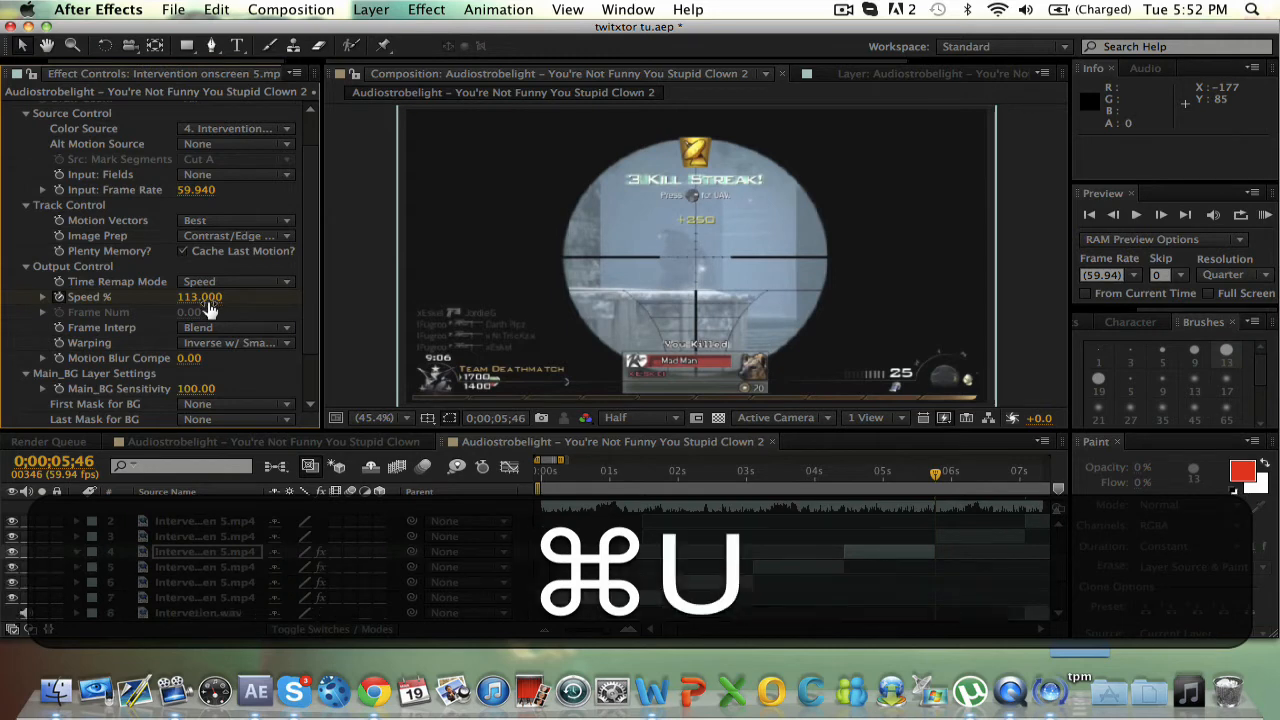
pyautogui.press('u')
pyautogui.click(899, 475)
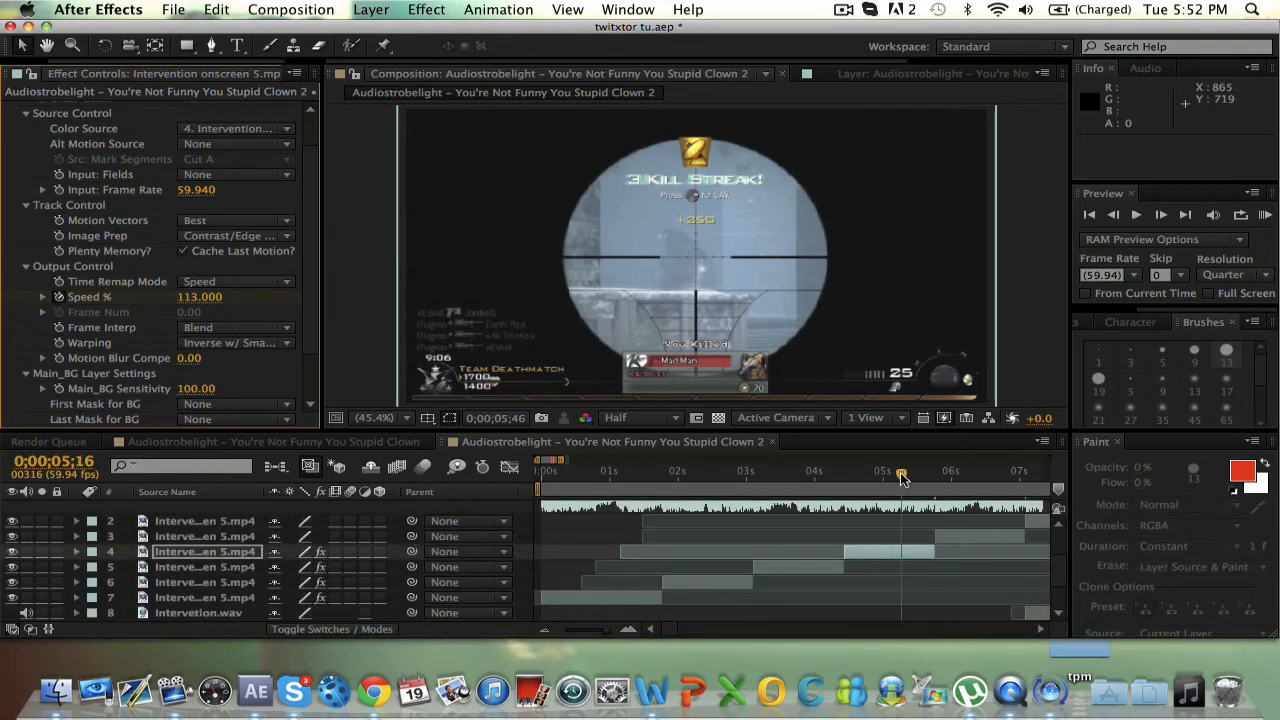
pyautogui.moveTo(902, 473); pyautogui.dragTo(928, 476)
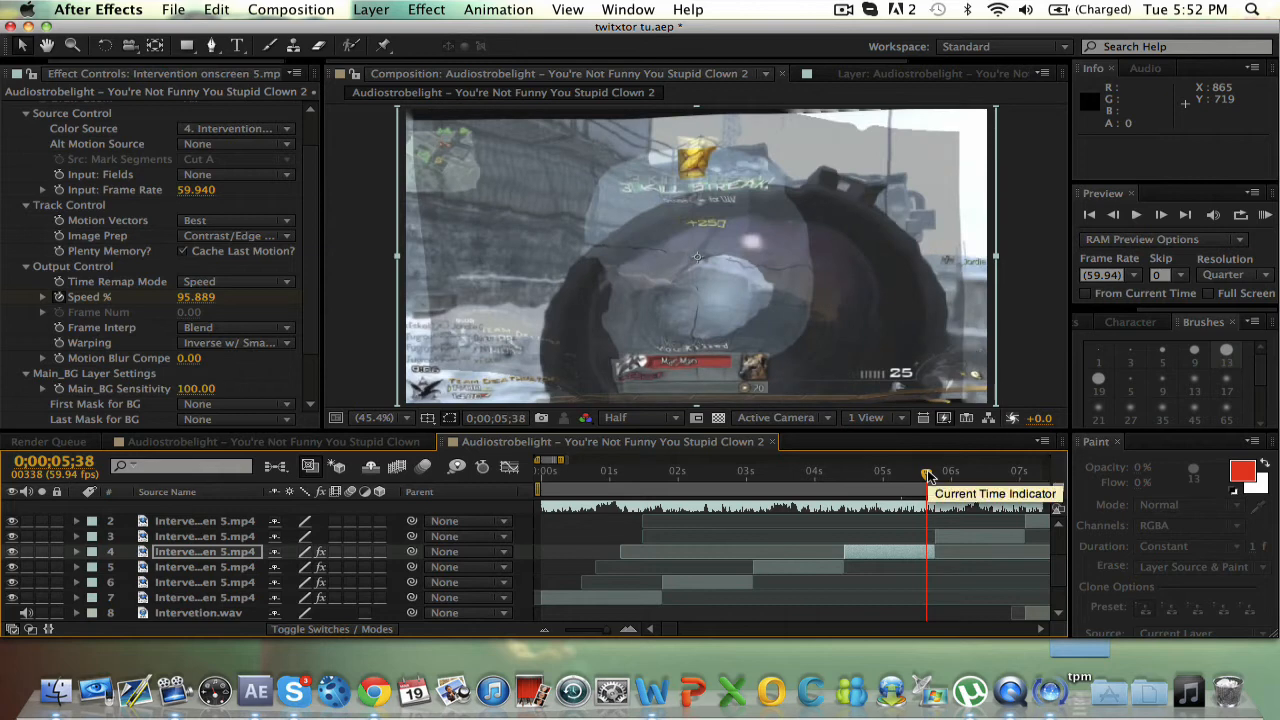
pyautogui.press('u')
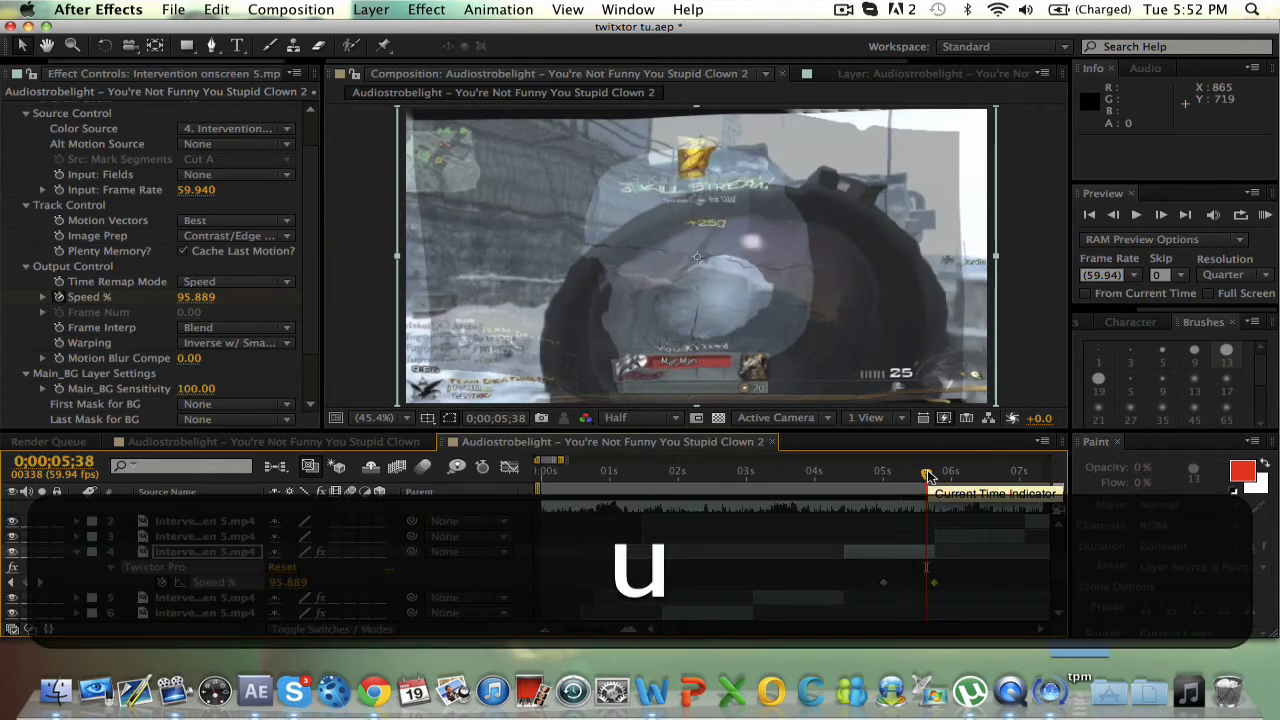
# Step: Keyframe the fourth segment's Speed % at 3 on frame 0;00;05;19
pyautogui.moveTo(928, 476); pyautogui.dragTo(904, 476)
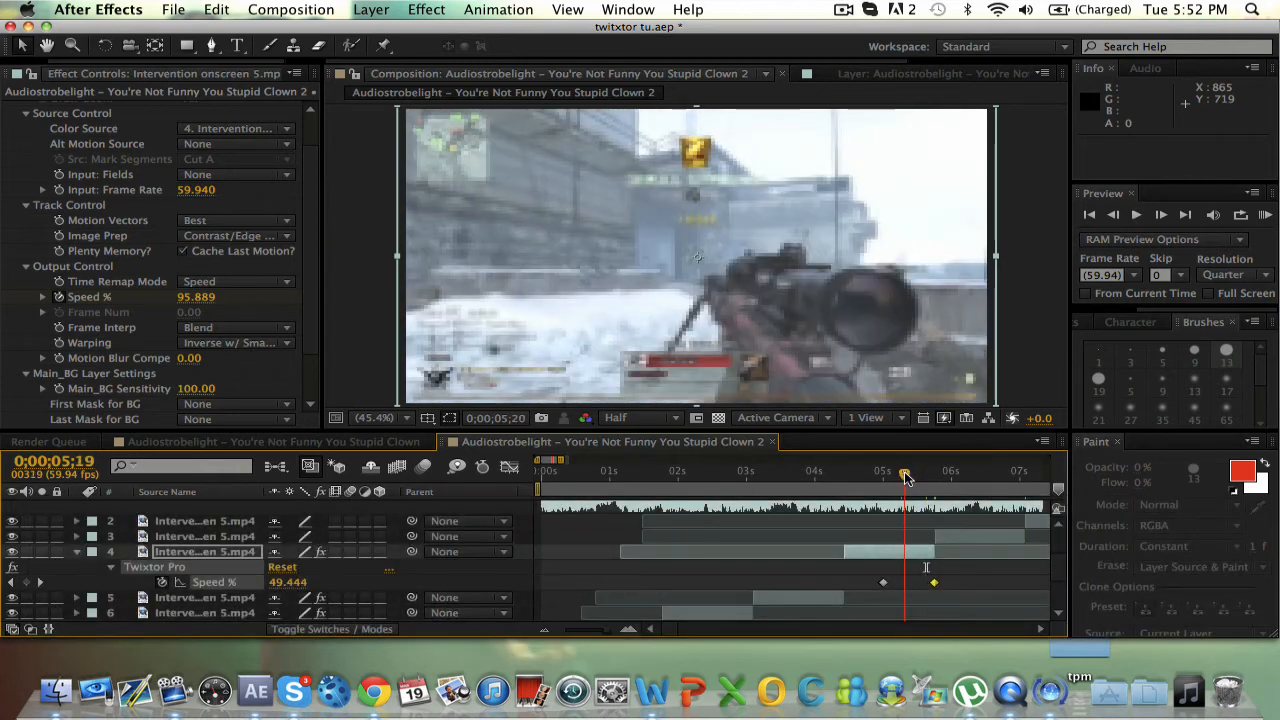
pyautogui.click(287, 579)
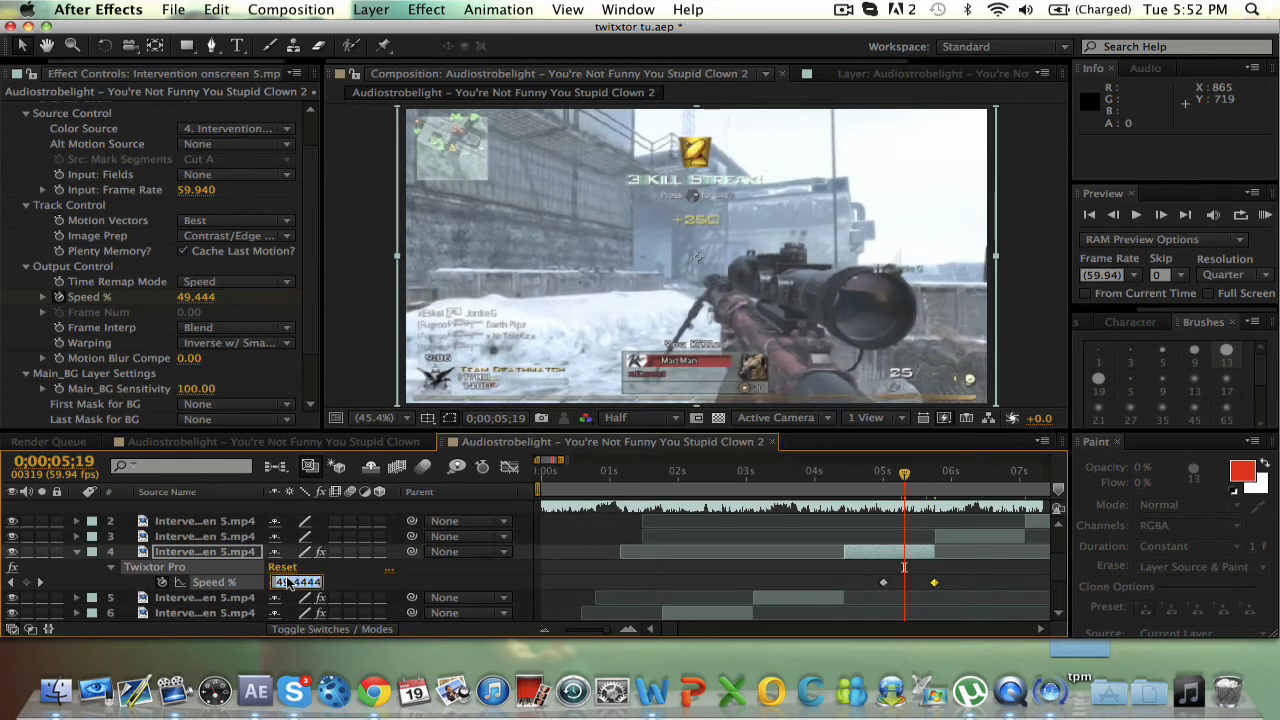
pyautogui.write('3')
pyautogui.press('Return')
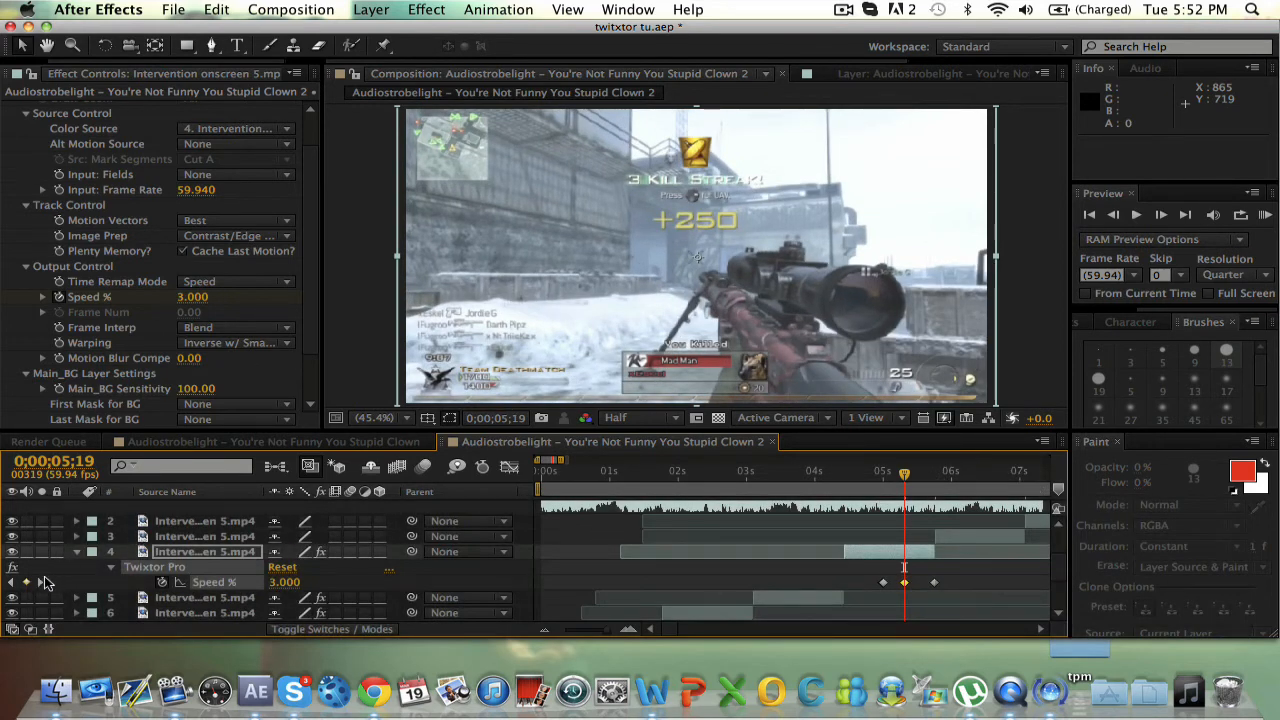
# Step: Raise the fourth segment's closing Speed % keyframe at 0;00;05;45 to 193 and collapse its keyframed properties
pyautogui.click(42, 582)
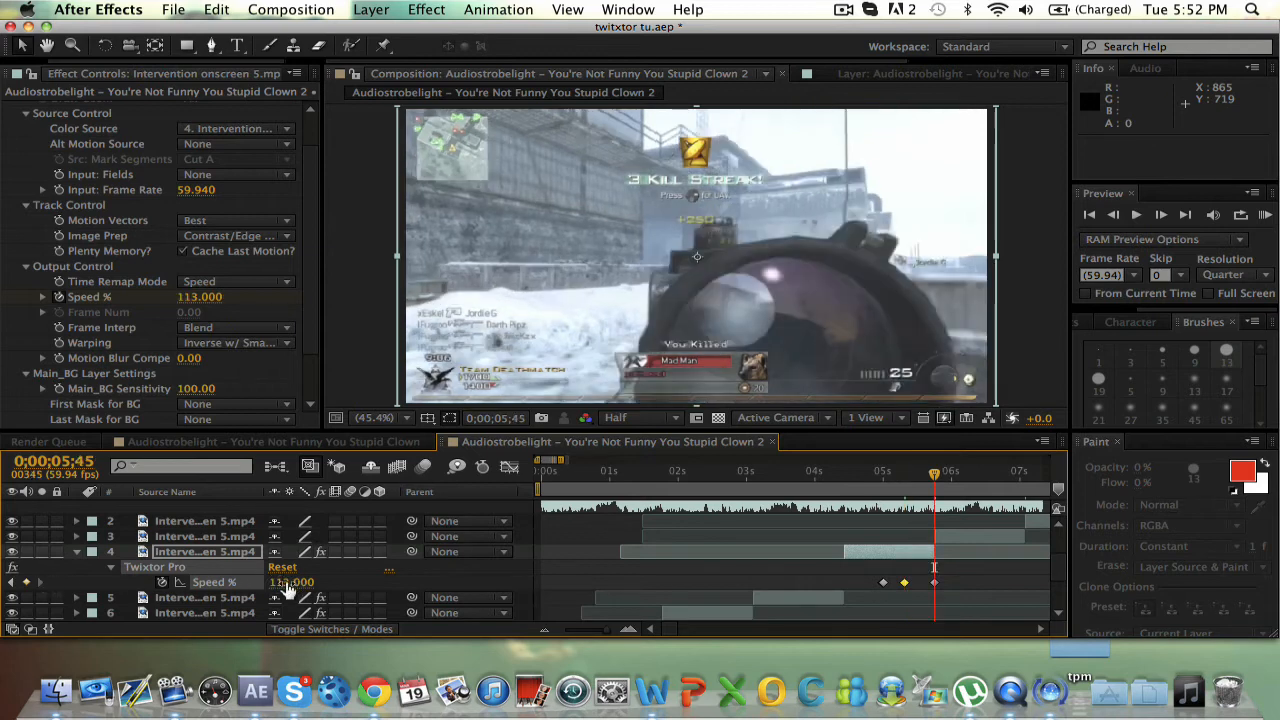
pyautogui.moveTo(285, 582); pyautogui.dragTo(292, 582)
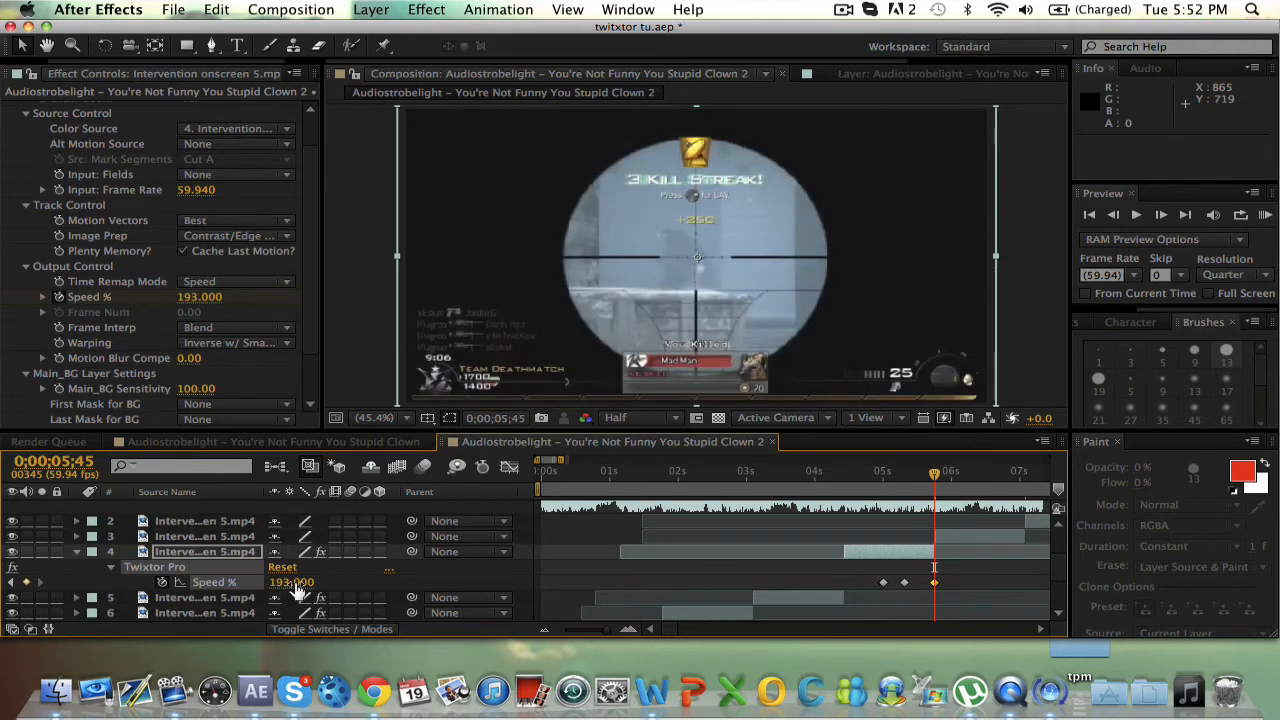
pyautogui.press('u')
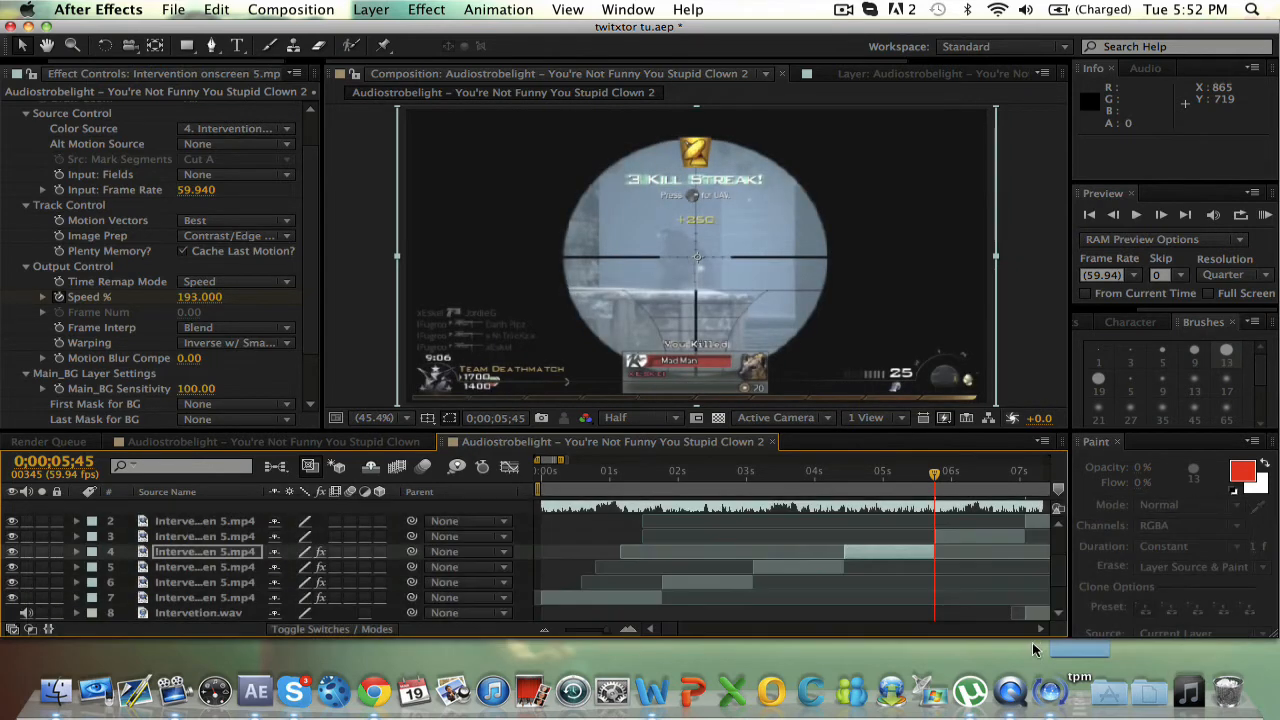
# Step: Find the frame after the gunshot at 0;00;06;10 and apply Twixtor Pro to the fifth segment
pyautogui.click(1039, 629)
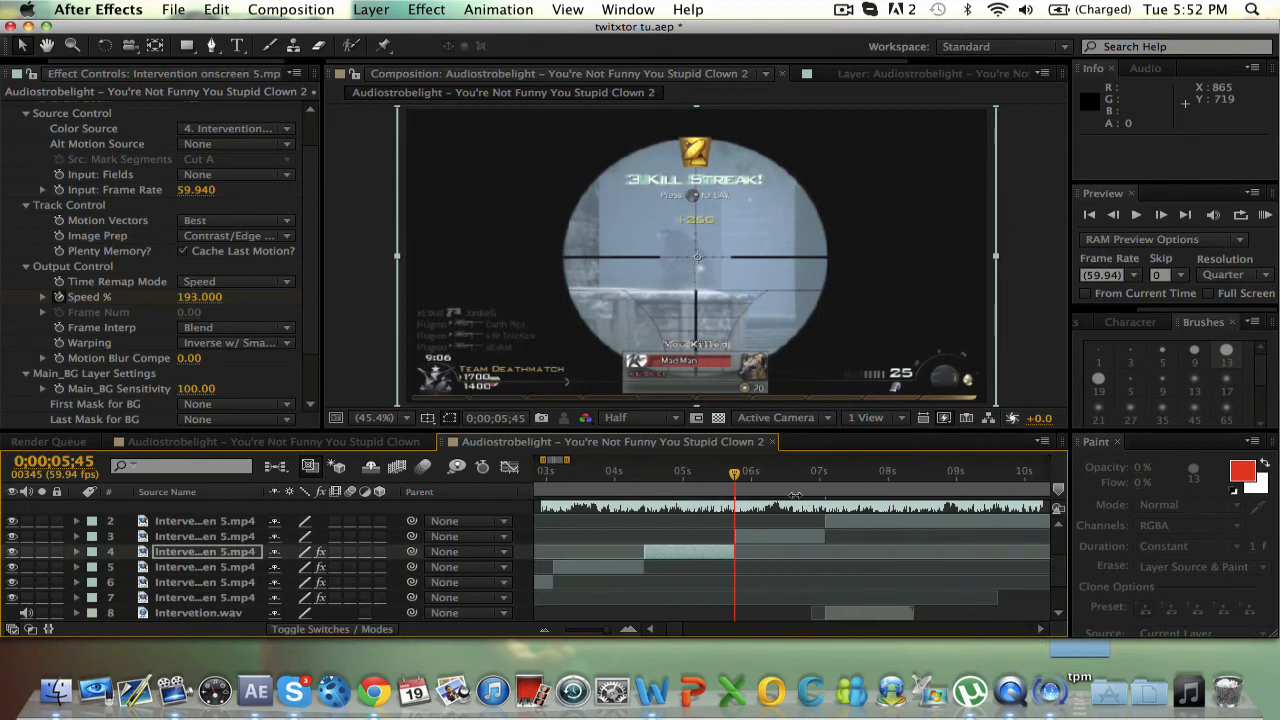
pyautogui.moveTo(735, 478); pyautogui.dragTo(741, 478)
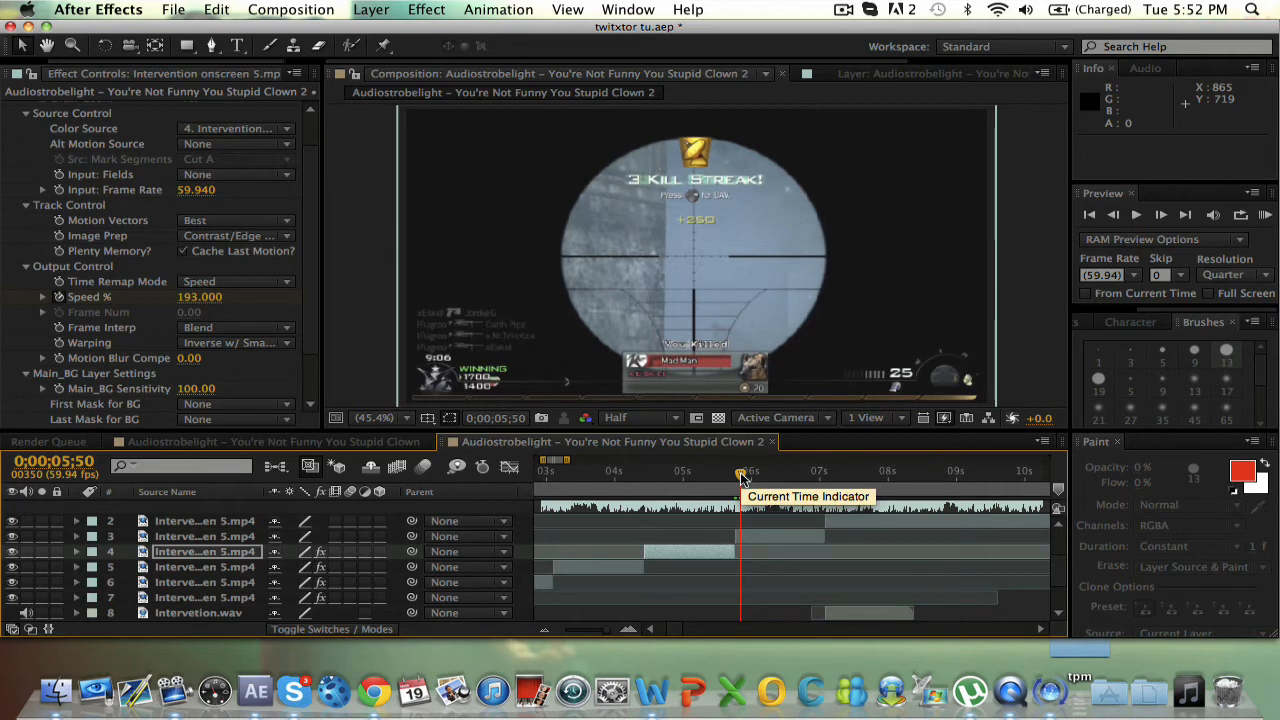
pyautogui.moveTo(741, 478); pyautogui.dragTo(763, 481)
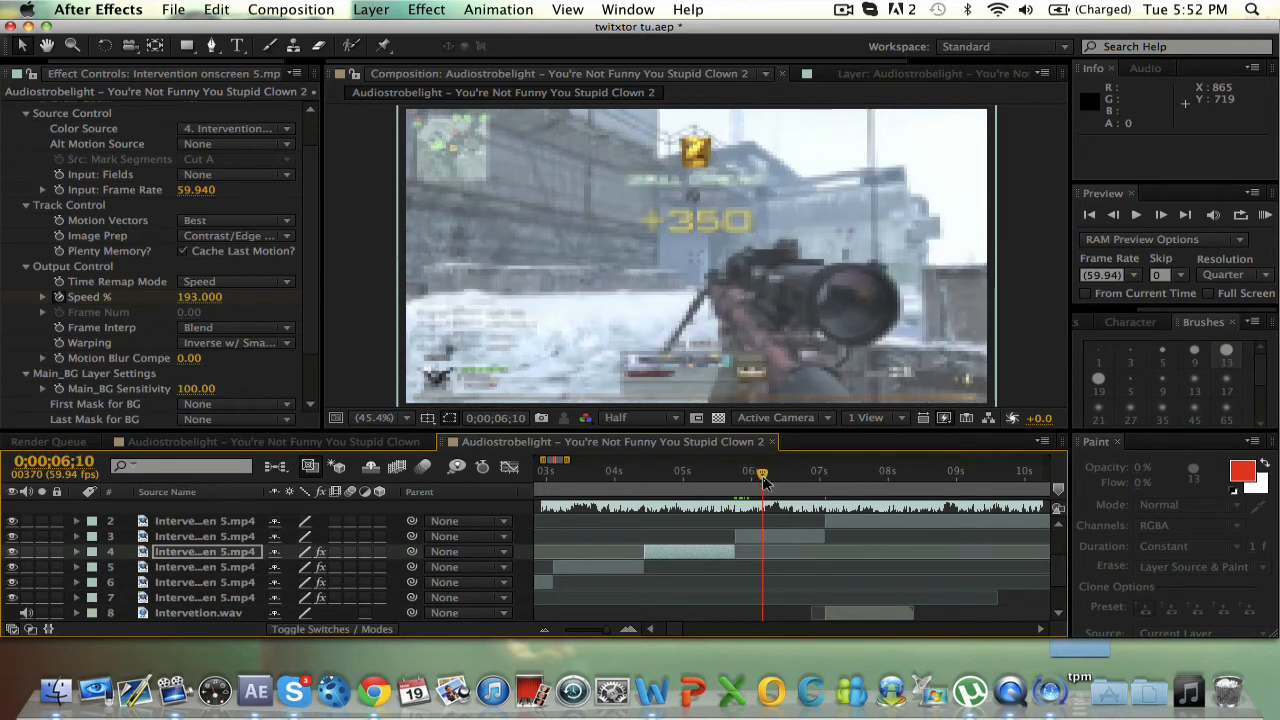
pyautogui.click(797, 541)
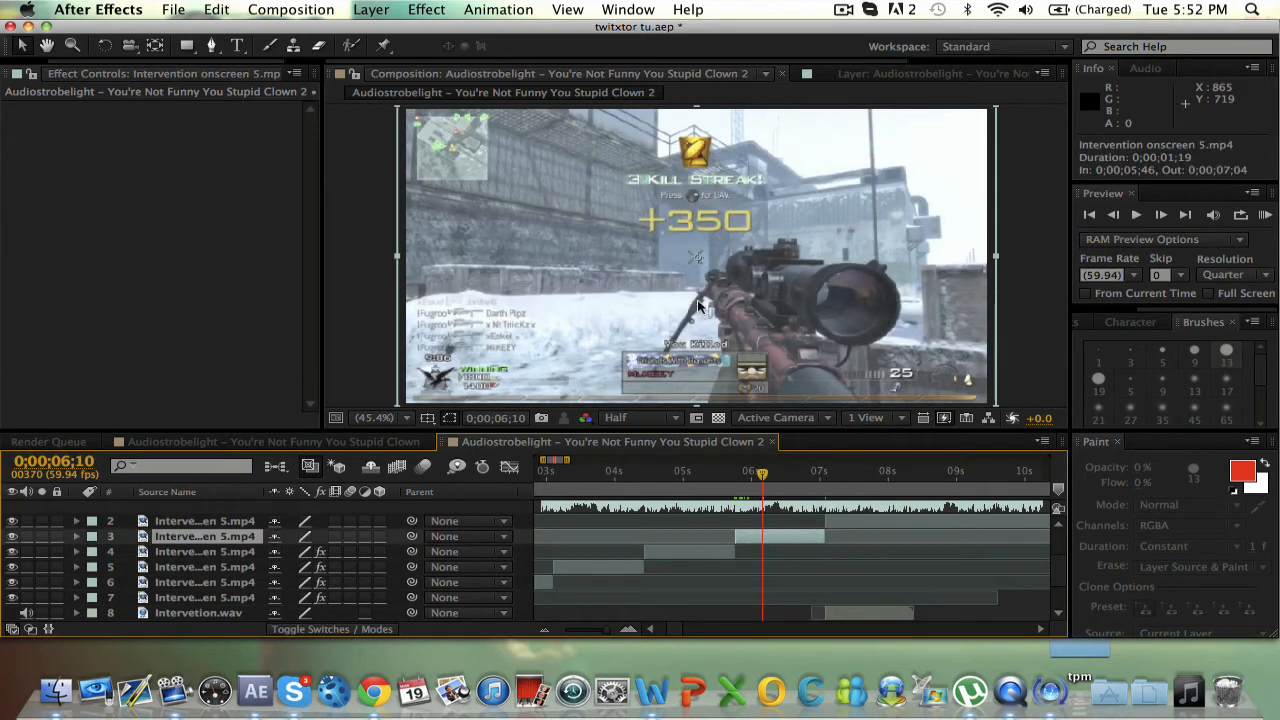
pyautogui.click(415, 10)
pyautogui.click(459, 48)
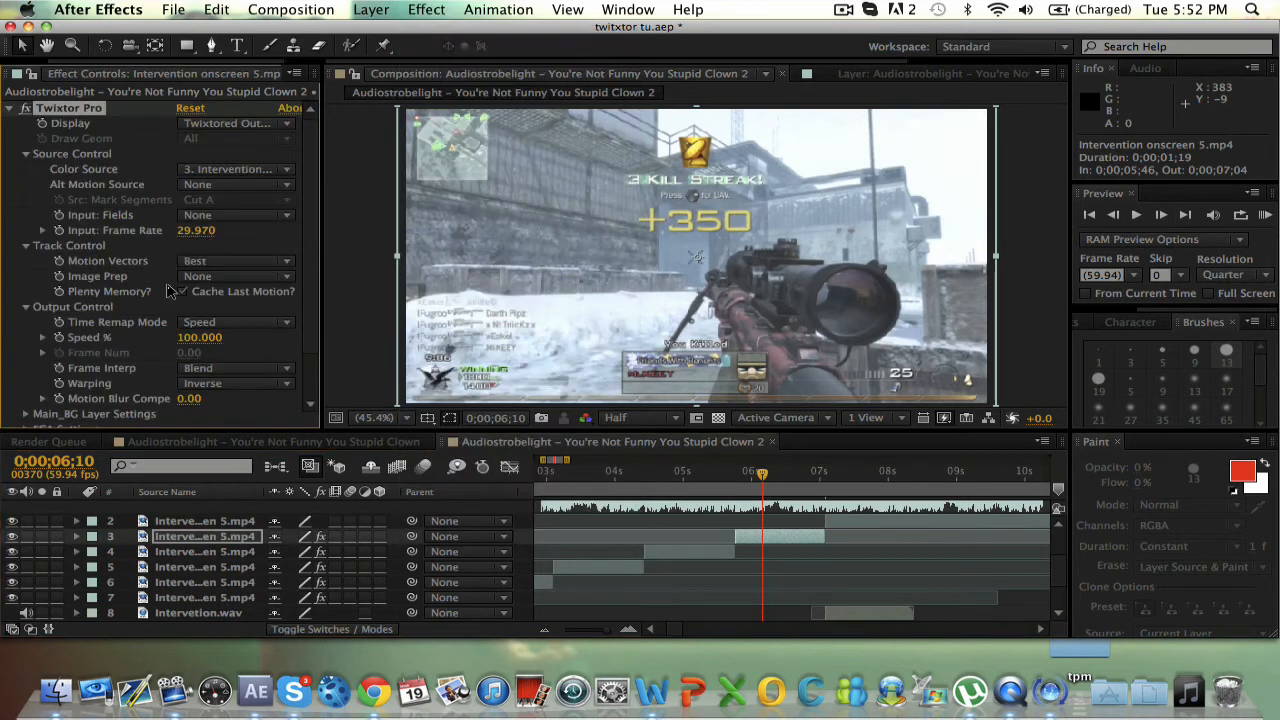
# Step: Configure the fifth segment's Twixtor Pro with input frame rate 59.94, Contrast/Edge image prep, Inverse w/ Smart Blend warping and Main_BG Sensitivity 100
pyautogui.click(197, 231)
pyautogui.write('59.94')
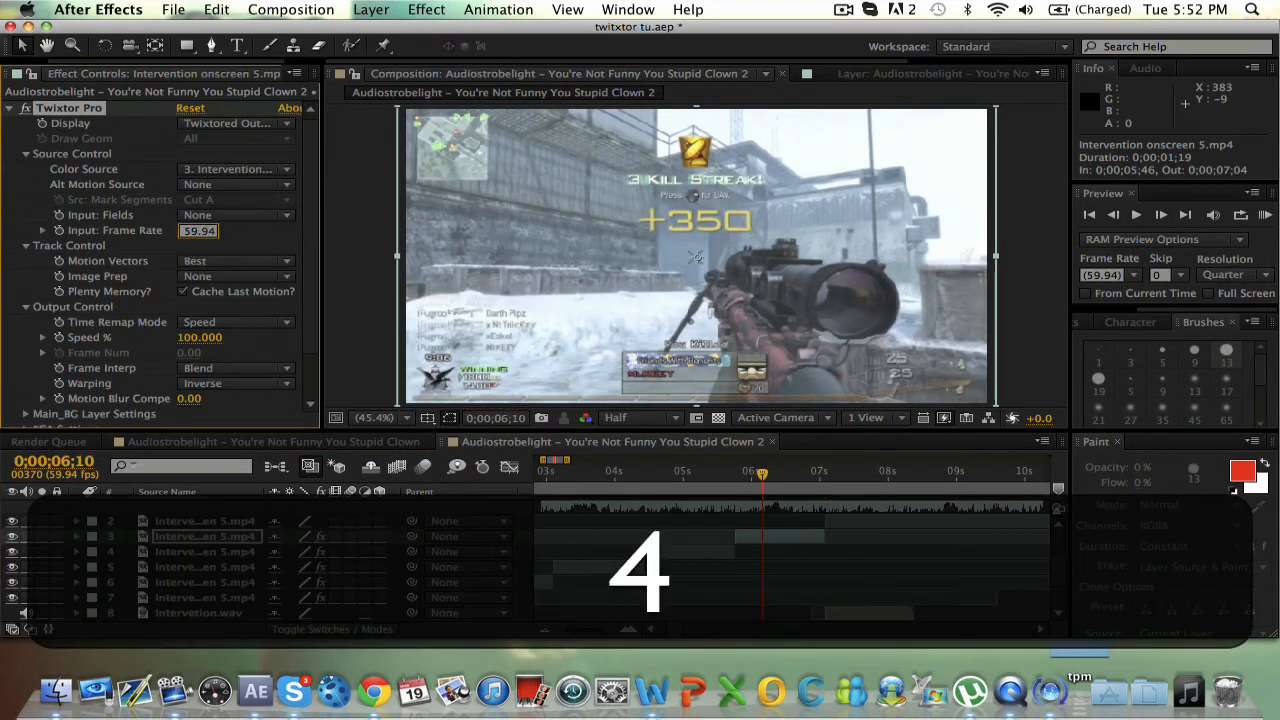
pyautogui.press('Return')
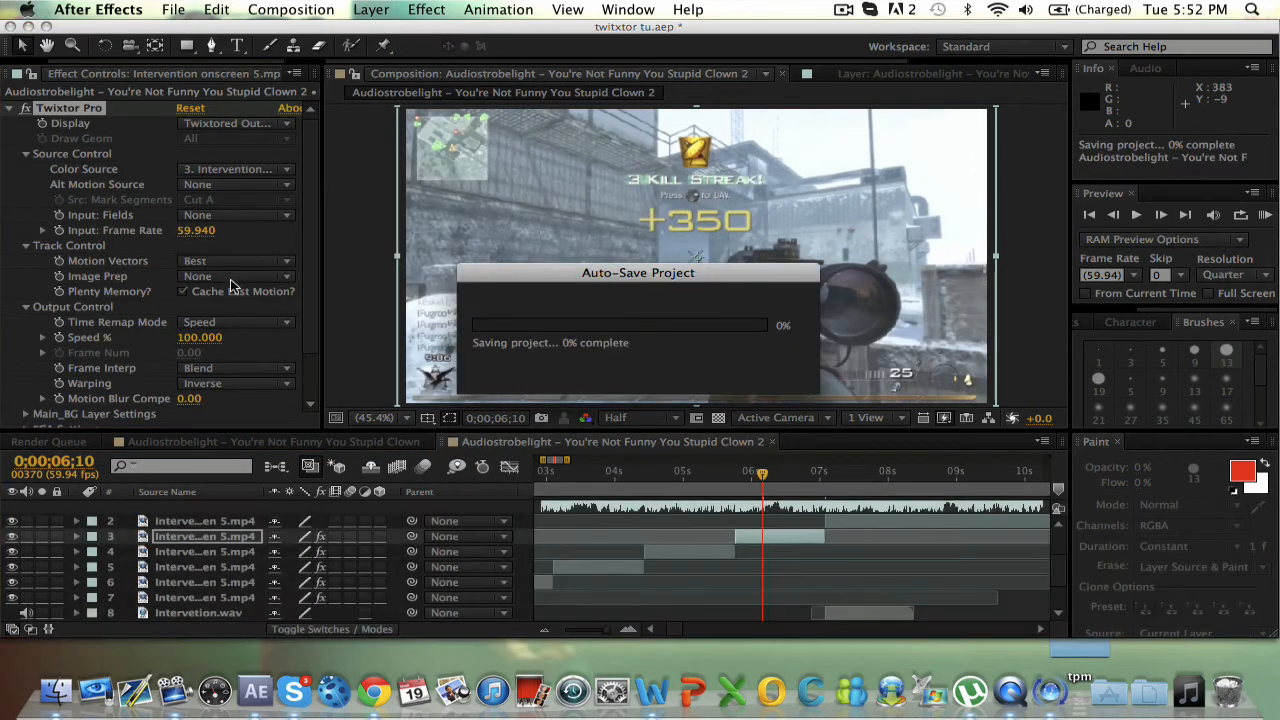
pyautogui.click(230, 278)
pyautogui.click(245, 313)
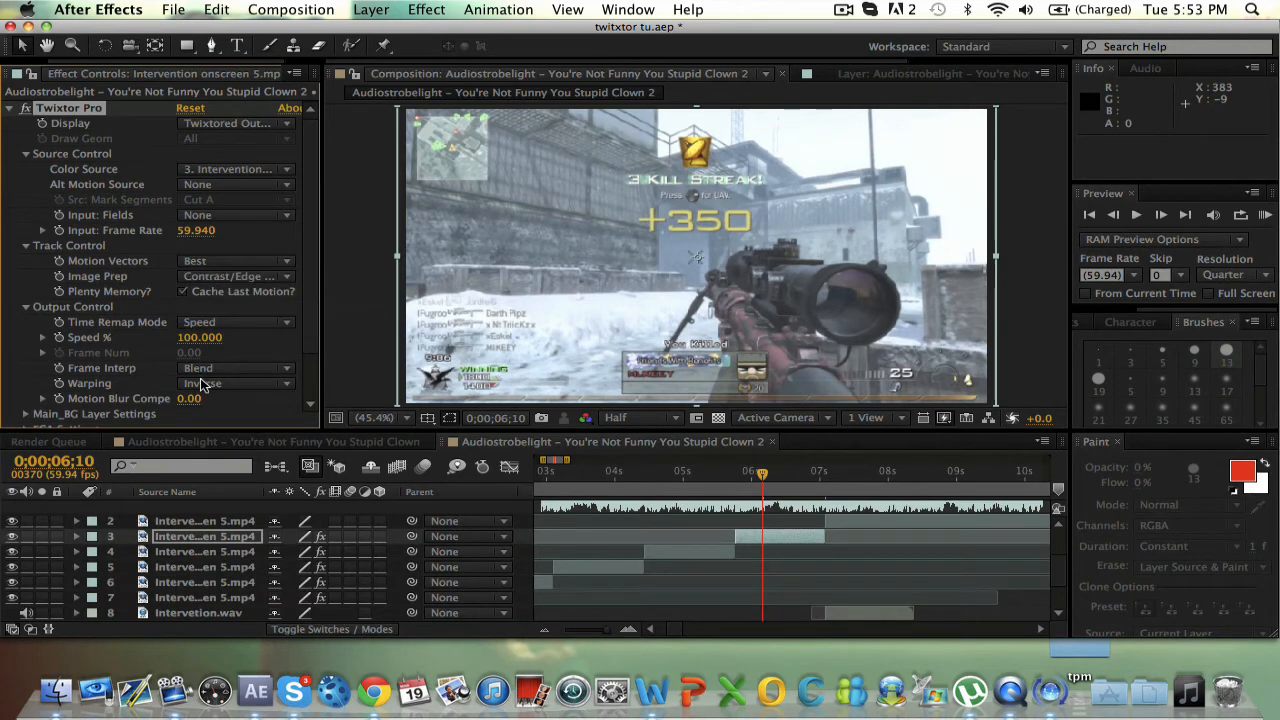
pyautogui.click(205, 384)
pyautogui.click(222, 425)
pyautogui.scroll(-2, 27, 420)
pyautogui.moveTo(181, 394); pyautogui.dragTo(340, 398)
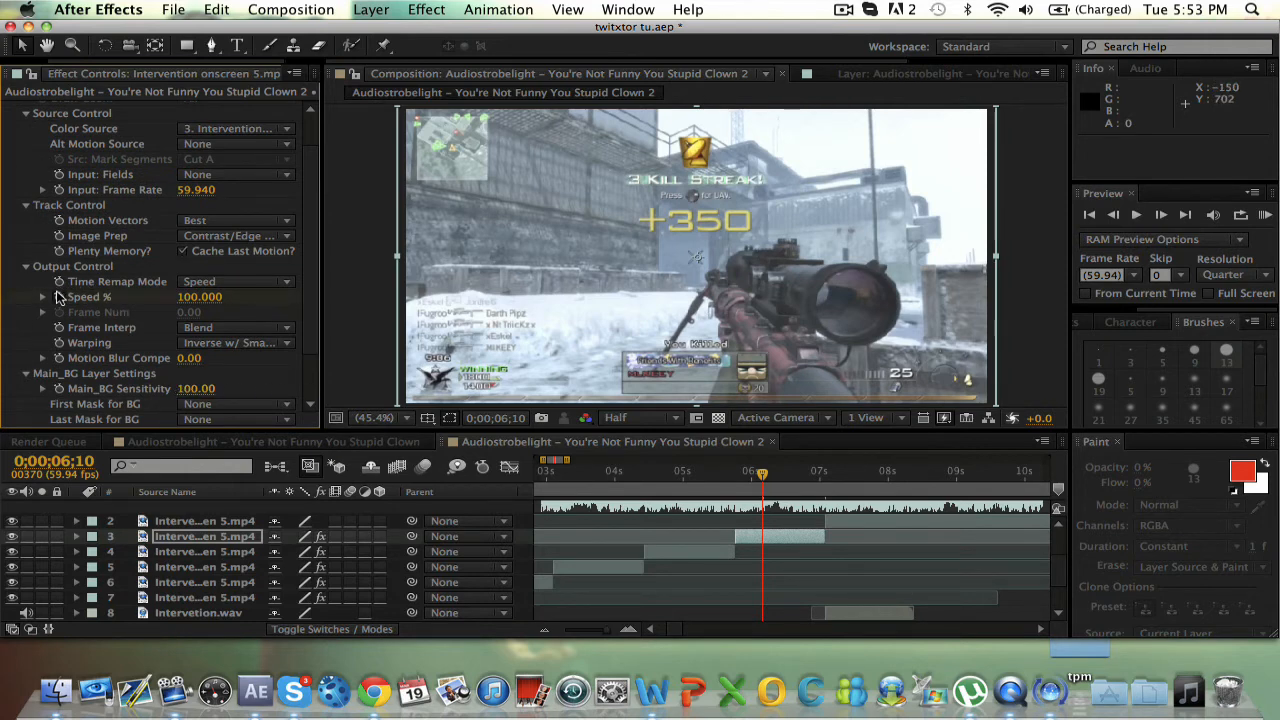
# Step: Keyframe the fifth segment's Speed % at 100 on frame 0;00;06;10 and at 3 on frame 0;00;06;11
pyautogui.press('super+Right')
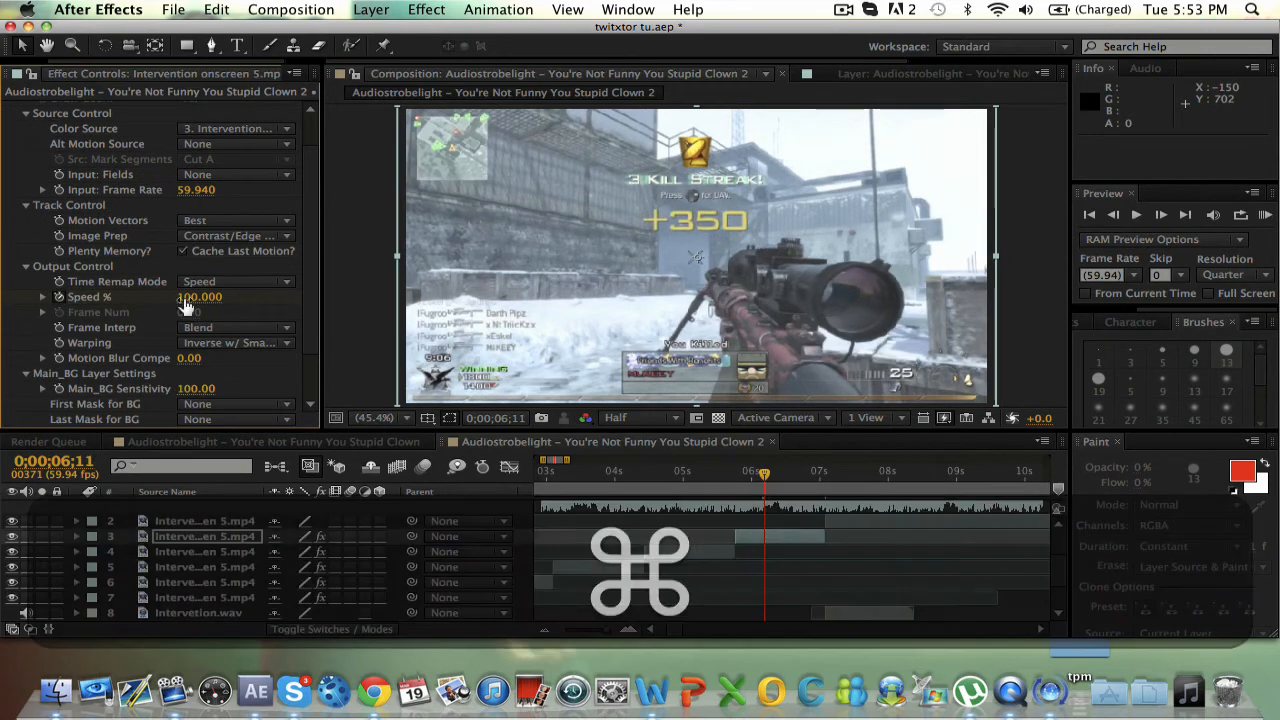
pyautogui.click(195, 297)
pyautogui.write('3')
pyautogui.press('Return')
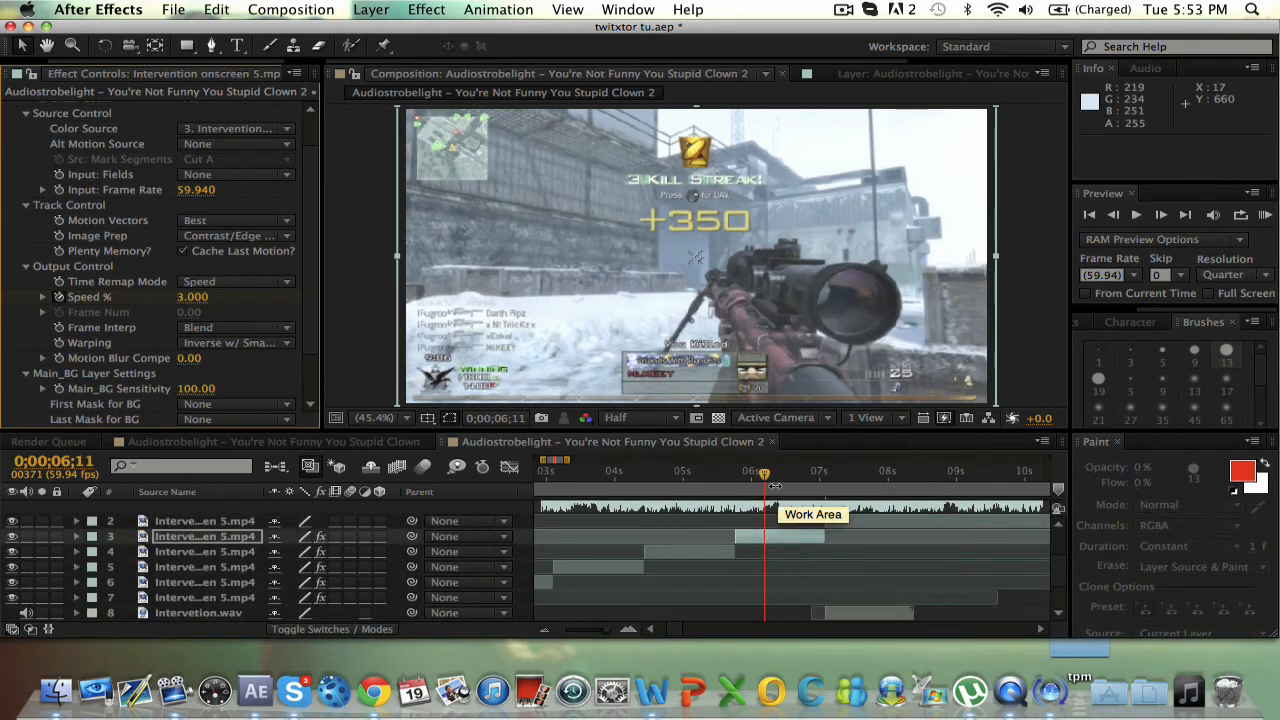
# Step: Keyframe the fifth segment's Speed % at 193 on its last frame, 0;00;07;04
pyautogui.moveTo(766, 478); pyautogui.dragTo(823, 484)
pyautogui.press('super+Right')
pyautogui.press('super+Right')
pyautogui.press('super+Right')
pyautogui.press('super+Right')
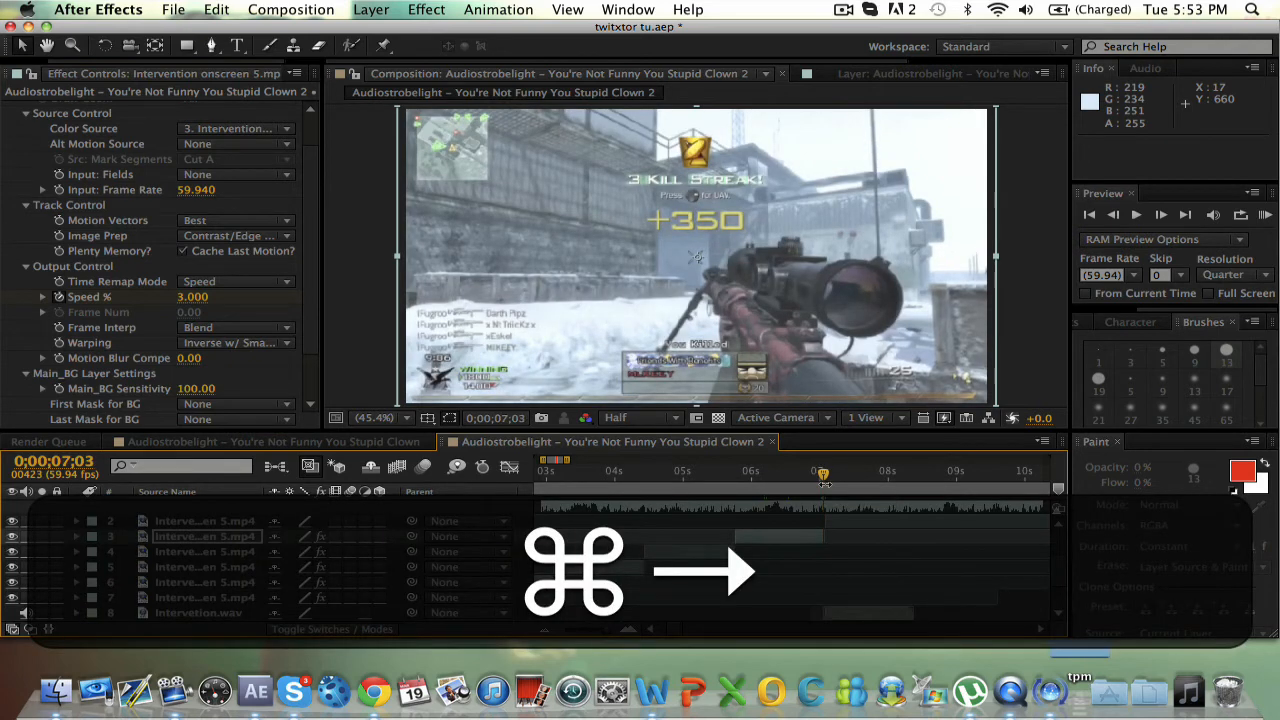
pyautogui.press('super+Left')
pyautogui.moveTo(198, 297); pyautogui.dragTo(219, 297)
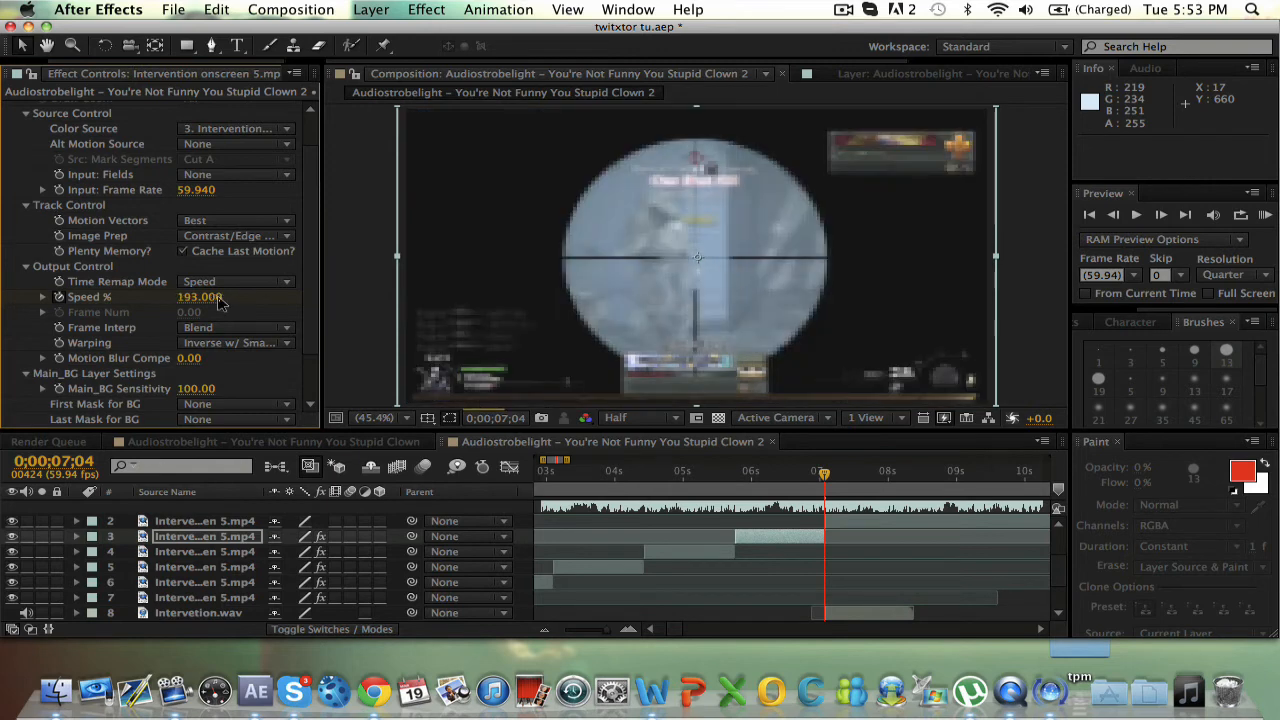
# Step: Find the frame after the gunshot at 0;00;07;28 and apply Twixtor Pro to the sixth segment
pyautogui.press('super+Right')
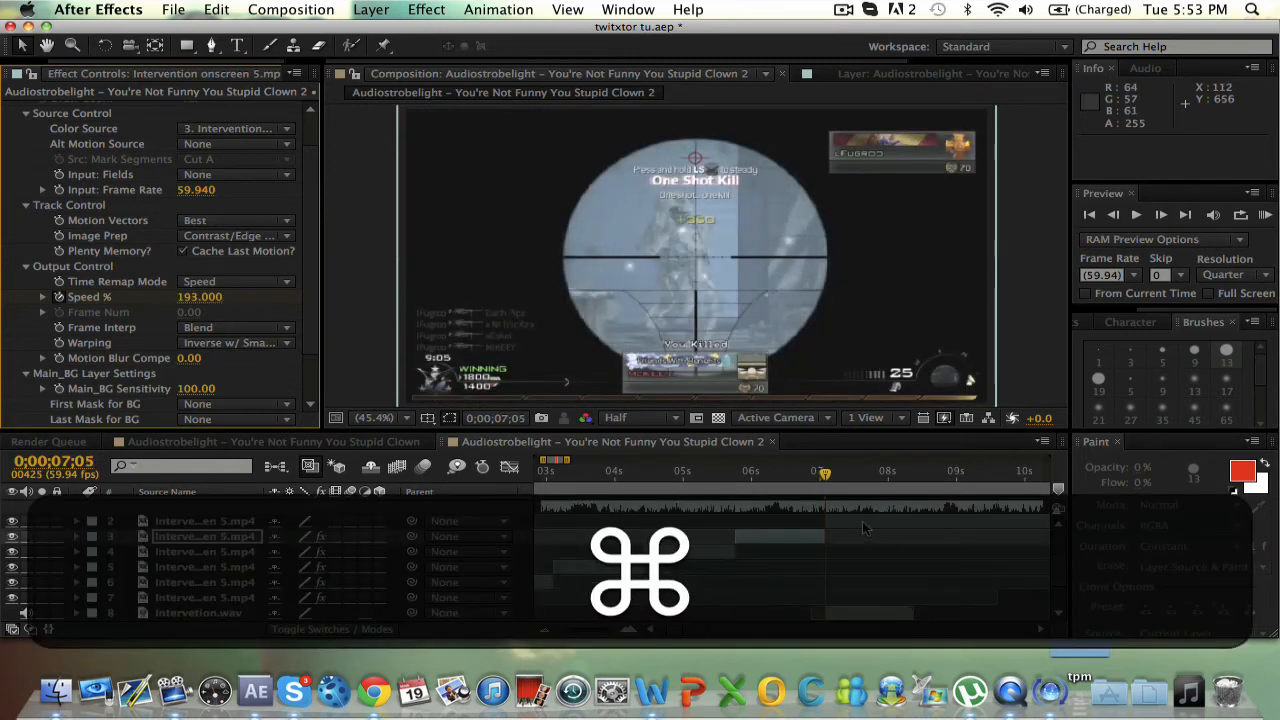
pyautogui.moveTo(824, 478); pyautogui.dragTo(852, 478)
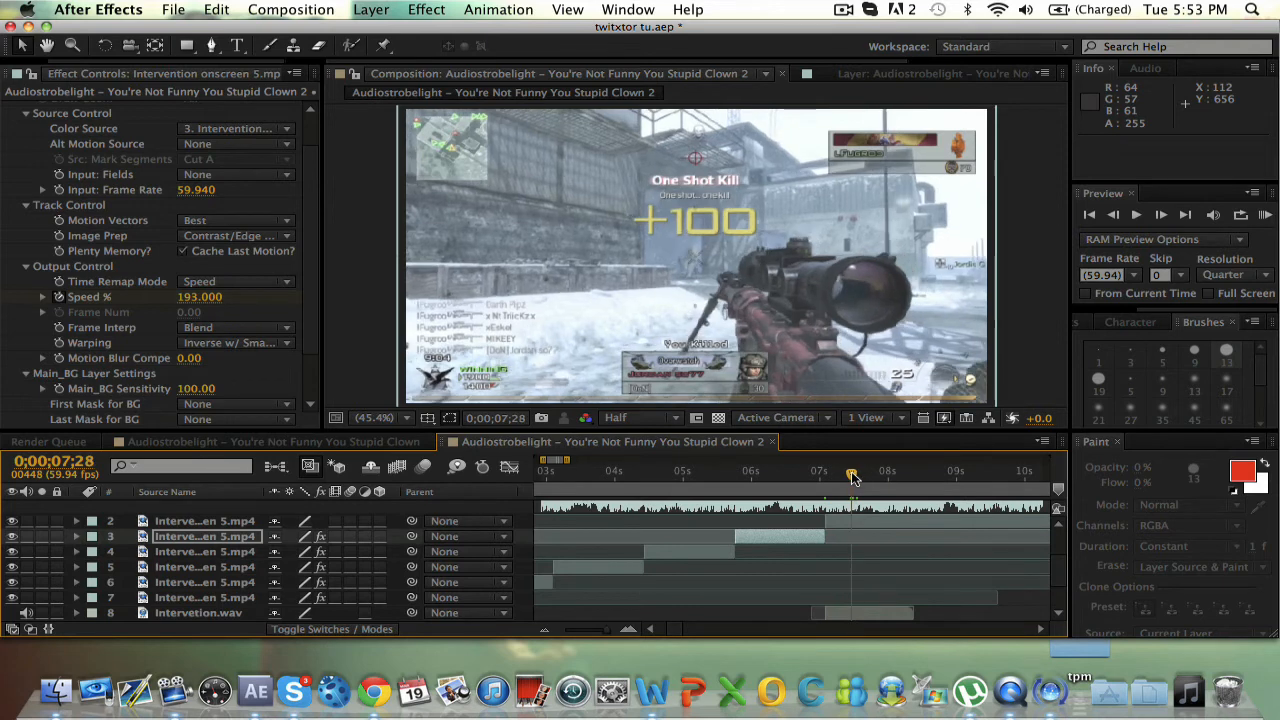
pyautogui.click(876, 521)
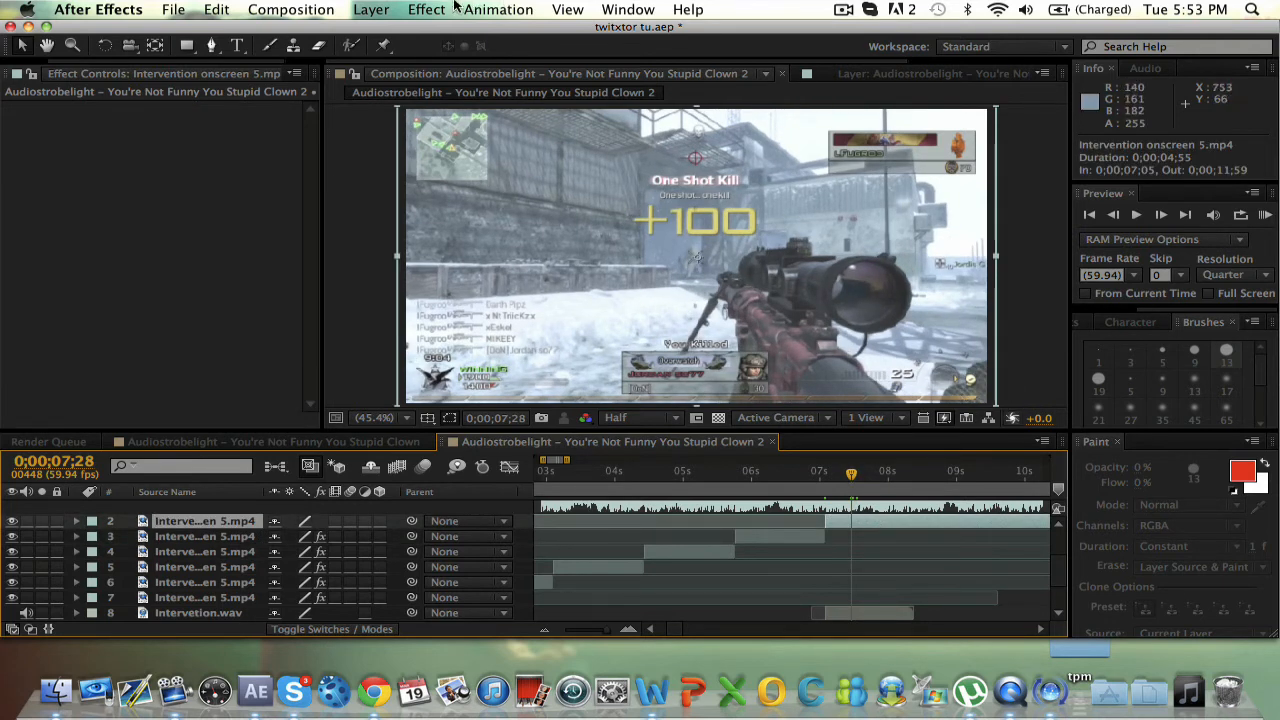
pyautogui.click(422, 9)
pyautogui.click(450, 48)
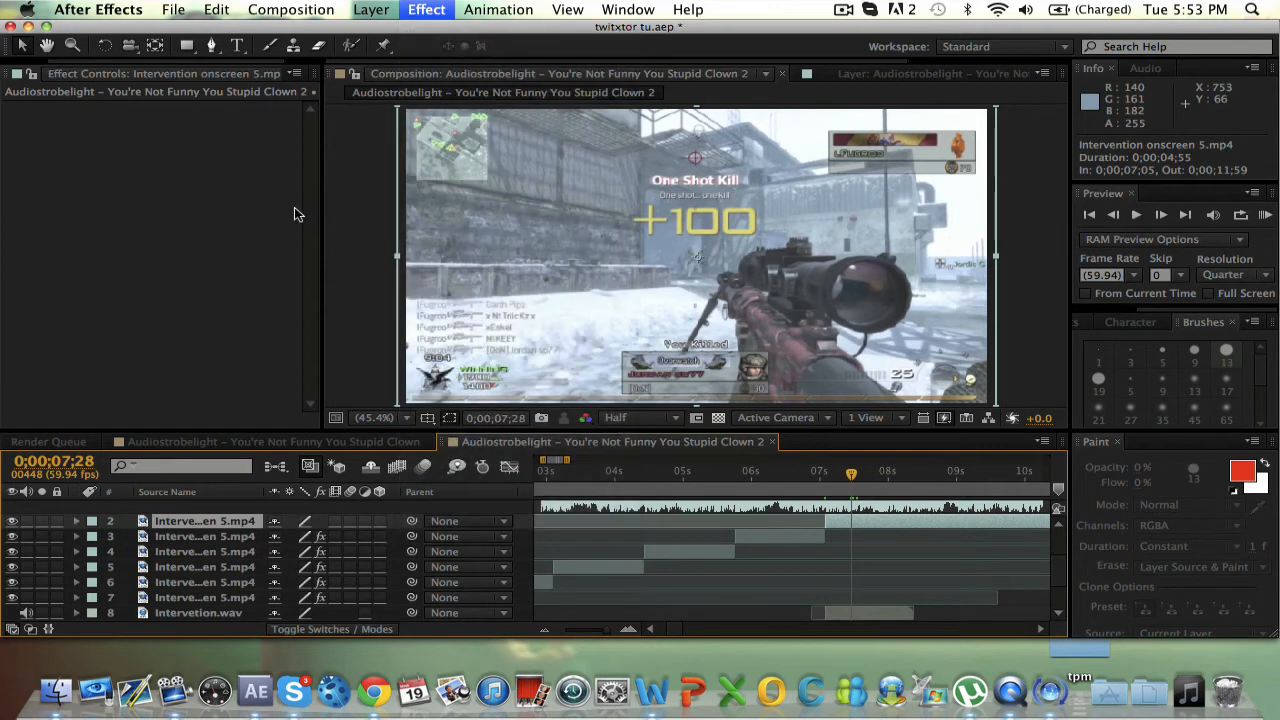
# Step: Set the sixth segment's Twixtor input frame rate to 59.94 and its Image Prep to the Contrast/Edge option
pyautogui.click(196, 231)
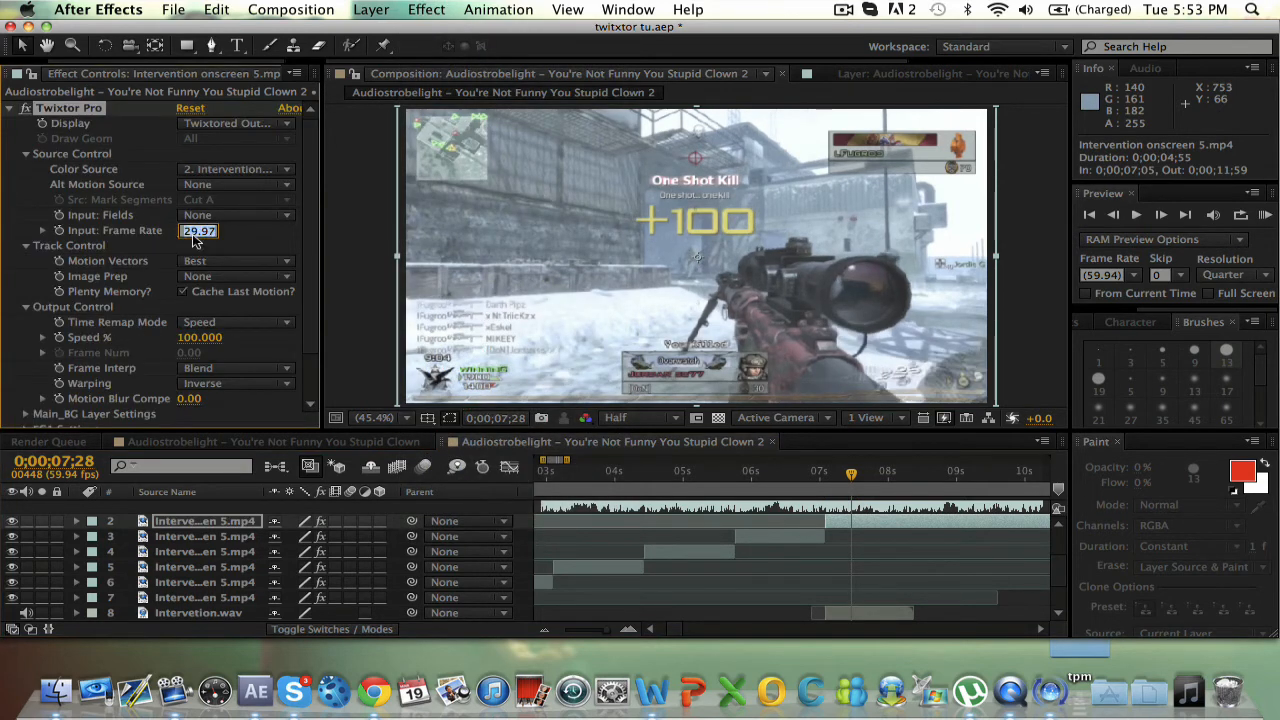
pyautogui.write('59.94')
pyautogui.press('Return')
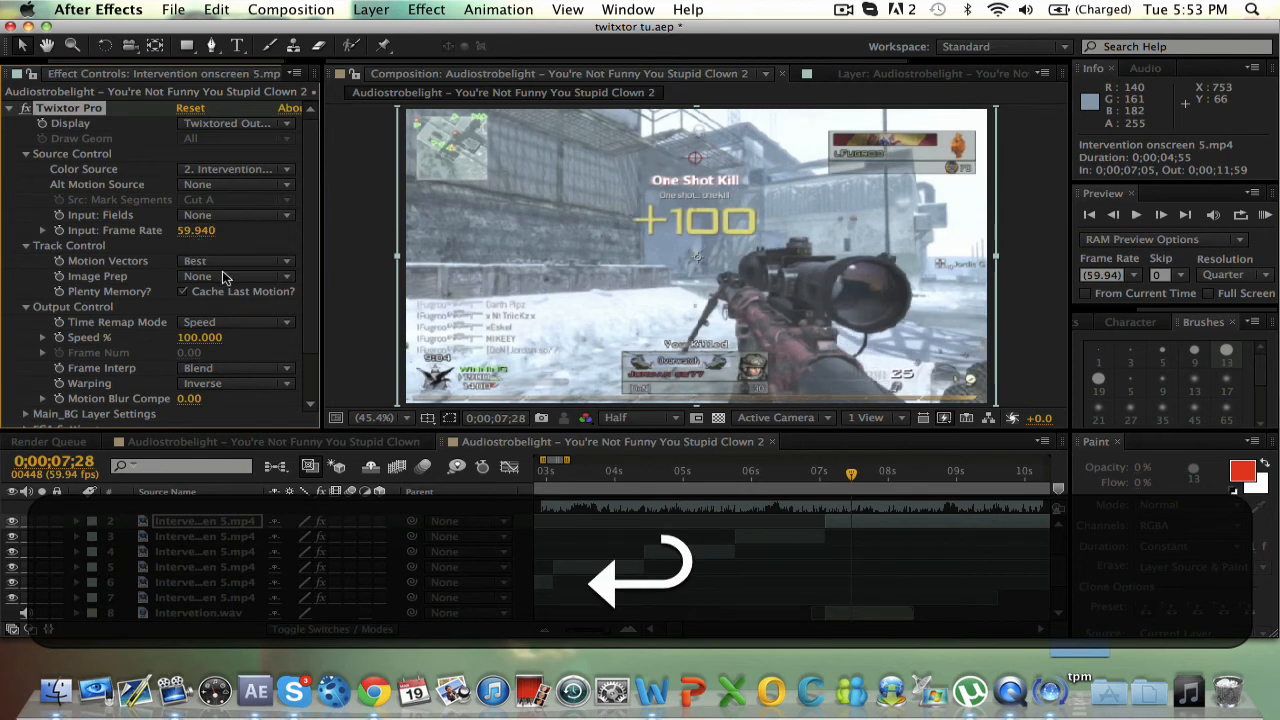
pyautogui.click(224, 277)
pyautogui.click(238, 311)
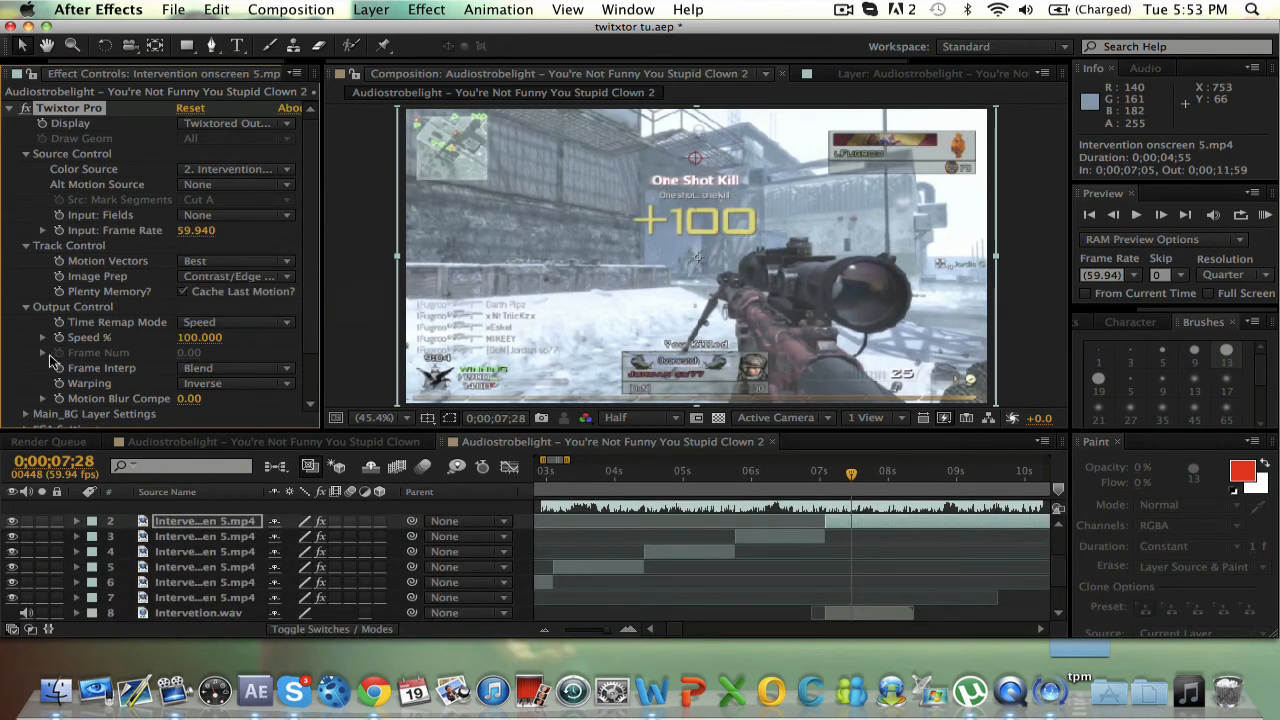
# Step: Keyframe the sixth segment's Speed % at 100 on frame 0;00;07;28, with Inverse w/ Smart Blend warping and Main_BG Sensitivity 100
pyautogui.click(255, 384)
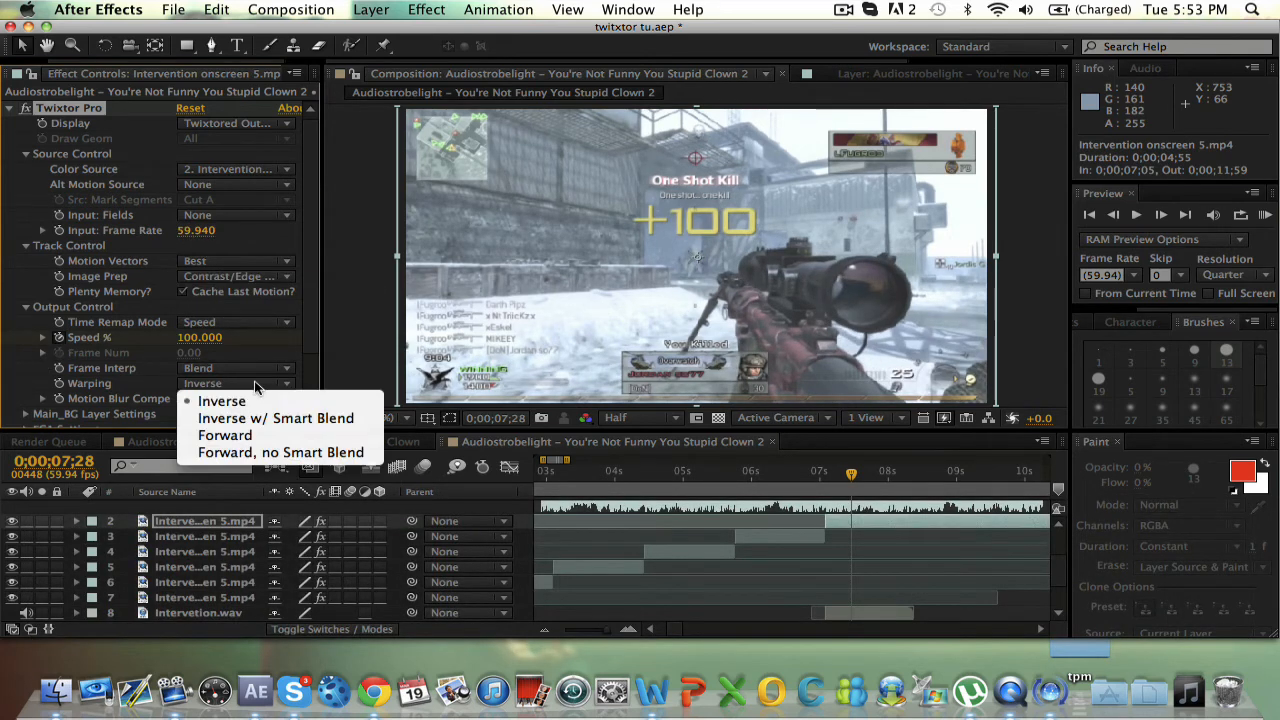
pyautogui.click(262, 420)
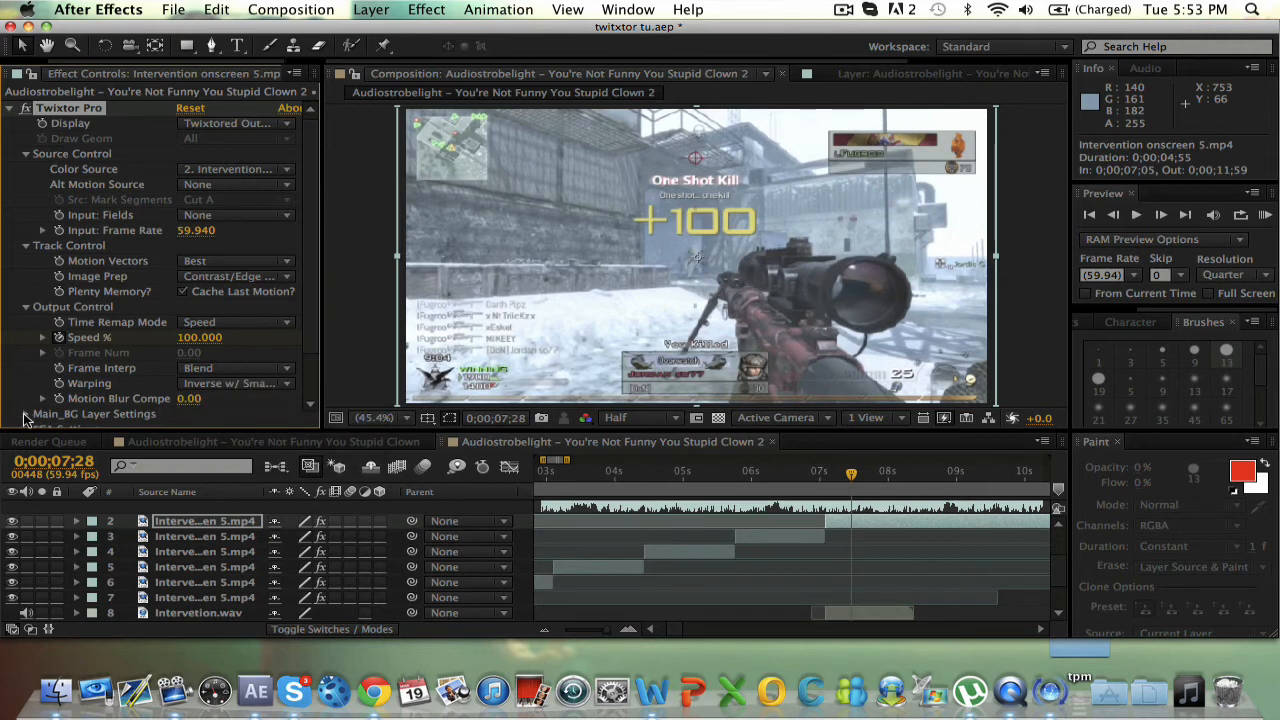
pyautogui.click(26, 415)
pyautogui.moveTo(180, 392); pyautogui.dragTo(374, 398)
# Step: Time-stretch the Intervetion.wav gunshot audio that starts at 0;00;07;05 to a stretch factor of 150
pyautogui.click(822, 473)
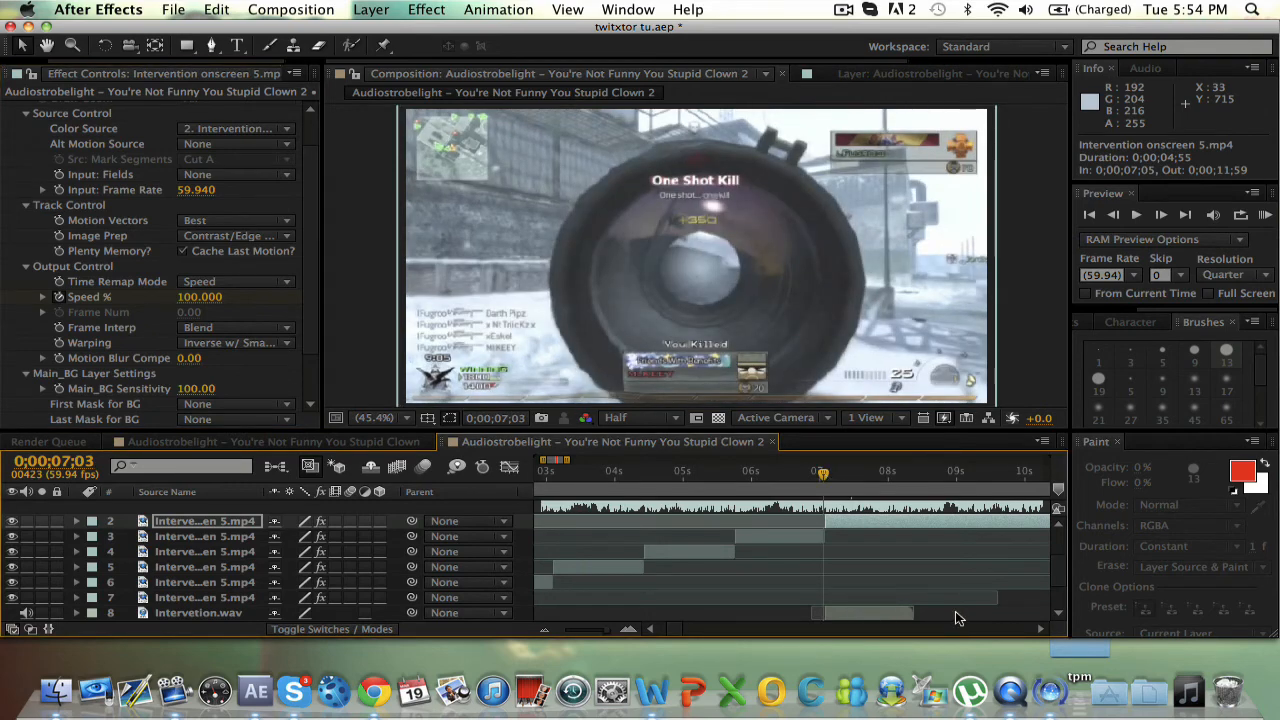
pyautogui.press('super+Right')
pyautogui.press('super+Right')
pyautogui.click(880, 613)
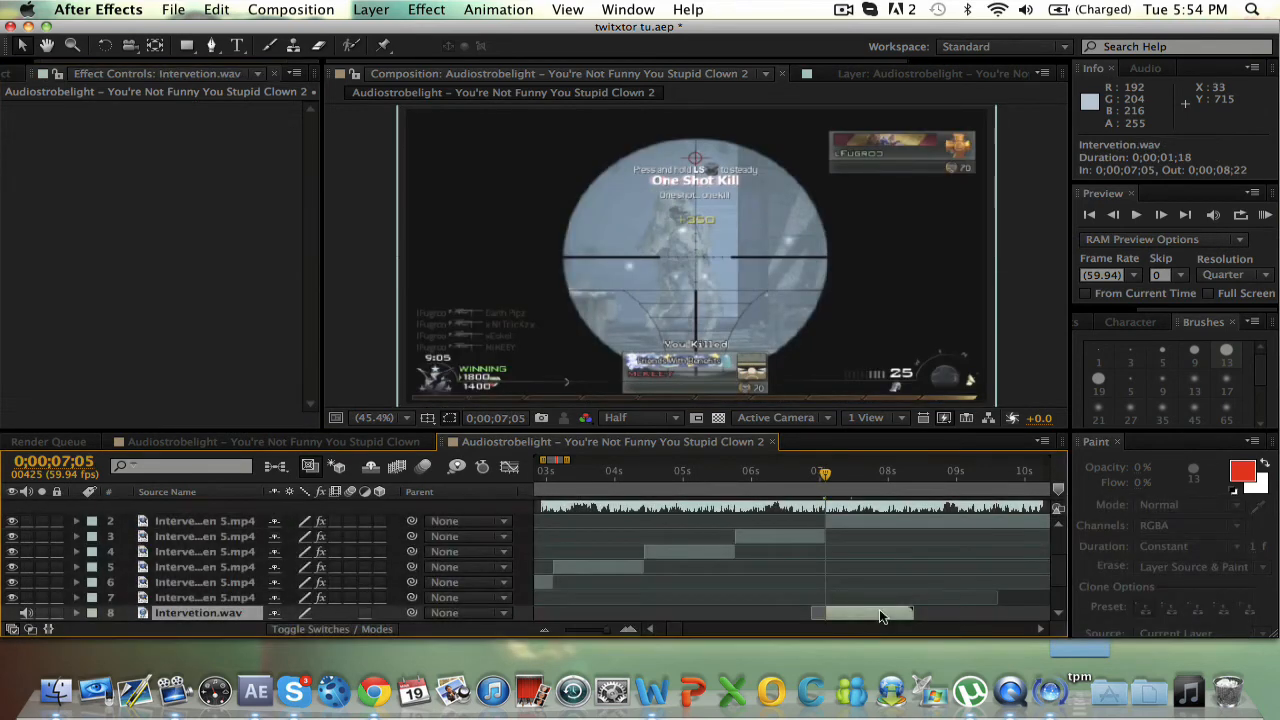
pyautogui.keyDown('ctrl'); pyautogui.click(879, 613); pyautogui.keyUp('ctrl')
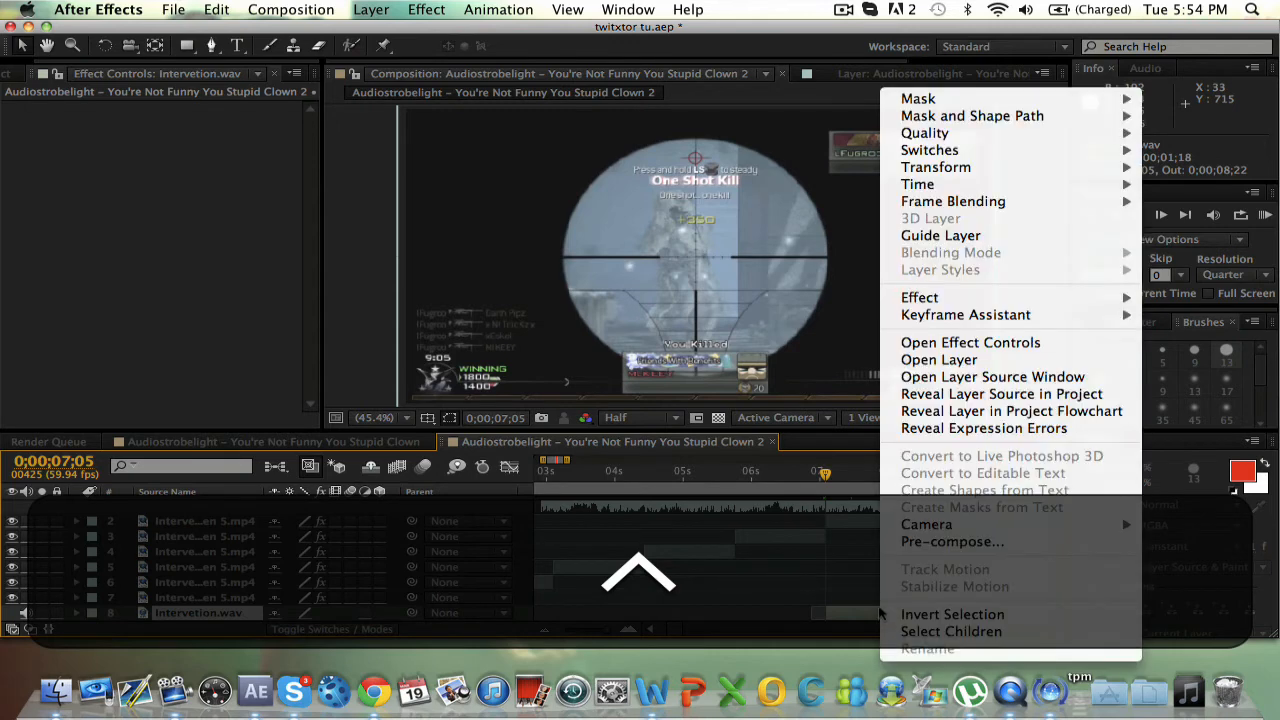
pyautogui.moveTo(928, 175)
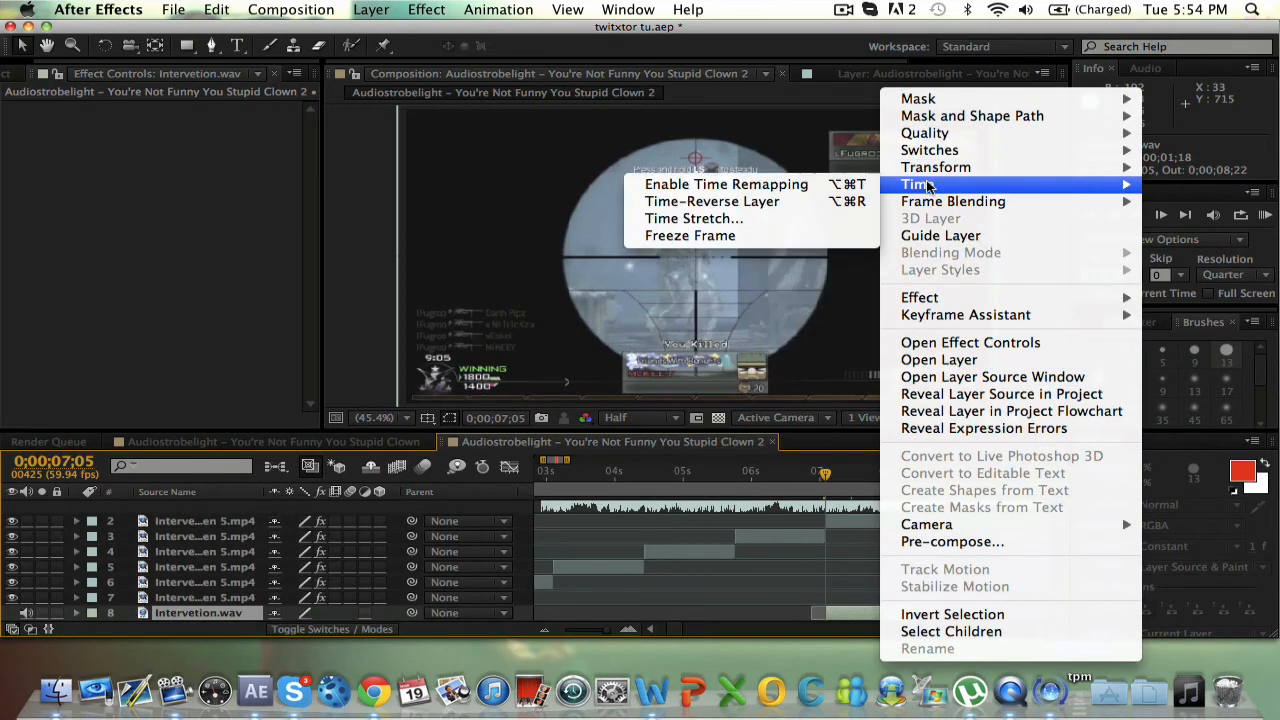
pyautogui.click(671, 220)
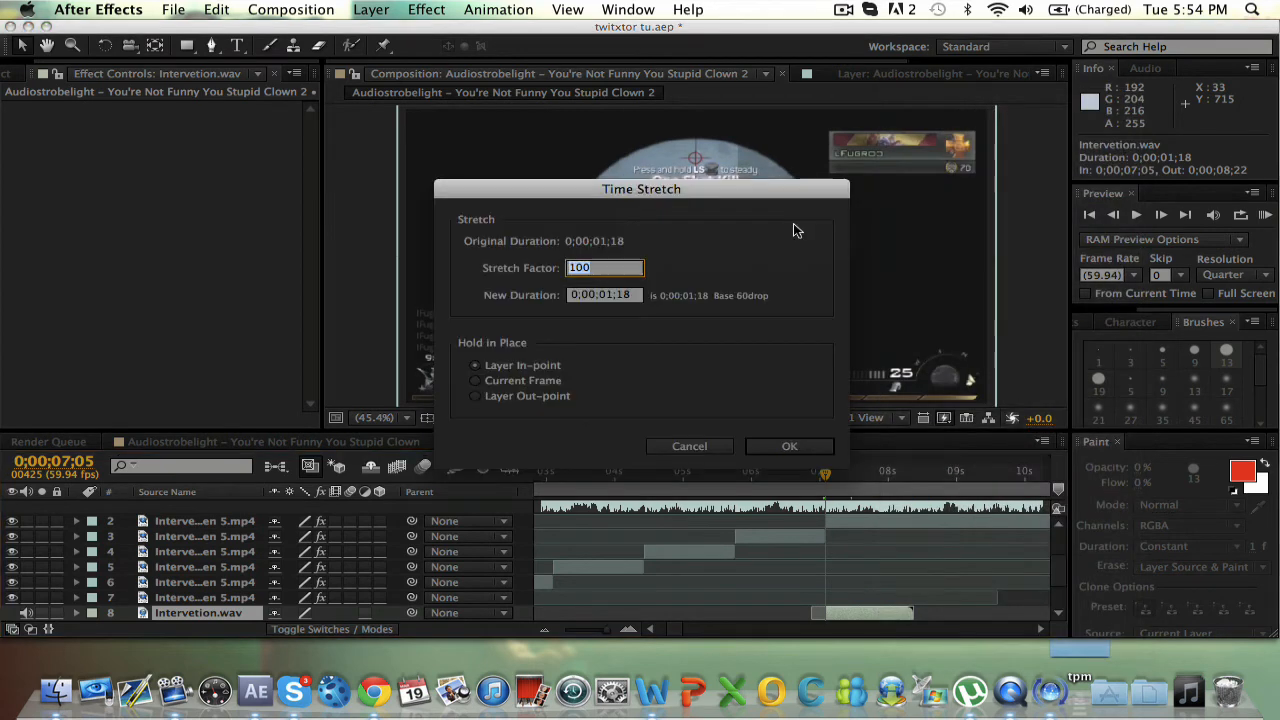
pyautogui.write('130')
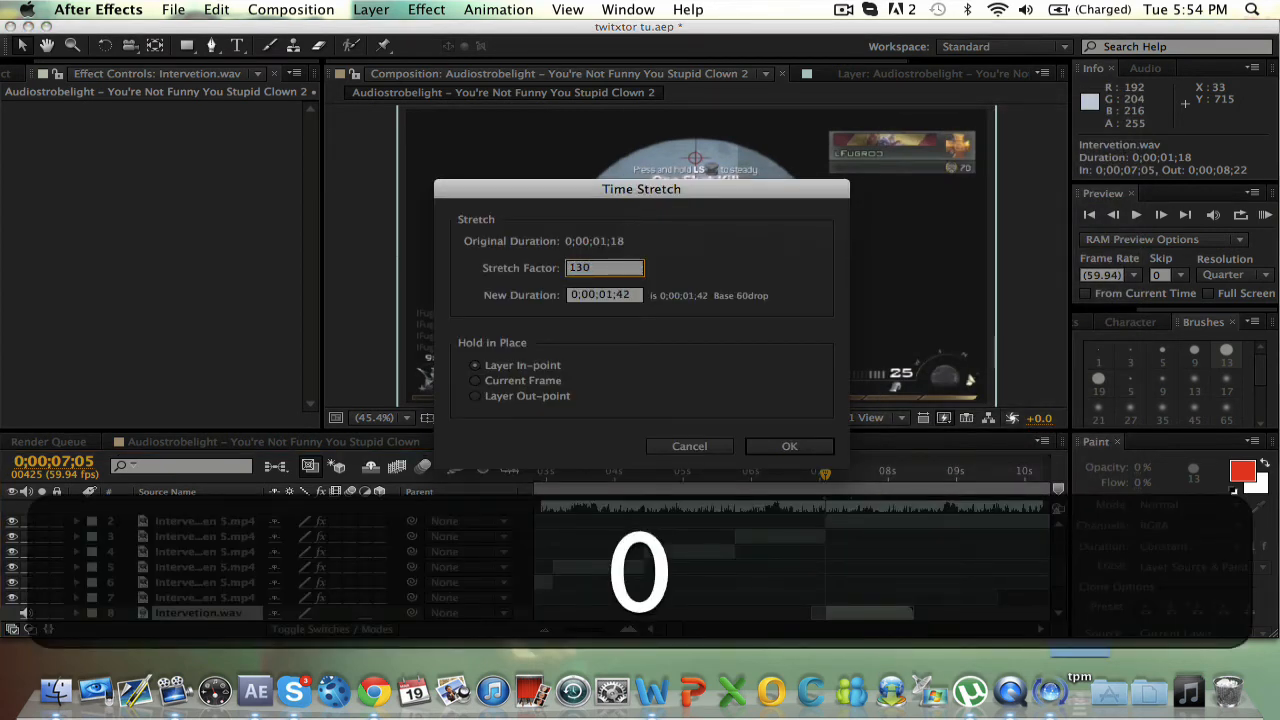
pyautogui.press('BackSpace')
pyautogui.press('BackSpace')
pyautogui.write('50')
pyautogui.press('Return')
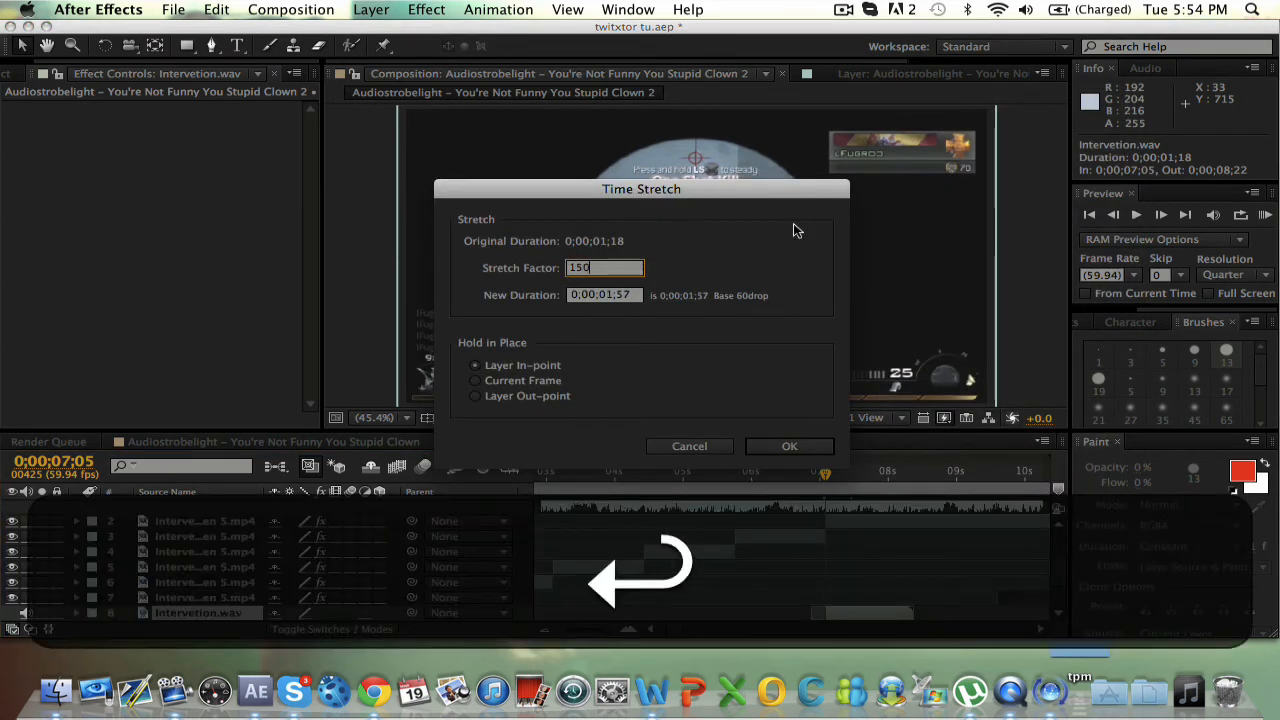
# Step: Preview the stretched gunshot audio from 0;00;07;05 and raise the system volume
pyautogui.hotkey('ctrl', 'alt', '.')
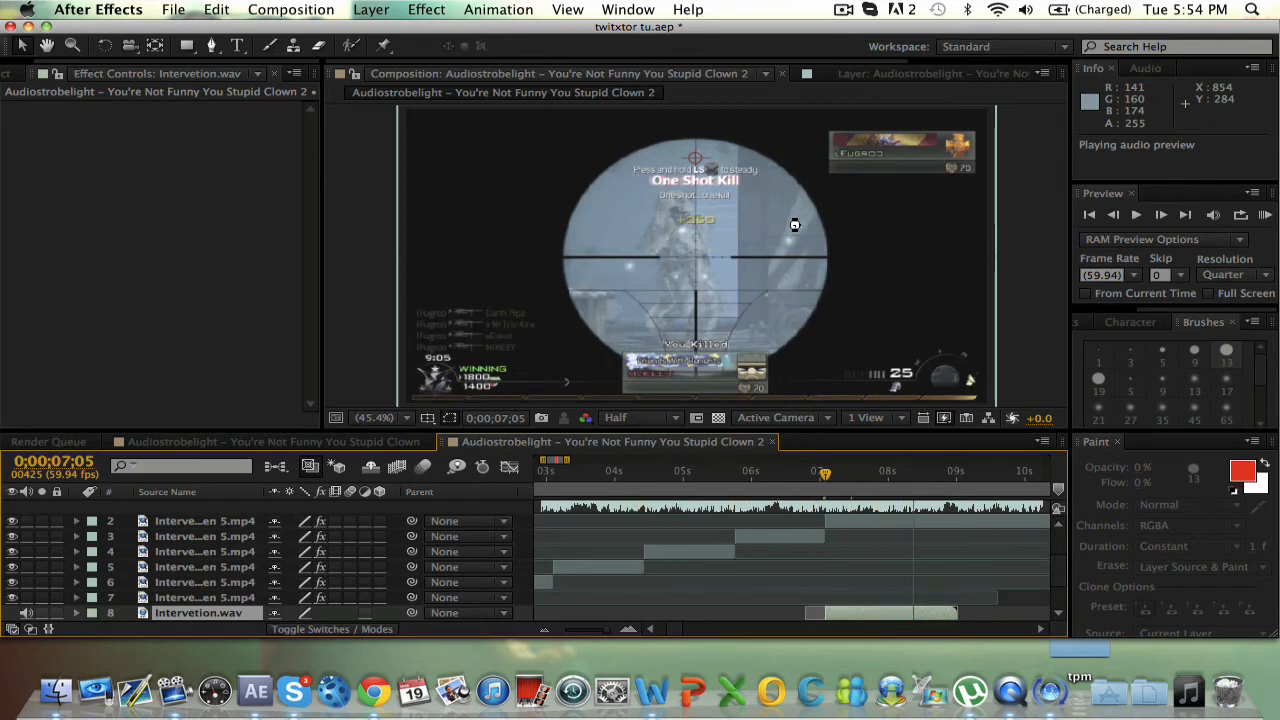
pyautogui.press('XF86AudioRaiseVolume')
pyautogui.press('XF86AudioRaiseVolume')
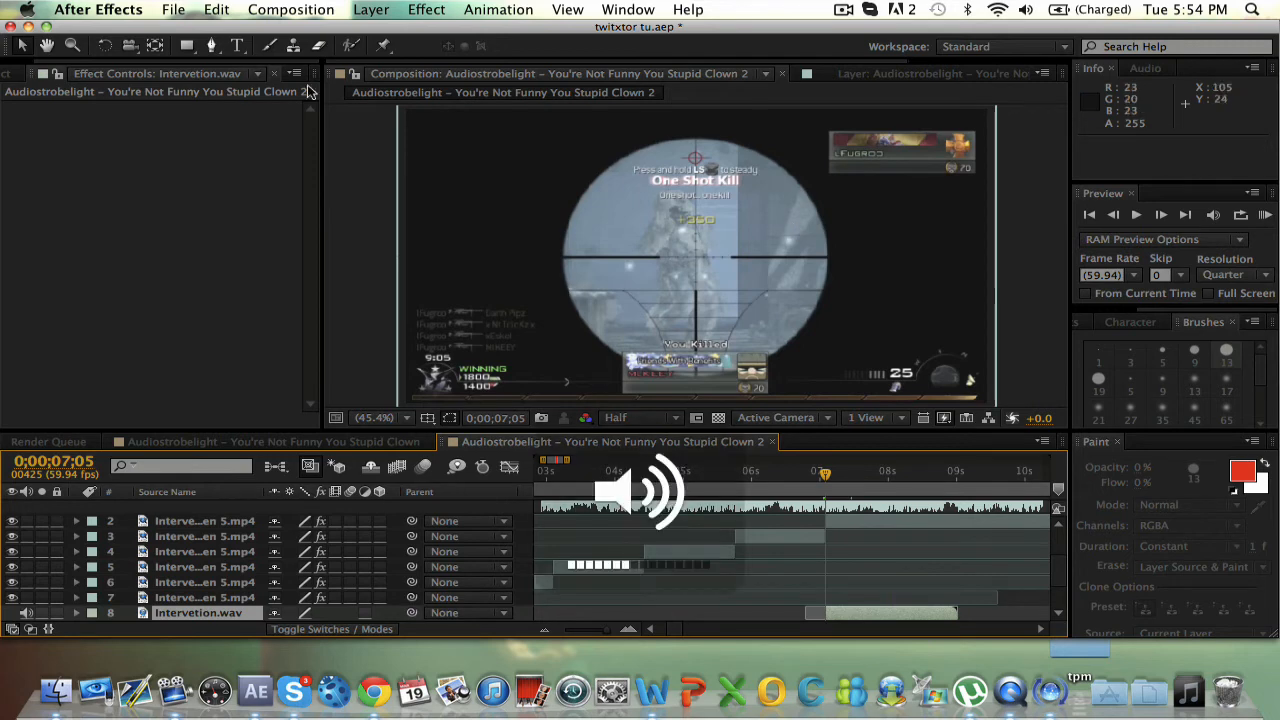
# Step: Render a RAM preview of the whole composition with the stretched final gunshot sound and stop it
pyautogui.scroll(3, 1066, 587)
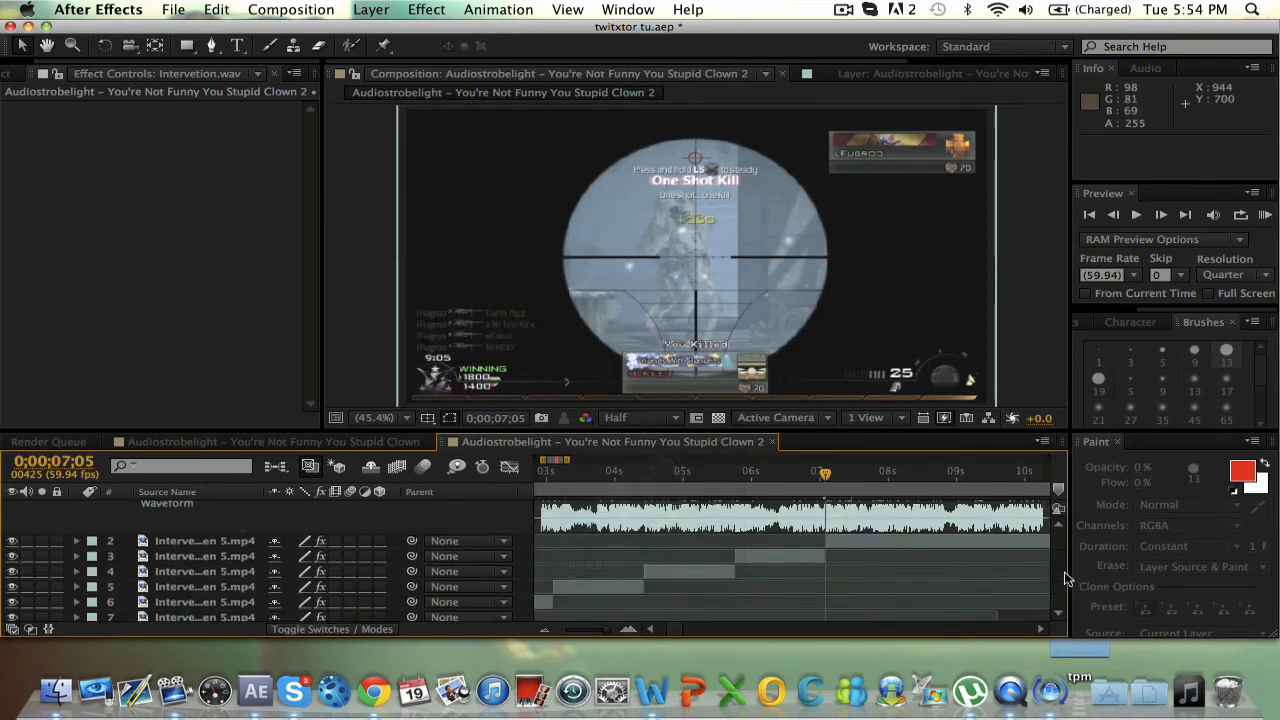
pyautogui.click(1265, 215)
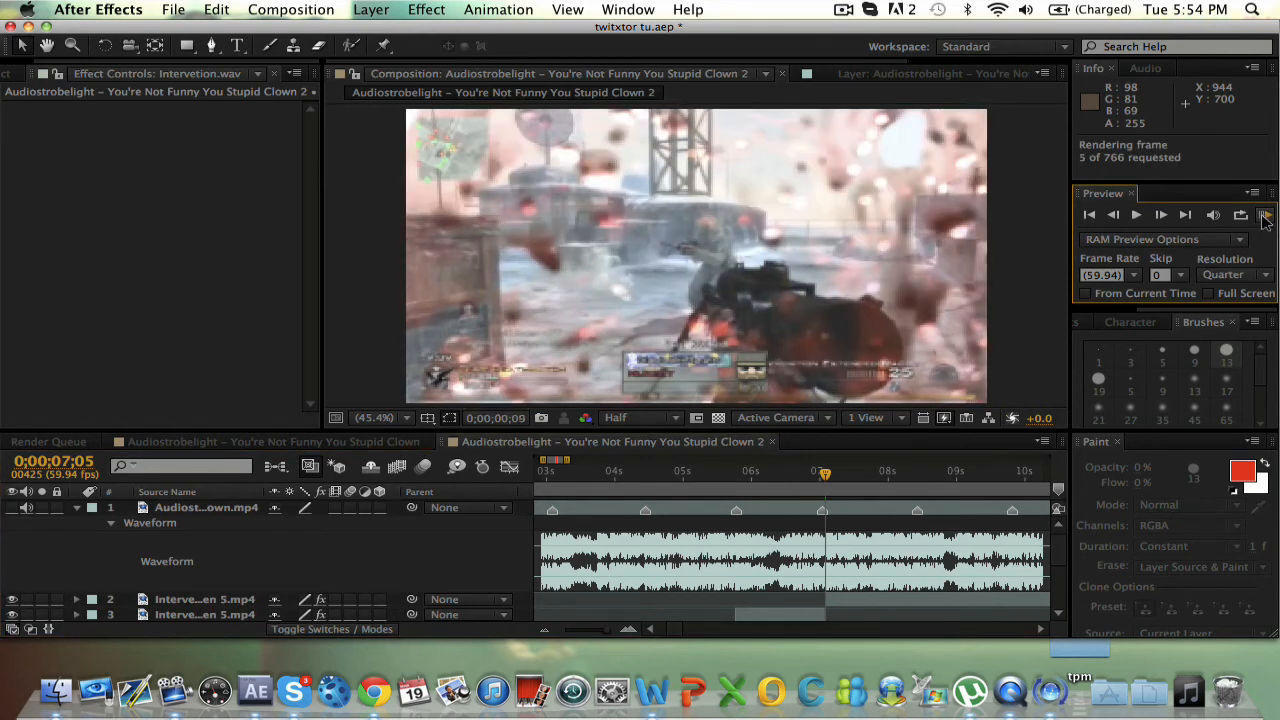
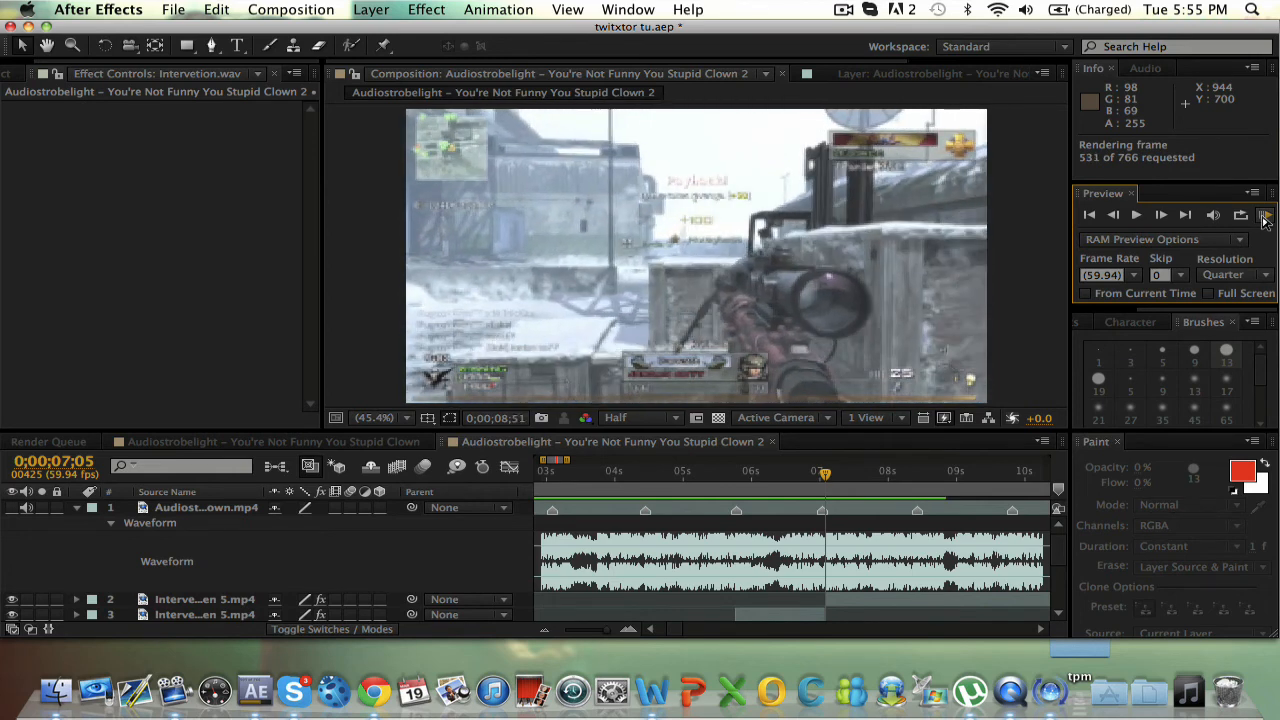
pyautogui.click(1264, 217)
pyautogui.press('space')
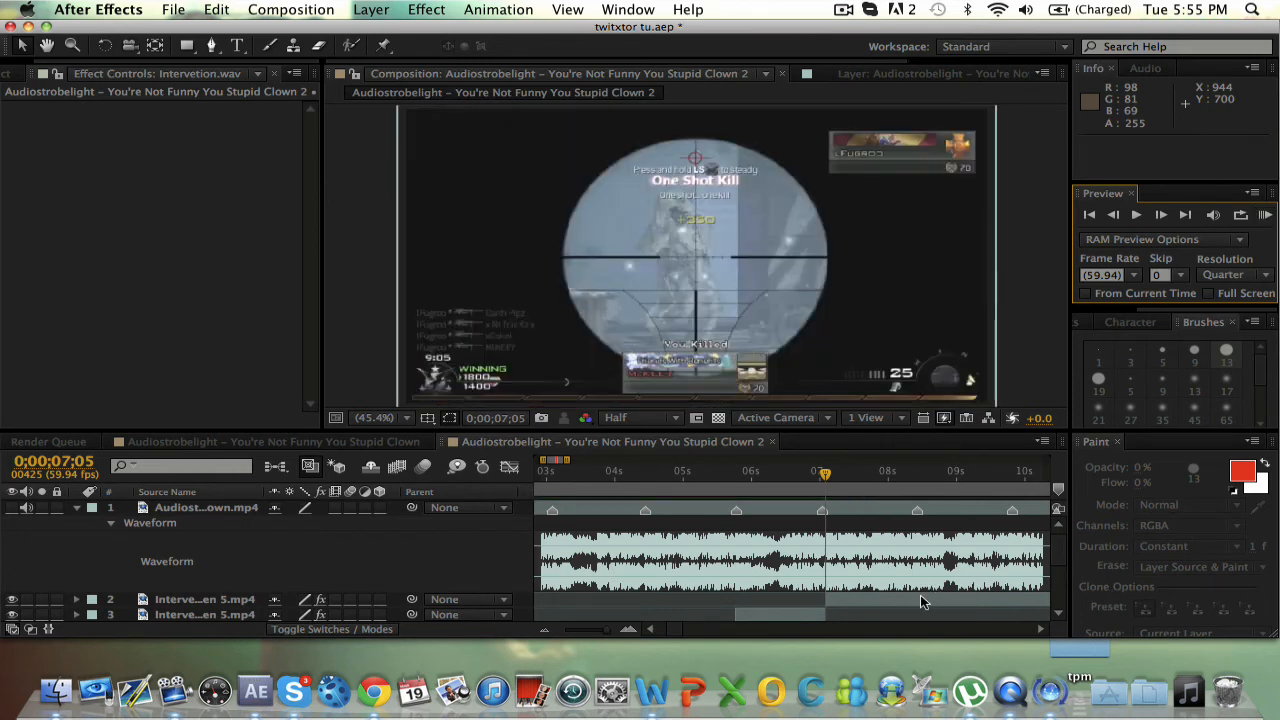
# Step: Keyframe the sixth segment's Twixtor Speed % at 3 on frame 0;00;07;29, one frame after its existing keyframe
pyautogui.click(920, 599)
pyautogui.press('u')
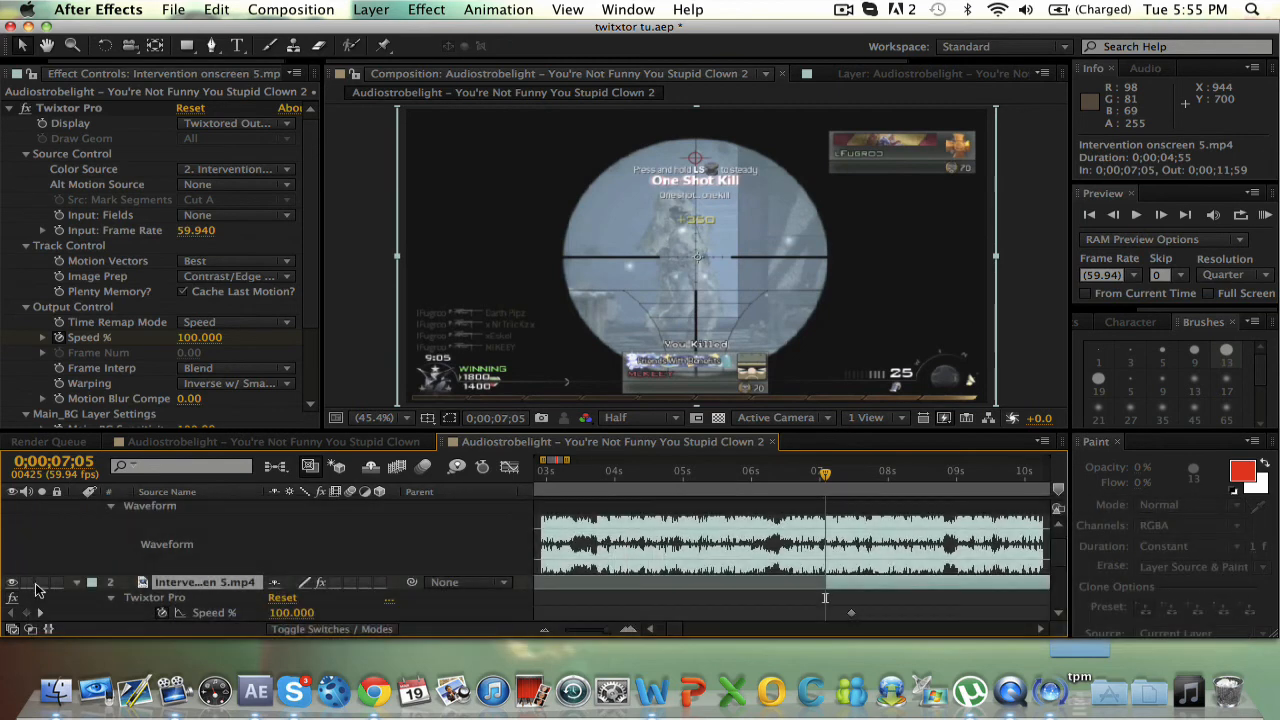
pyautogui.click(40, 614)
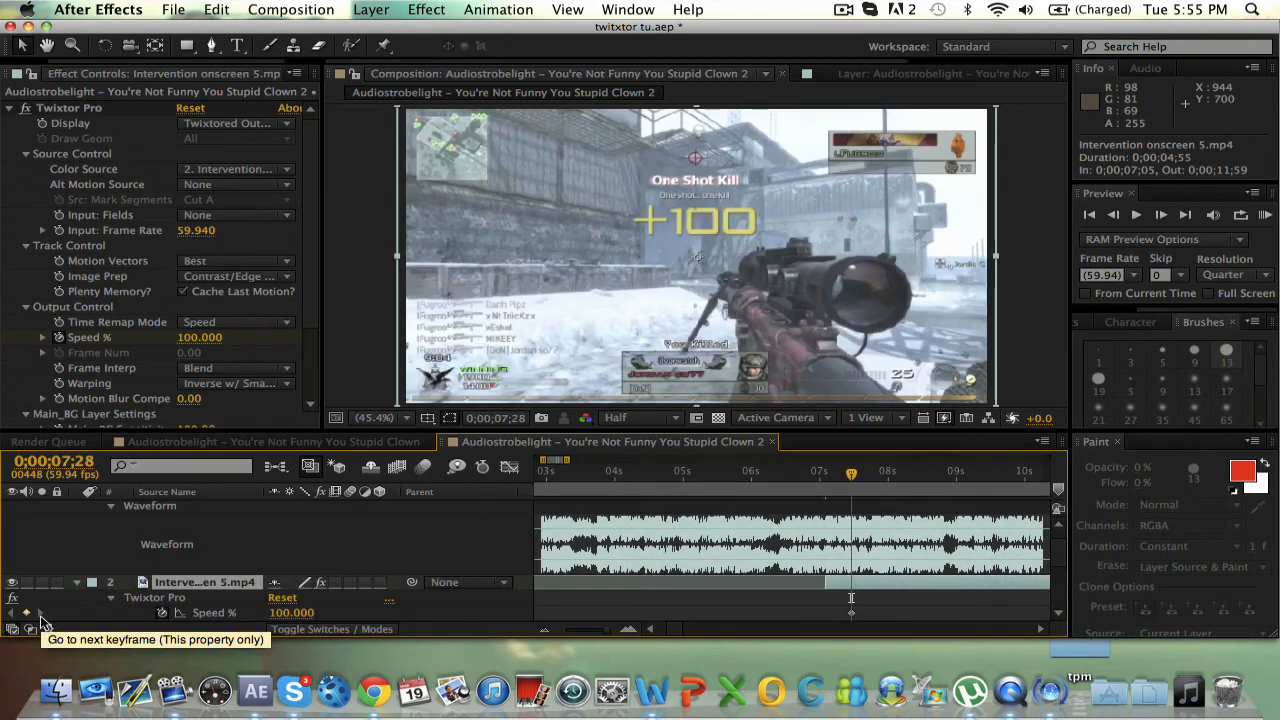
pyautogui.press('super+Right')
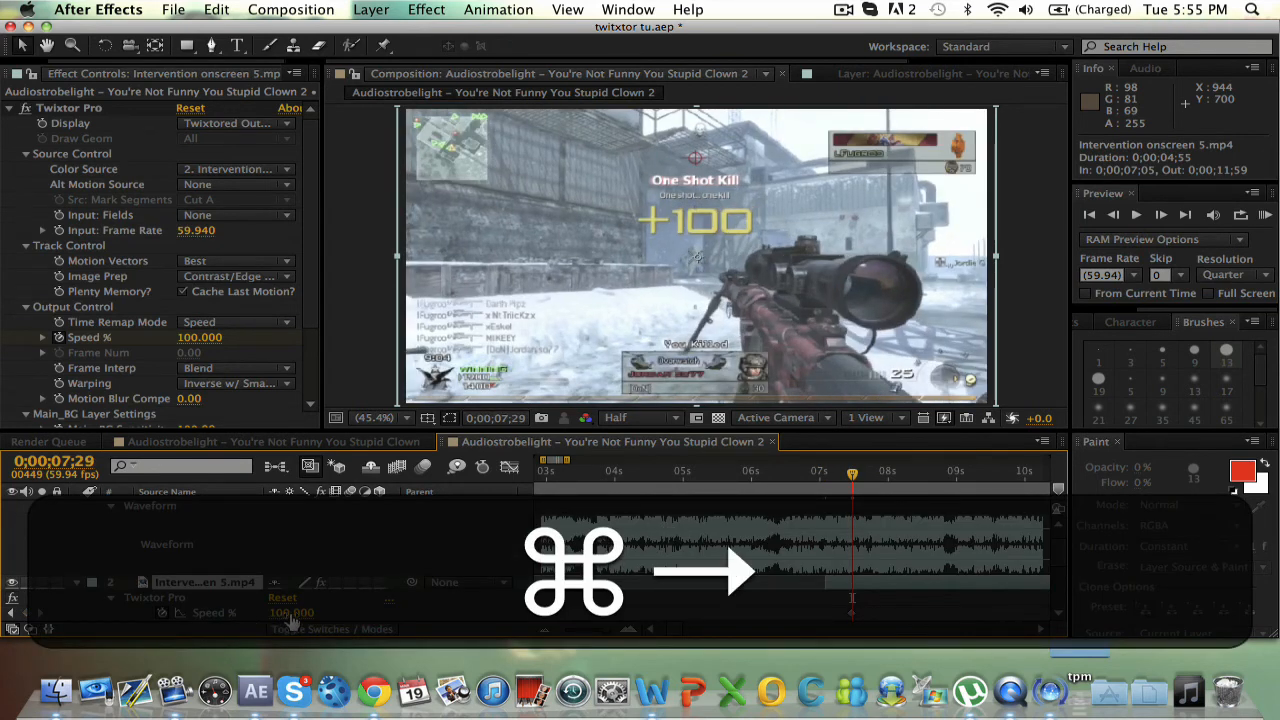
pyautogui.click(289, 614)
pyautogui.write('3')
pyautogui.press('Return')
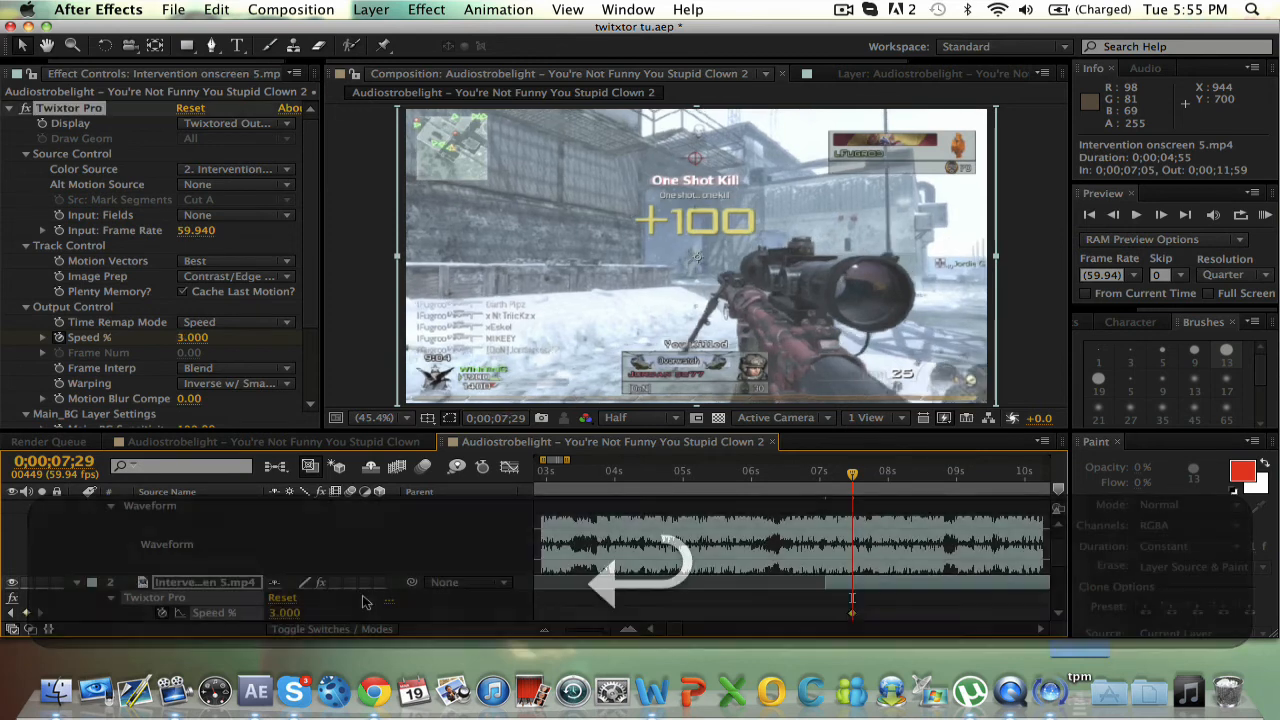
# Step: RAM-preview the composition to check the slowed sixth segment, and collapse the segment's keyframed properties
pyautogui.click(1265, 216)
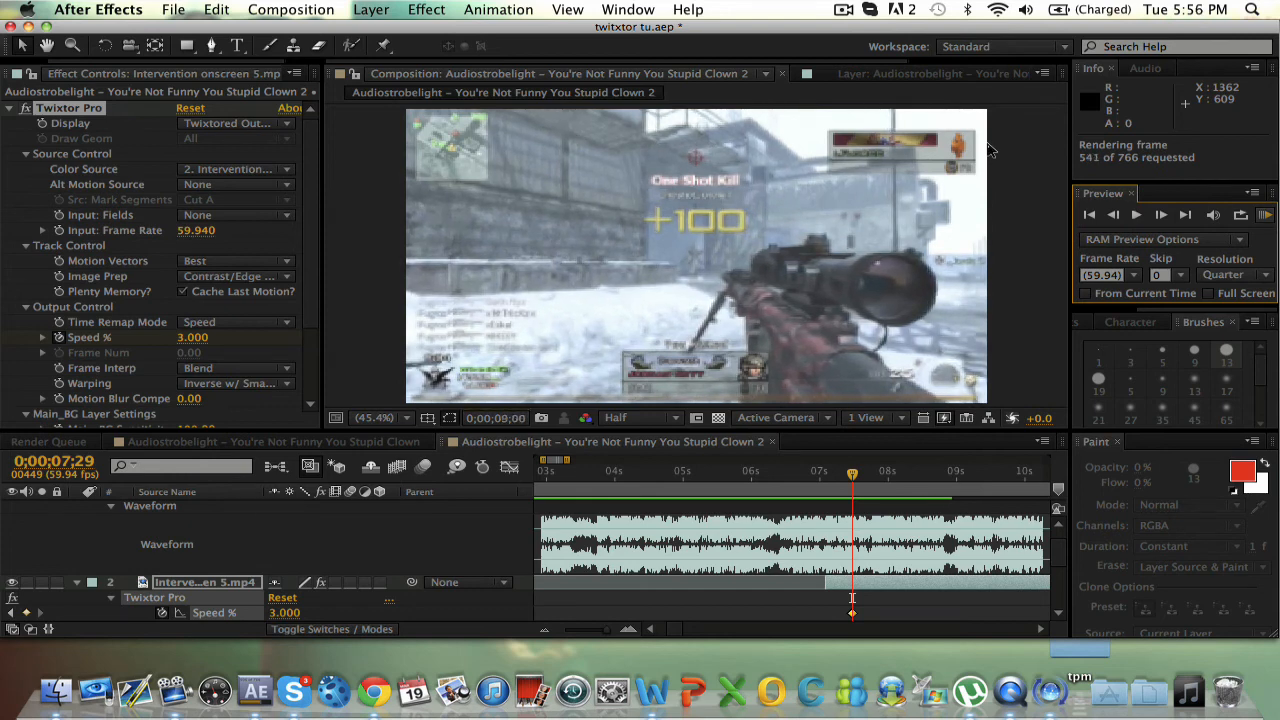
pyautogui.press('space')
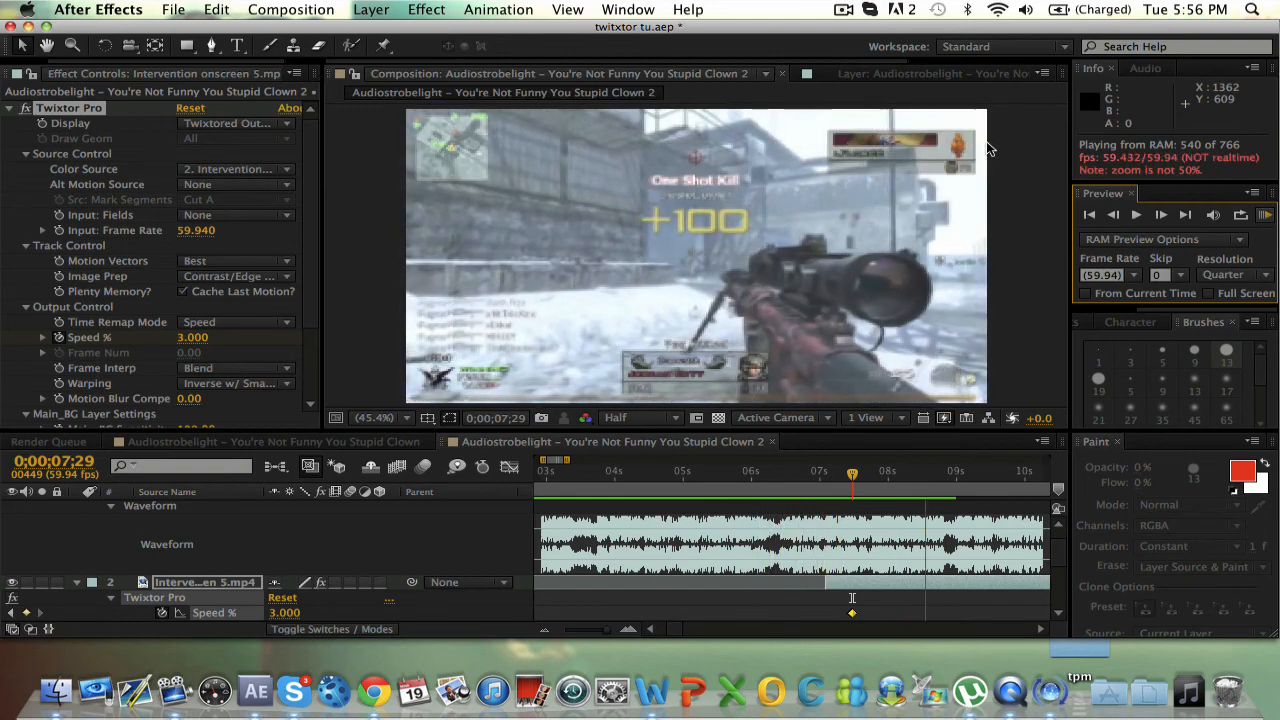
pyautogui.press('space')
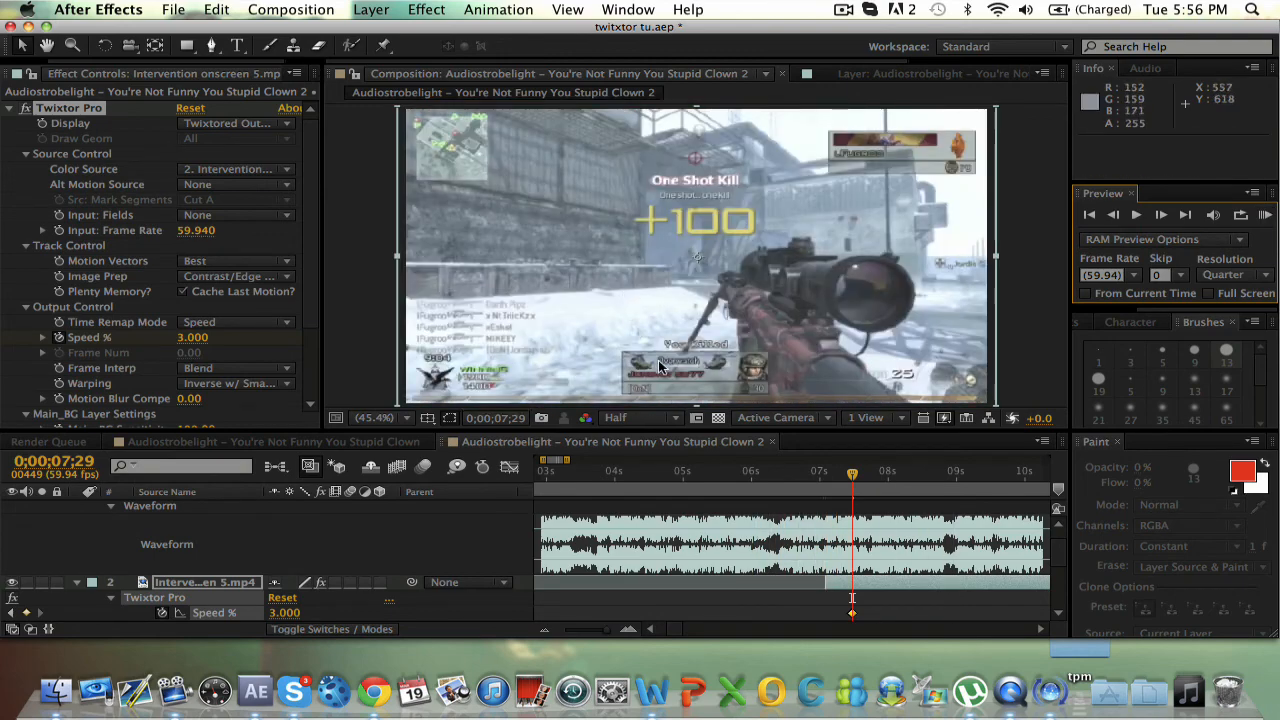
pyautogui.press('u')
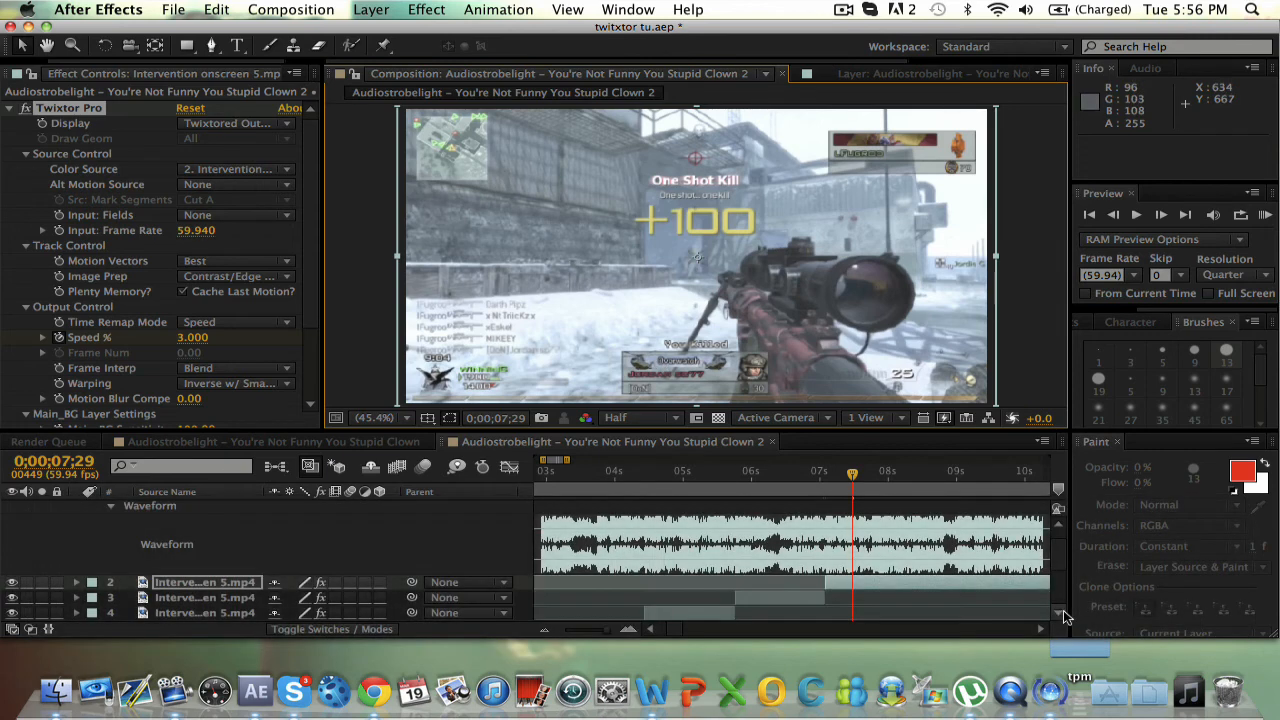
pyautogui.scroll(-3, 1063, 614)
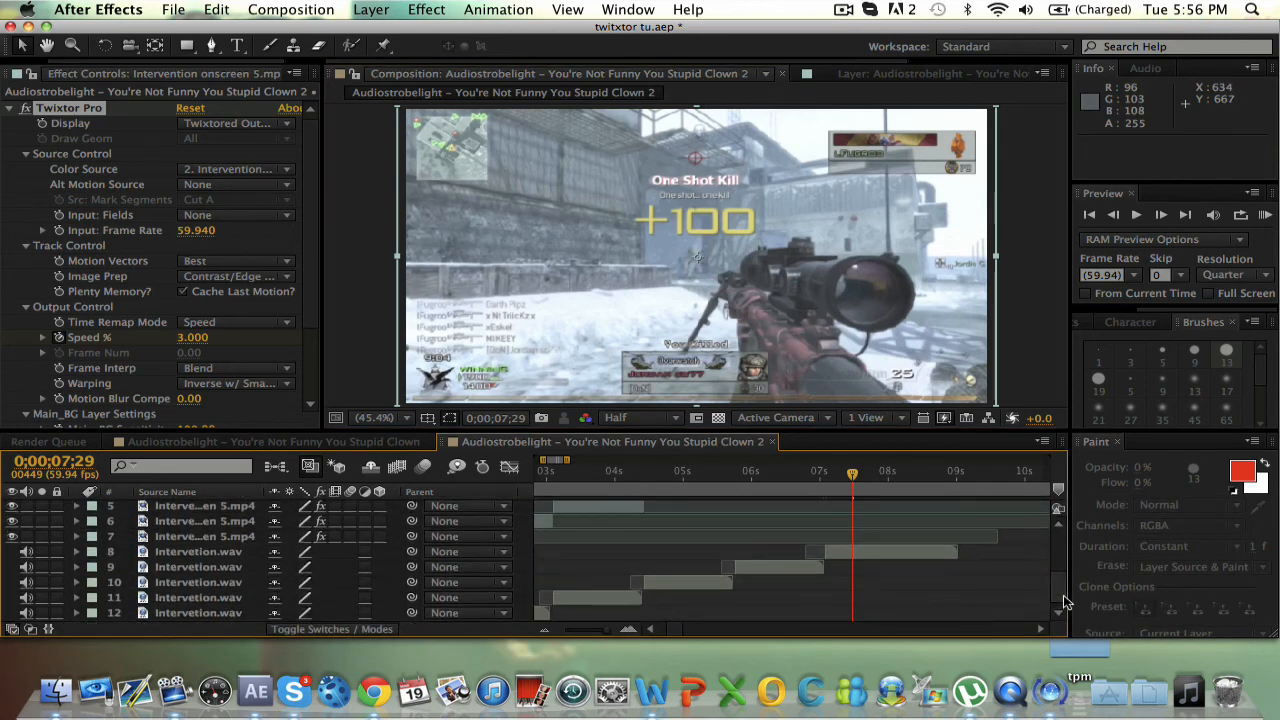
pyautogui.scroll(5, 1063, 589)
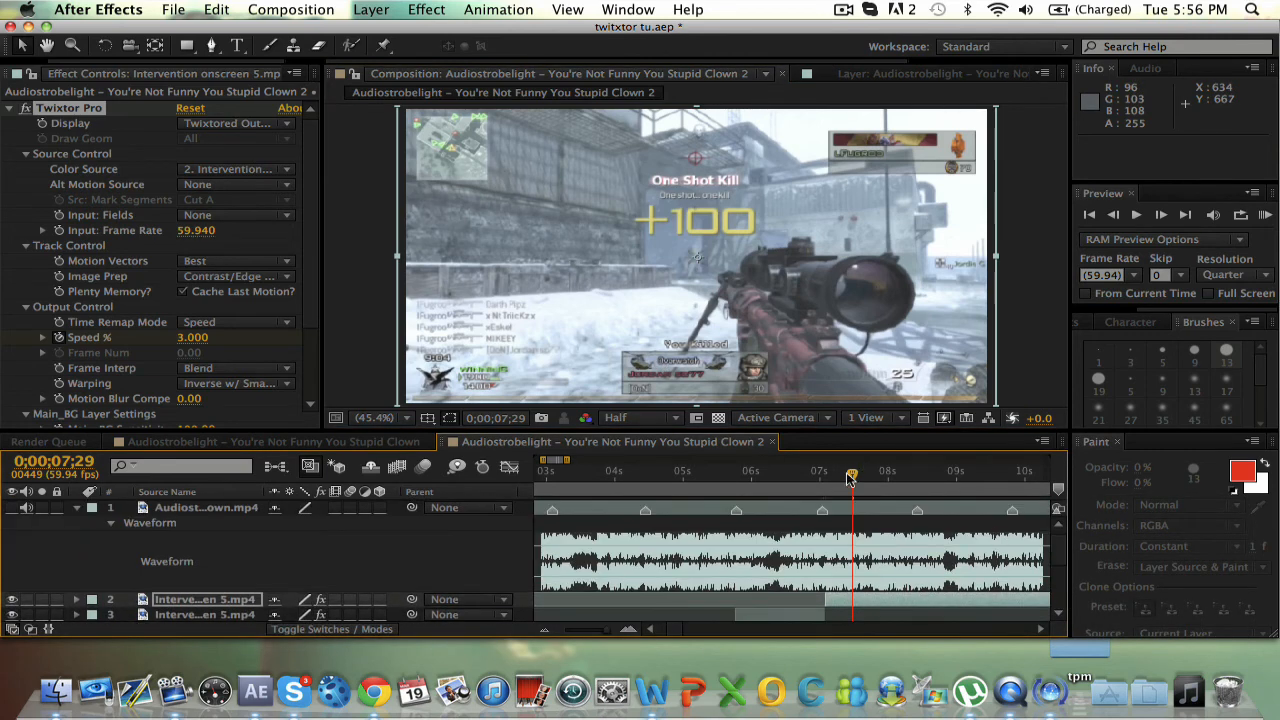
pyautogui.moveTo(851, 476); pyautogui.dragTo(868, 476)
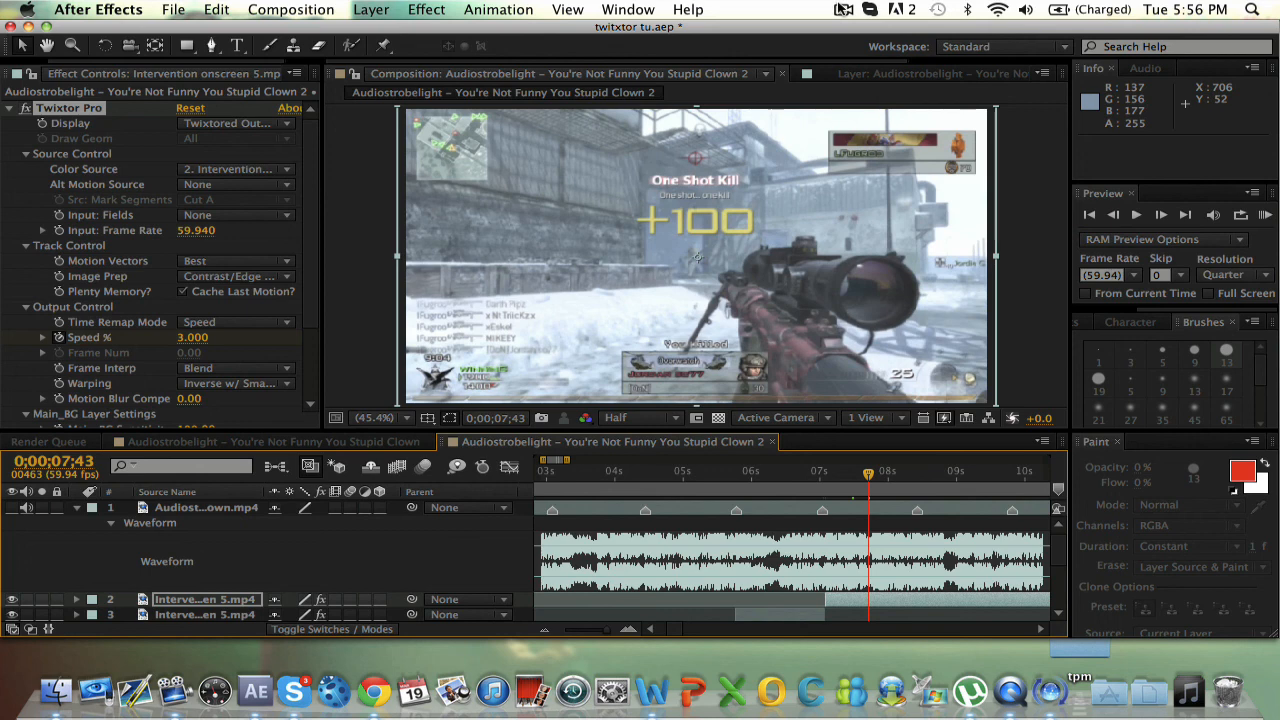
pyautogui.click(842, 11)
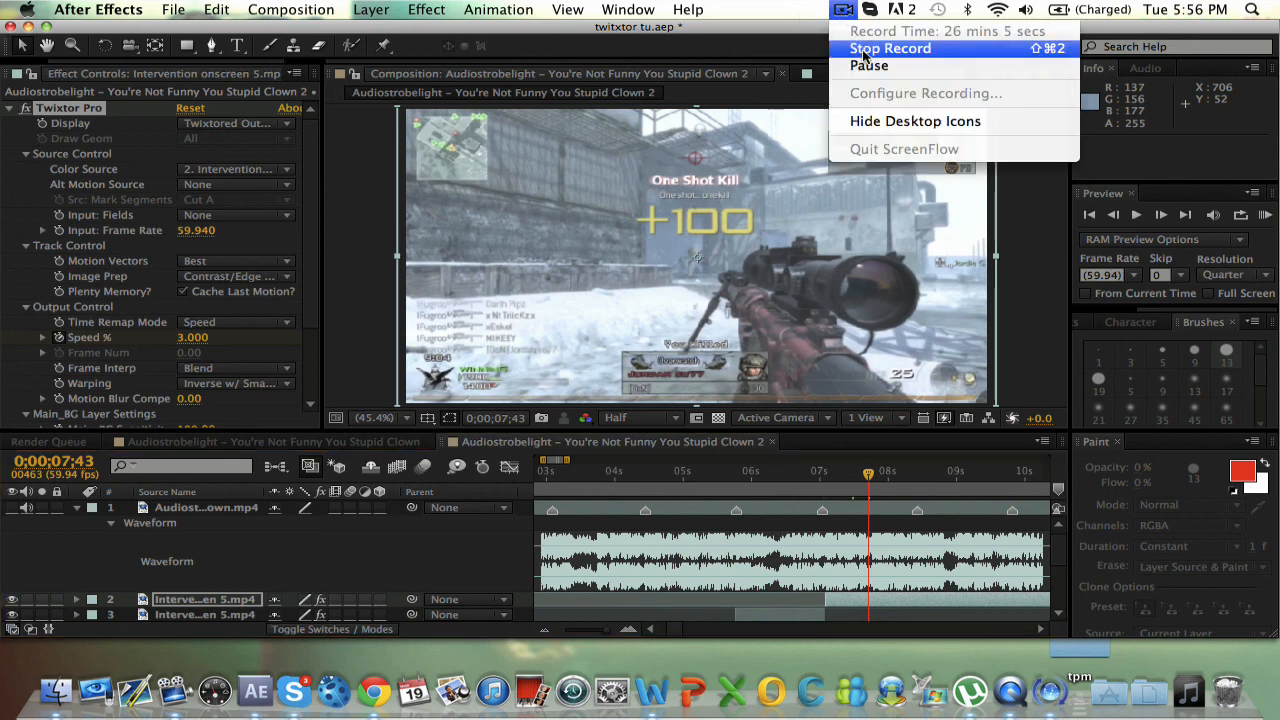